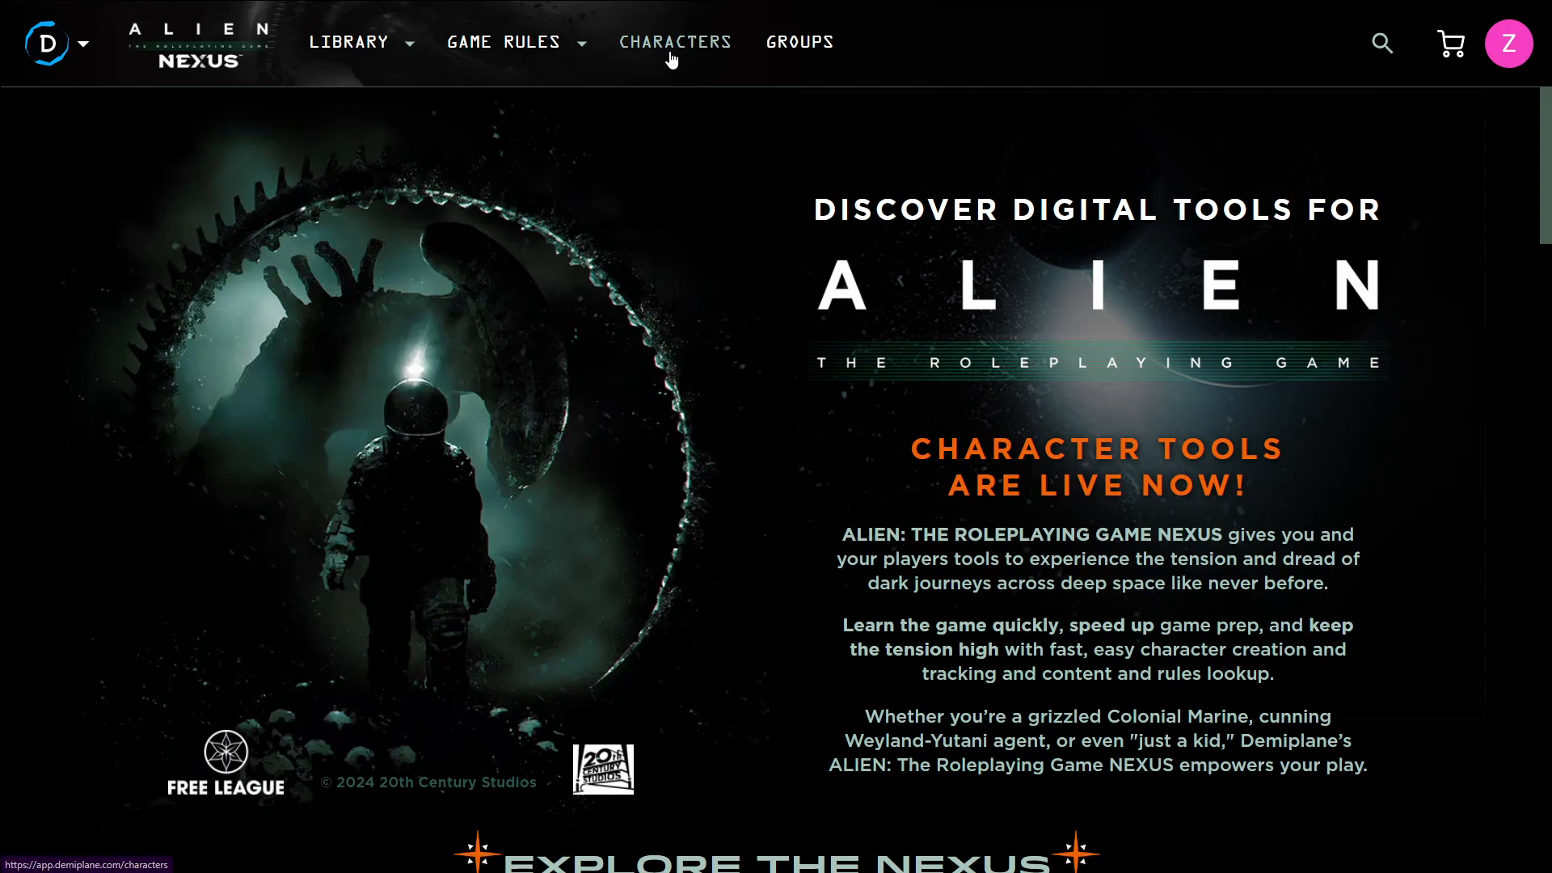
Open the Characters page from the site navigation
{"action": "left_click", "coordinate": [81, 59]}
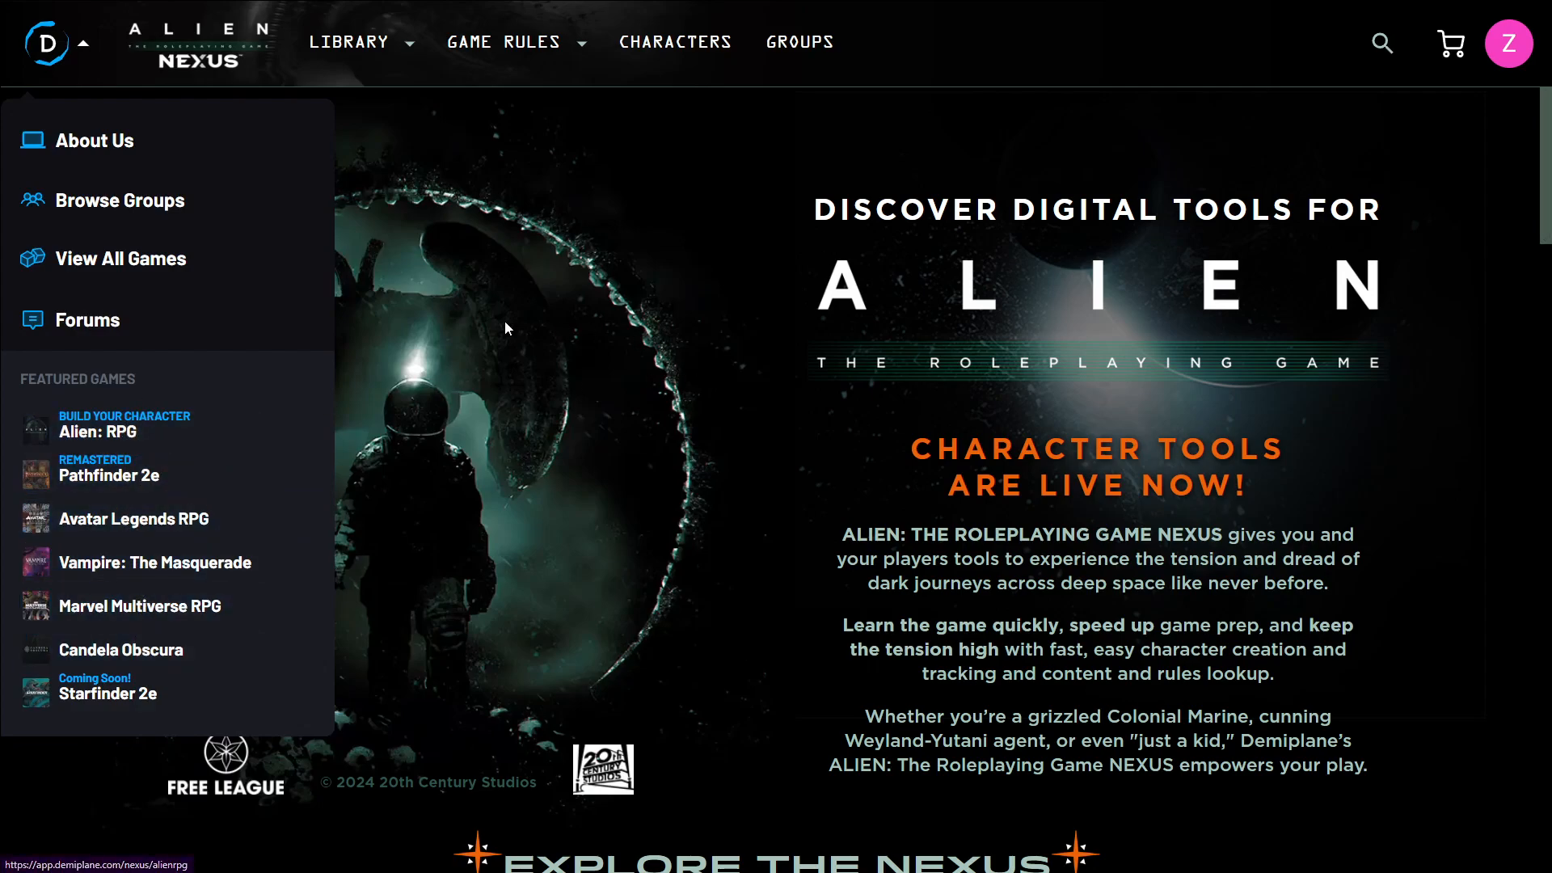
{"action": "left_click", "coordinate": [771, 352]}
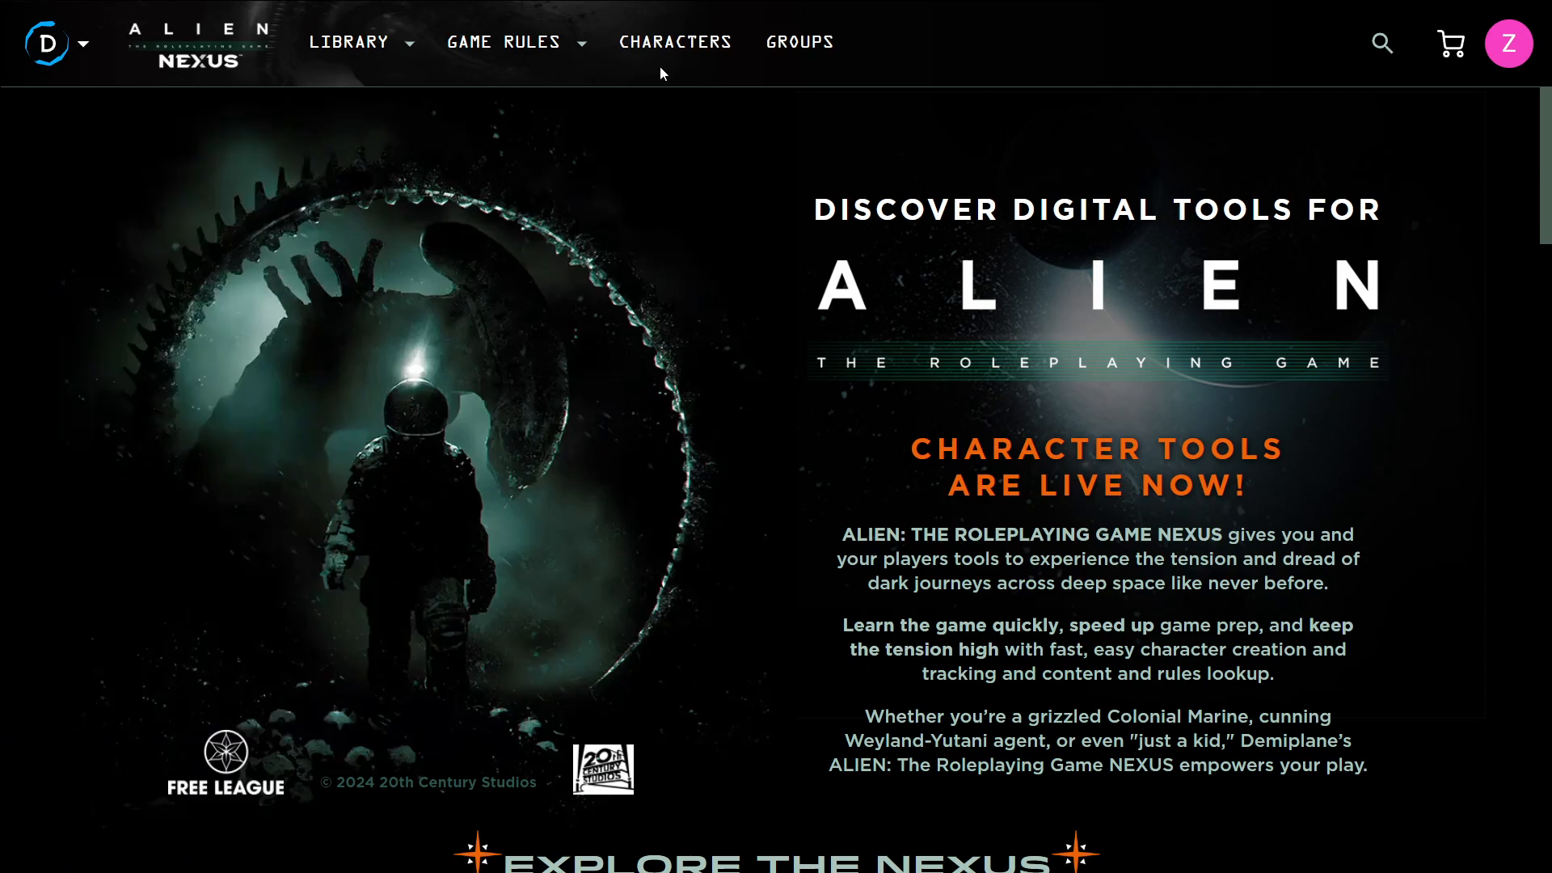
{"action": "left_click", "coordinate": [658, 50]}
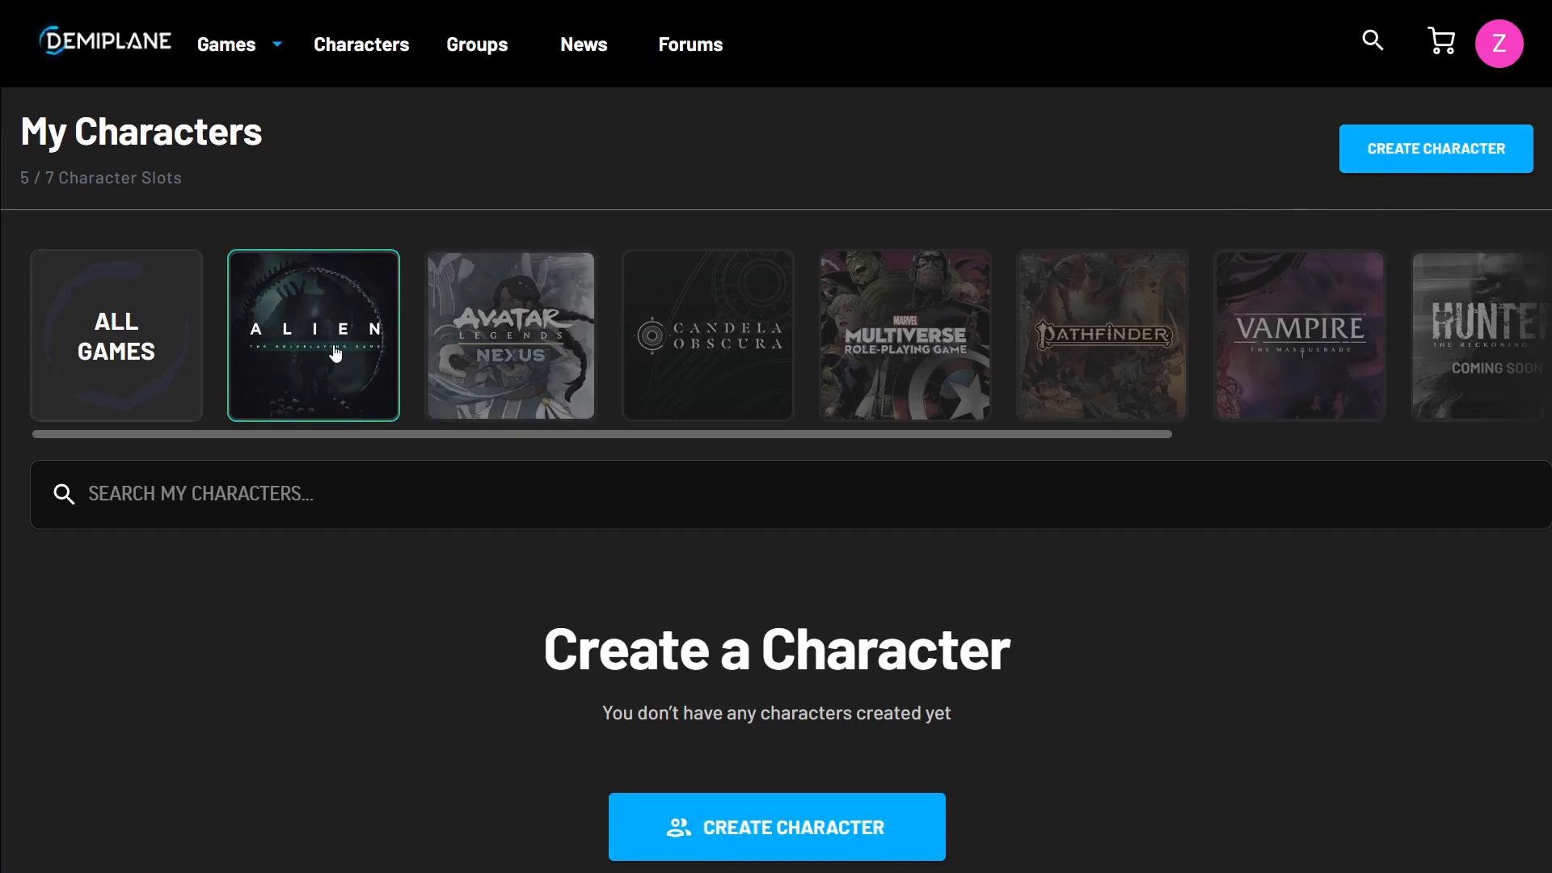
Start creating a new character and pick the Alien roleplaying game
{"action": "left_click", "coordinate": [1483, 152]}
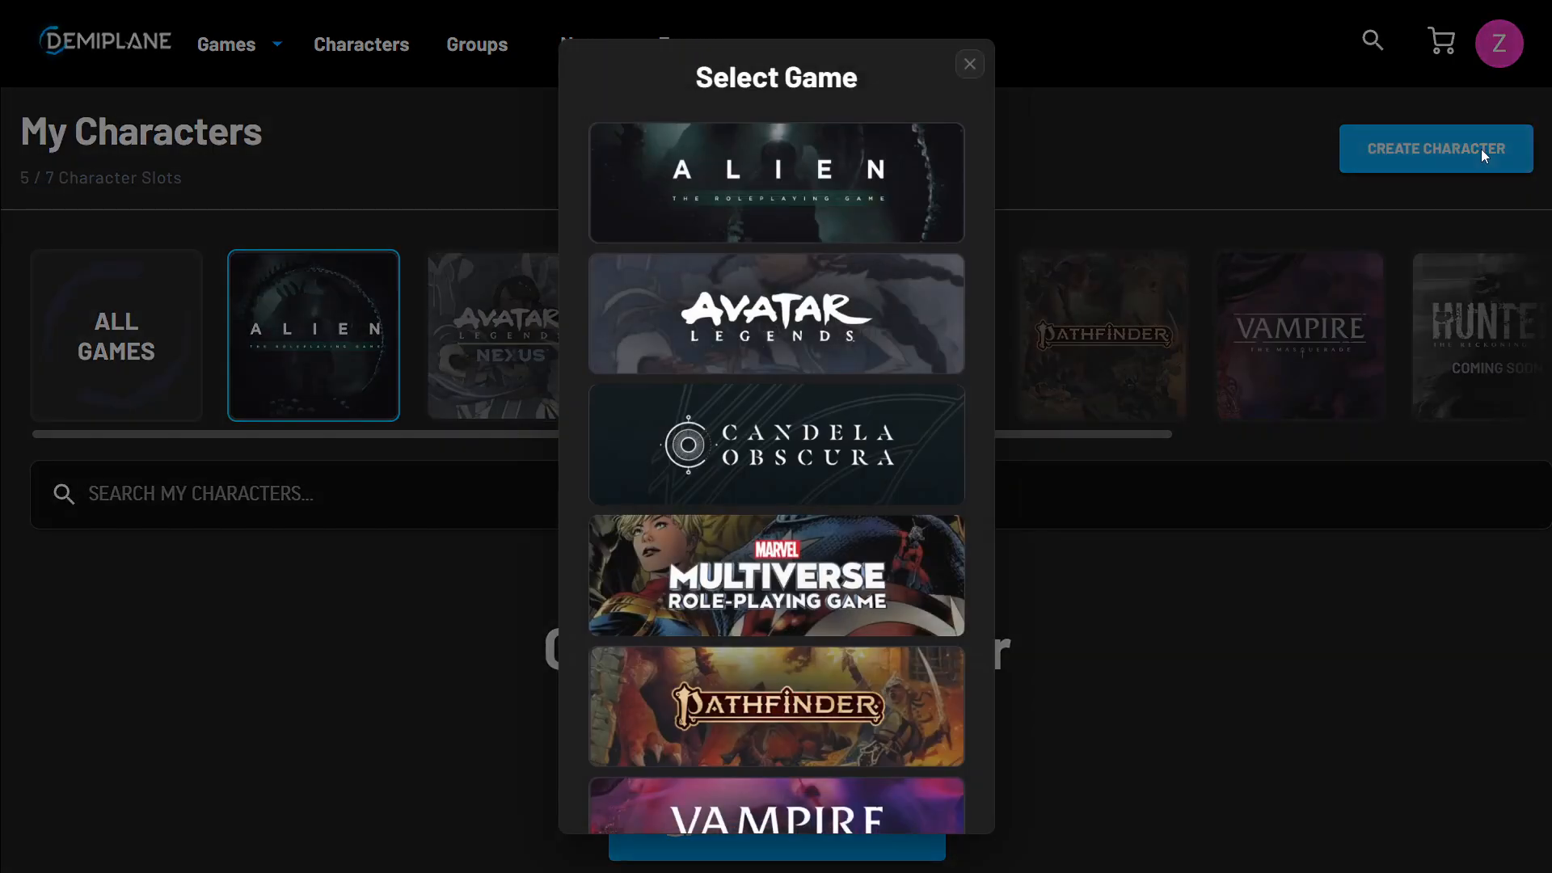
{"action": "scroll", "coordinate": [841, 493], "scroll_direction": "down", "scroll_amount": 8}
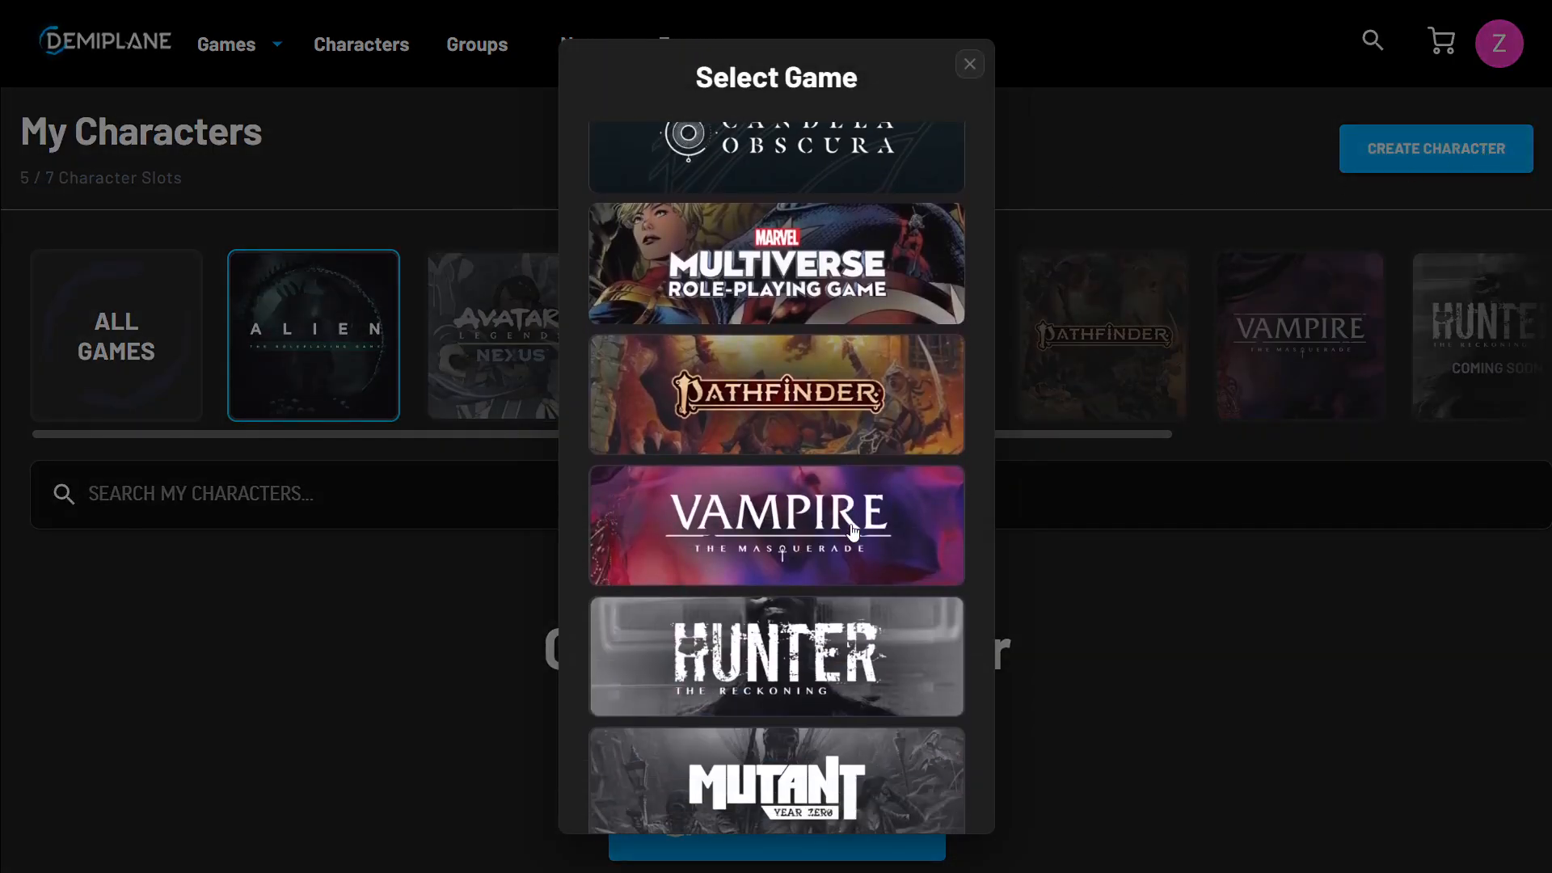
{"action": "scroll", "coordinate": [880, 564], "scroll_direction": "up", "scroll_amount": 8}
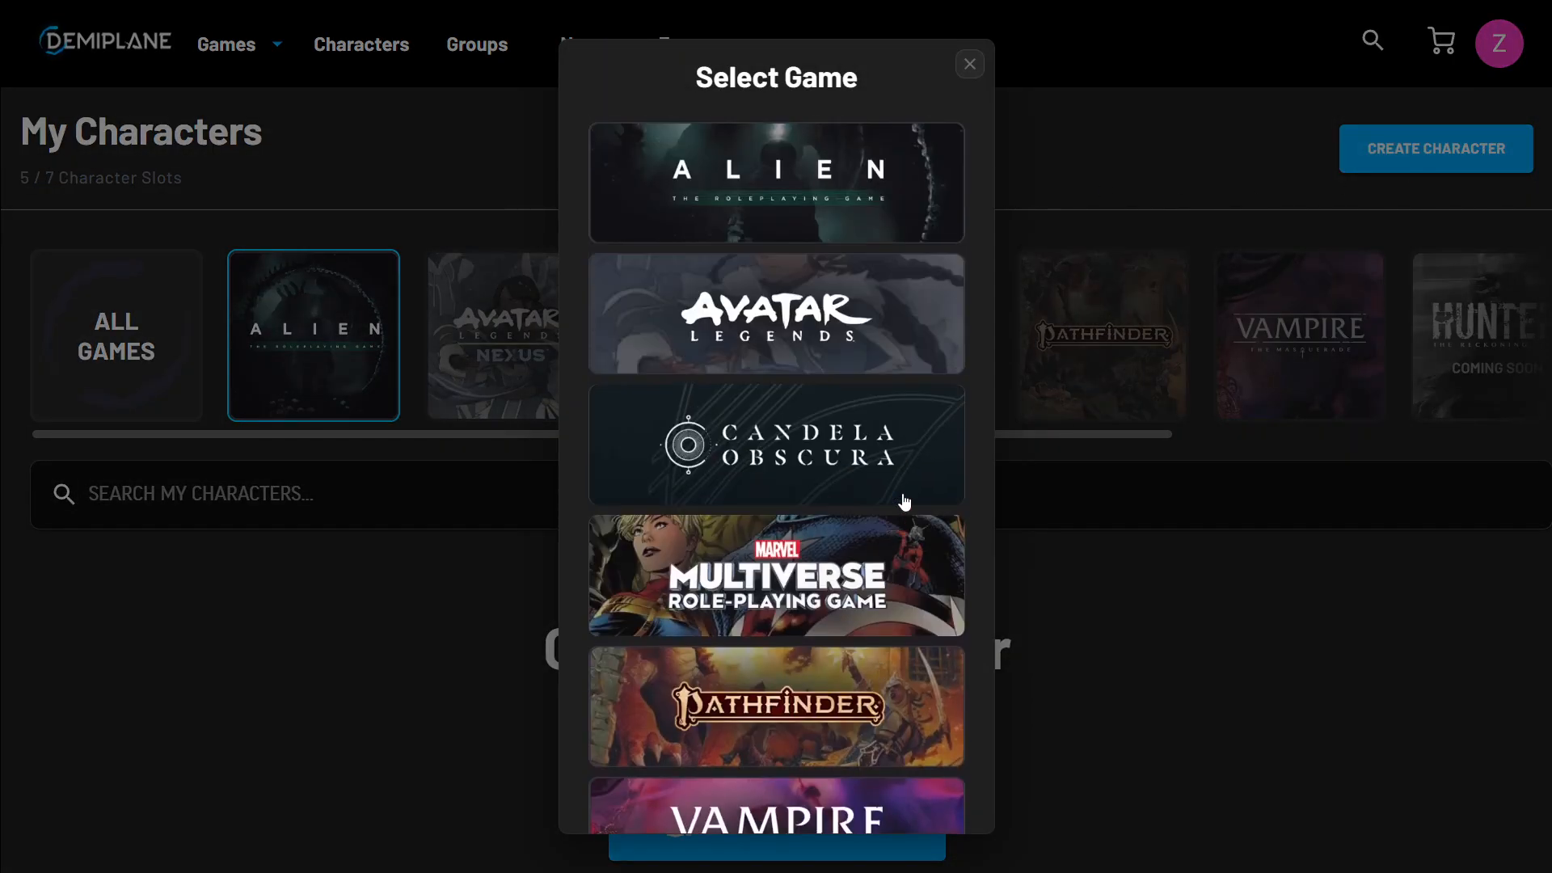
{"action": "left_click", "coordinate": [817, 165]}
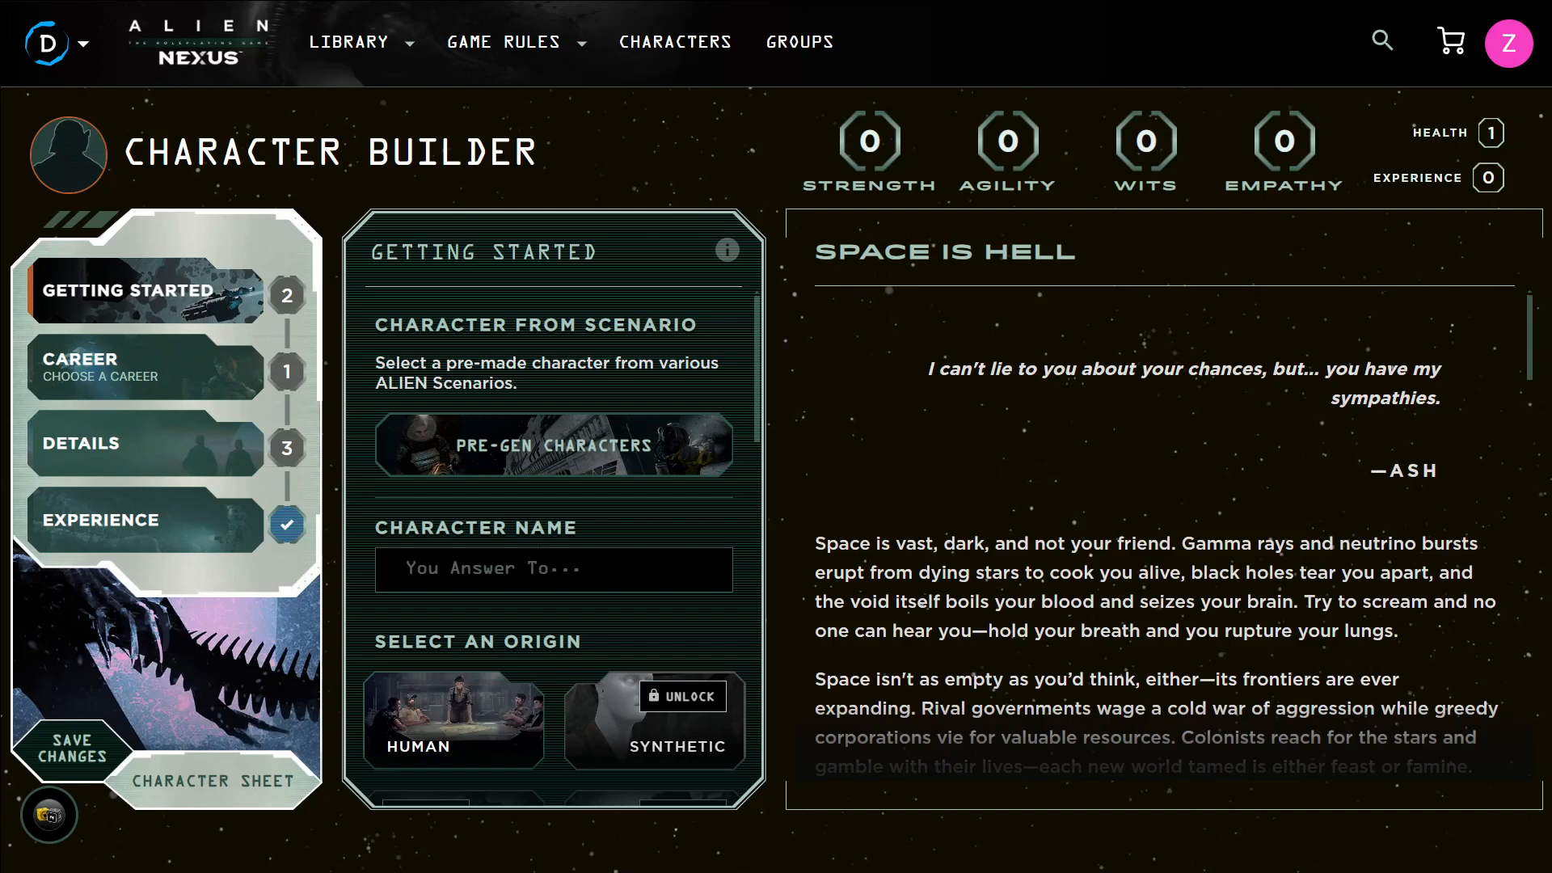
Name the character Bimmy Lee
{"action": "type", "text": "Bimmy Lee"}
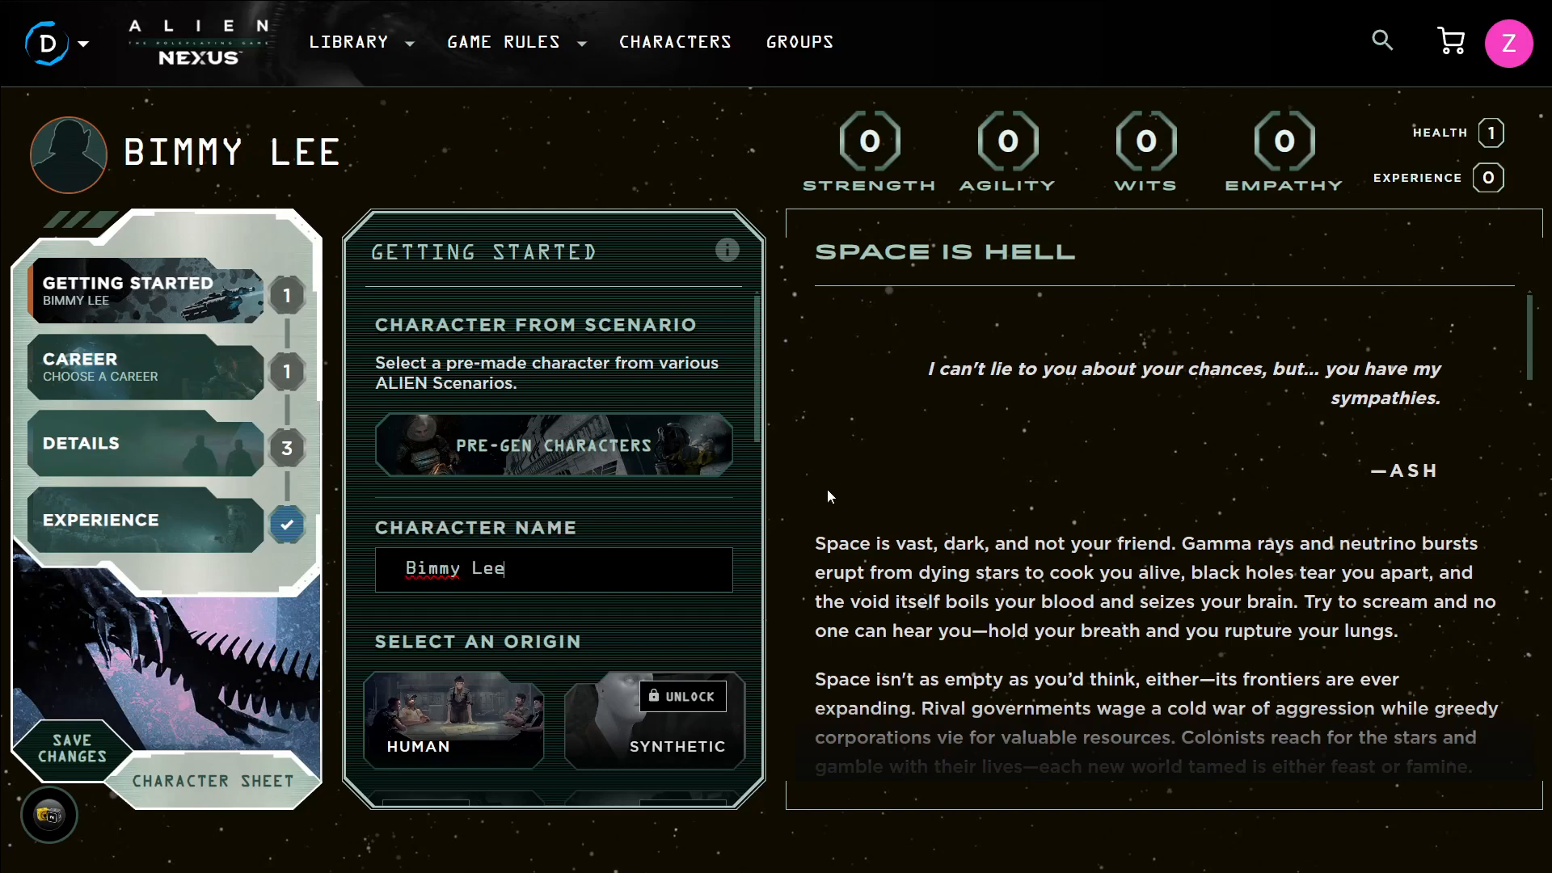
{"action": "scroll", "coordinate": [558, 485], "scroll_direction": "down", "scroll_amount": 2}
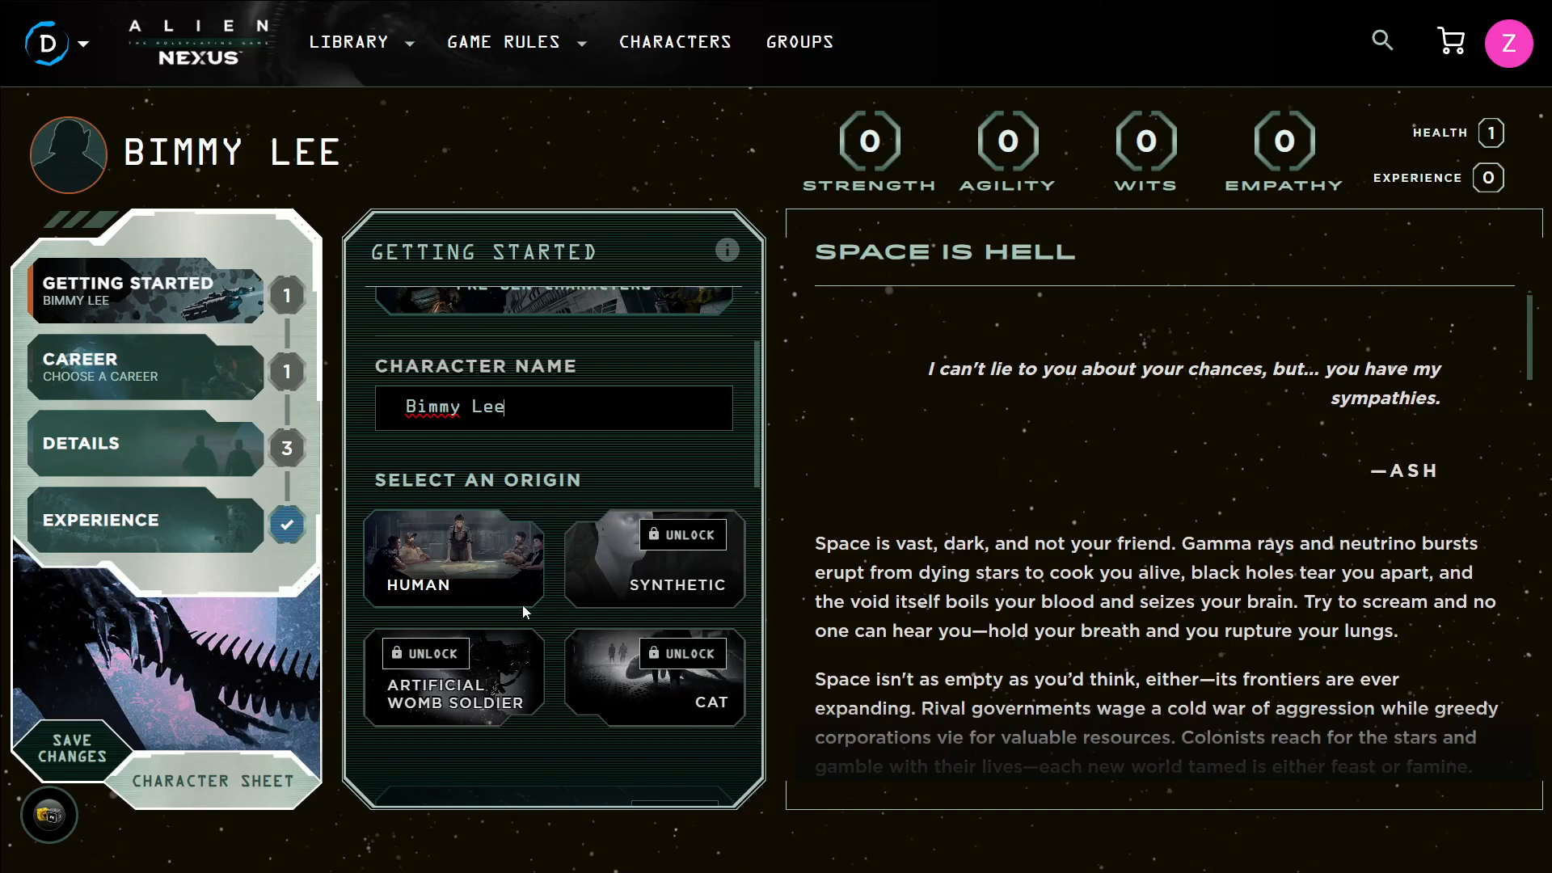
Select Human as the character's origin
{"action": "left_click", "coordinate": [476, 572]}
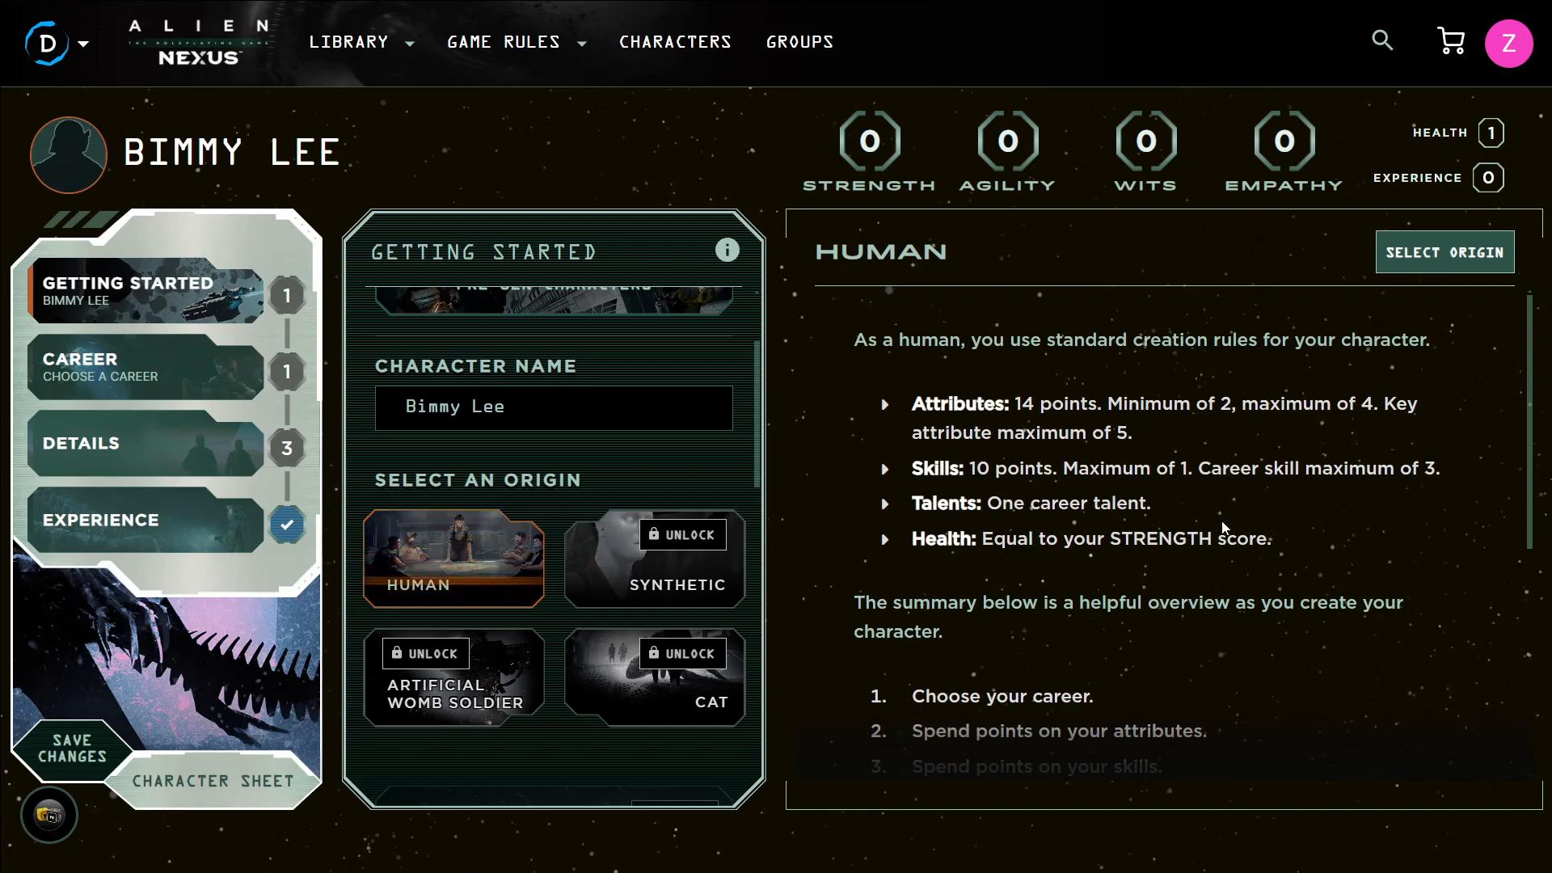
{"action": "scroll", "coordinate": [1229, 517], "scroll_direction": "down", "scroll_amount": 5}
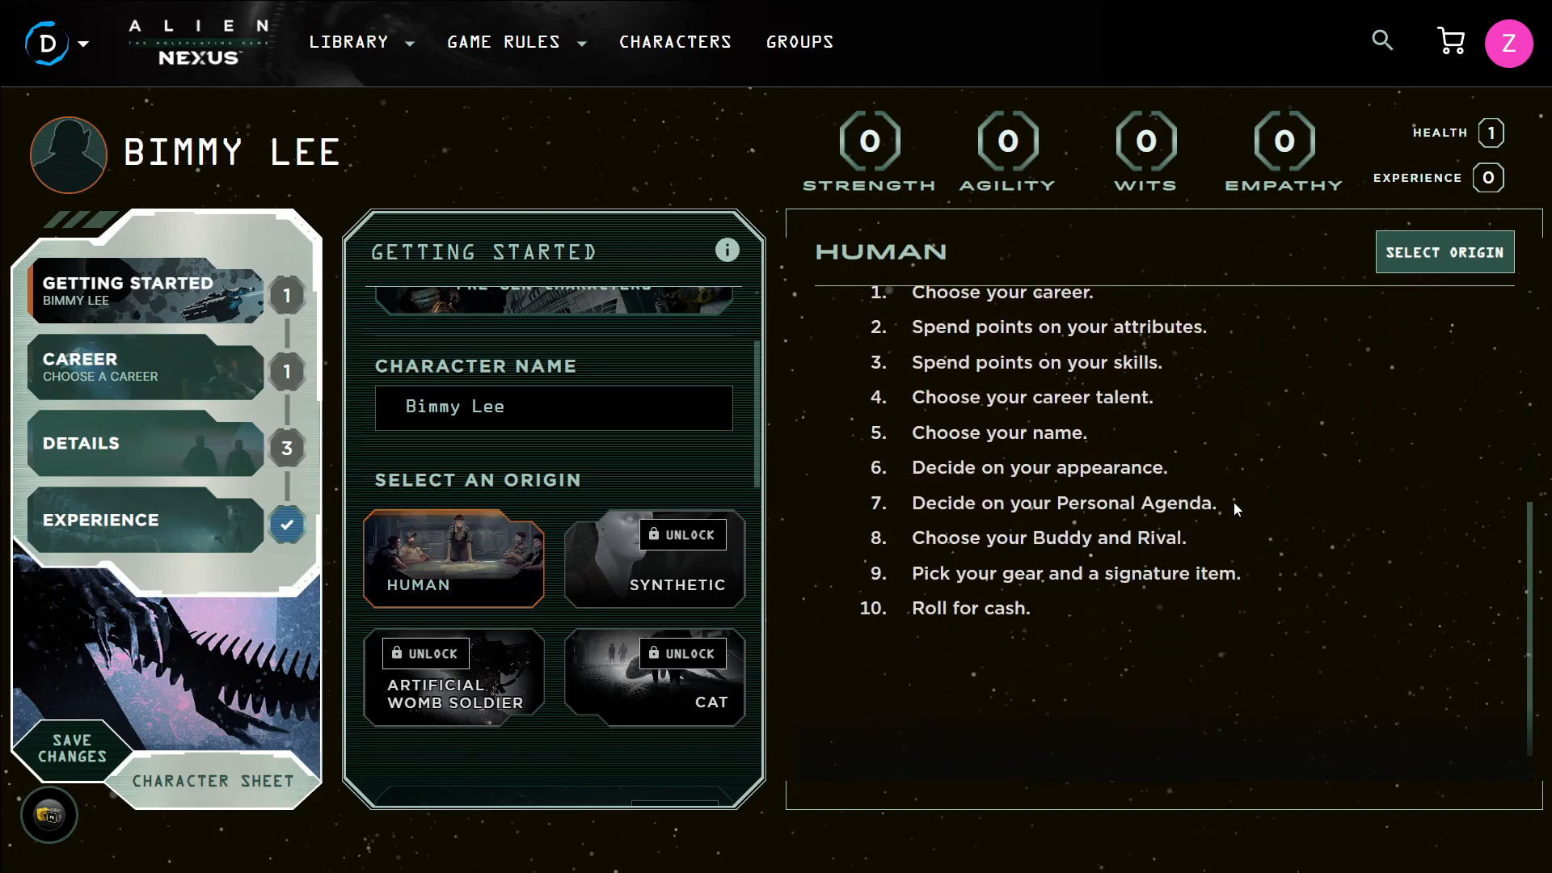
{"action": "scroll", "coordinate": [1235, 505], "scroll_direction": "up", "scroll_amount": 2}
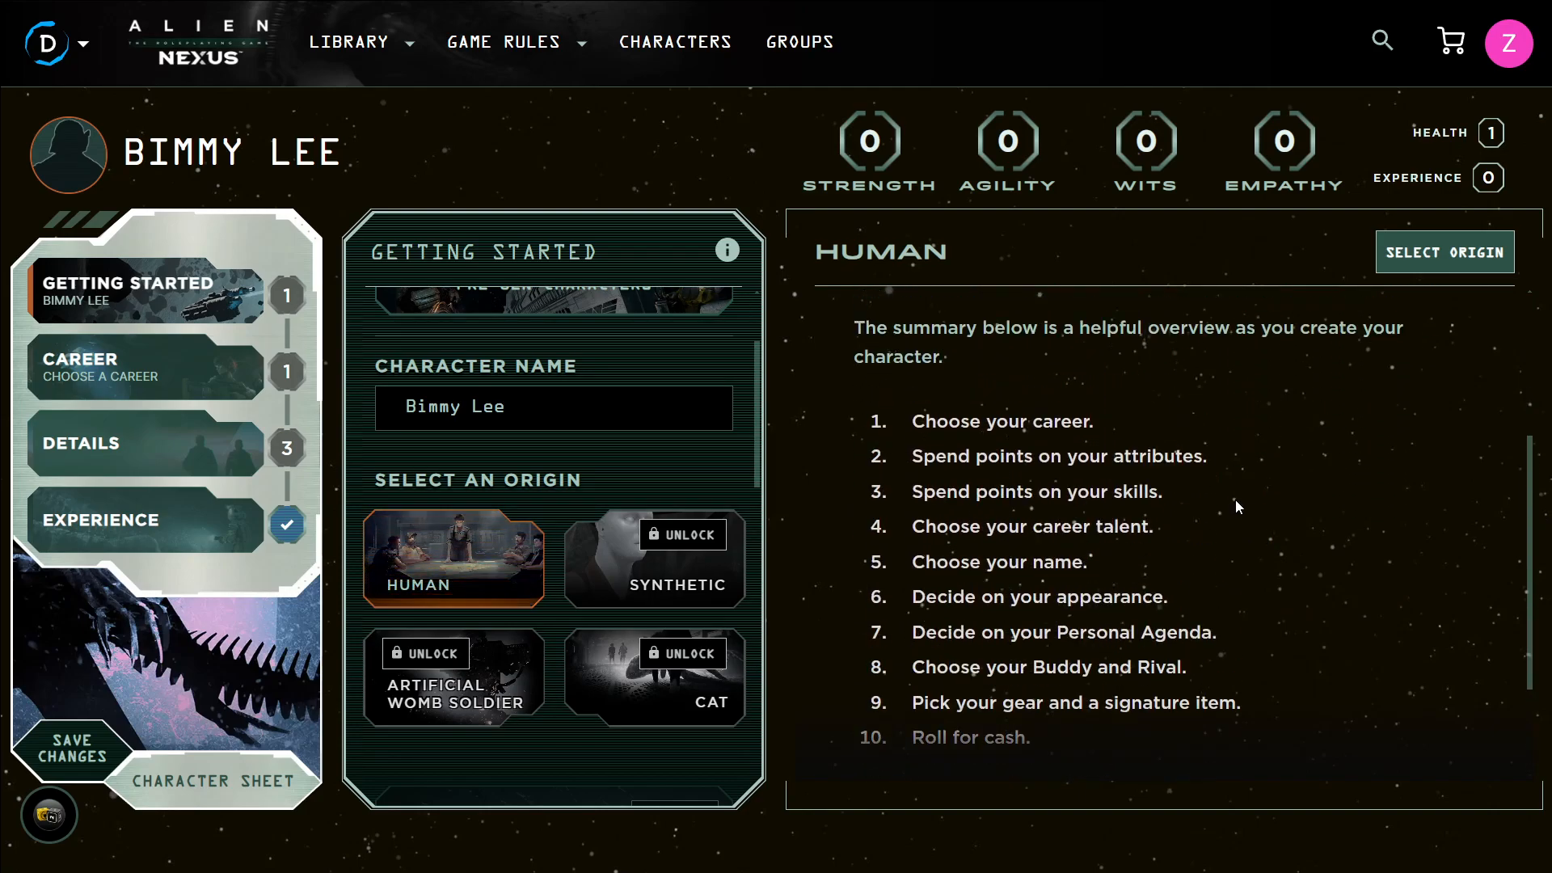
{"action": "left_click", "coordinate": [1401, 256]}
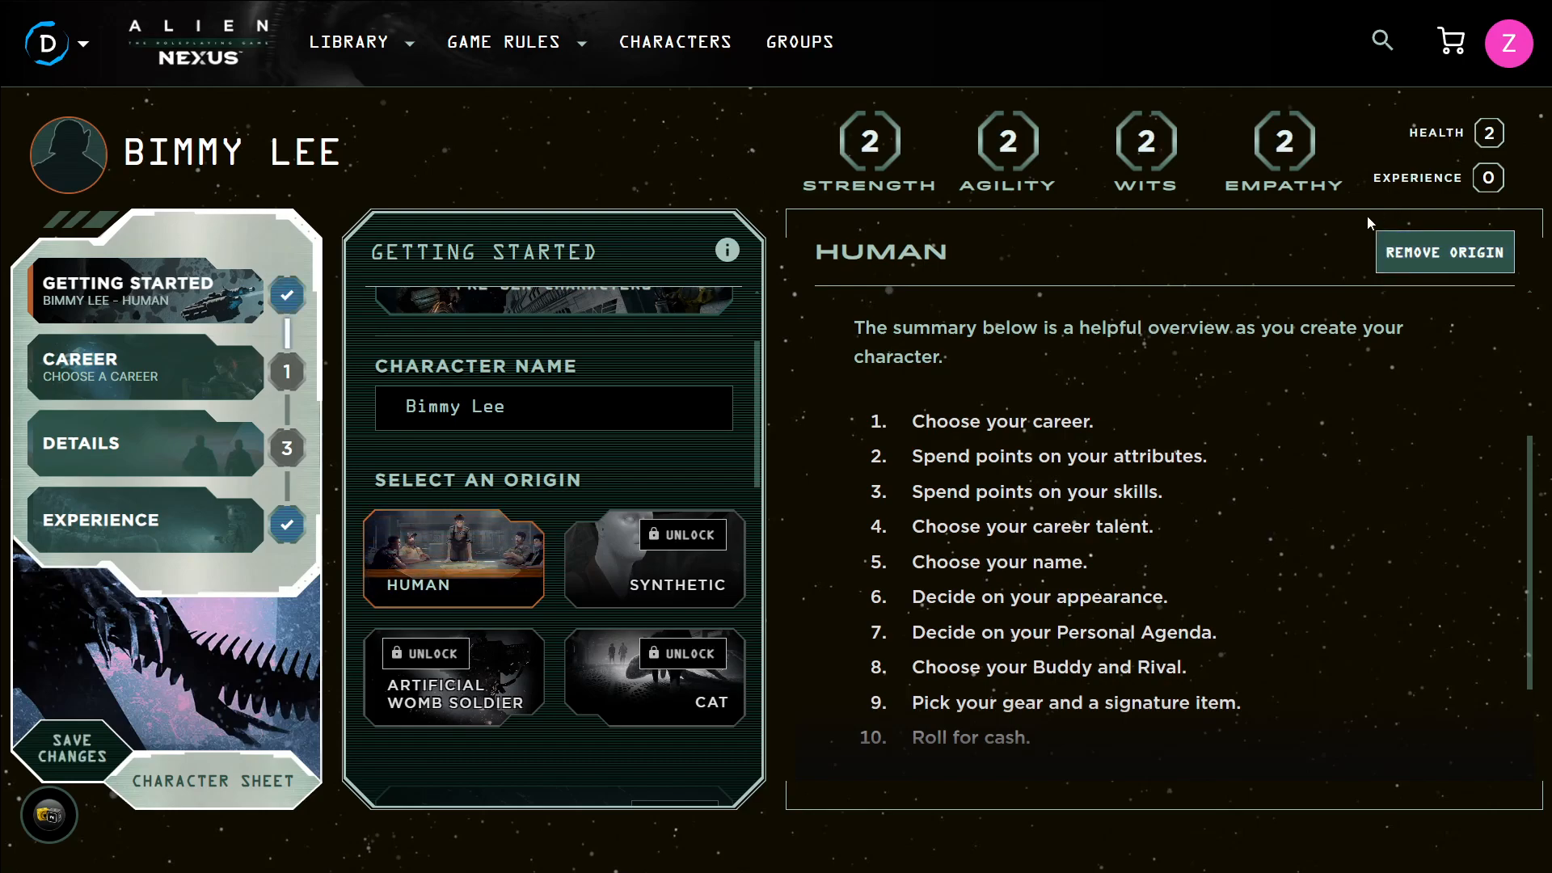
Choose a portrait from the gallery for the character
{"action": "scroll", "coordinate": [521, 441], "scroll_direction": "down", "scroll_amount": 1}
{"action": "scroll", "coordinate": [569, 427], "scroll_direction": "down", "scroll_amount": 8}
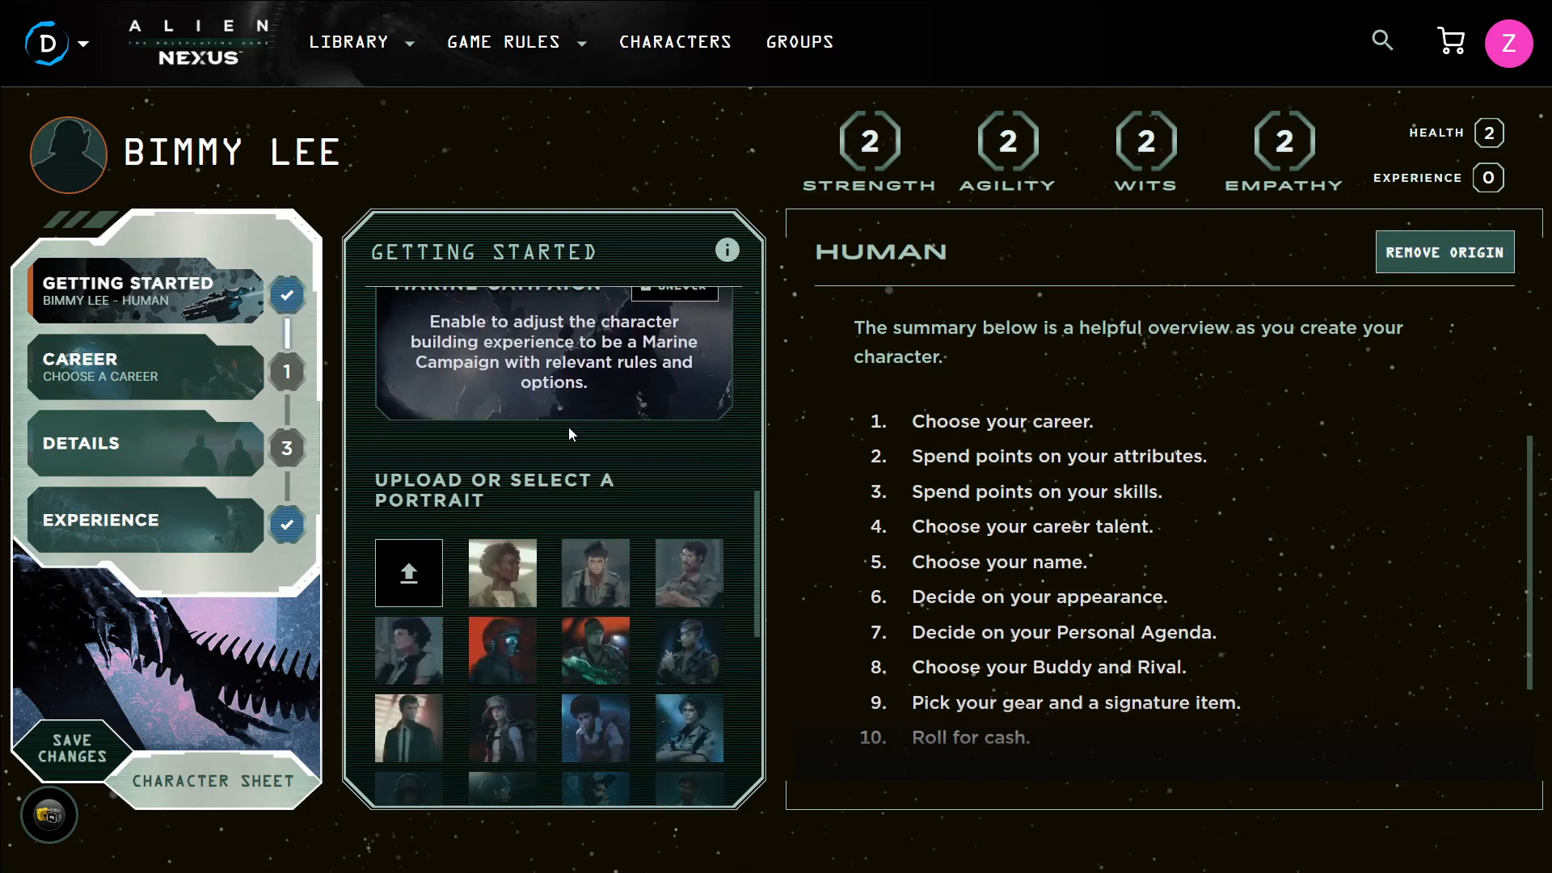
{"action": "scroll", "coordinate": [571, 437], "scroll_direction": "down", "scroll_amount": 1}
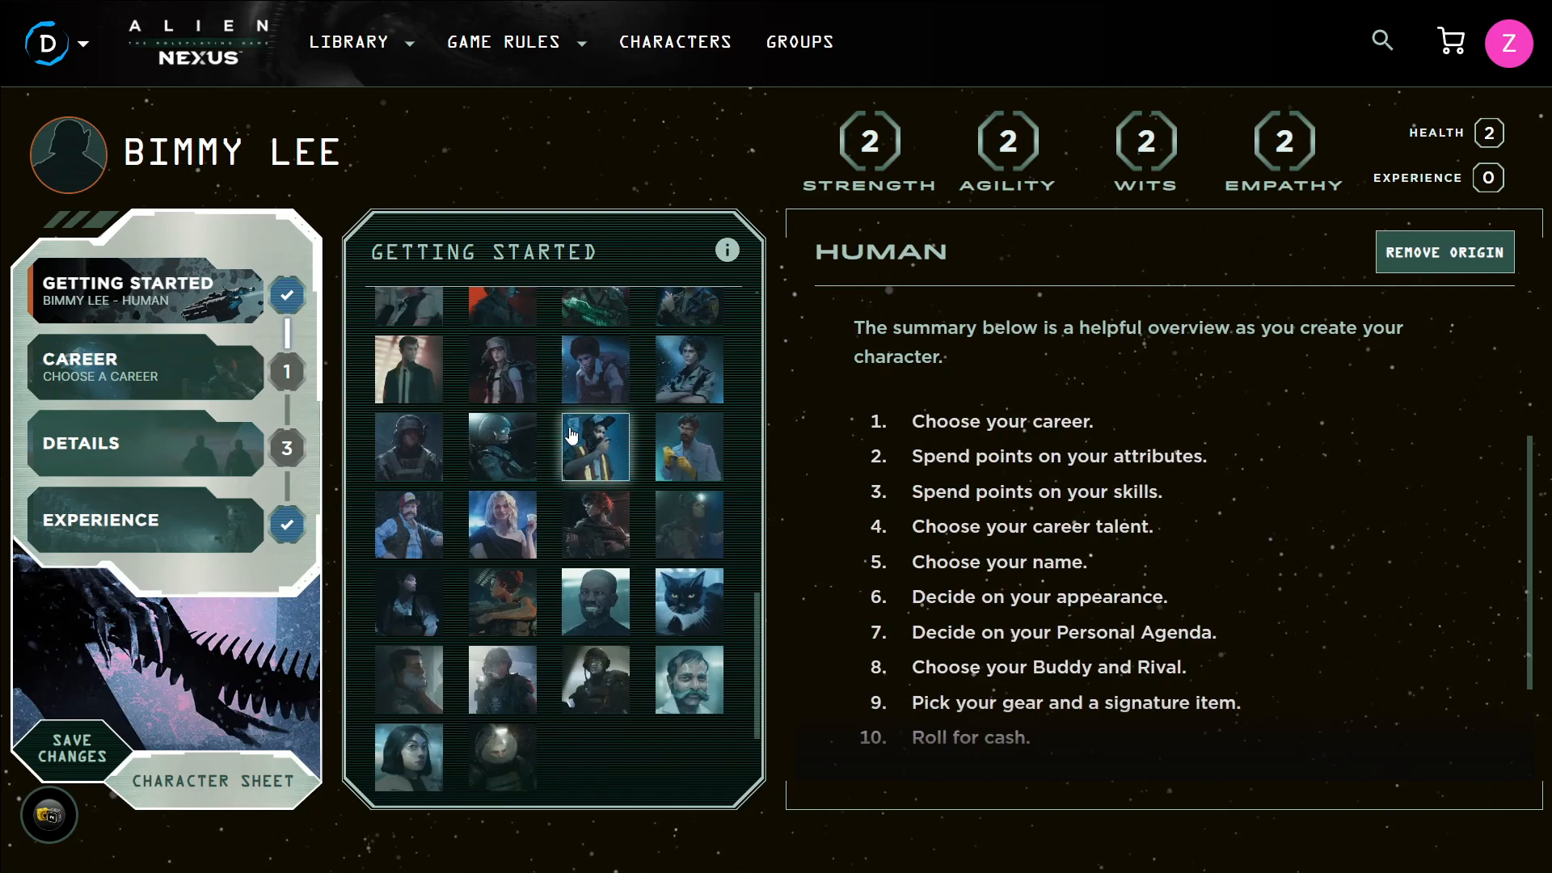
{"action": "left_click", "coordinate": [602, 597]}
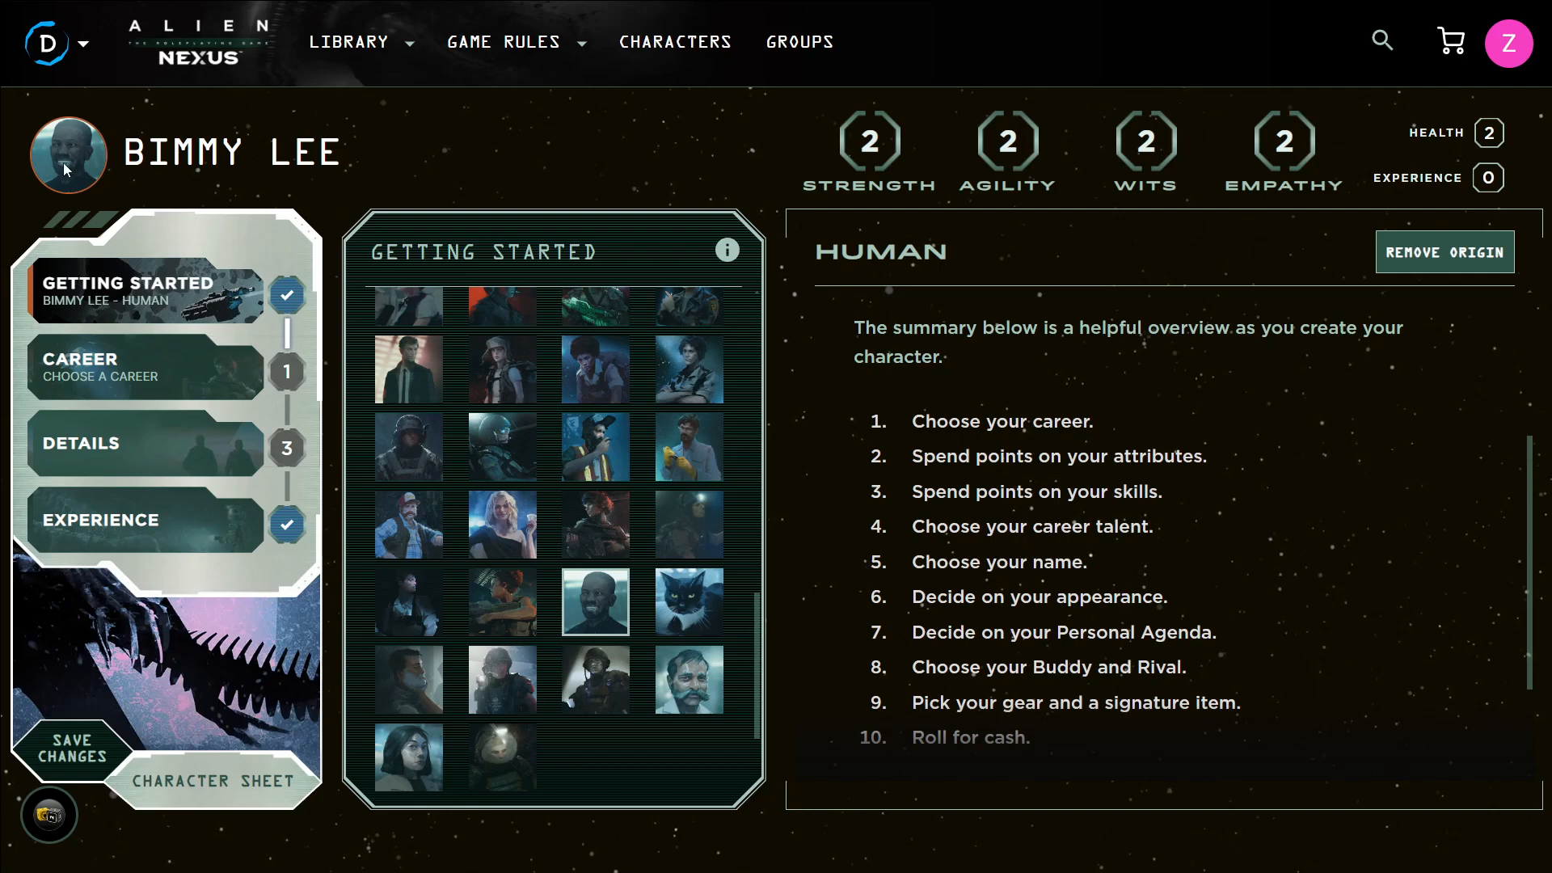
Open the Career section and browse the list of available careers
{"action": "left_click", "coordinate": [186, 366]}
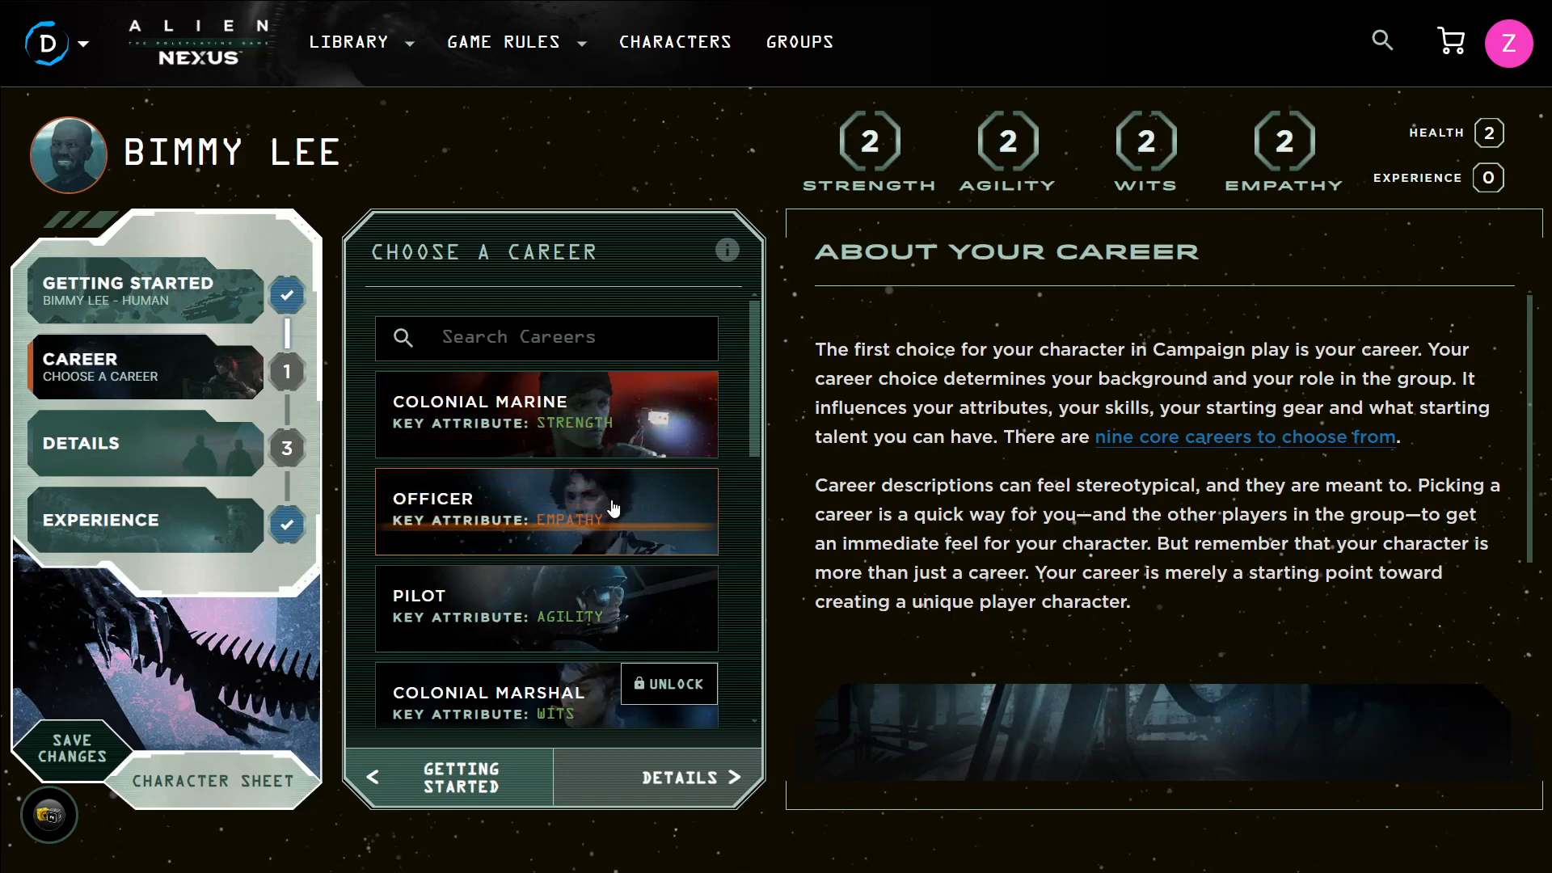
{"action": "scroll", "coordinate": [562, 564], "scroll_direction": "down", "scroll_amount": 2}
{"action": "scroll", "coordinate": [565, 563], "scroll_direction": "down", "scroll_amount": 2}
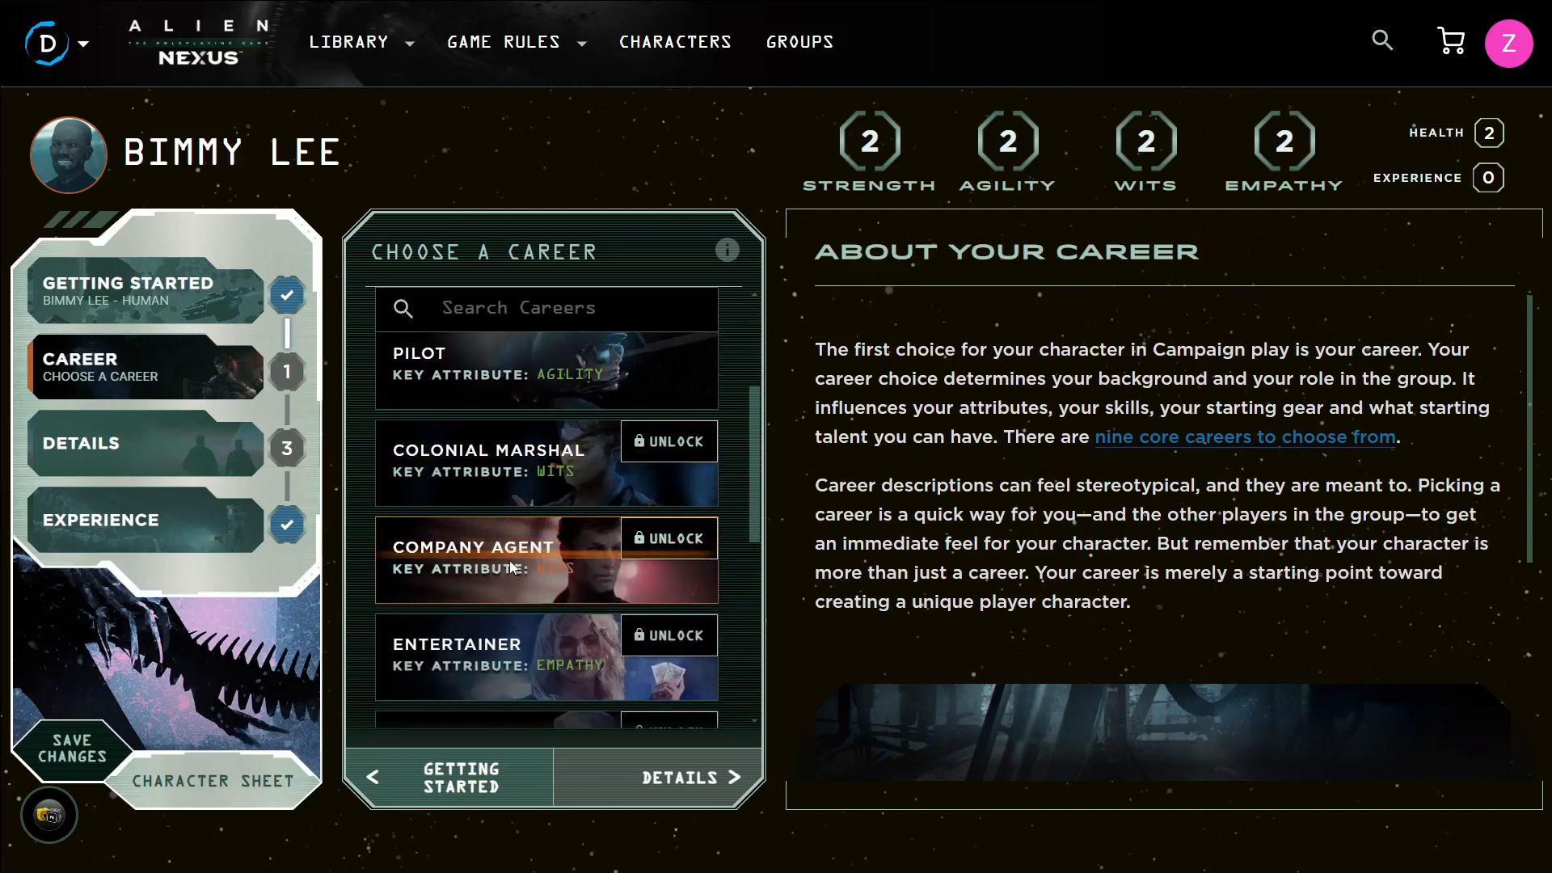
{"action": "scroll", "coordinate": [555, 551], "scroll_direction": "down", "scroll_amount": 1}
{"action": "scroll", "coordinate": [555, 549], "scroll_direction": "down", "scroll_amount": 2}
{"action": "scroll", "coordinate": [521, 514], "scroll_direction": "down", "scroll_amount": 2}
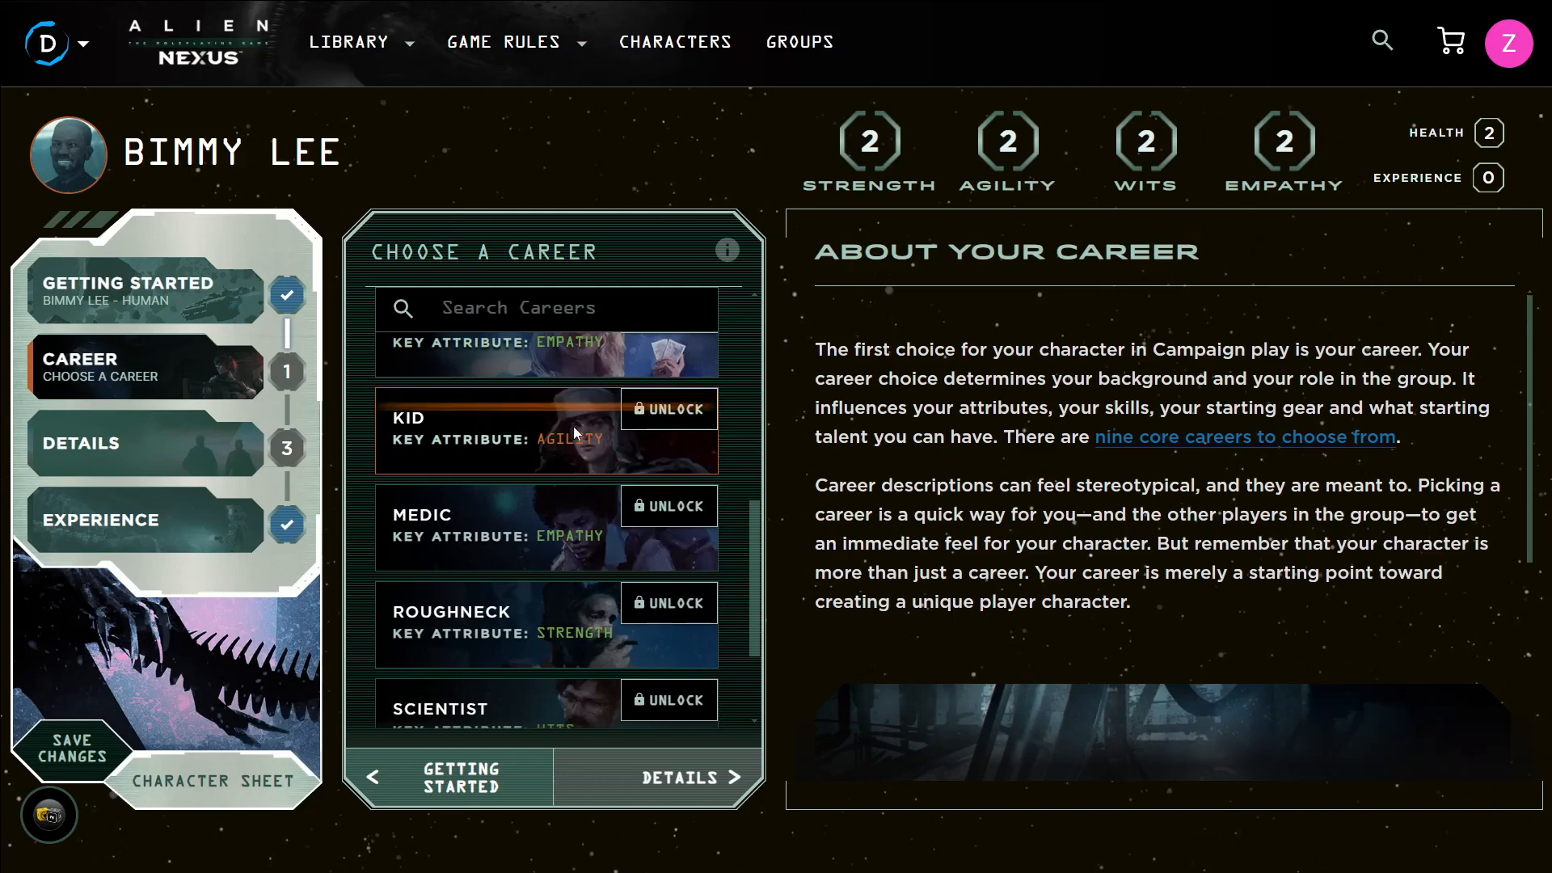
{"action": "scroll", "coordinate": [517, 497], "scroll_direction": "down", "scroll_amount": 2}
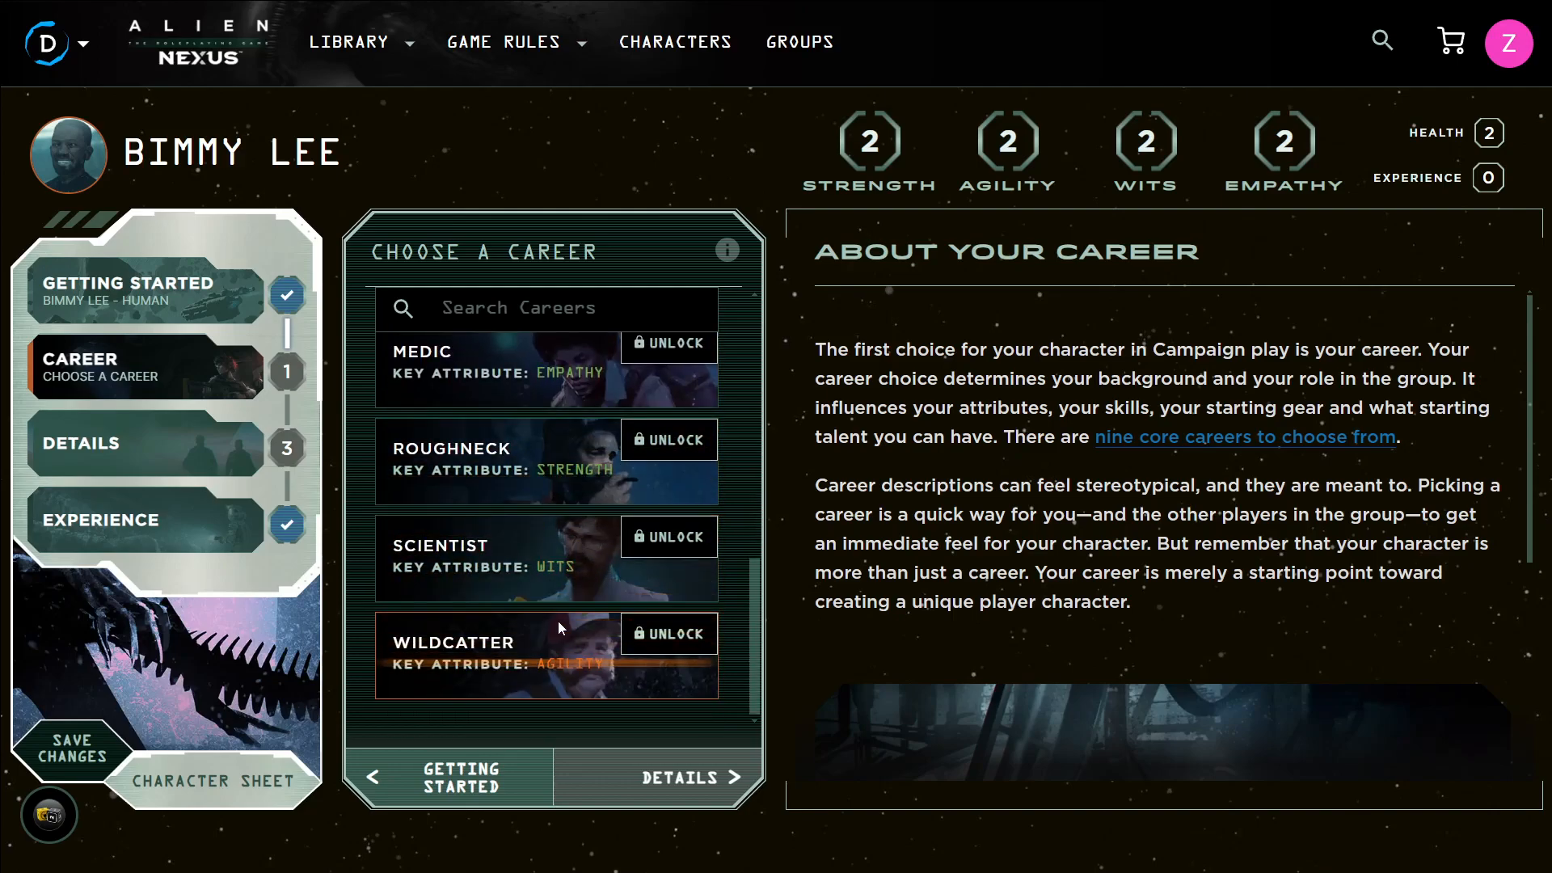
{"action": "scroll", "coordinate": [559, 617], "scroll_direction": "up", "scroll_amount": 4}
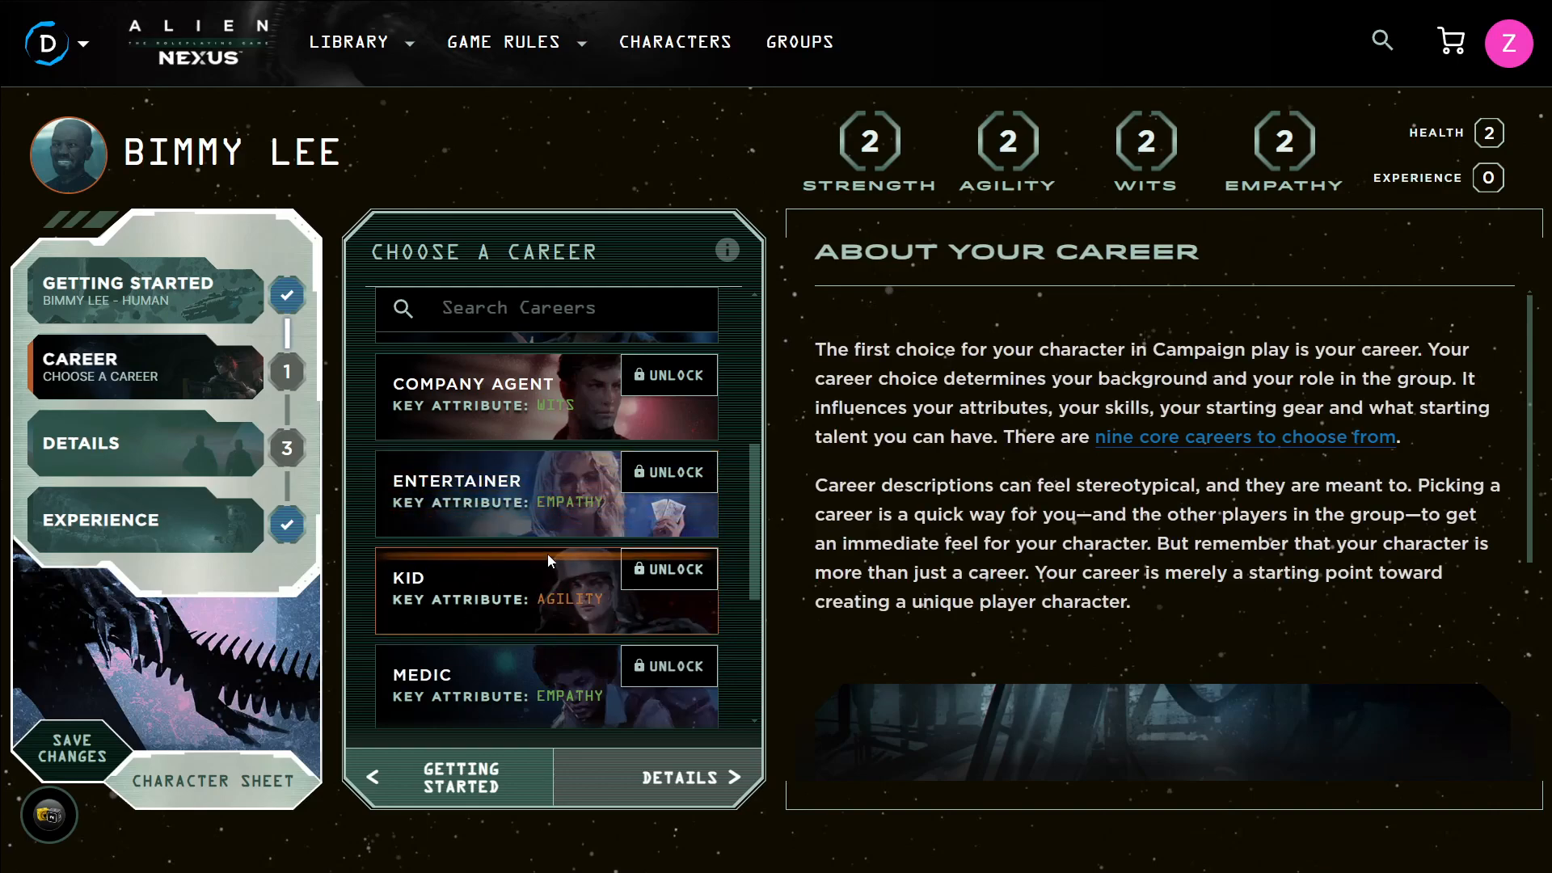
{"action": "scroll", "coordinate": [546, 555], "scroll_direction": "up", "scroll_amount": 5}
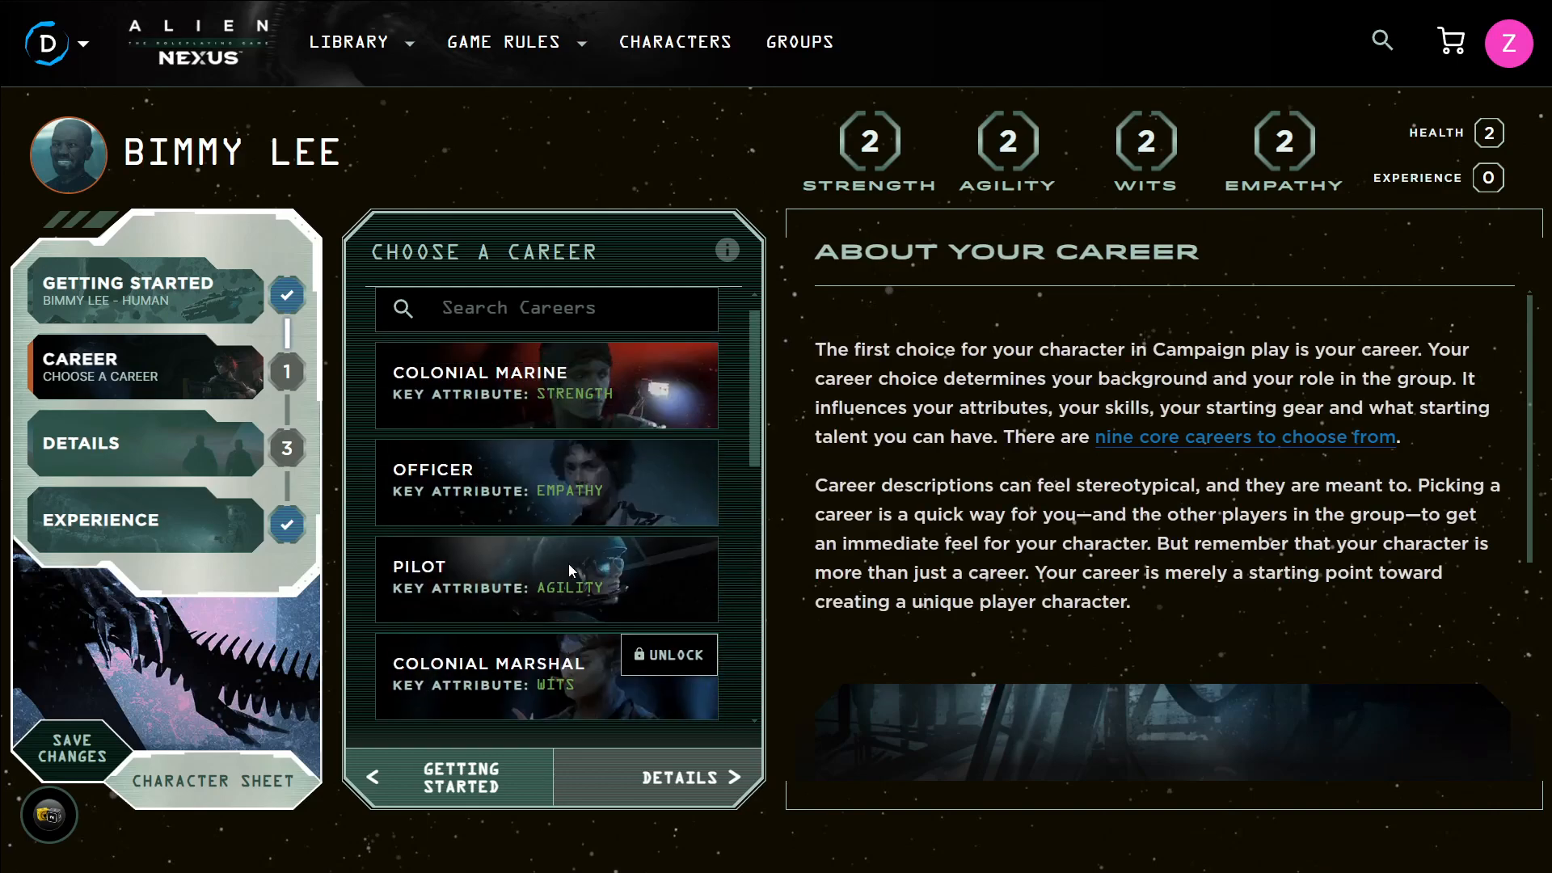
Select Colonial Marine as the character's career
{"action": "left_click", "coordinate": [572, 414]}
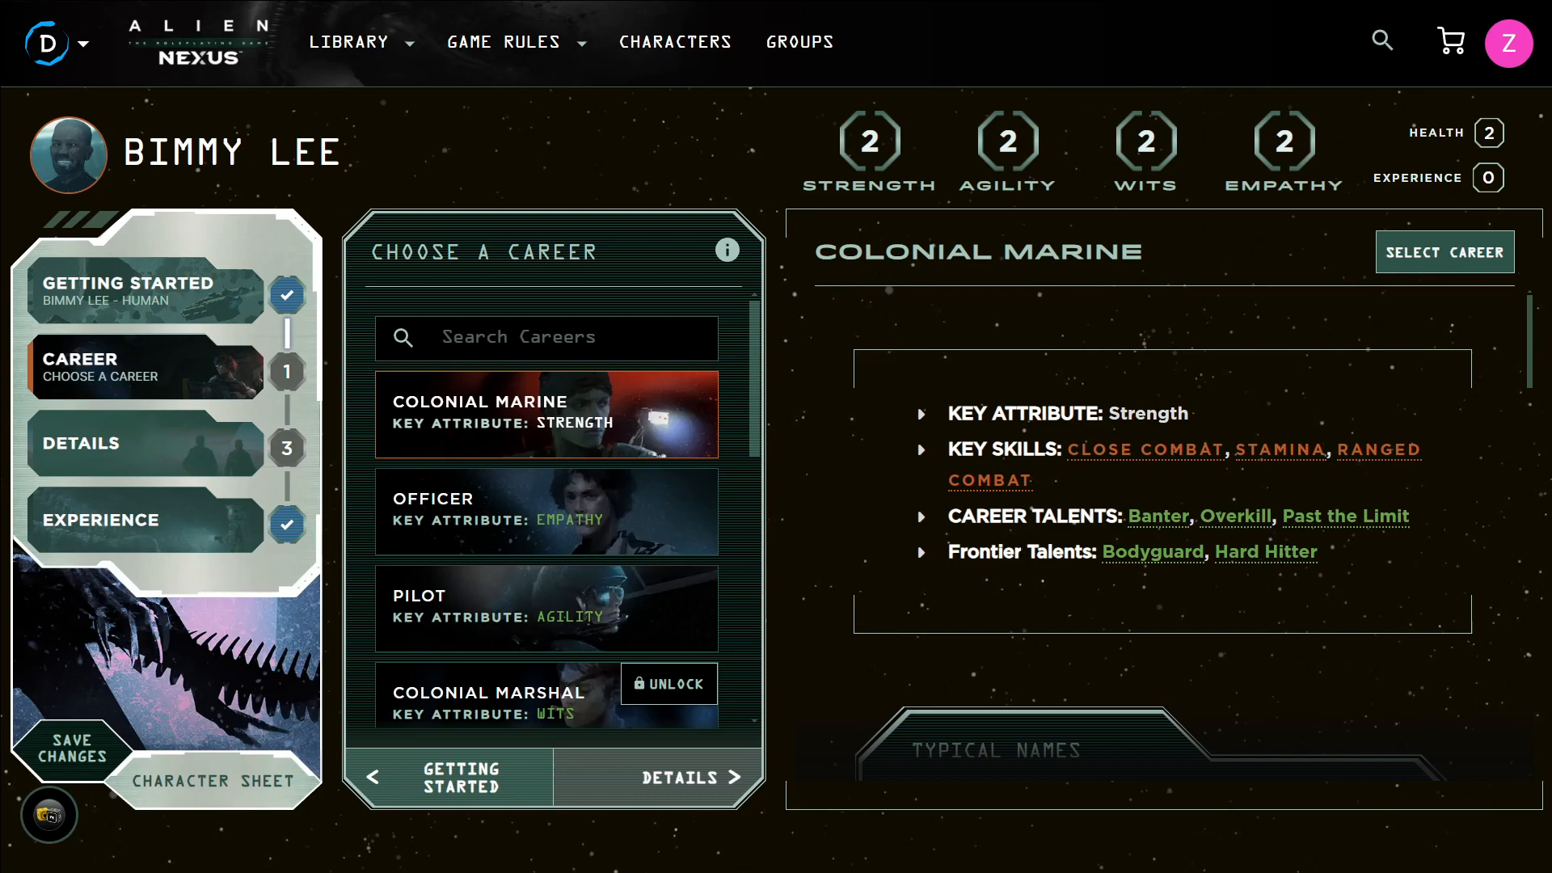
{"action": "scroll", "coordinate": [1035, 536], "scroll_direction": "down", "scroll_amount": 6}
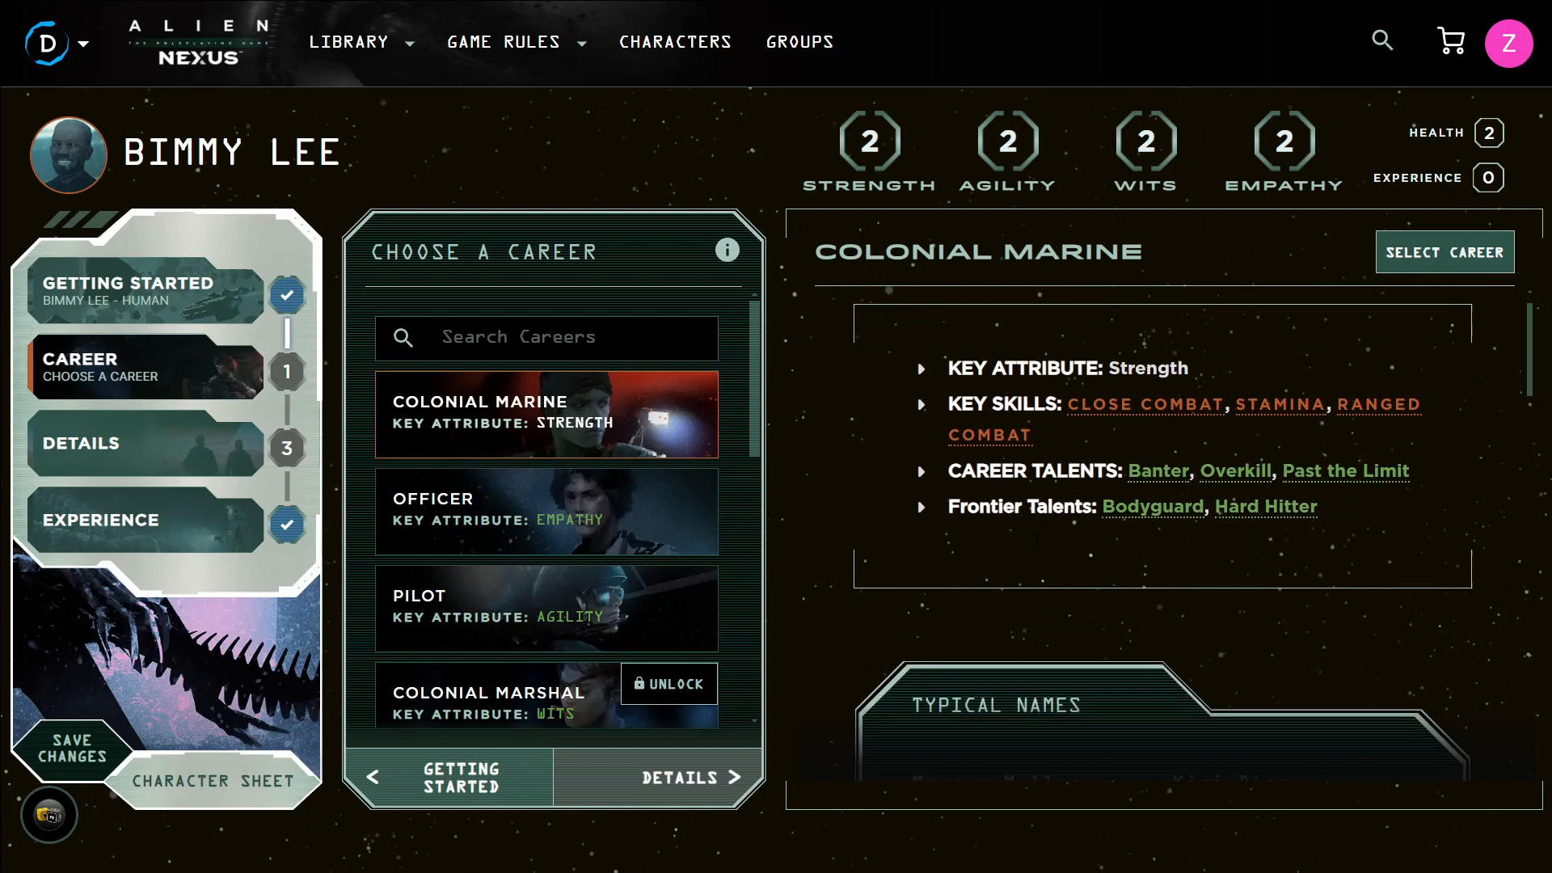
{"action": "scroll", "coordinate": [1035, 532], "scroll_direction": "up", "scroll_amount": 3}
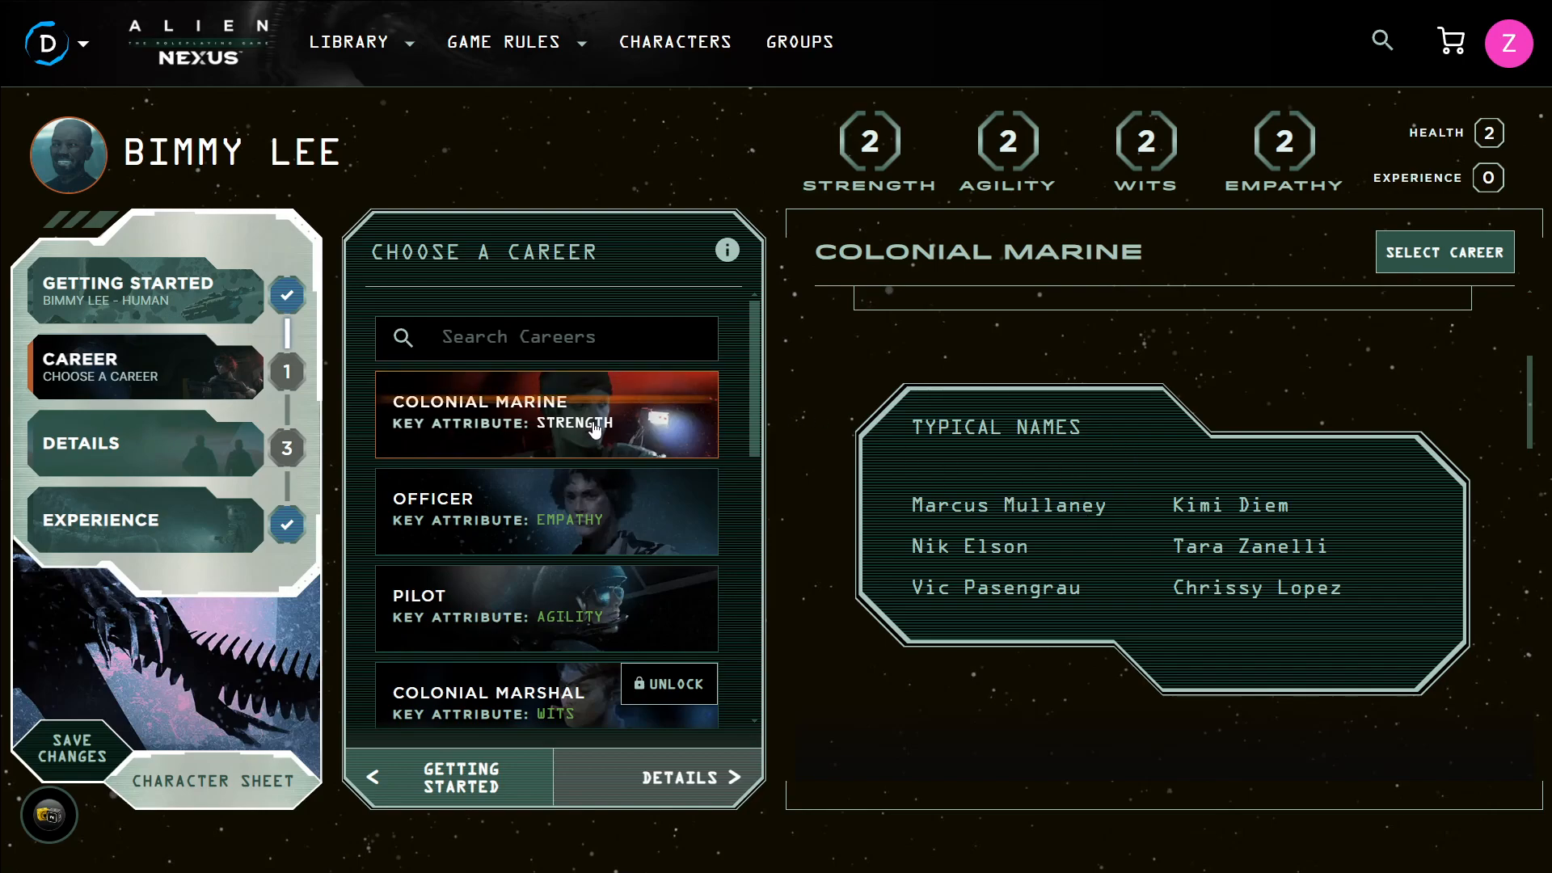
{"action": "scroll", "coordinate": [1140, 535], "scroll_direction": "down", "scroll_amount": 9}
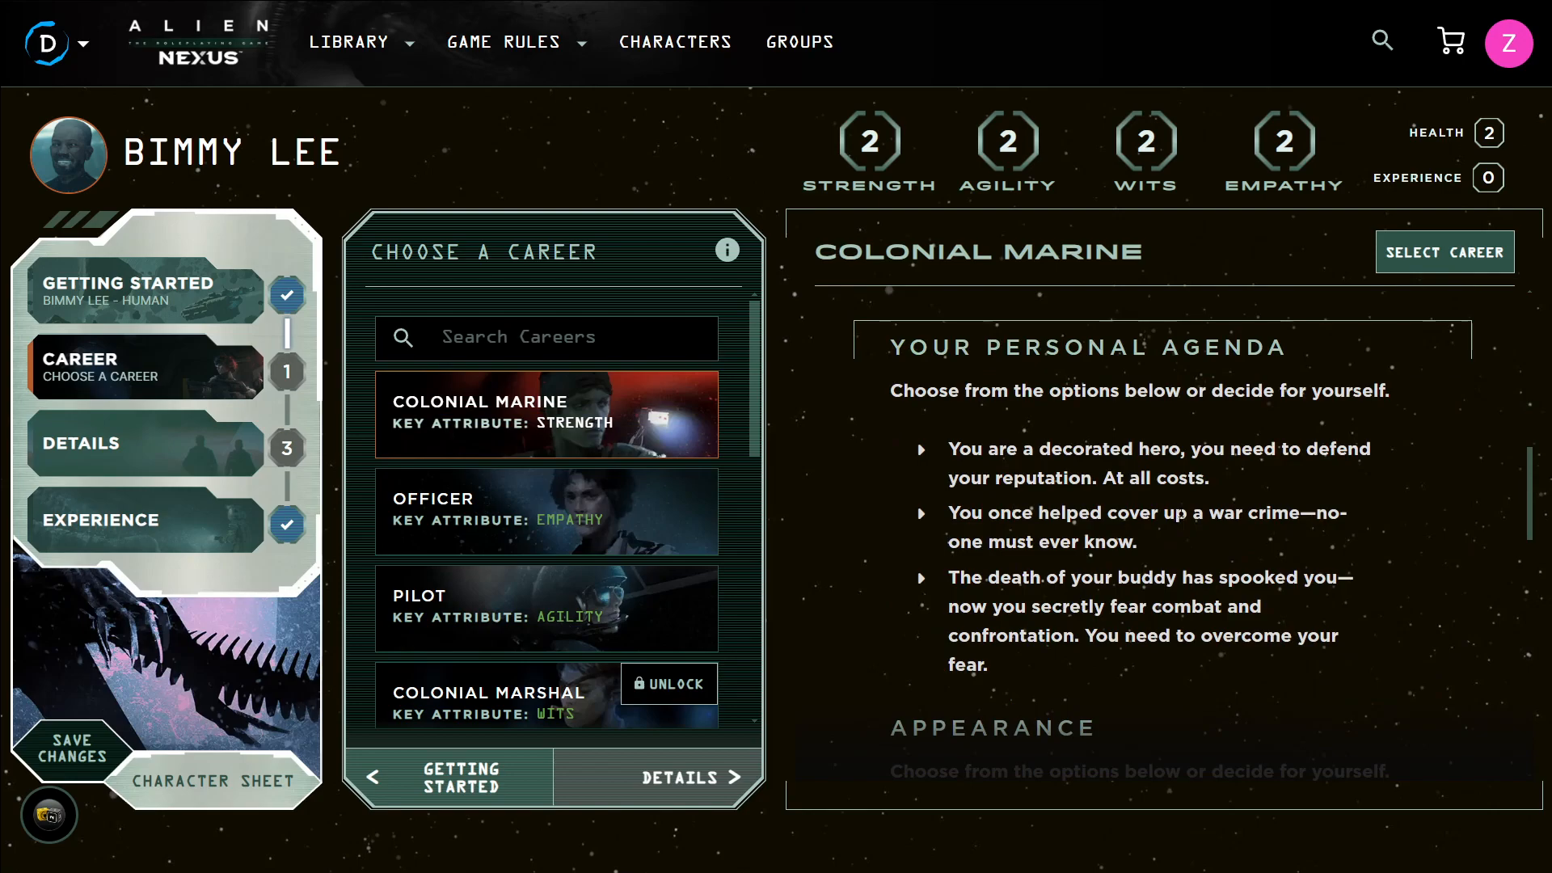
{"action": "left_click", "coordinate": [1475, 254]}
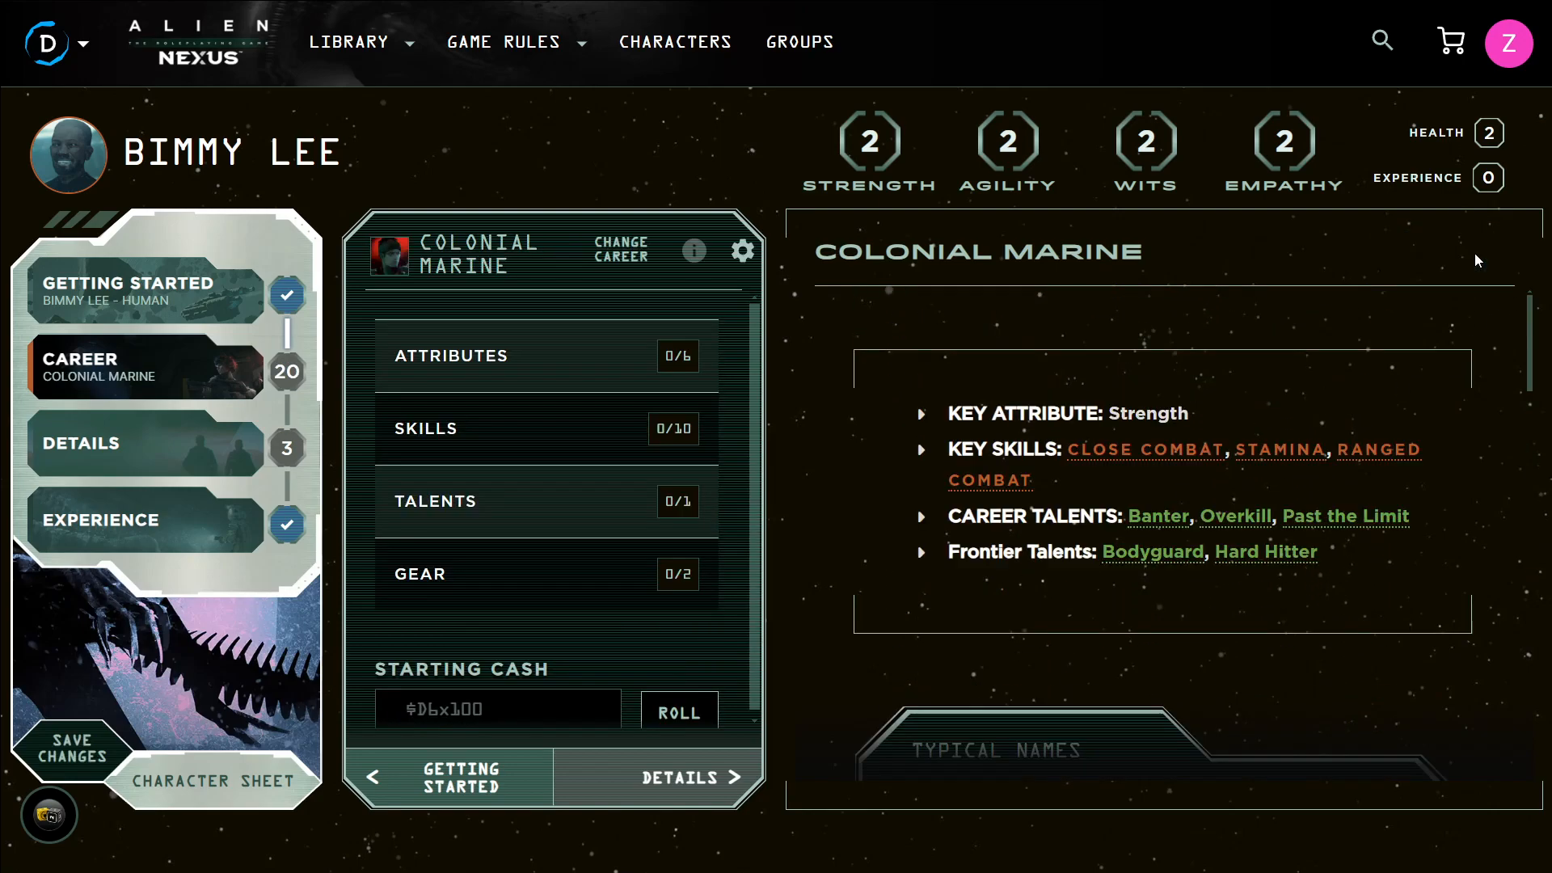
Open the Attributes section and raise Strength to 5
{"action": "scroll", "coordinate": [1276, 314], "scroll_direction": "down", "scroll_amount": 1}
{"action": "scroll", "coordinate": [1132, 339], "scroll_direction": "up", "scroll_amount": 1}
{"action": "scroll", "coordinate": [1070, 356], "scroll_direction": "down", "scroll_amount": 5}
{"action": "scroll", "coordinate": [889, 363], "scroll_direction": "up", "scroll_amount": 3}
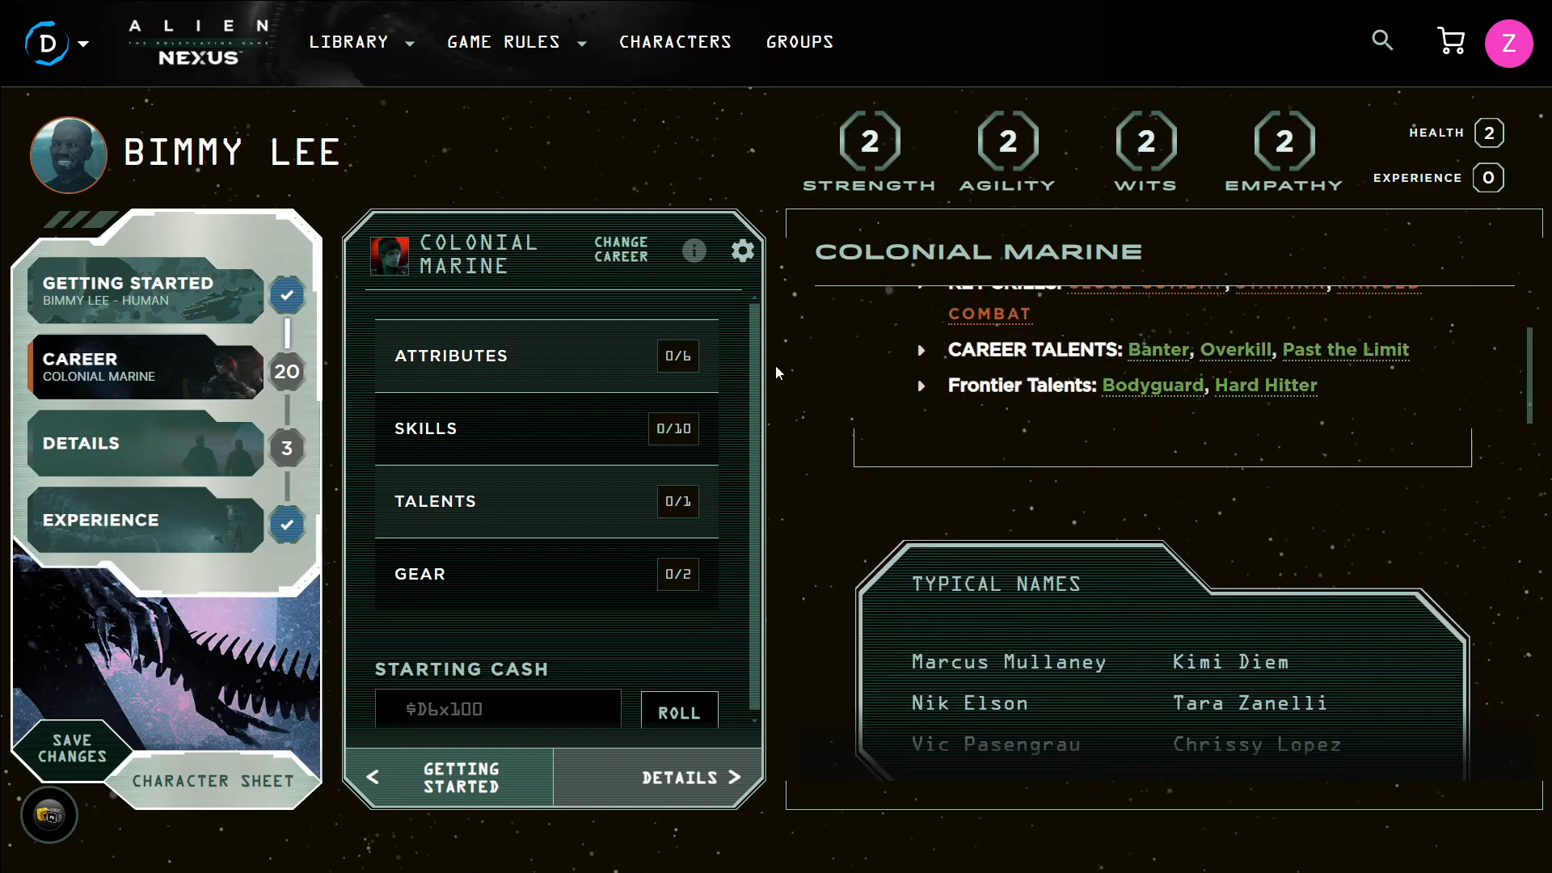
{"action": "left_click", "coordinate": [482, 357]}
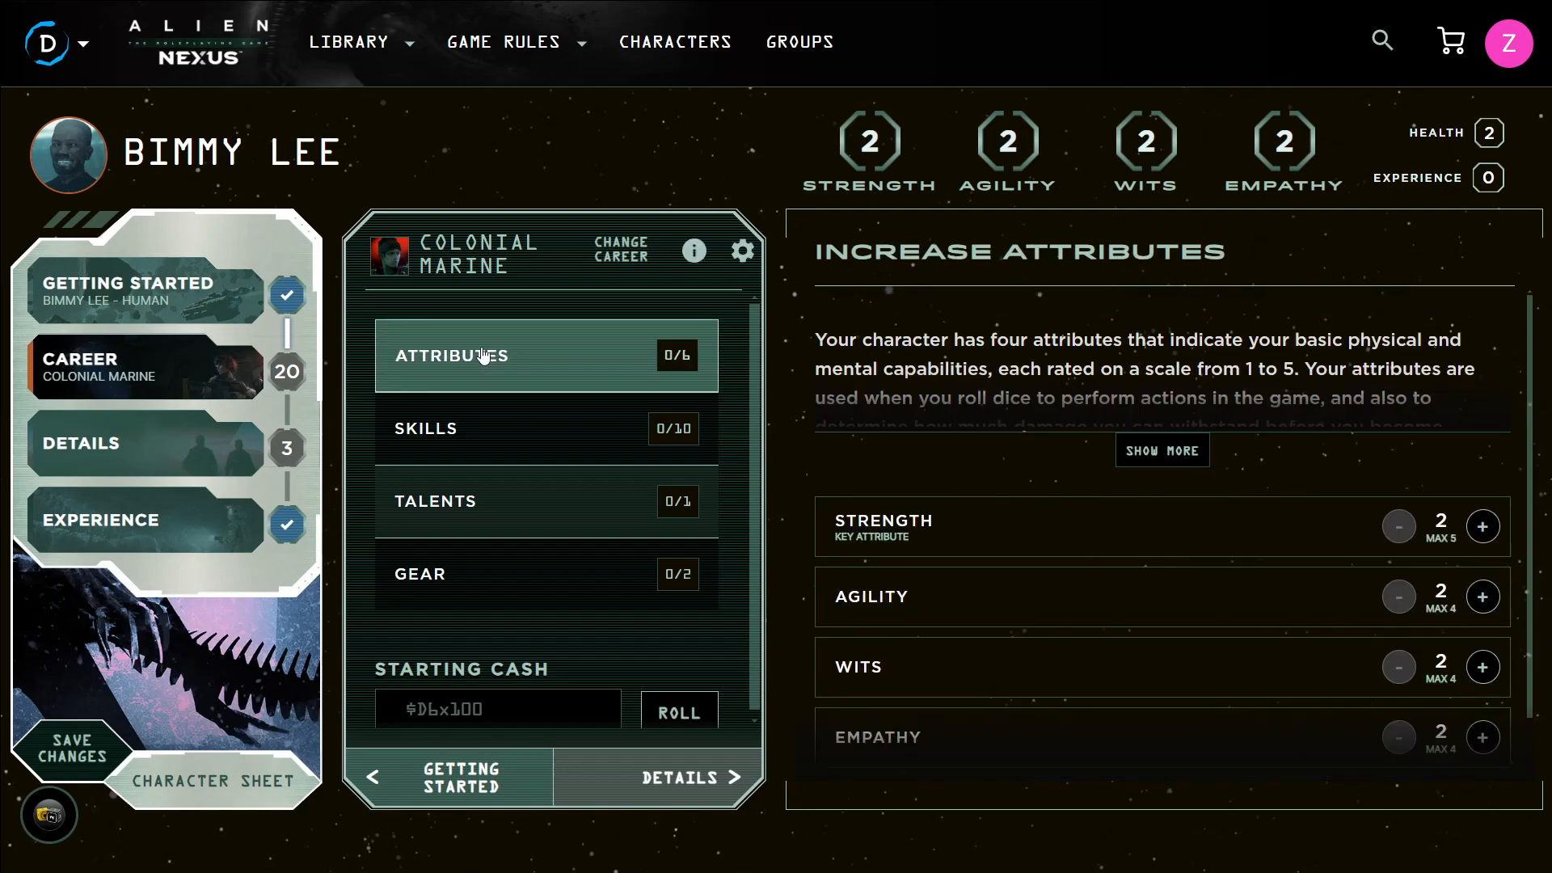
{"action": "scroll", "coordinate": [1437, 624], "scroll_direction": "down", "scroll_amount": 1}
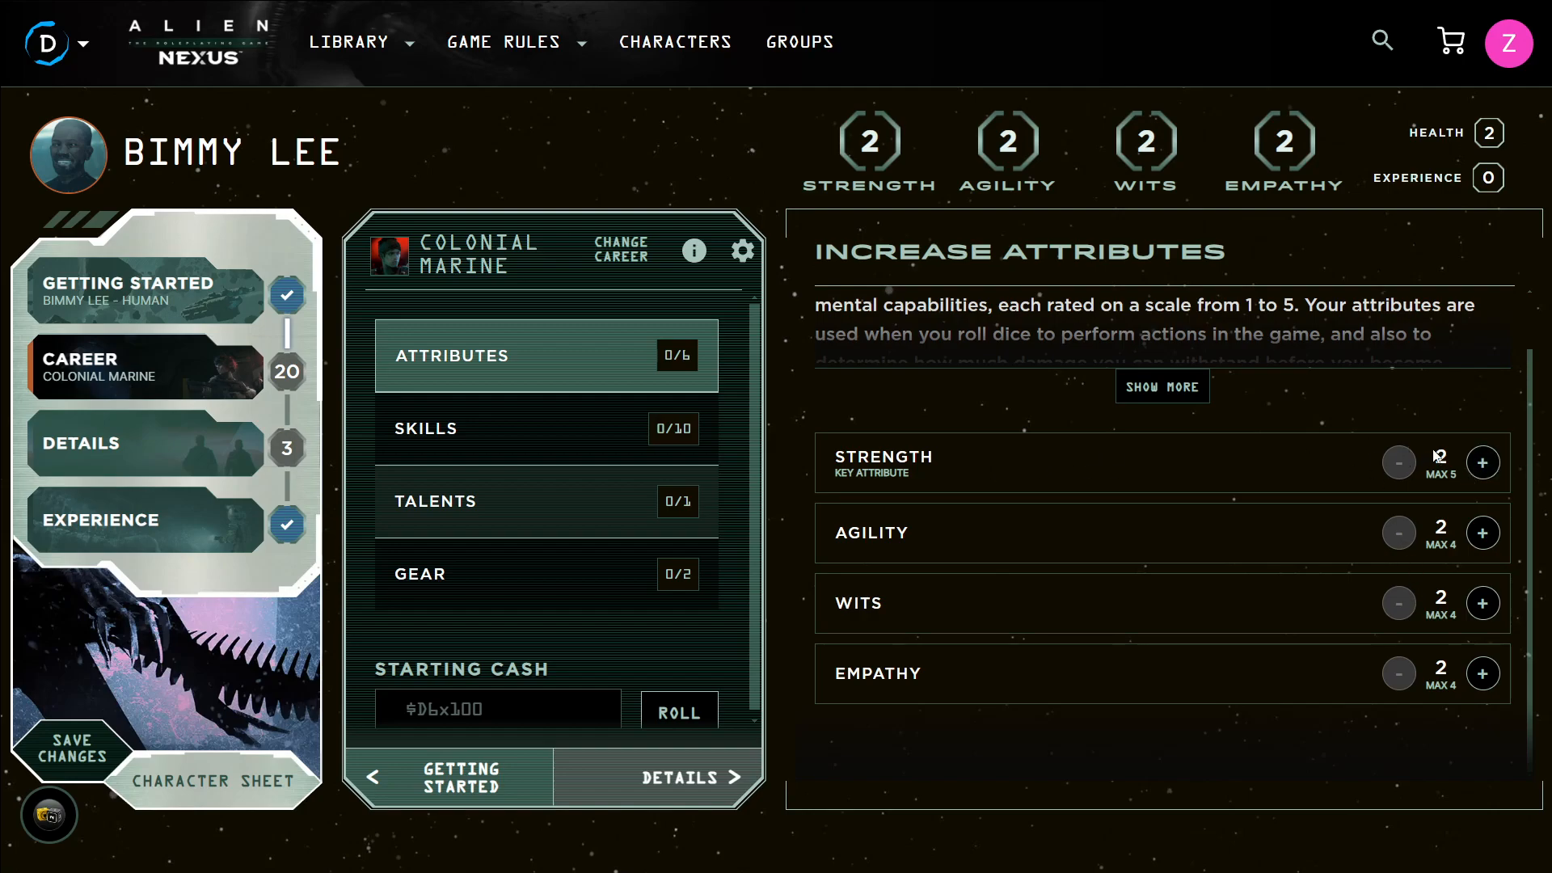
{"action": "left_click", "coordinate": [1482, 463]}
{"action": "left_click", "coordinate": [1483, 464]}
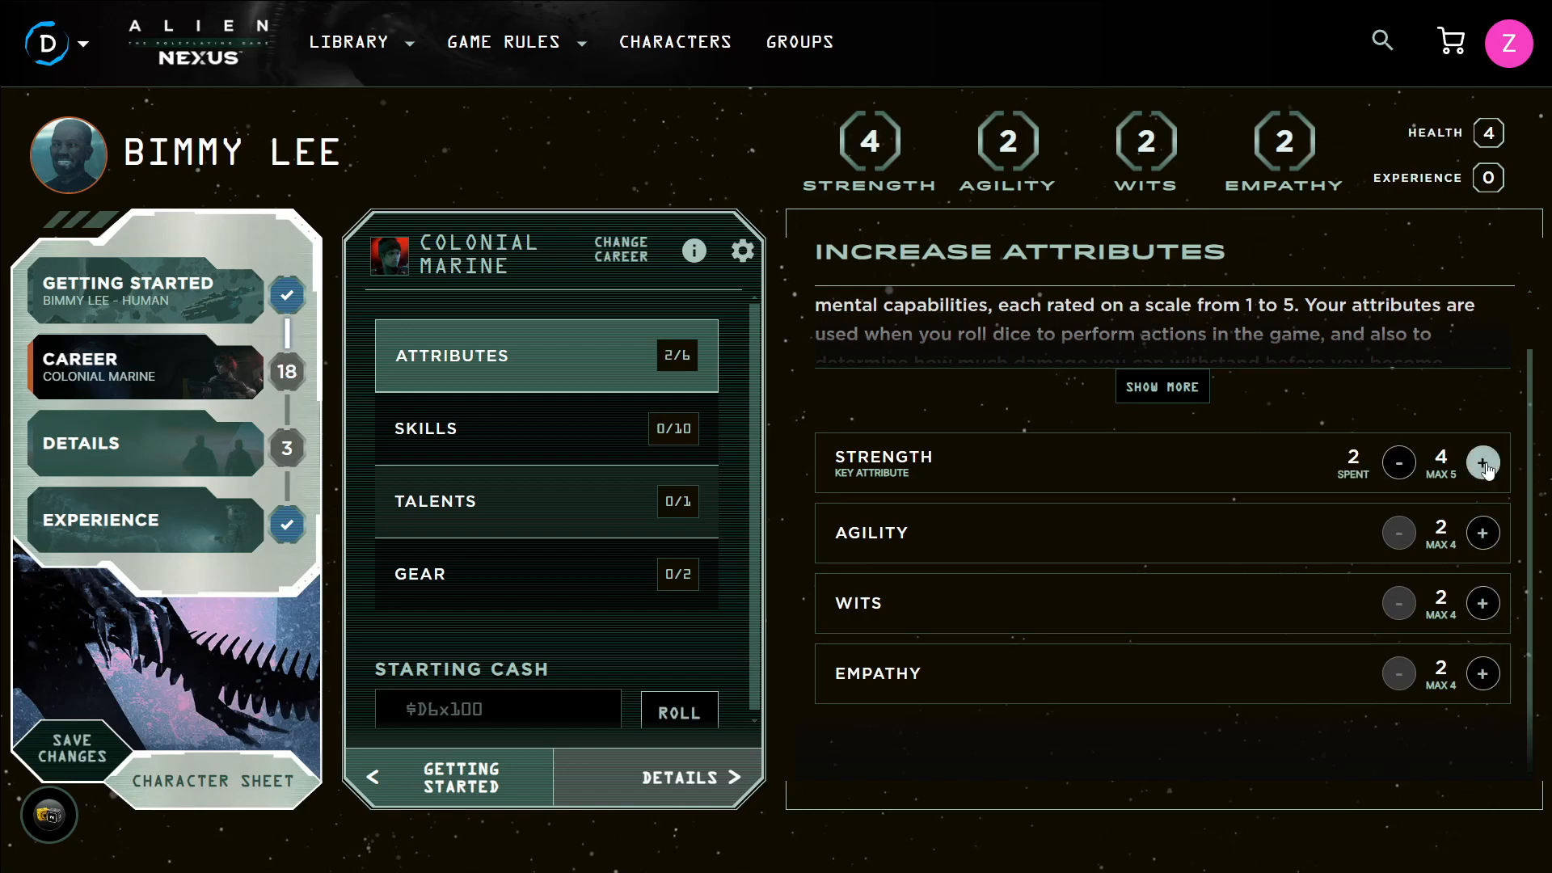
{"action": "left_click", "coordinate": [1483, 464]}
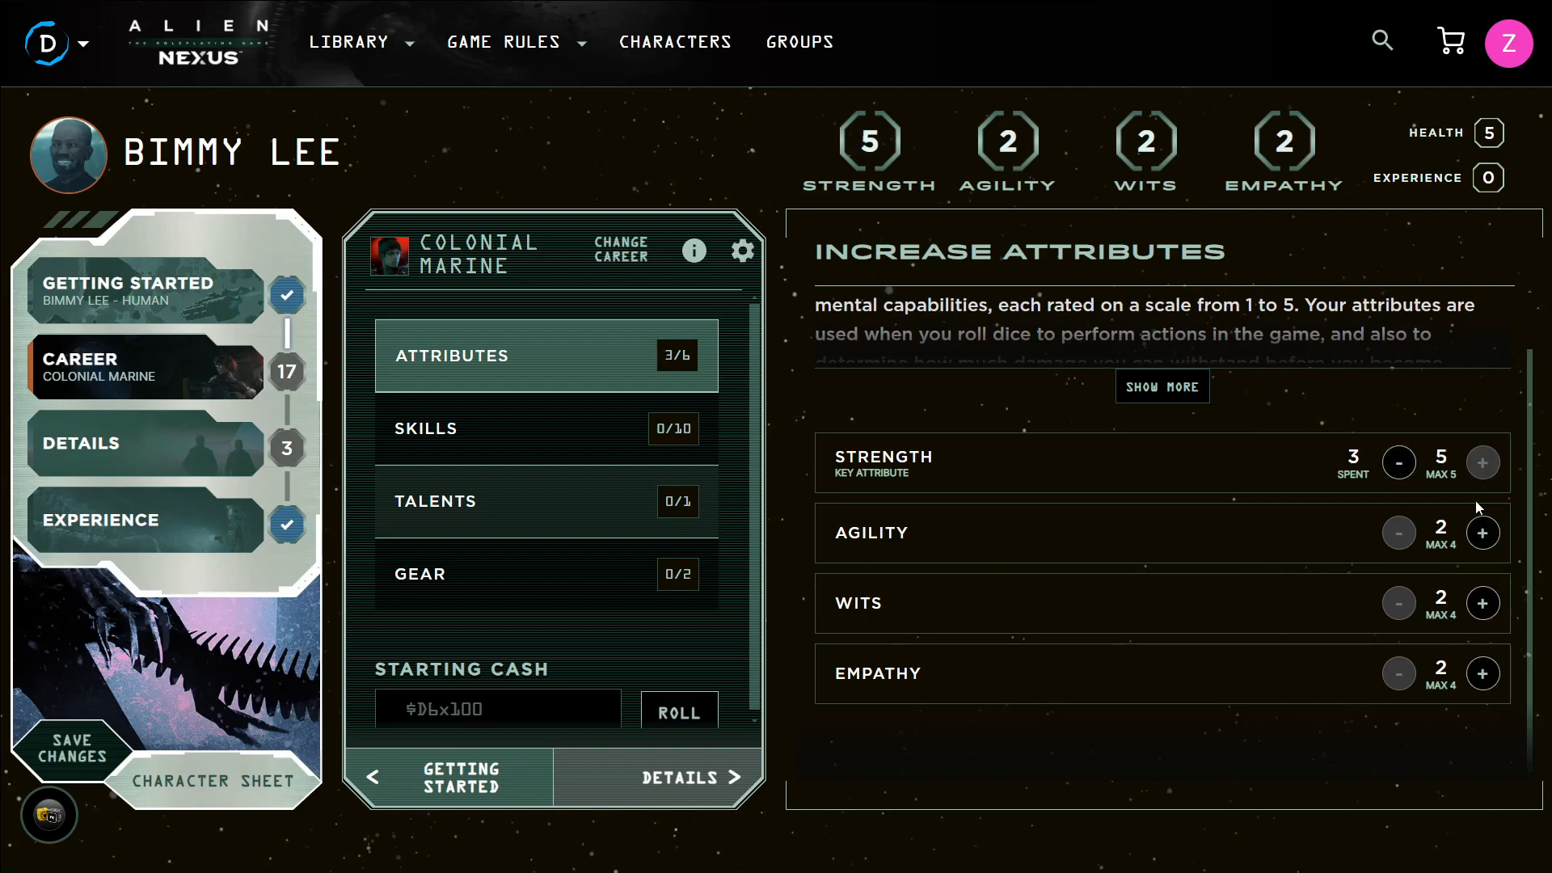
Raise Agility, Wits and Empathy to 3 each
{"action": "left_click", "coordinate": [1483, 533]}
{"action": "left_click", "coordinate": [1483, 603]}
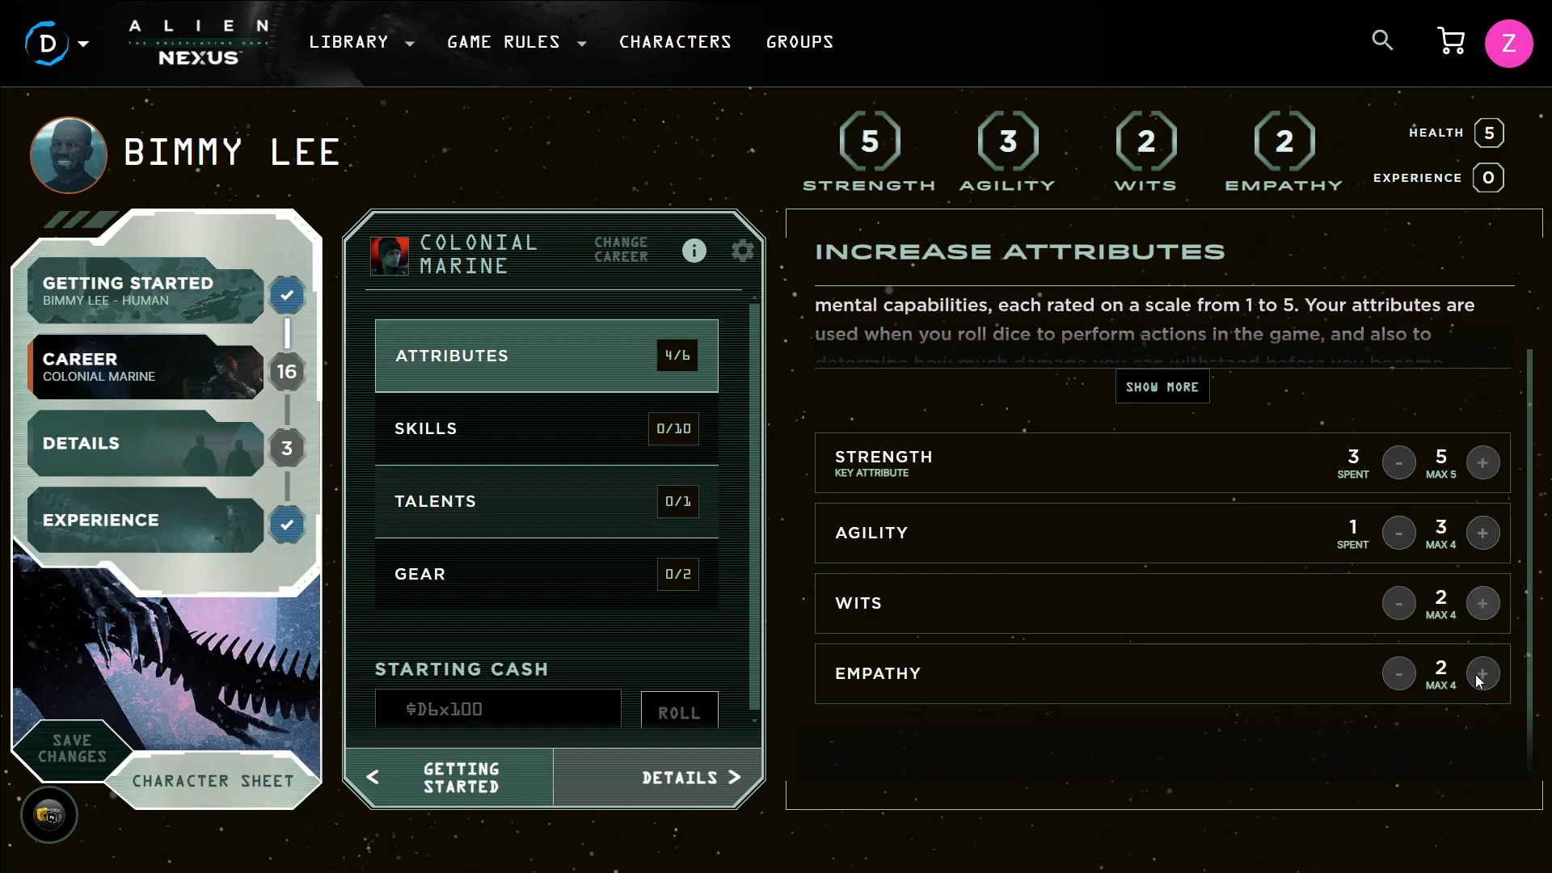
{"action": "left_click", "coordinate": [1482, 673]}
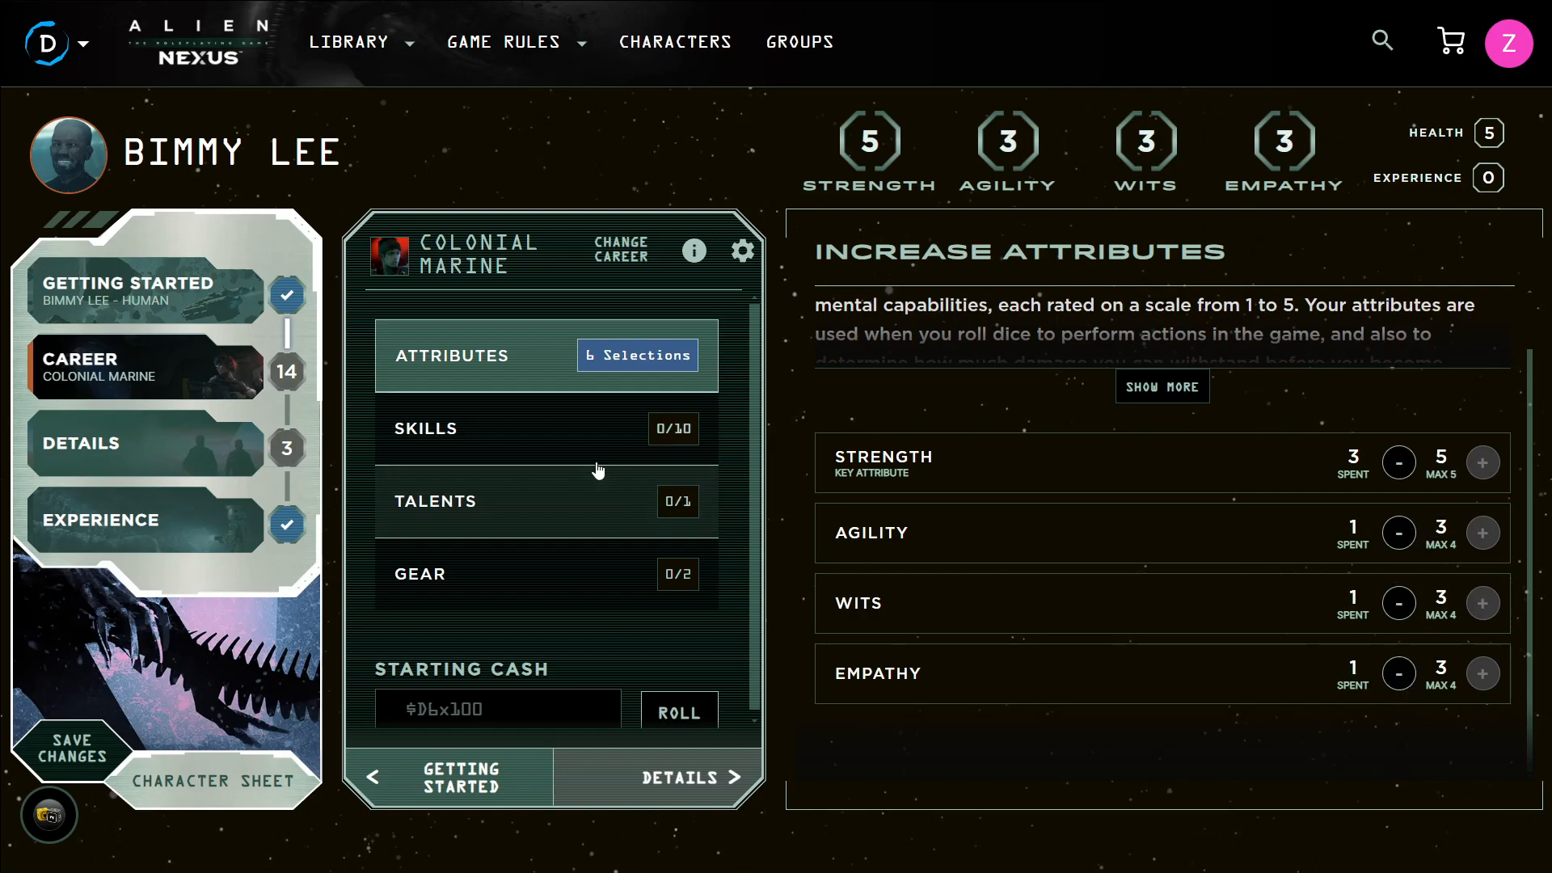
Open the Skills section and browse the list of available skills
{"action": "left_click", "coordinate": [574, 436]}
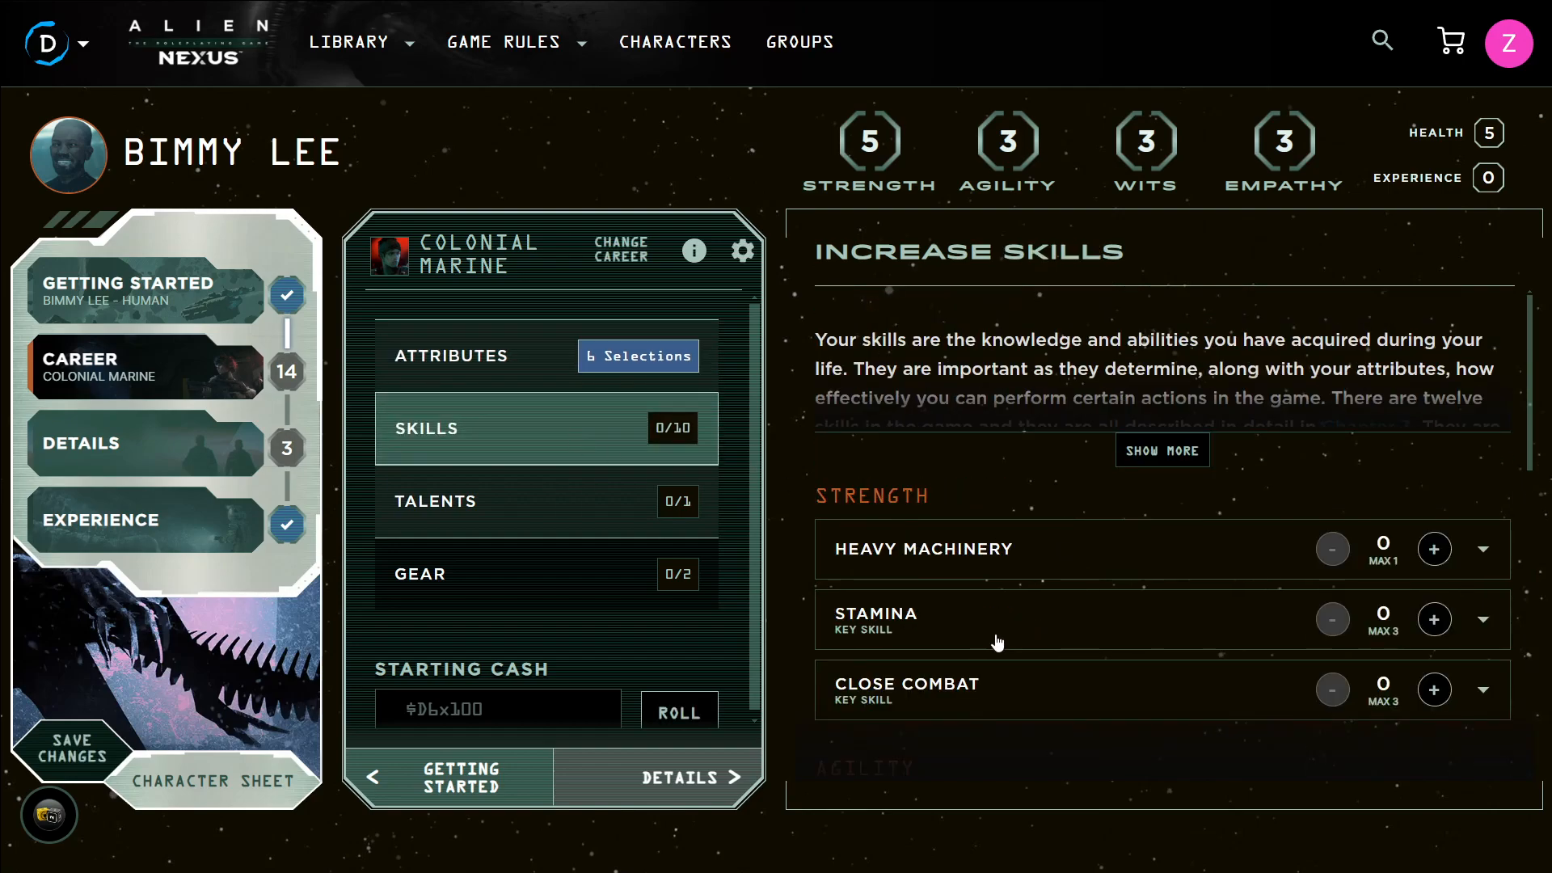
{"action": "scroll", "coordinate": [1044, 672], "scroll_direction": "down", "scroll_amount": 4}
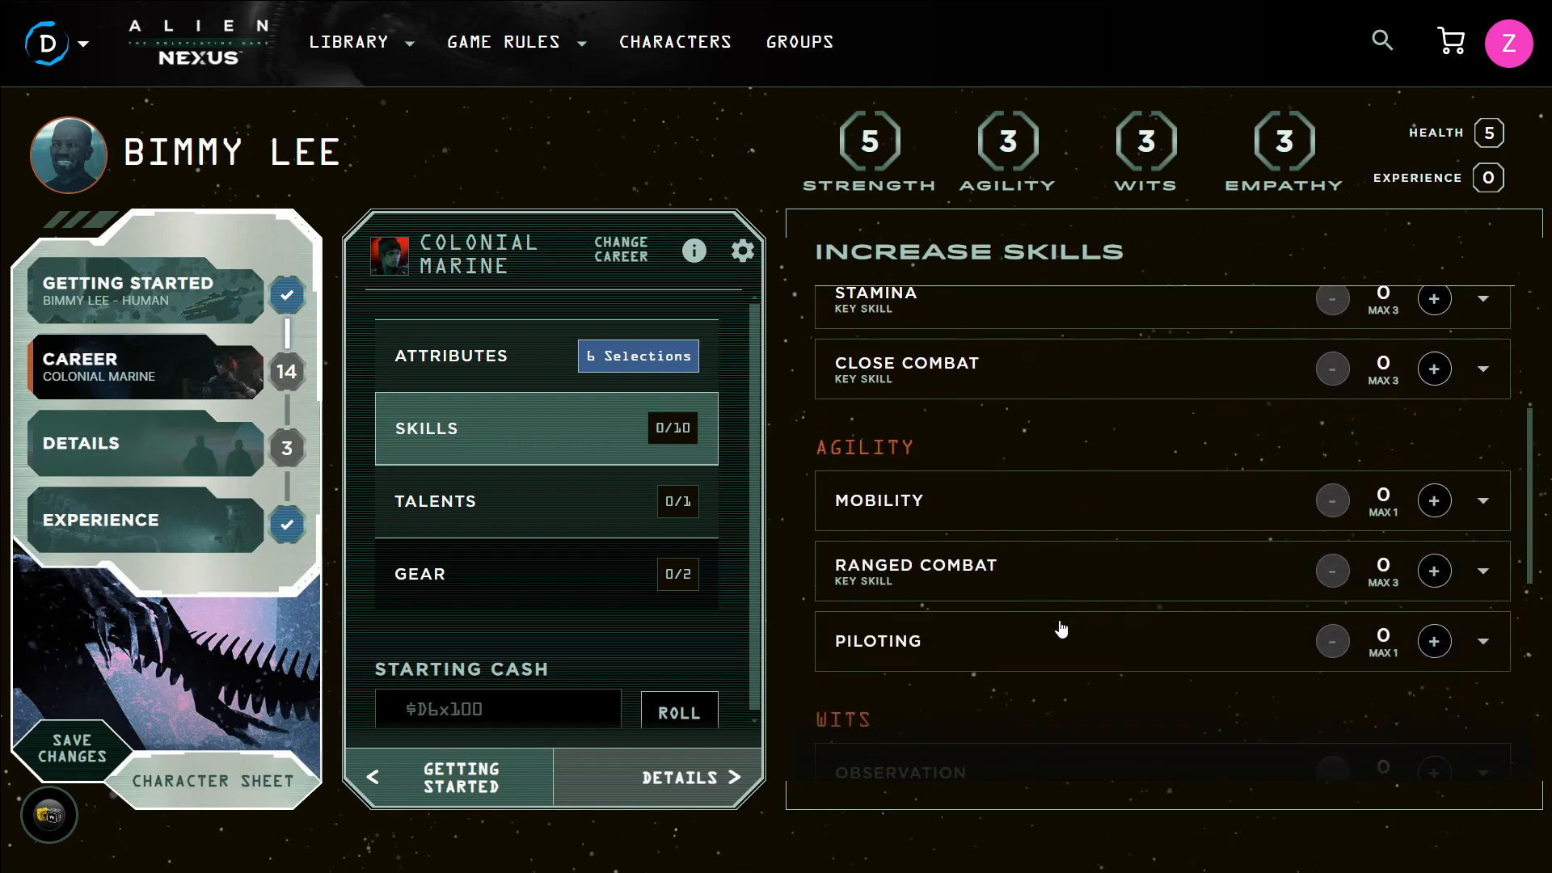
{"action": "scroll", "coordinate": [1023, 576], "scroll_direction": "down", "scroll_amount": 3}
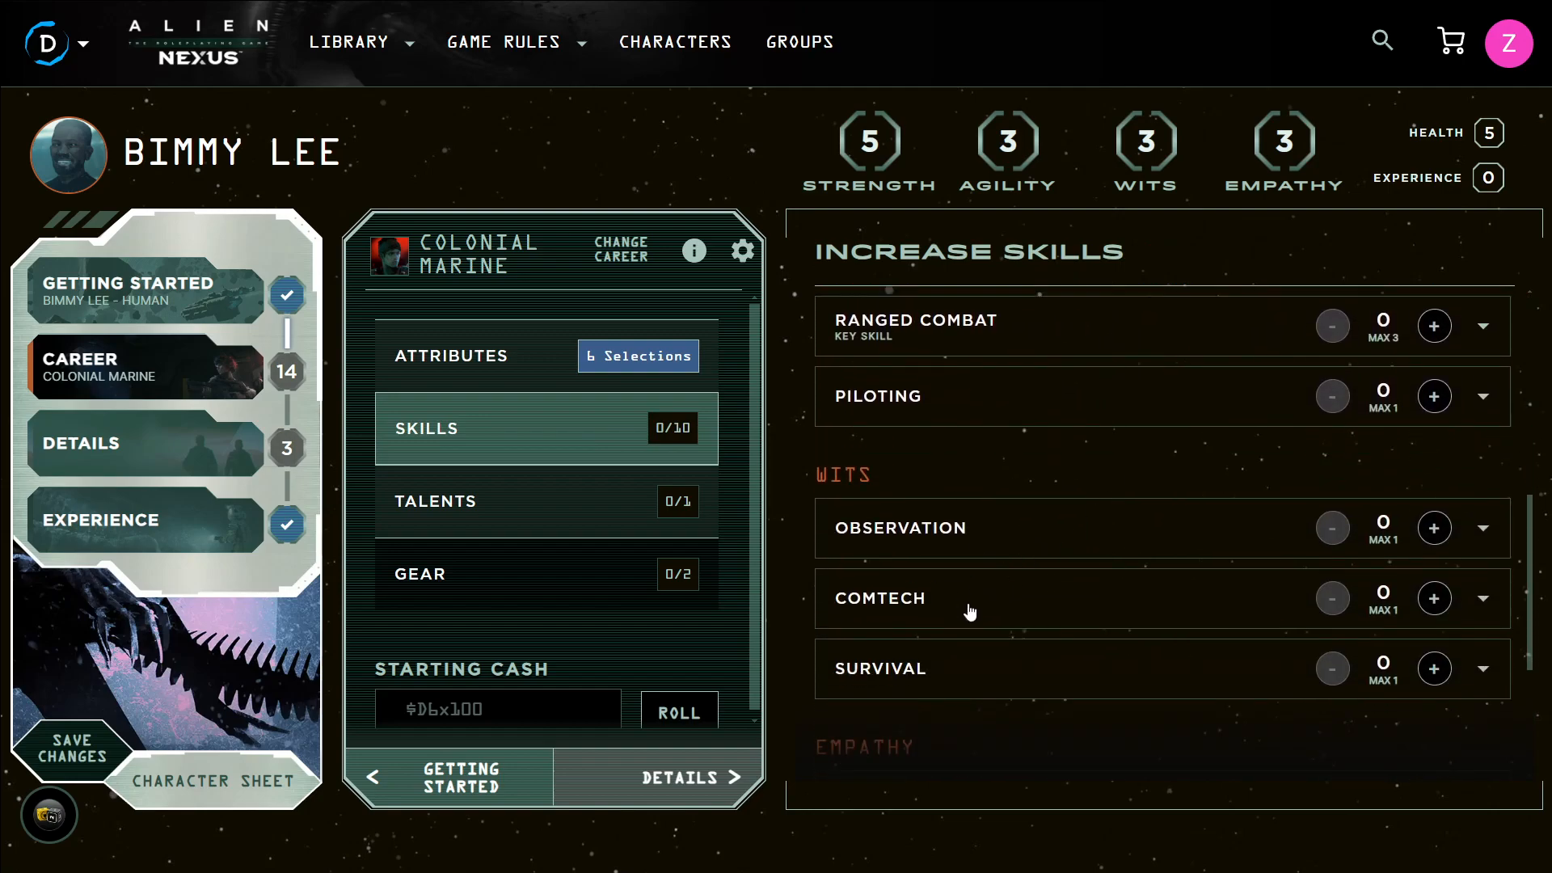
{"action": "scroll", "coordinate": [1020, 578], "scroll_direction": "up", "scroll_amount": 7}
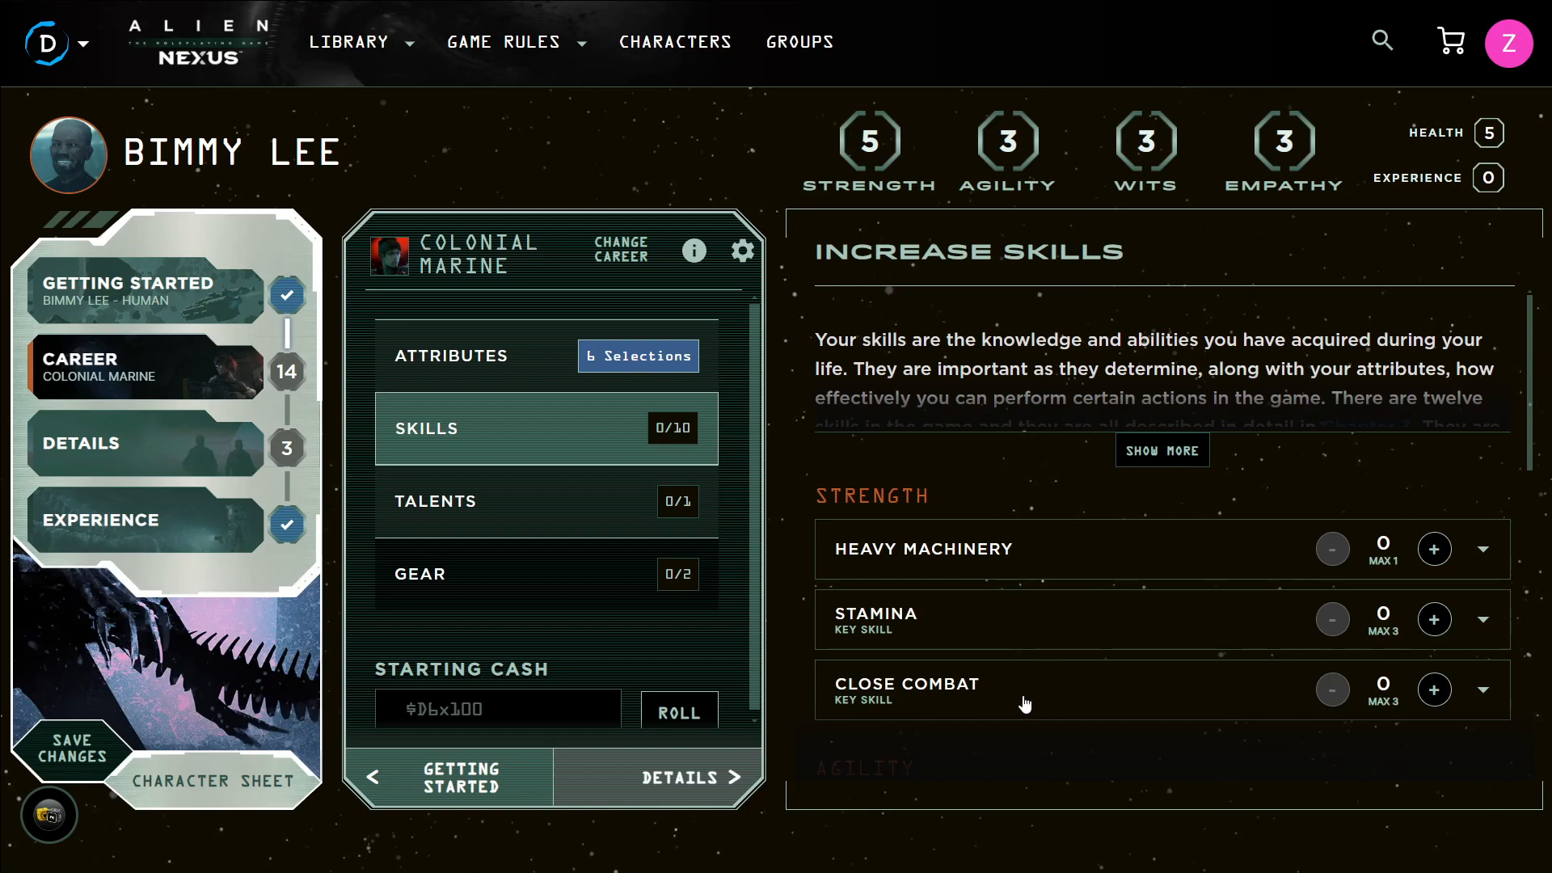
{"action": "scroll", "coordinate": [1025, 703], "scroll_direction": "down", "scroll_amount": 5}
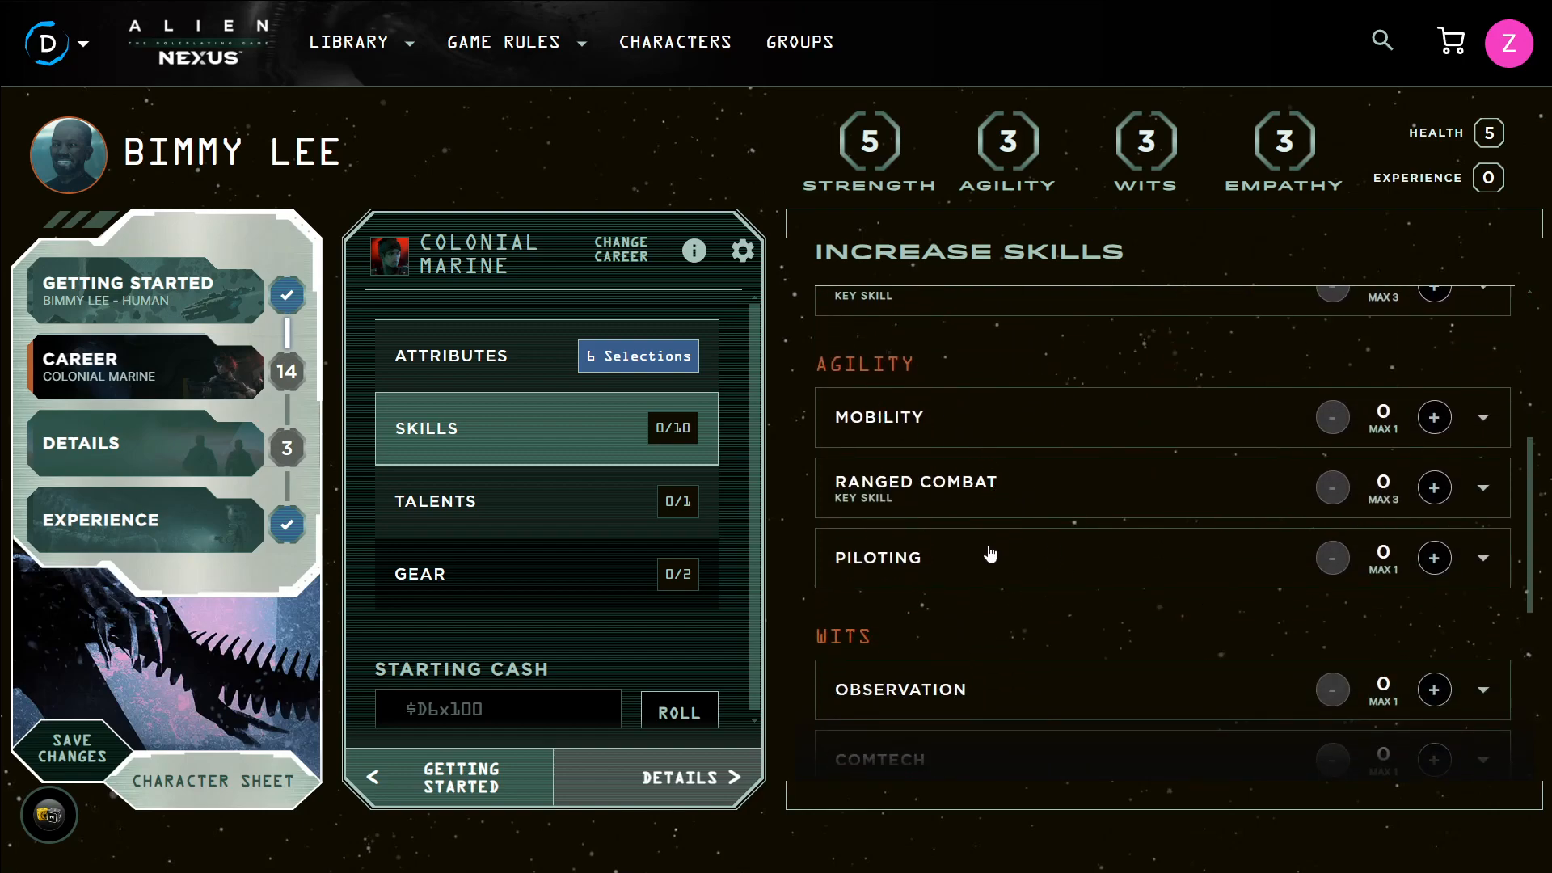
{"action": "scroll", "coordinate": [993, 534], "scroll_direction": "down", "scroll_amount": 2}
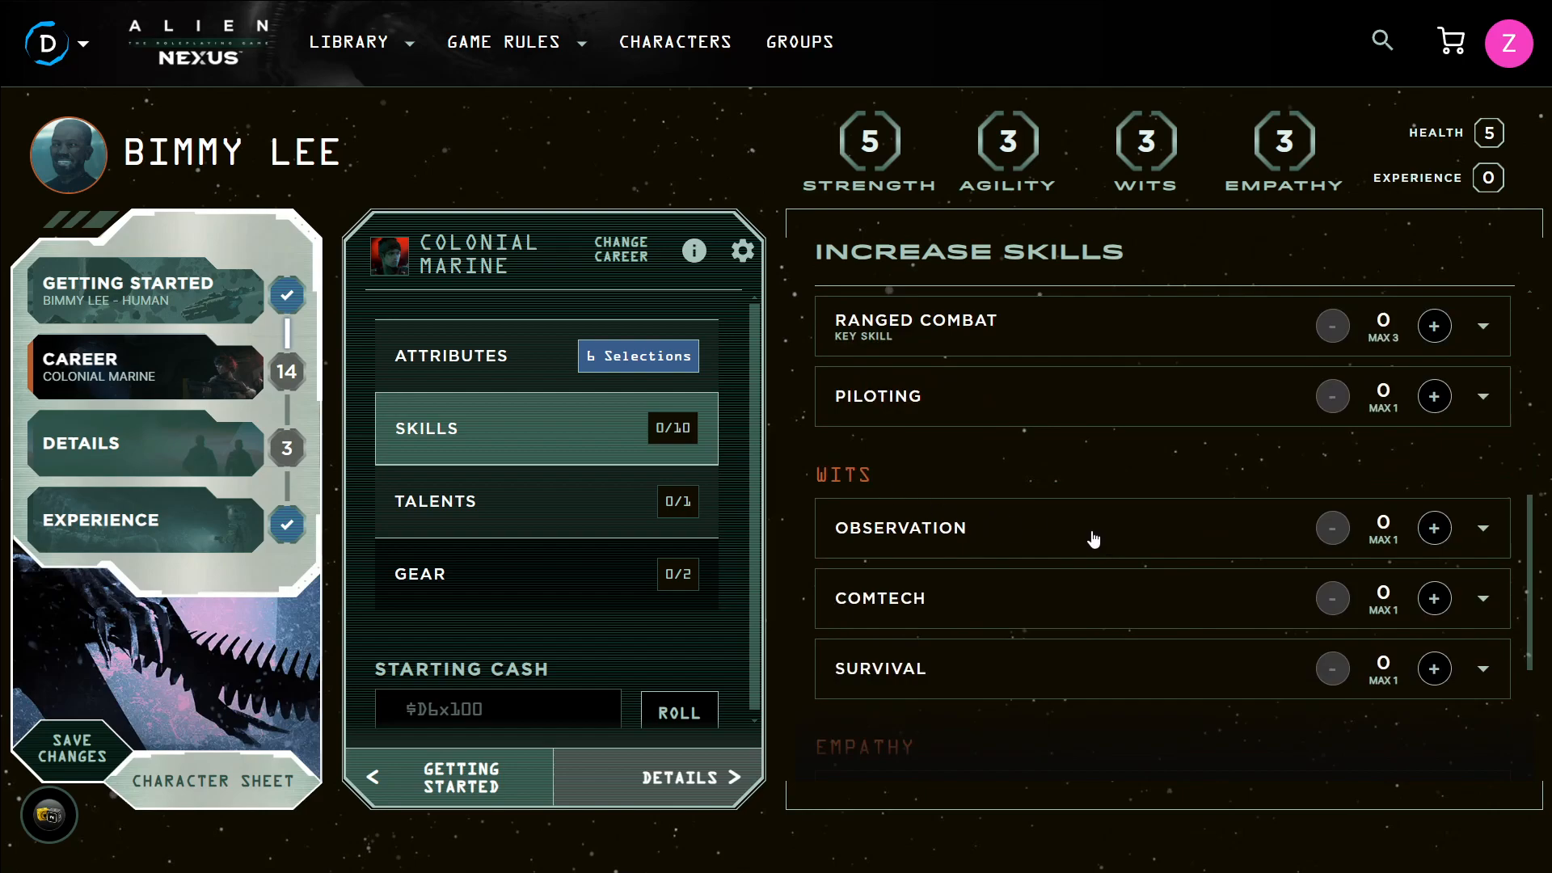
{"action": "scroll", "coordinate": [1055, 594], "scroll_direction": "down", "scroll_amount": 1}
{"action": "scroll", "coordinate": [1059, 588], "scroll_direction": "down", "scroll_amount": 3}
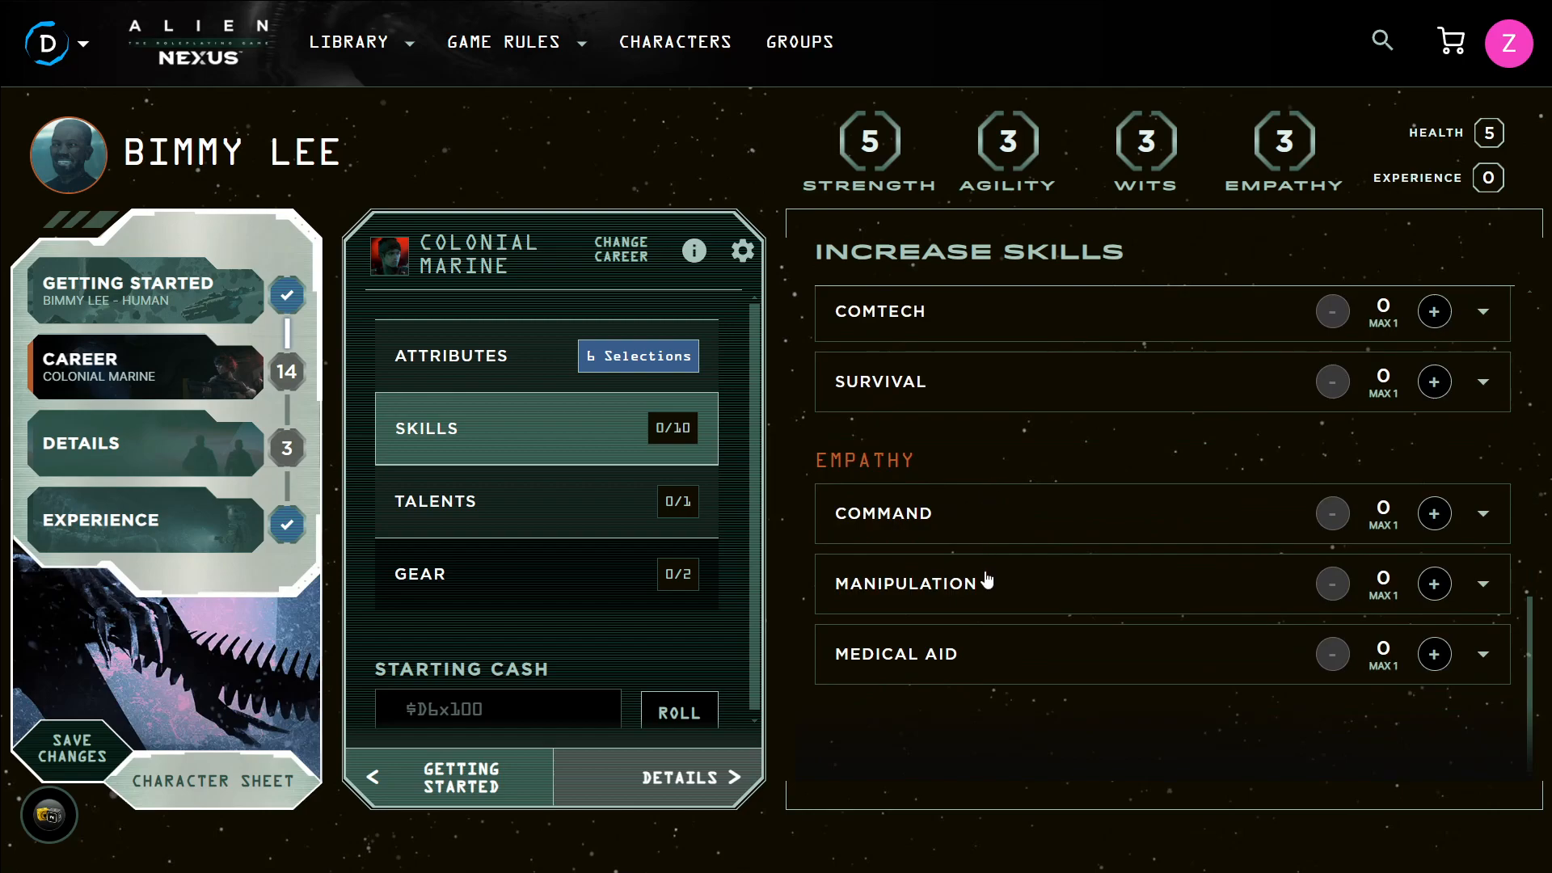
{"action": "scroll", "coordinate": [1133, 644], "scroll_direction": "up", "scroll_amount": 5}
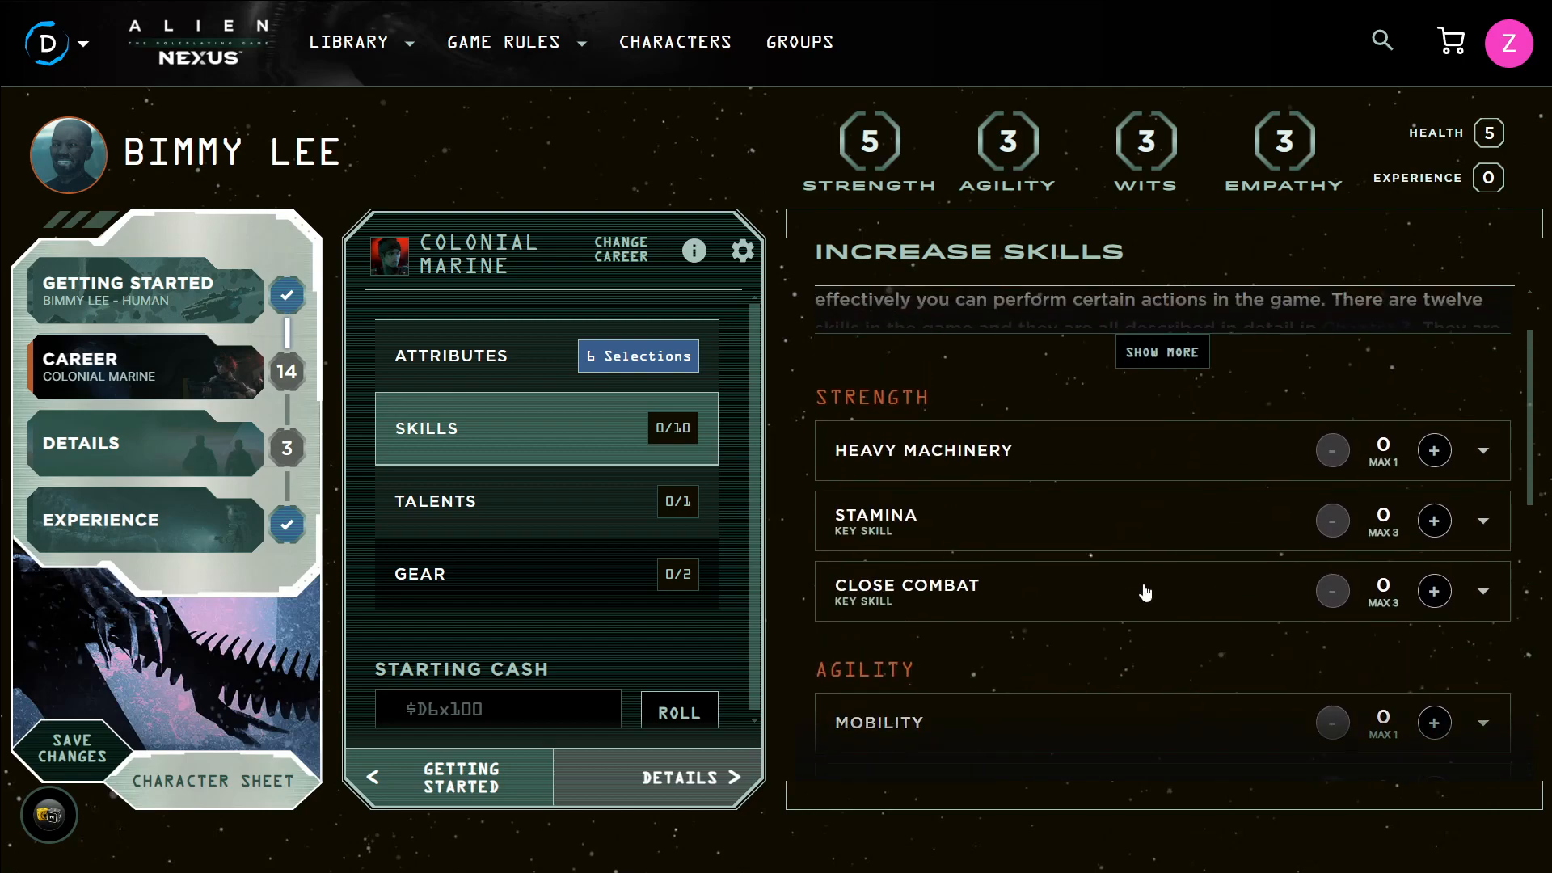
{"action": "scroll", "coordinate": [1150, 563], "scroll_direction": "down", "scroll_amount": 4}
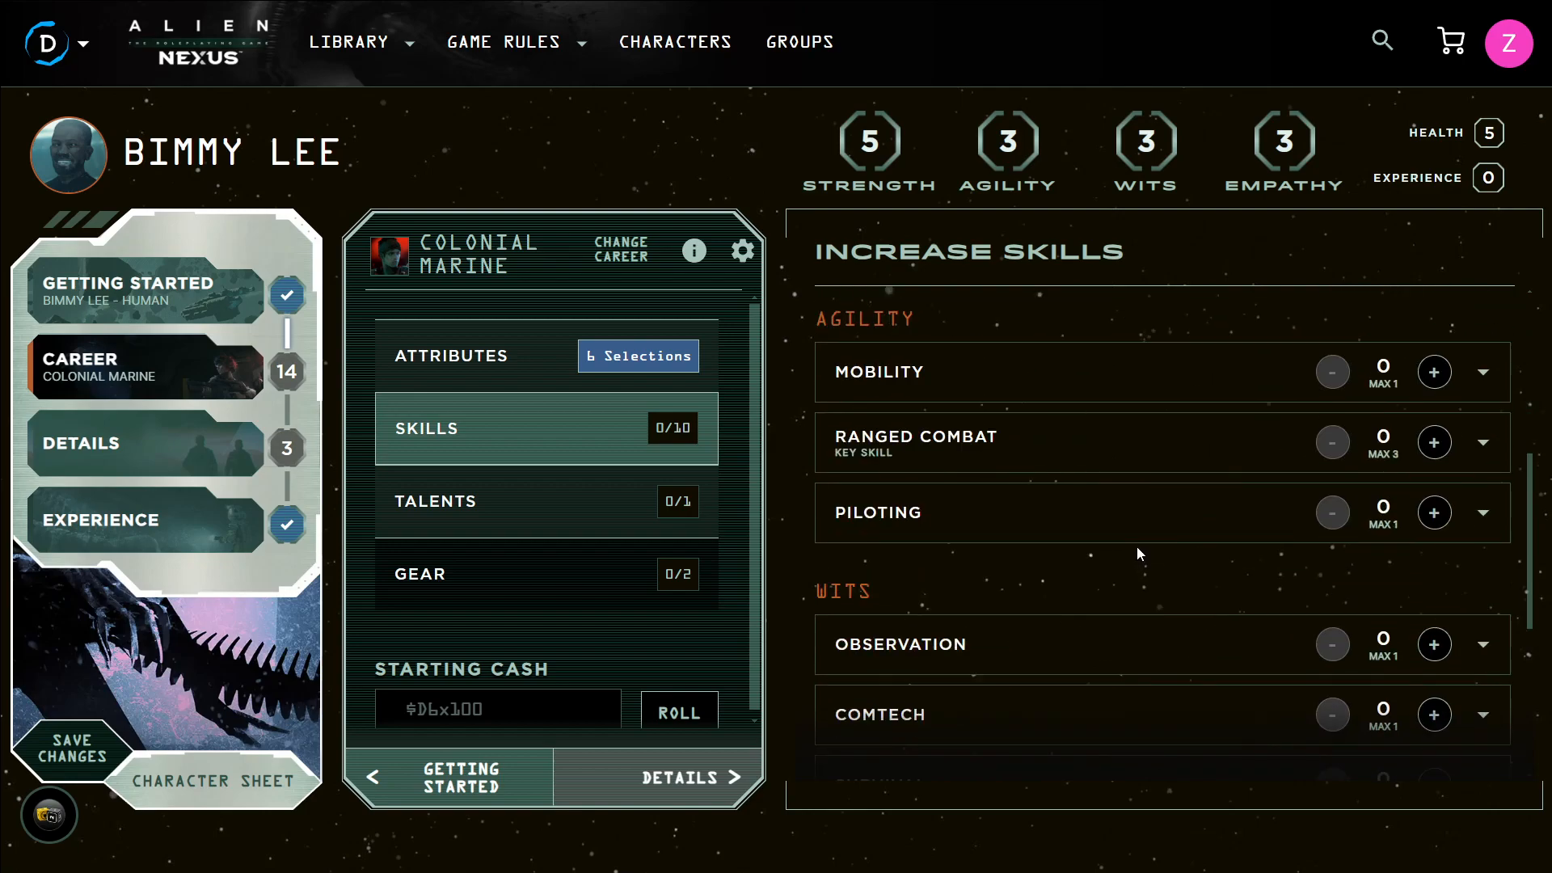
{"action": "scroll", "coordinate": [1060, 497], "scroll_direction": "down", "scroll_amount": 2}
{"action": "scroll", "coordinate": [1061, 503], "scroll_direction": "up", "scroll_amount": 4}
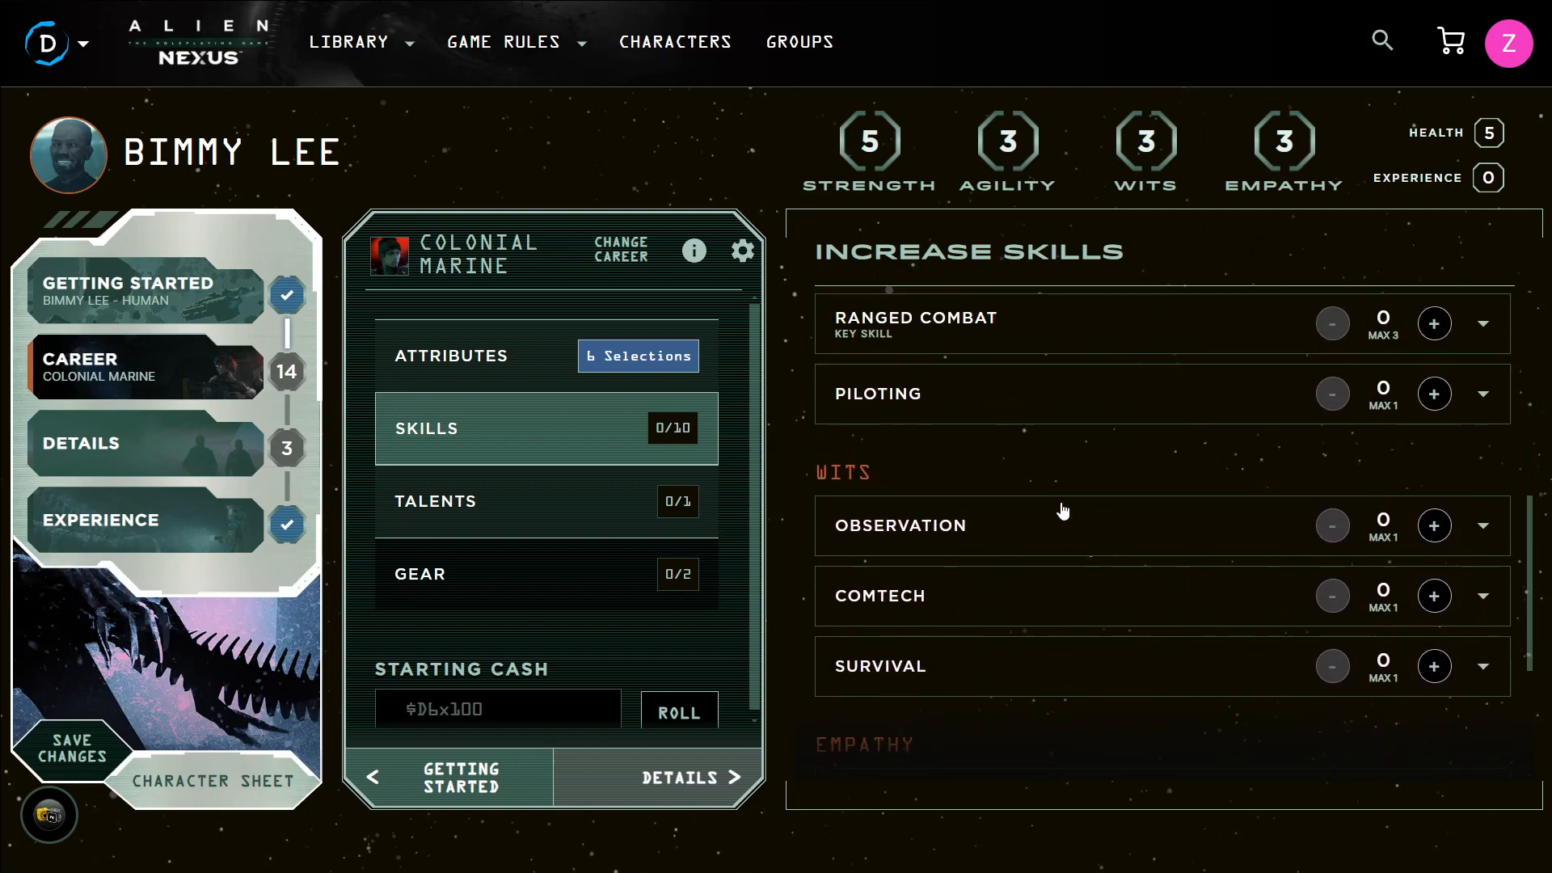
Expand and read the Mobility skill description, then collapse it
{"action": "left_click", "coordinate": [1043, 454]}
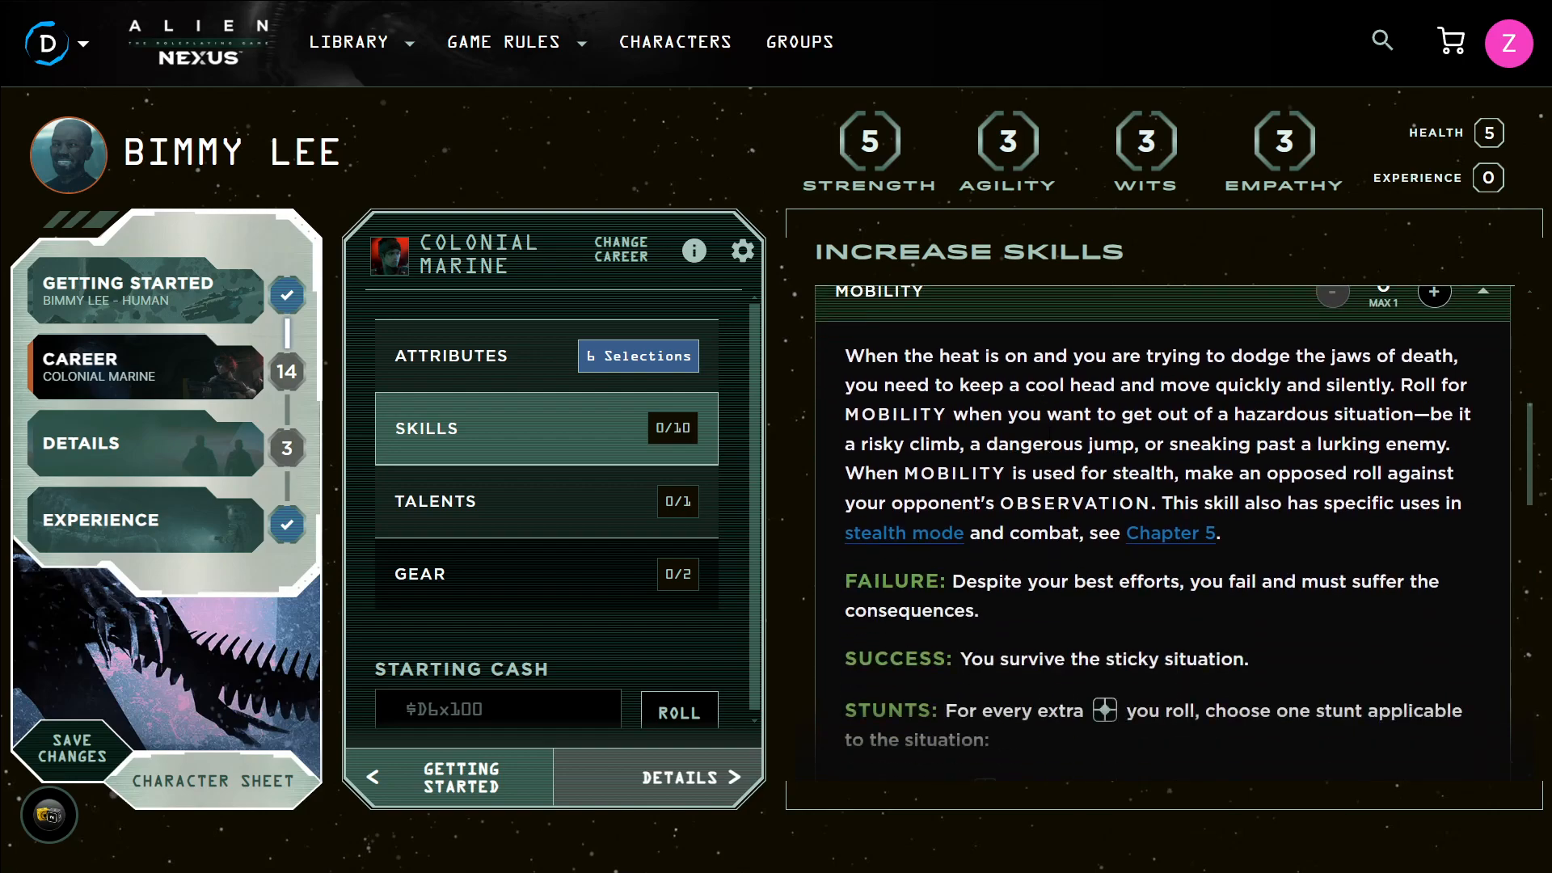
{"action": "scroll", "coordinate": [1059, 432], "scroll_direction": "up", "scroll_amount": 1}
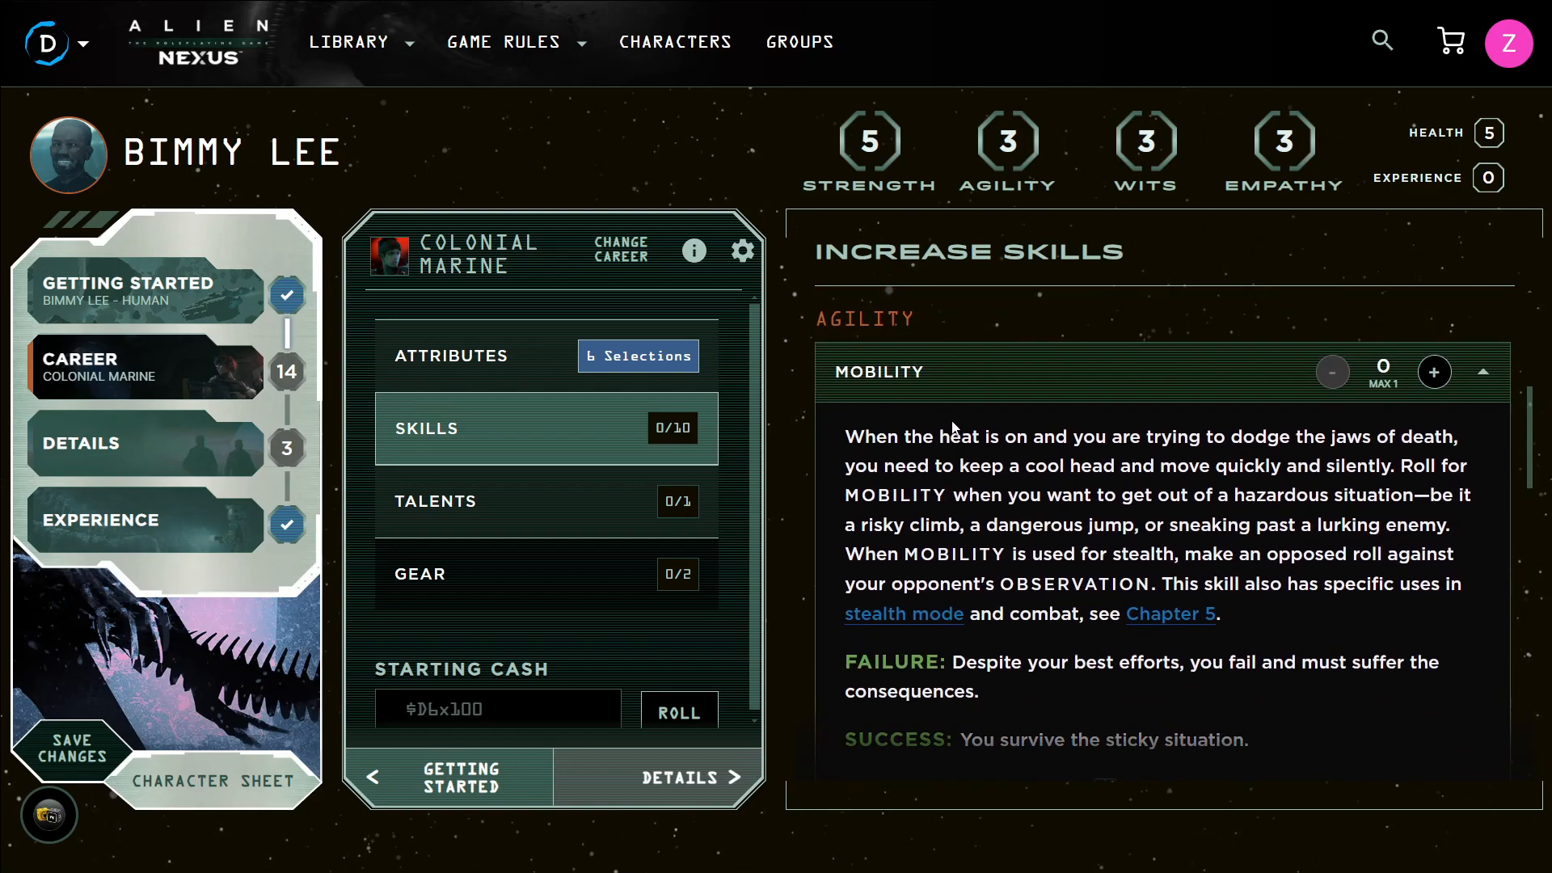
{"action": "scroll", "coordinate": [971, 373], "scroll_direction": "down", "scroll_amount": 3}
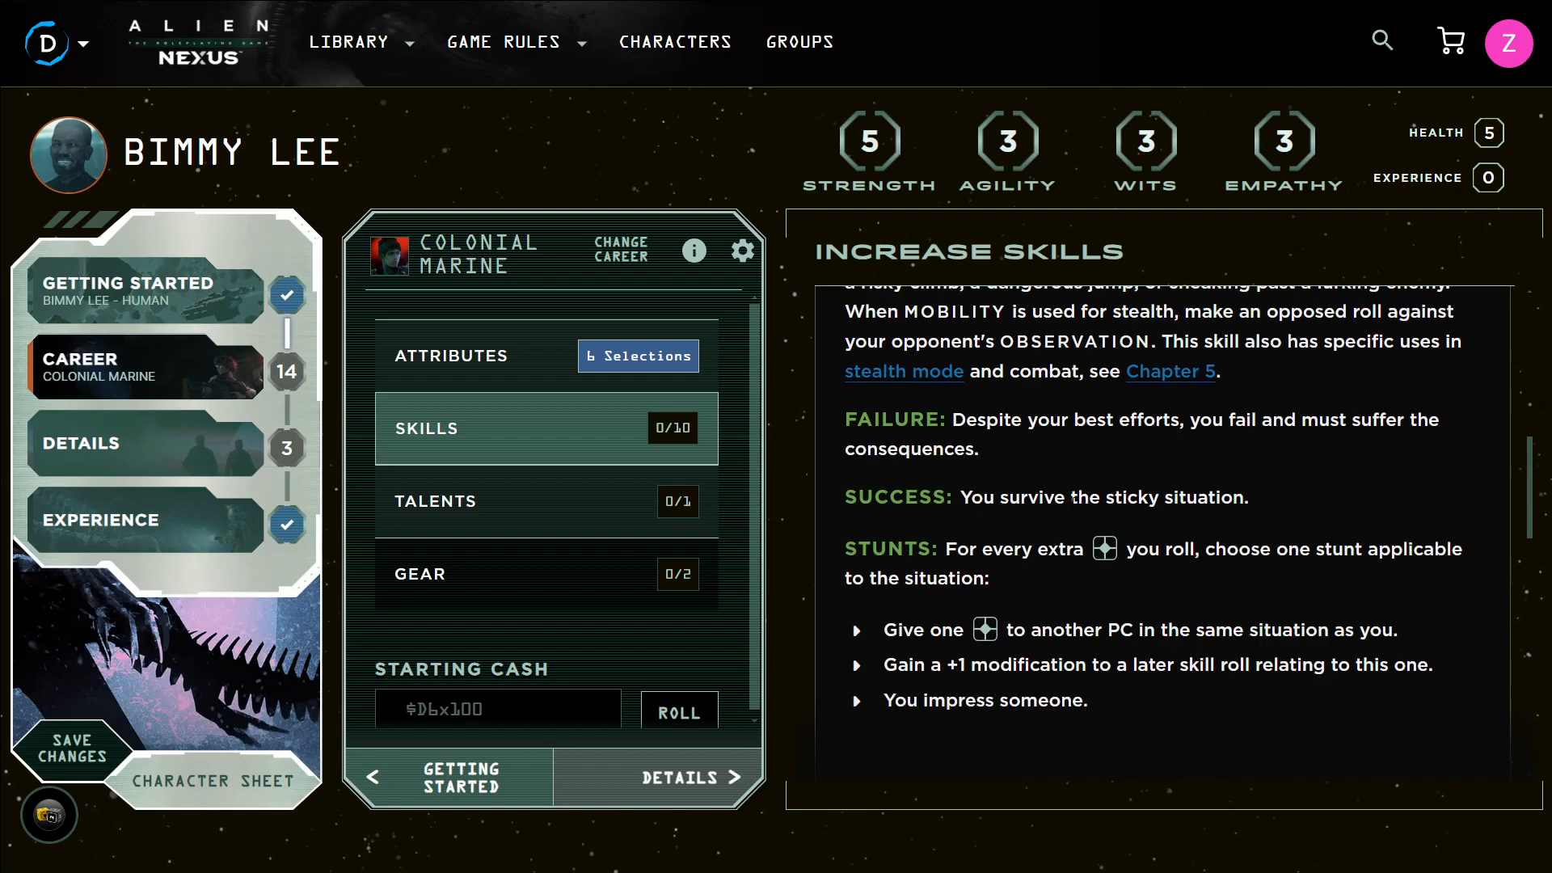
{"action": "scroll", "coordinate": [1194, 497], "scroll_direction": "up", "scroll_amount": 4}
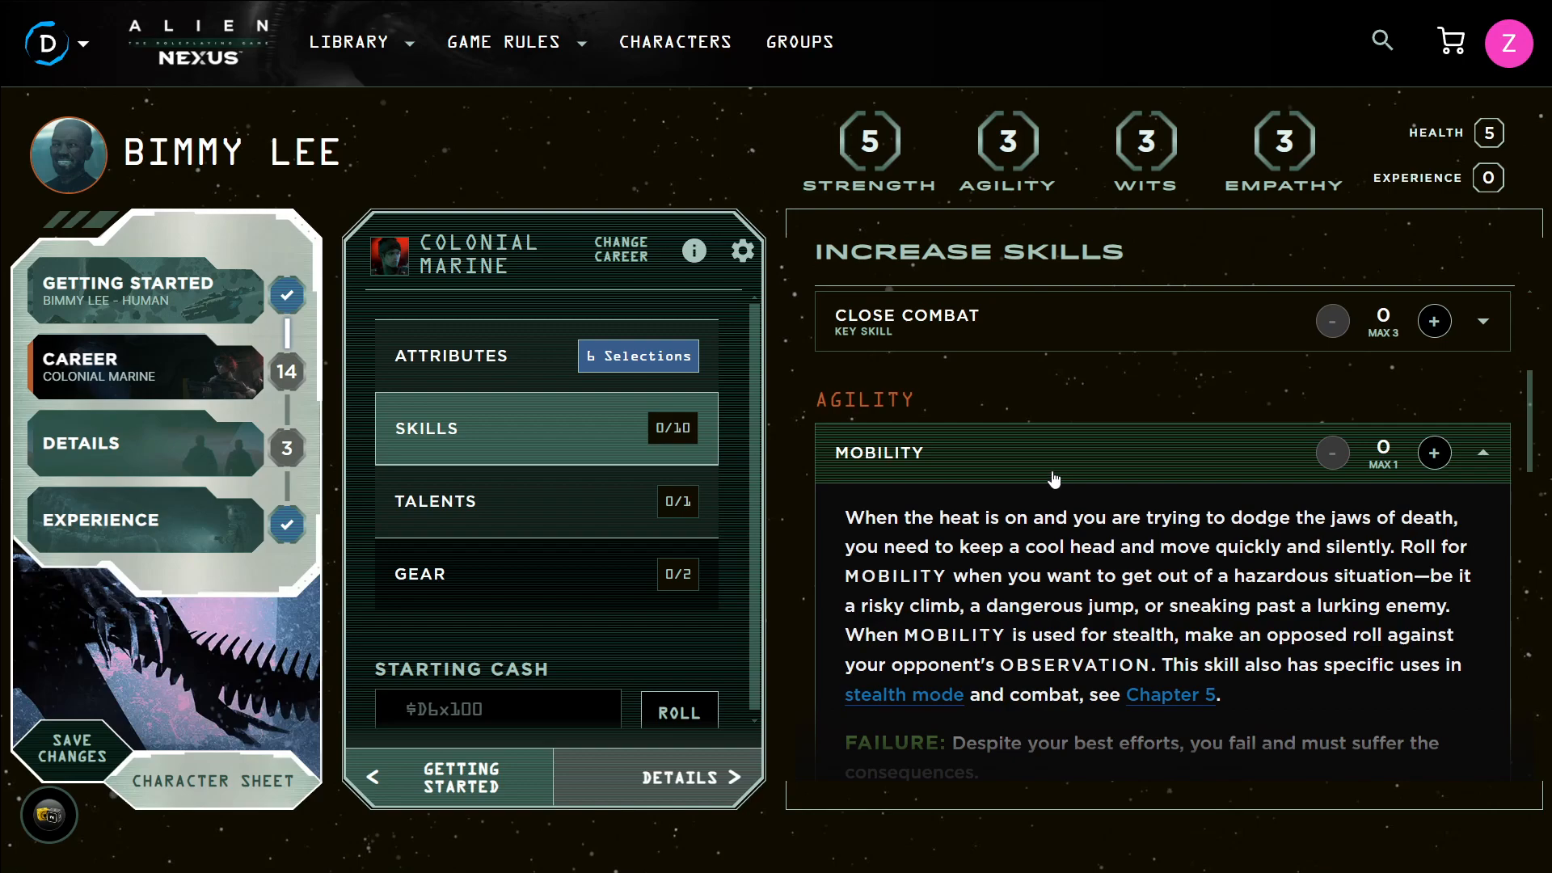
{"action": "scroll", "coordinate": [1061, 473], "scroll_direction": "down", "scroll_amount": 1}
{"action": "scroll", "coordinate": [1061, 471], "scroll_direction": "down", "scroll_amount": 3}
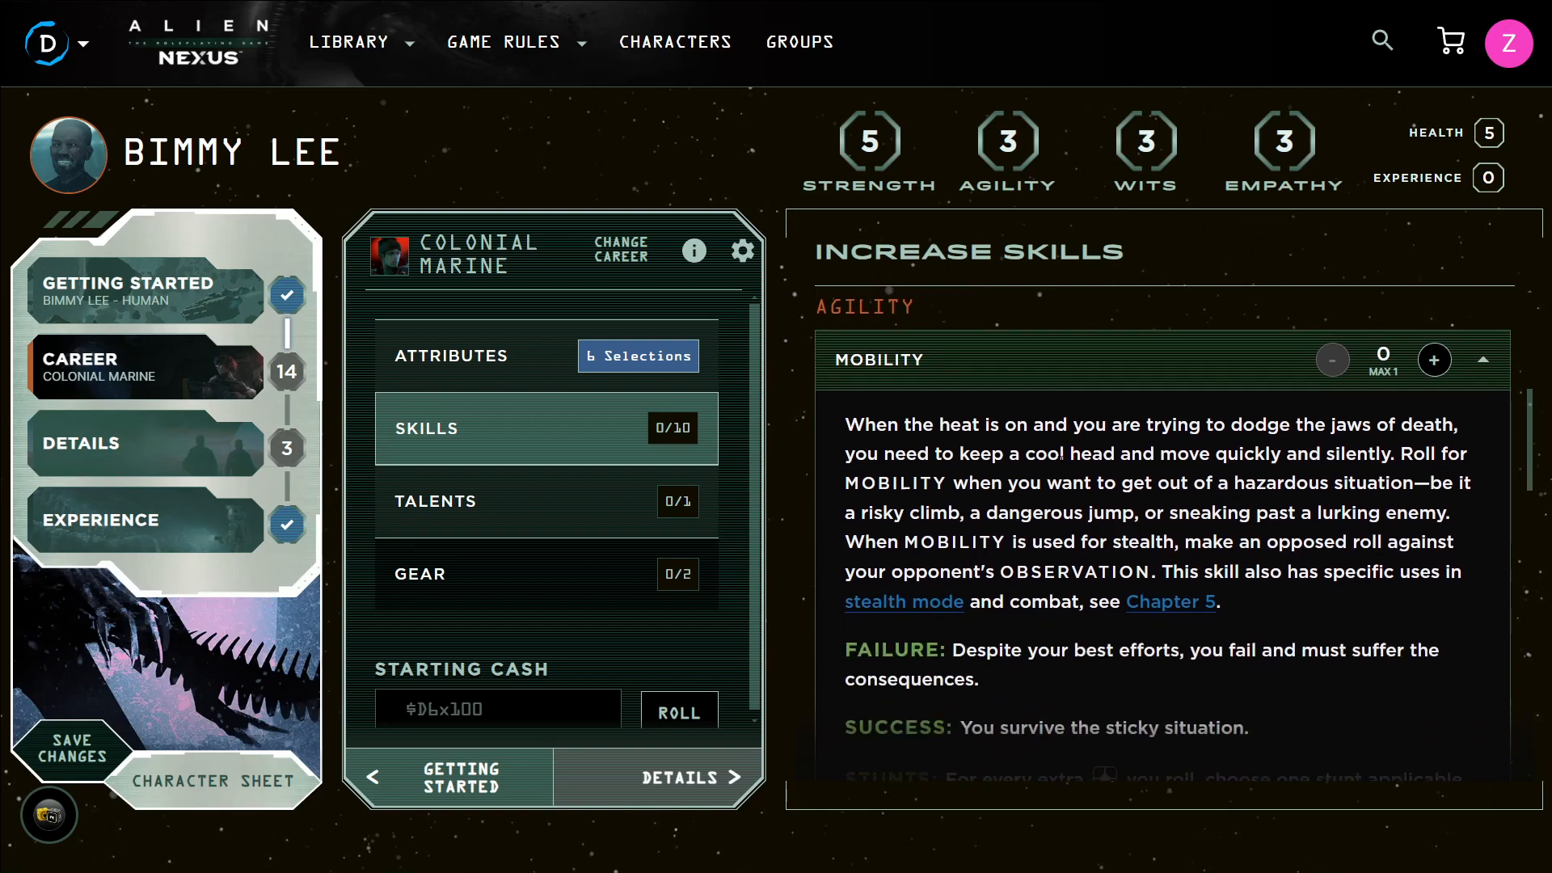
{"action": "scroll", "coordinate": [1059, 426], "scroll_direction": "up", "scroll_amount": 2}
{"action": "scroll", "coordinate": [1057, 445], "scroll_direction": "down", "scroll_amount": 3}
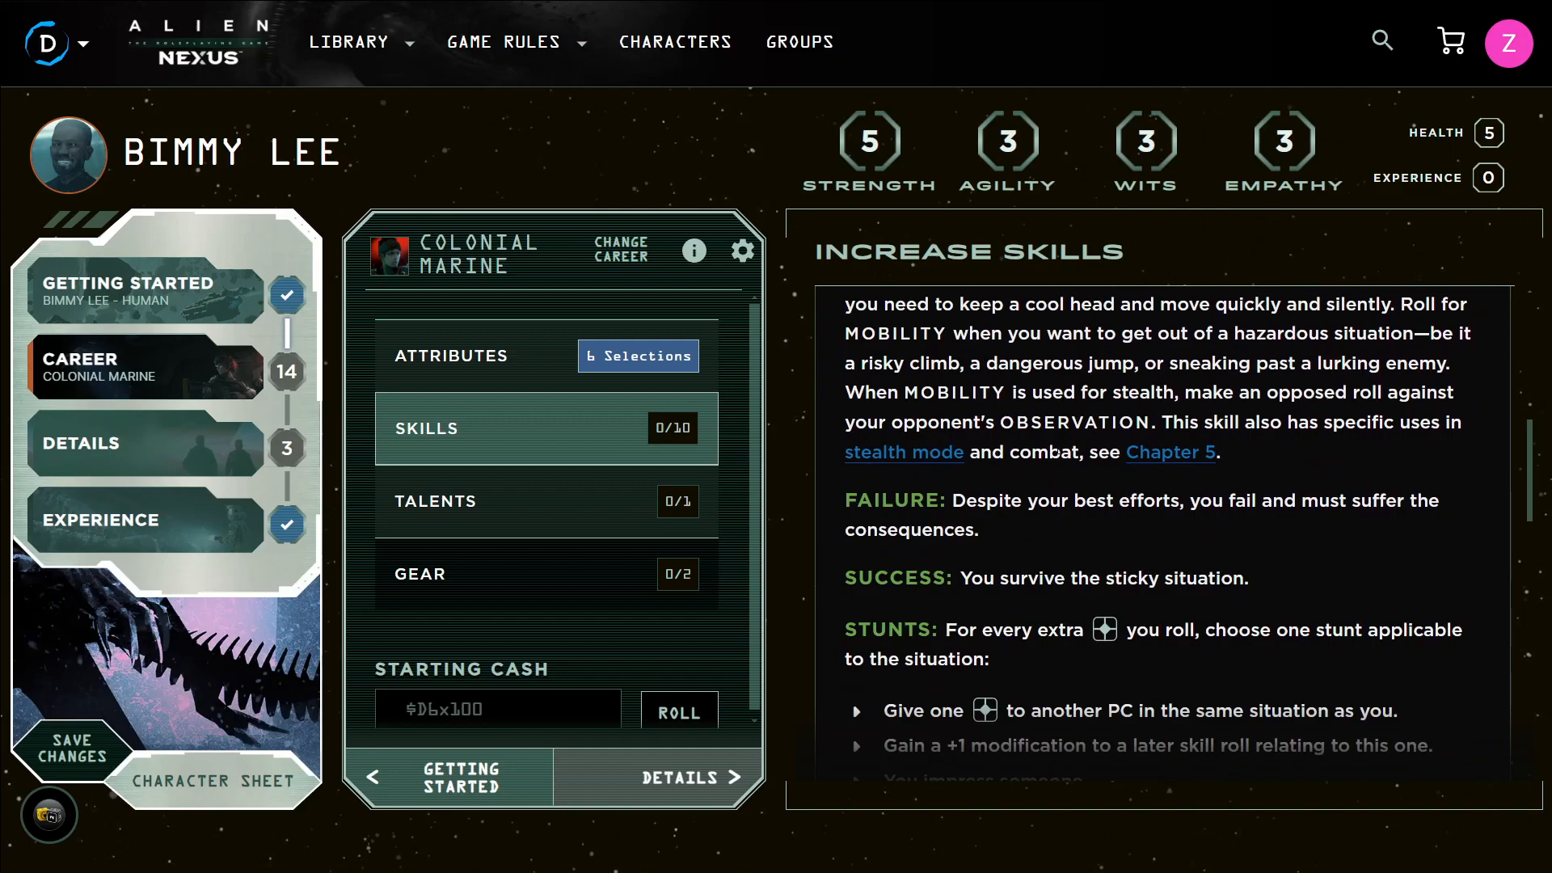
{"action": "scroll", "coordinate": [1057, 452], "scroll_direction": "down", "scroll_amount": 3}
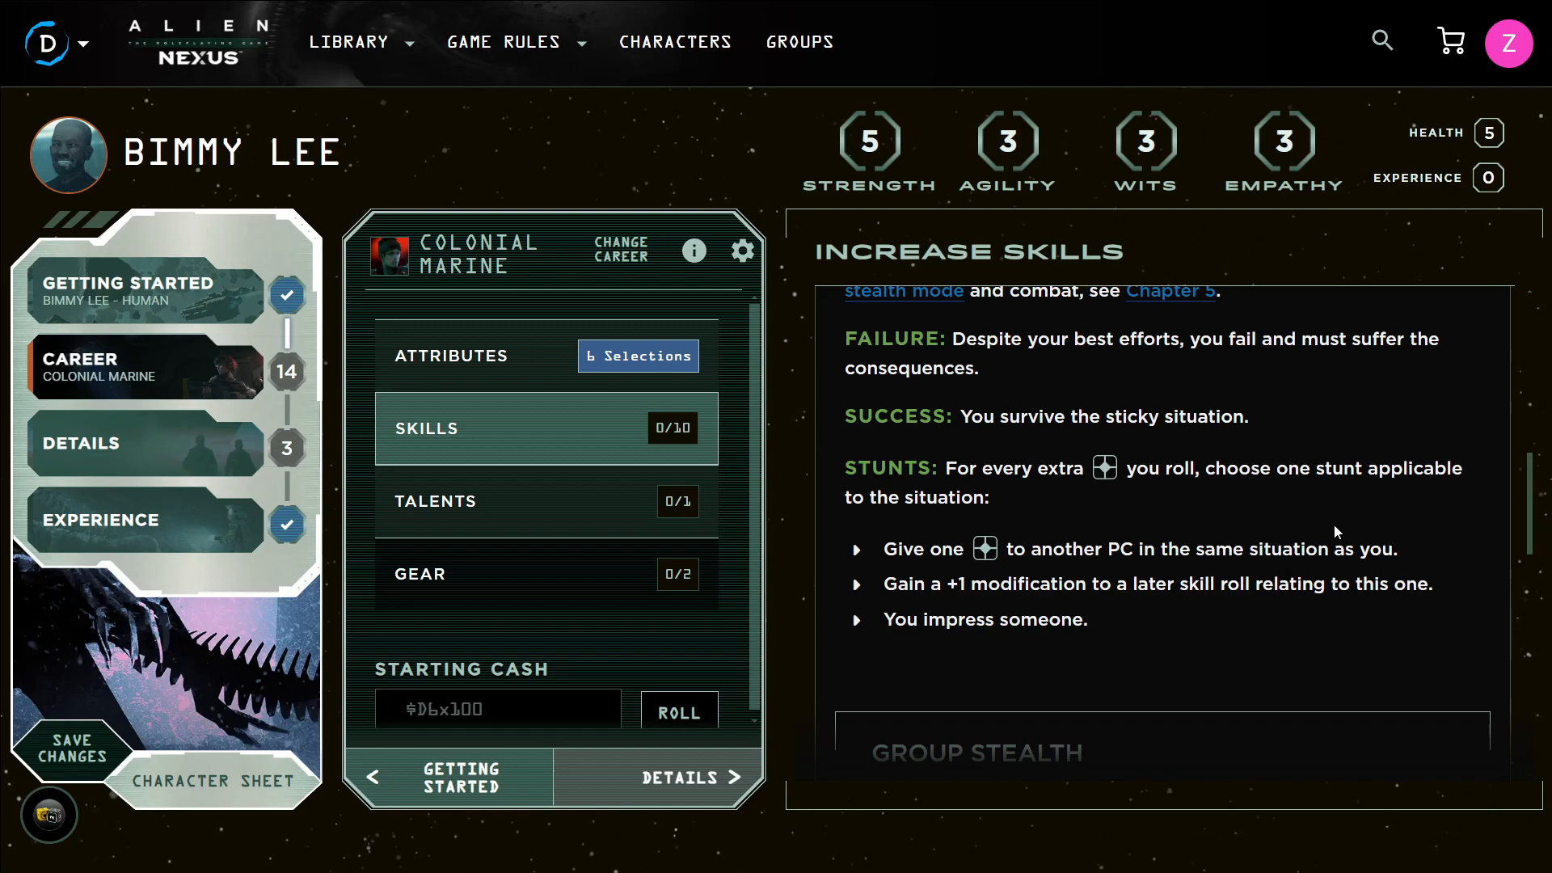
{"action": "scroll", "coordinate": [1356, 529], "scroll_direction": "down", "scroll_amount": 1}
{"action": "scroll", "coordinate": [1302, 534], "scroll_direction": "down", "scroll_amount": 2}
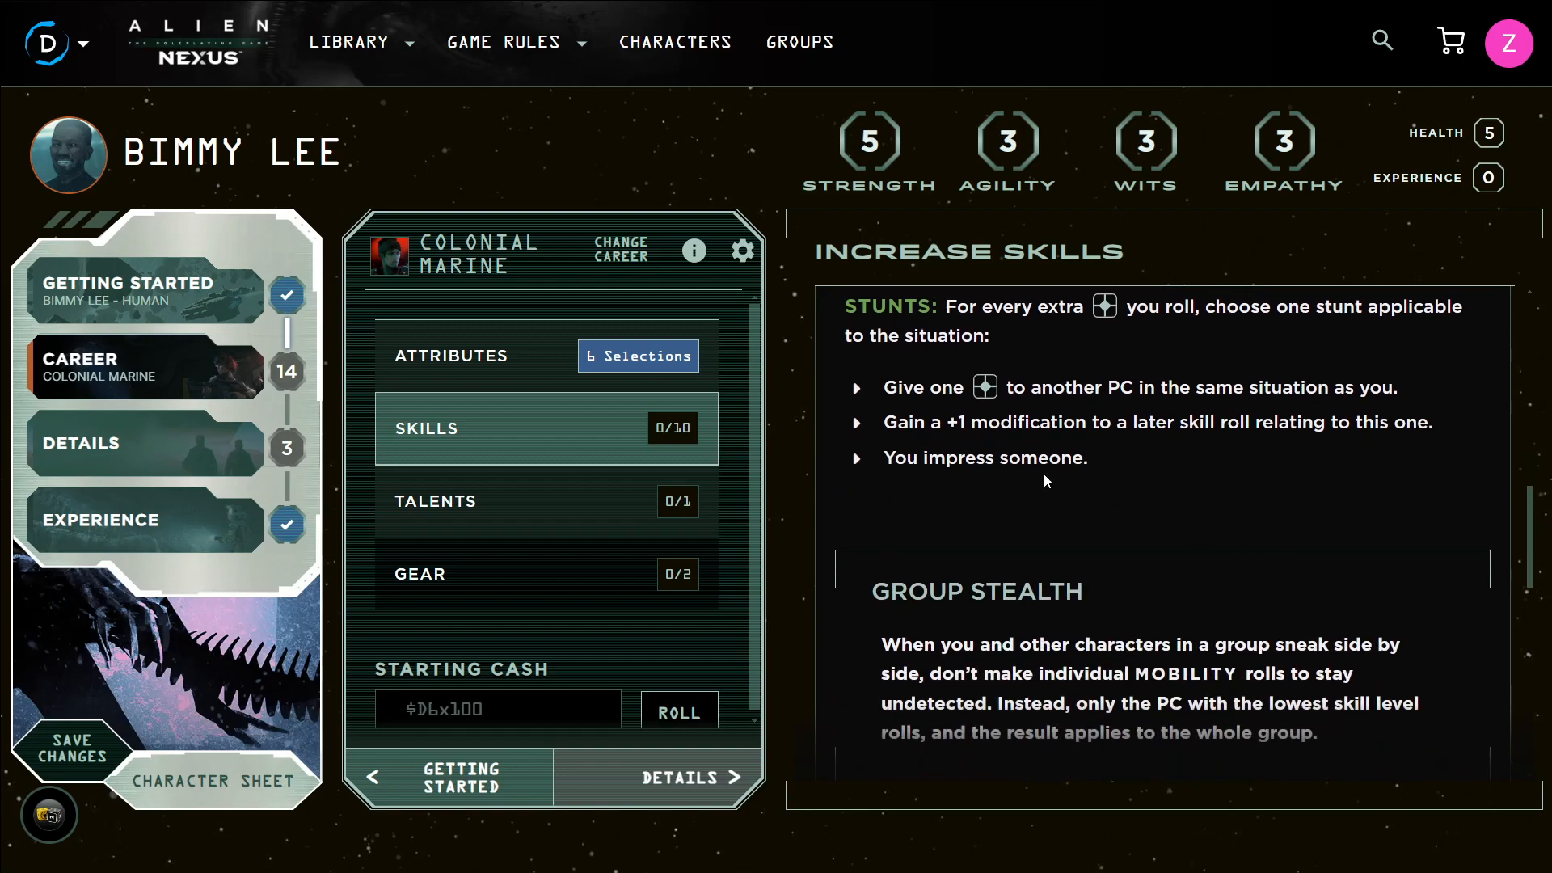
{"action": "scroll", "coordinate": [1045, 477], "scroll_direction": "up", "scroll_amount": 8}
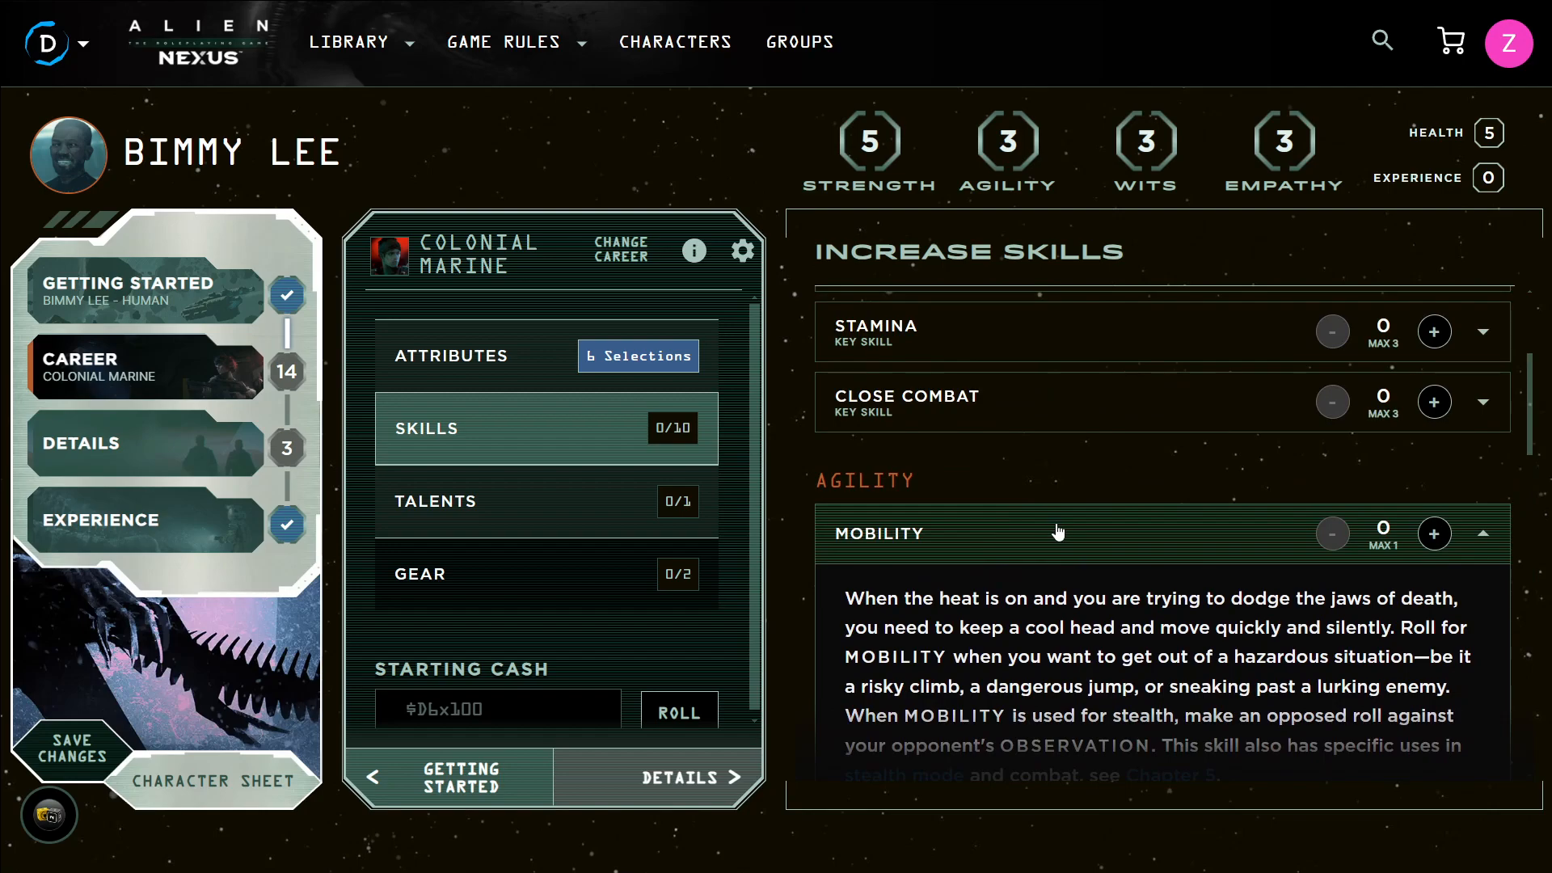
{"action": "left_click", "coordinate": [1059, 531]}
Expand and read the Ranged Combat skill description
{"action": "scroll", "coordinate": [1082, 533], "scroll_direction": "down", "scroll_amount": 2}
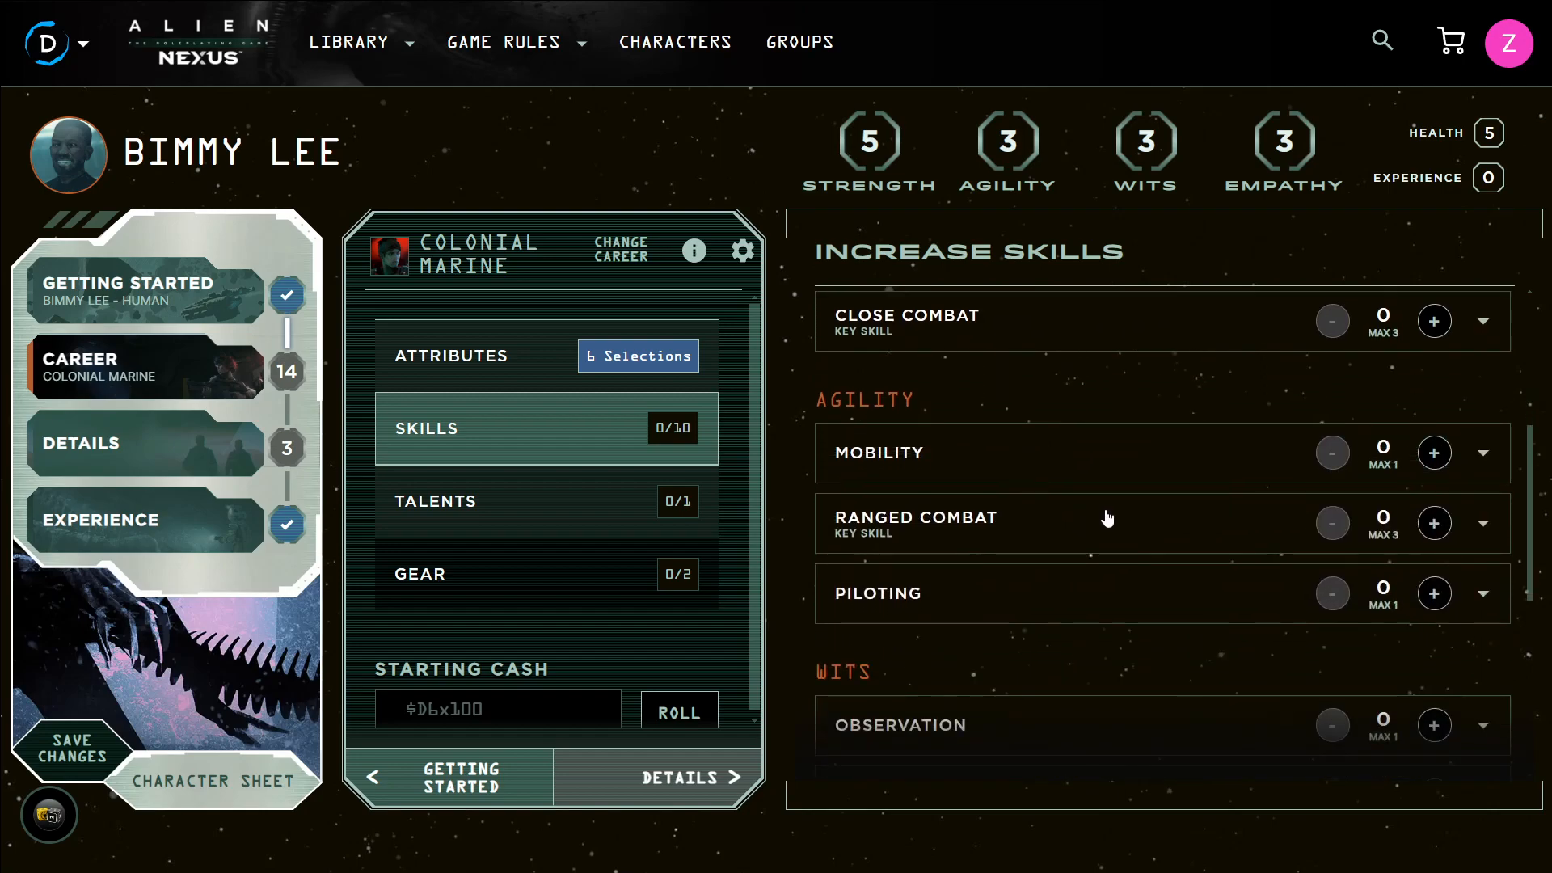
{"action": "left_click", "coordinate": [1107, 521]}
{"action": "scroll", "coordinate": [1107, 520], "scroll_direction": "down", "scroll_amount": 5}
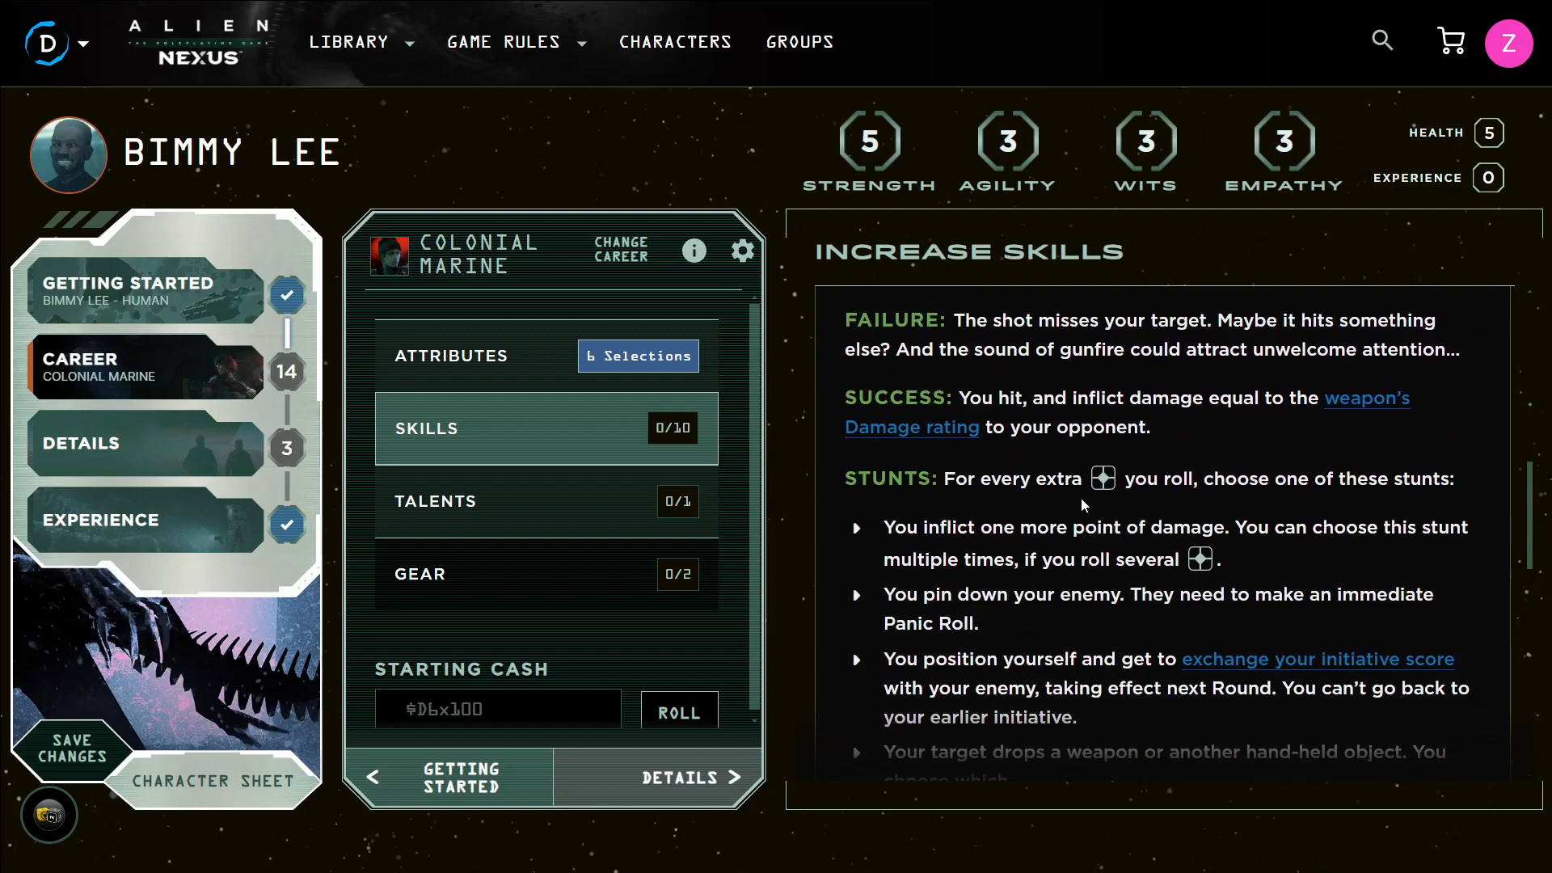
{"action": "scroll", "coordinate": [1082, 506], "scroll_direction": "up", "scroll_amount": 2}
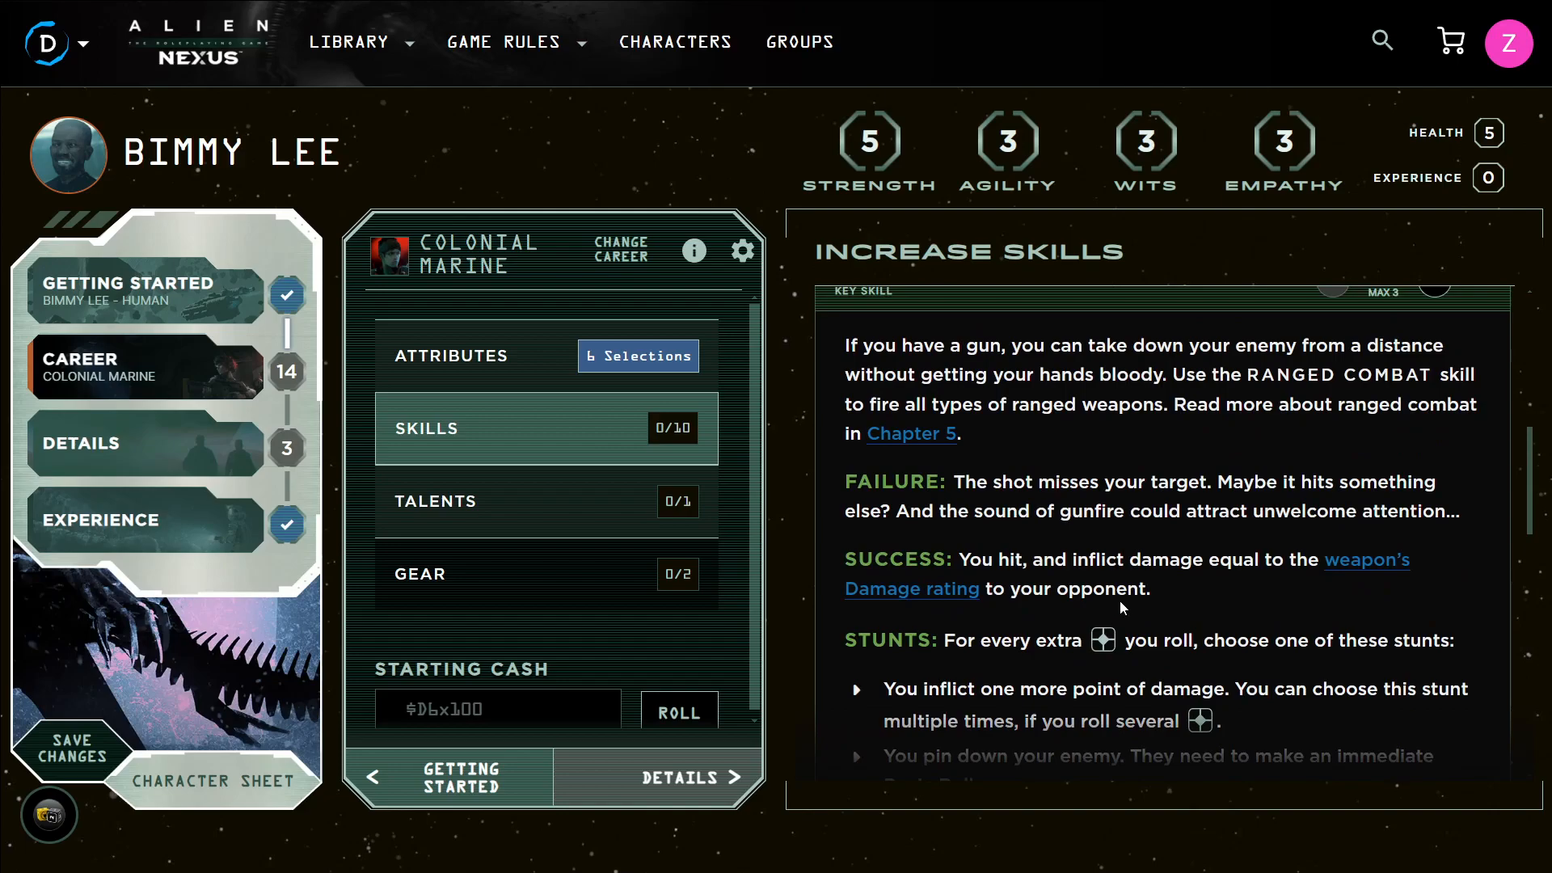
{"action": "scroll", "coordinate": [1121, 607], "scroll_direction": "down", "scroll_amount": 3}
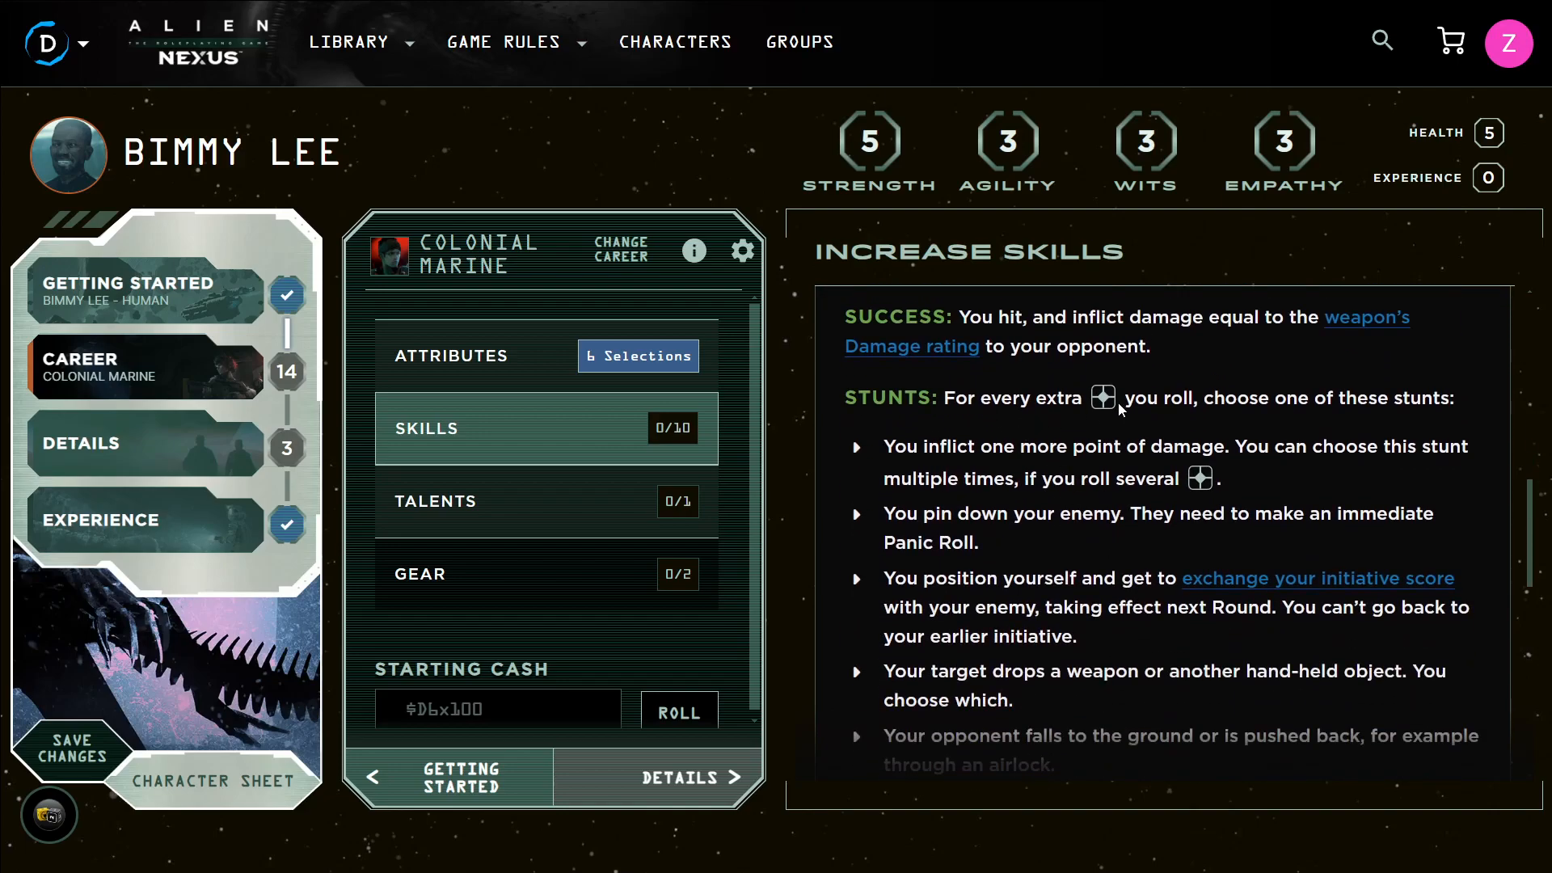
{"action": "scroll", "coordinate": [1122, 408], "scroll_direction": "down", "scroll_amount": 1}
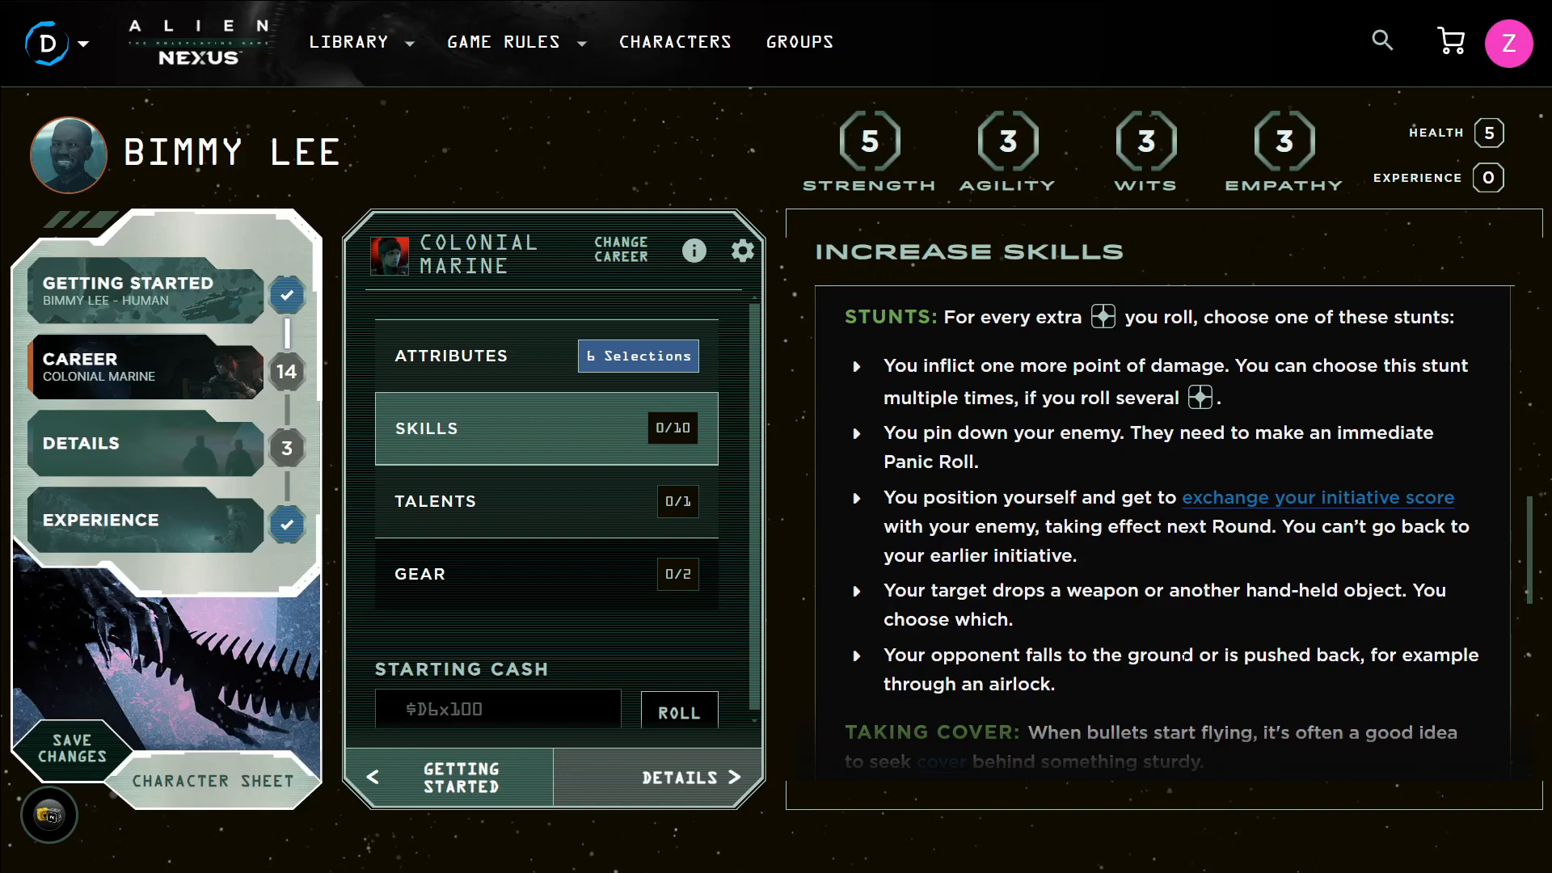
{"action": "scroll", "coordinate": [1243, 635], "scroll_direction": "down", "scroll_amount": 1}
{"action": "scroll", "coordinate": [1242, 635], "scroll_direction": "down", "scroll_amount": 2}
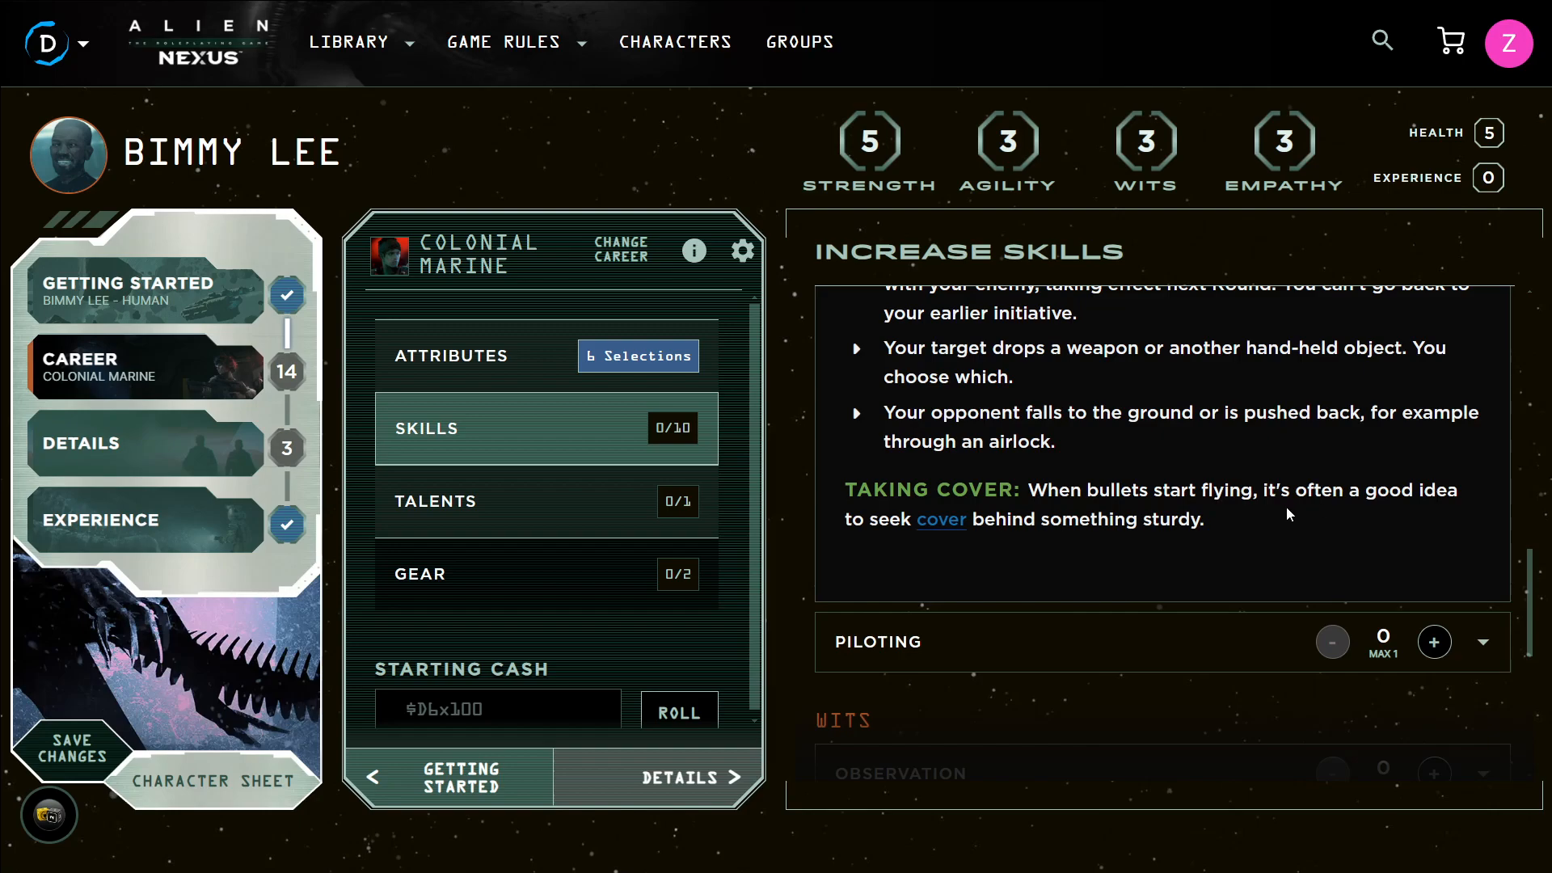
{"action": "scroll", "coordinate": [1294, 537], "scroll_direction": "up", "scroll_amount": 5}
{"action": "scroll", "coordinate": [1288, 547], "scroll_direction": "up", "scroll_amount": 6}
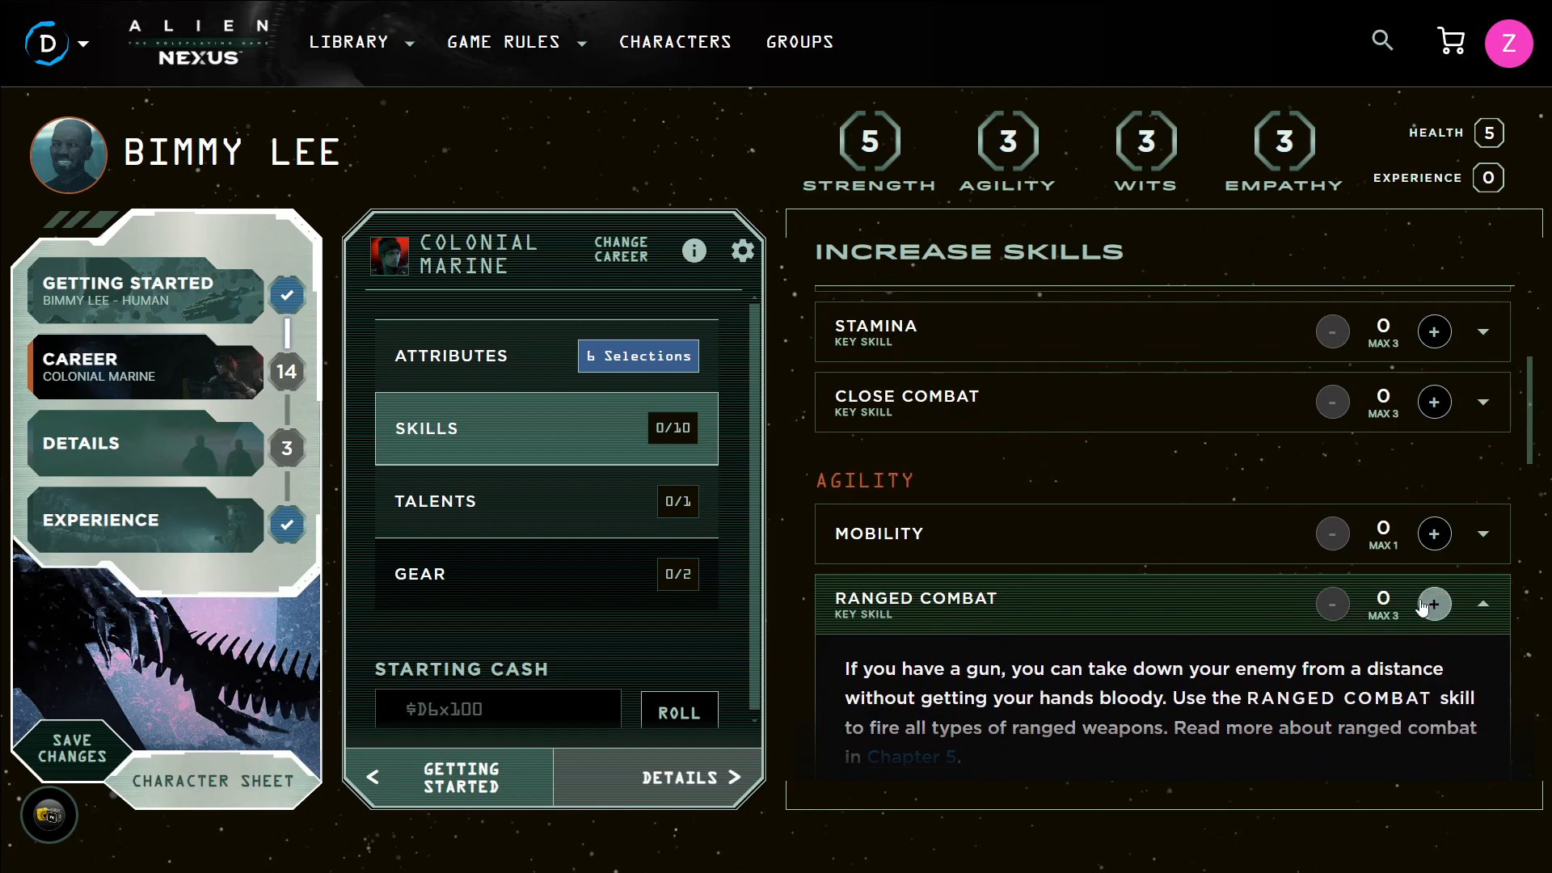
Raise Mobility, Close Combat and Stamina to 1 each
{"action": "left_click", "coordinate": [1423, 608]}
{"action": "left_click", "coordinate": [1334, 606]}
{"action": "left_click", "coordinate": [1434, 536]}
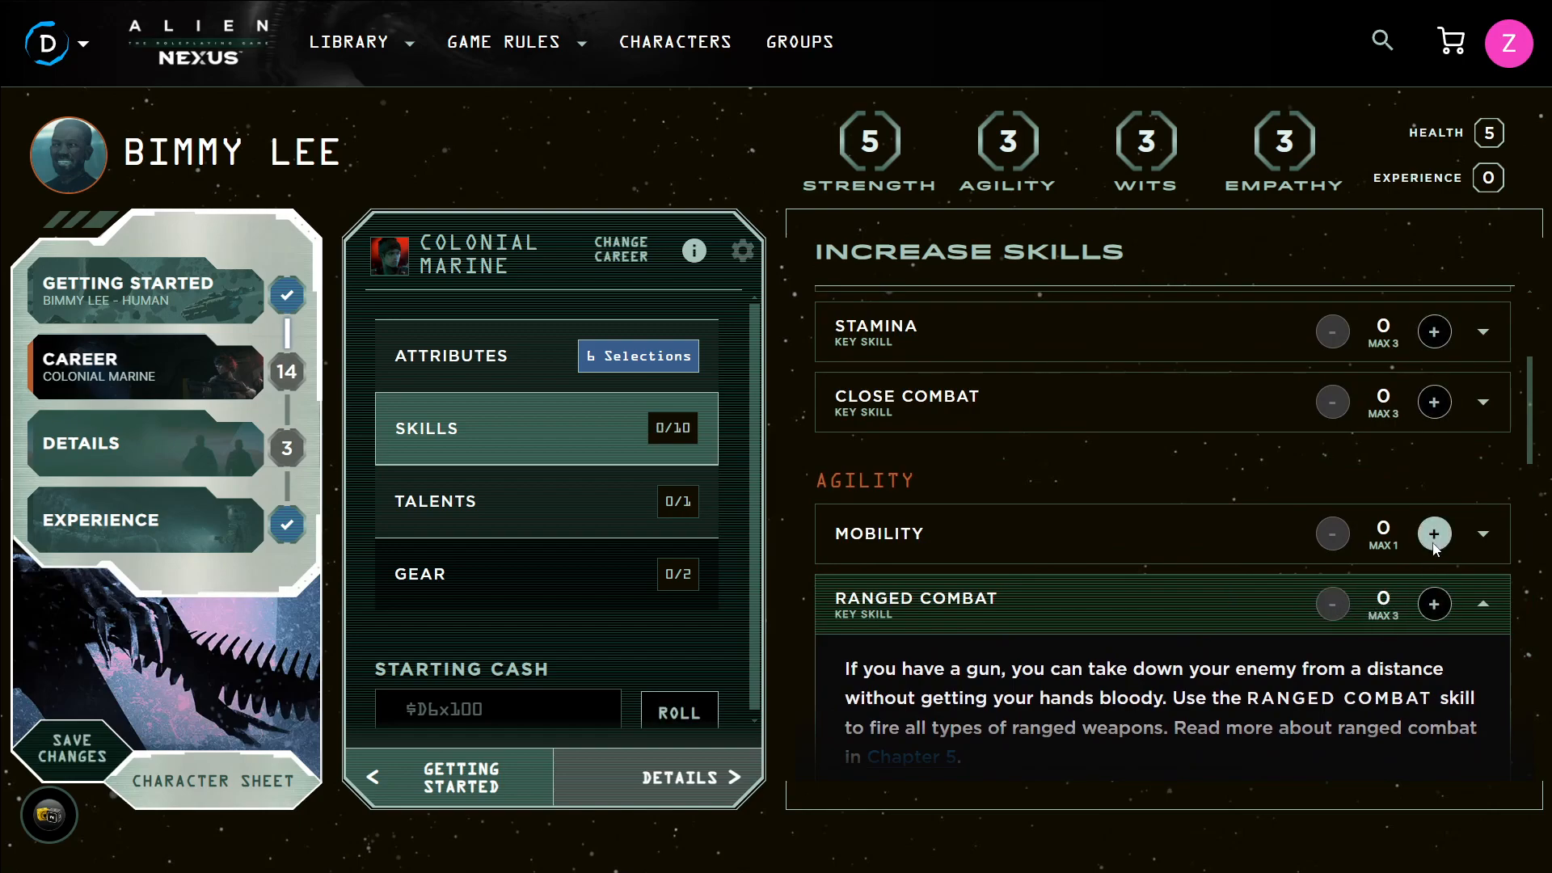
{"action": "left_click", "coordinate": [1435, 402]}
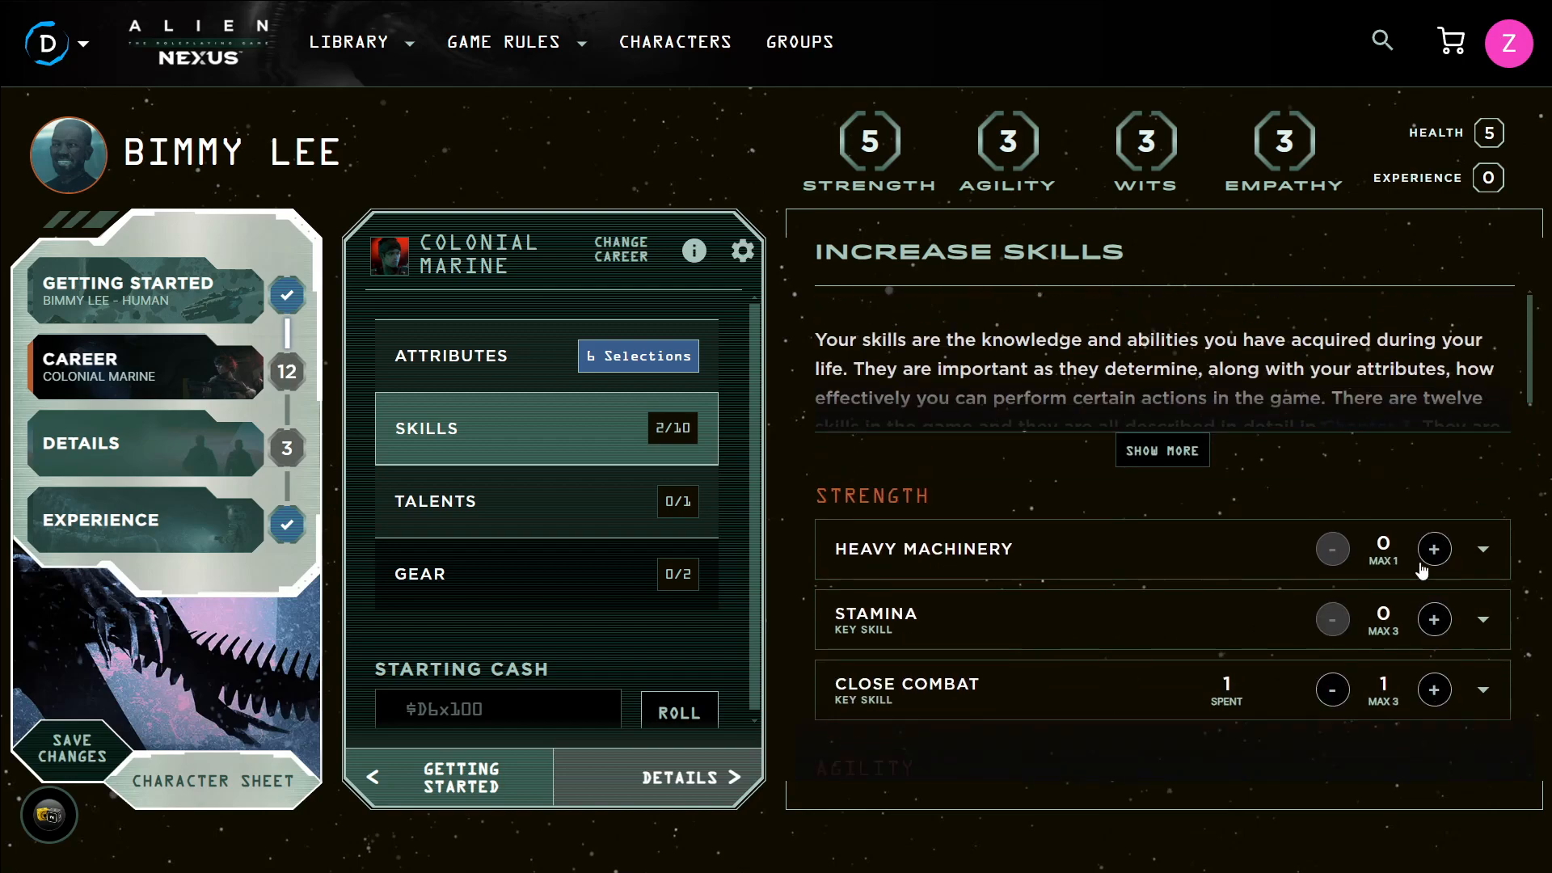
{"action": "left_click", "coordinate": [1435, 620]}
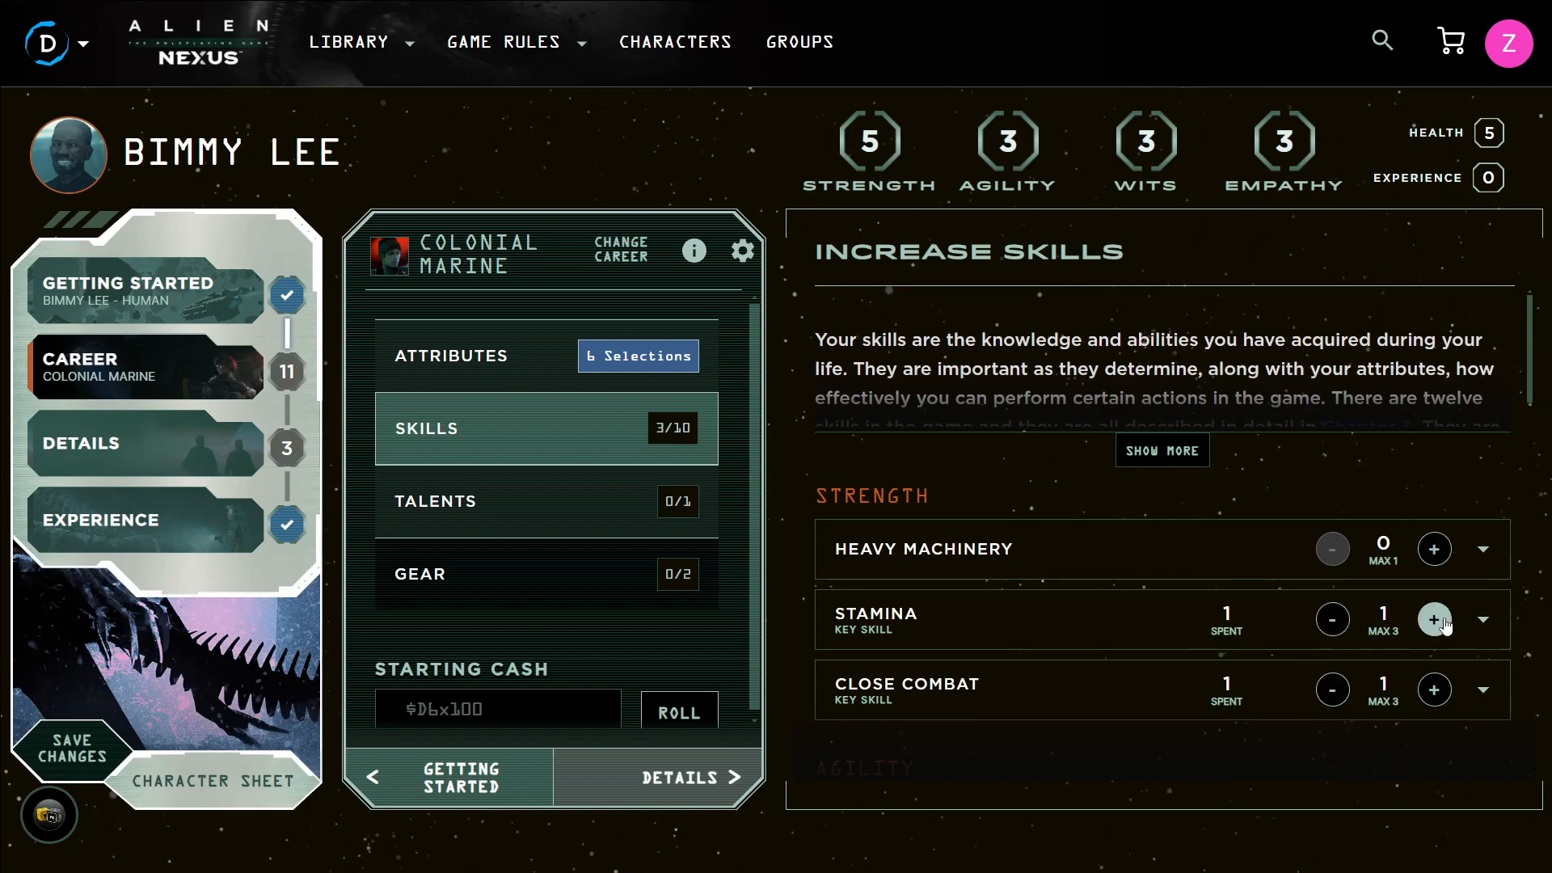
Expand the Command skill under Empathy and raise it to 1
{"action": "scroll", "coordinate": [1316, 546], "scroll_direction": "down", "scroll_amount": 15}
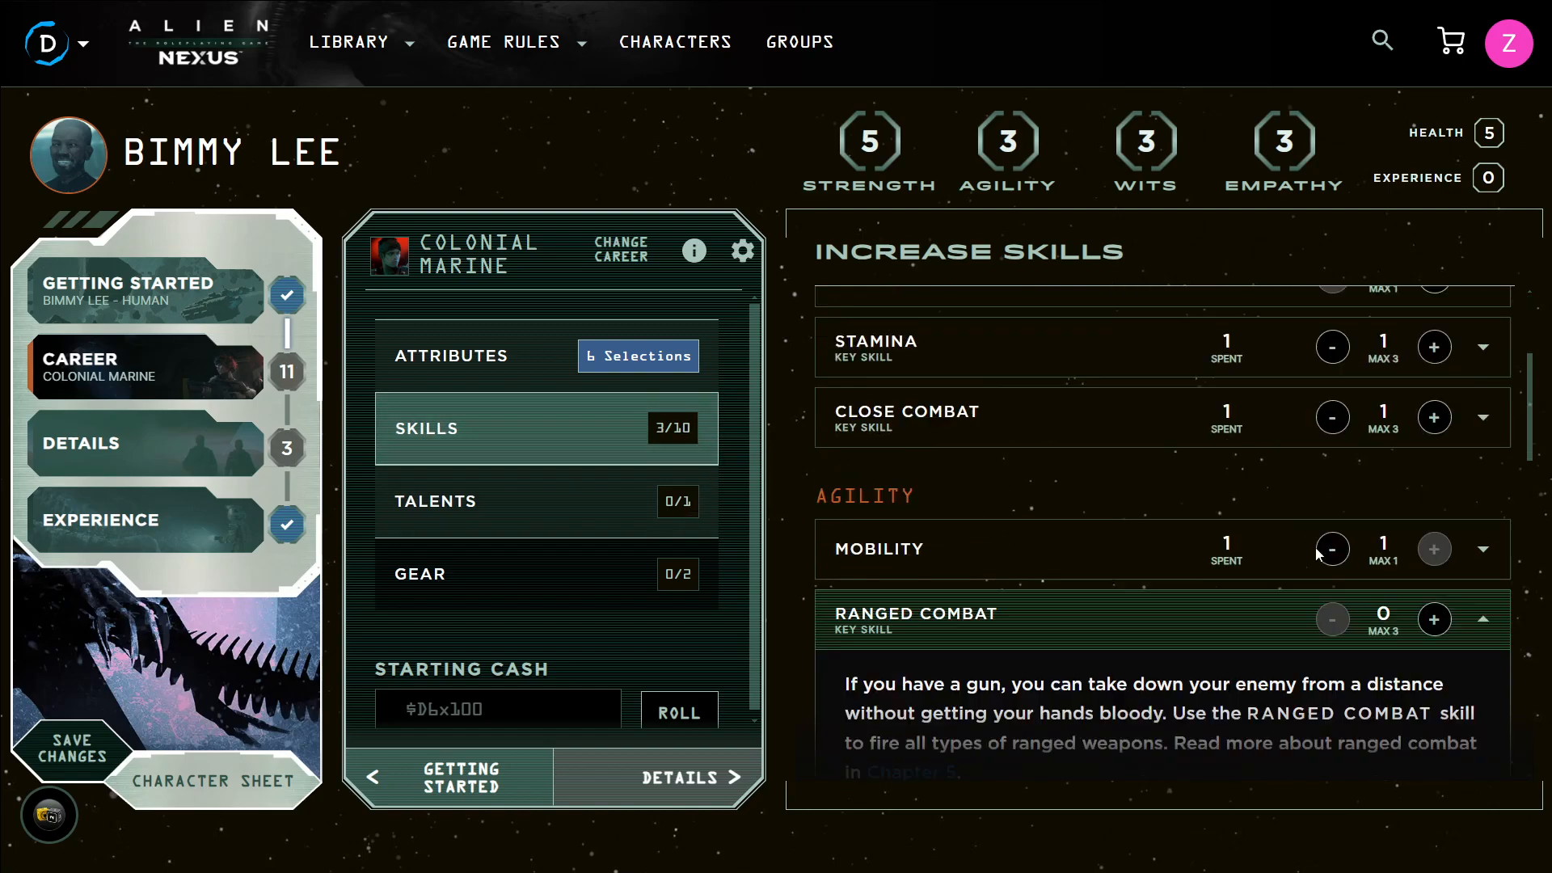
{"action": "scroll", "coordinate": [1313, 521], "scroll_direction": "down", "scroll_amount": 5}
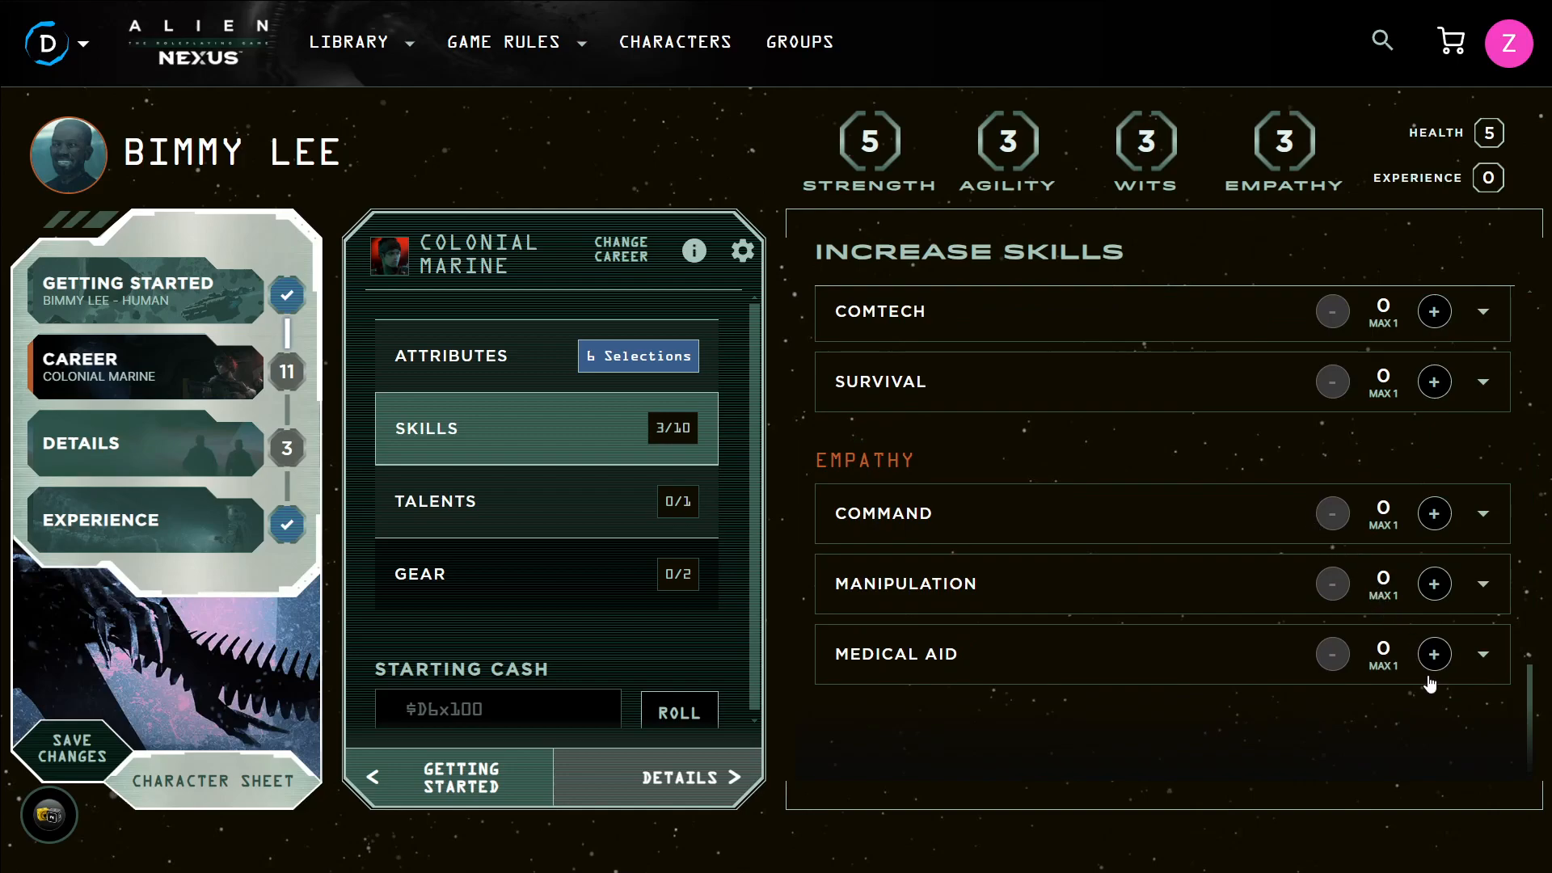
{"action": "left_click", "coordinate": [1029, 533]}
{"action": "left_click", "coordinate": [1434, 513]}
{"action": "scroll", "coordinate": [1326, 560], "scroll_direction": "down", "scroll_amount": 5}
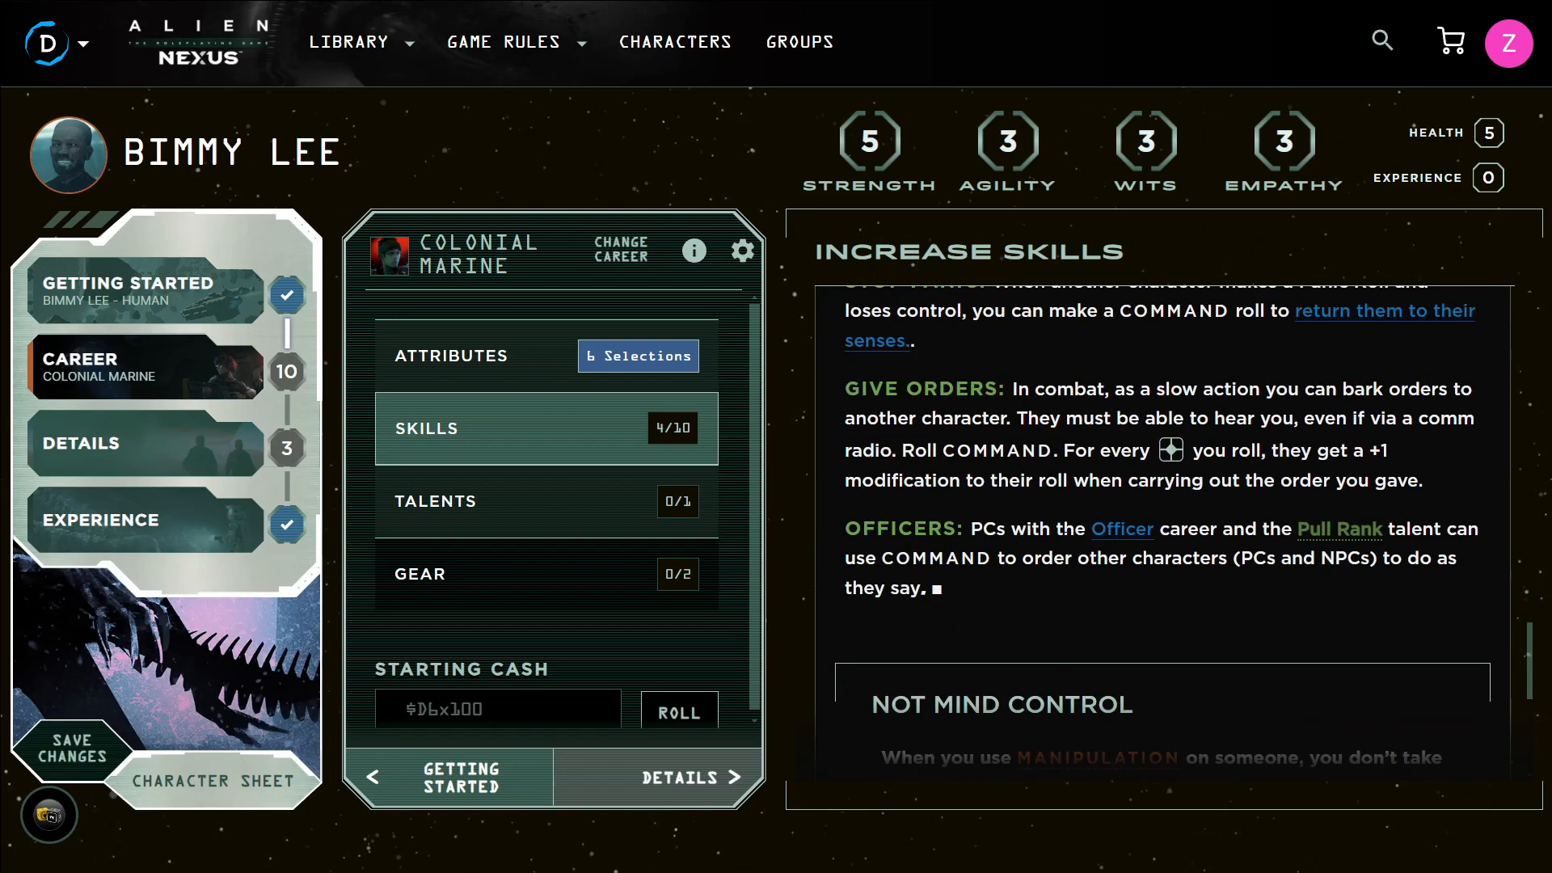
{"action": "scroll", "coordinate": [1157, 565], "scroll_direction": "up", "scroll_amount": 5}
{"action": "left_click", "coordinate": [1431, 520]}
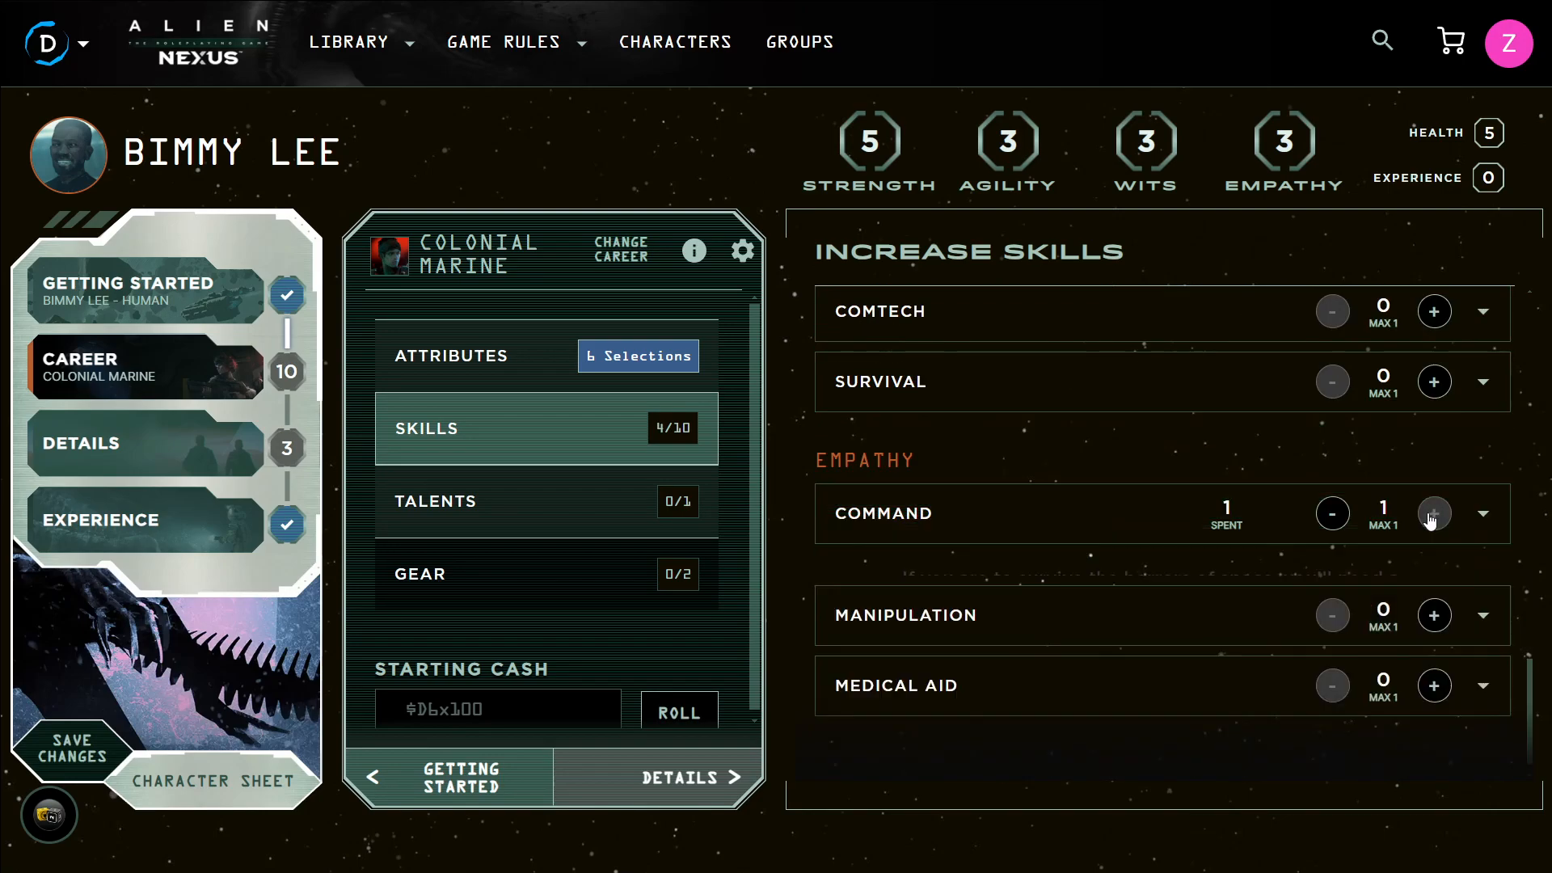
{"action": "scroll", "coordinate": [1352, 540], "scroll_direction": "up", "scroll_amount": 10}
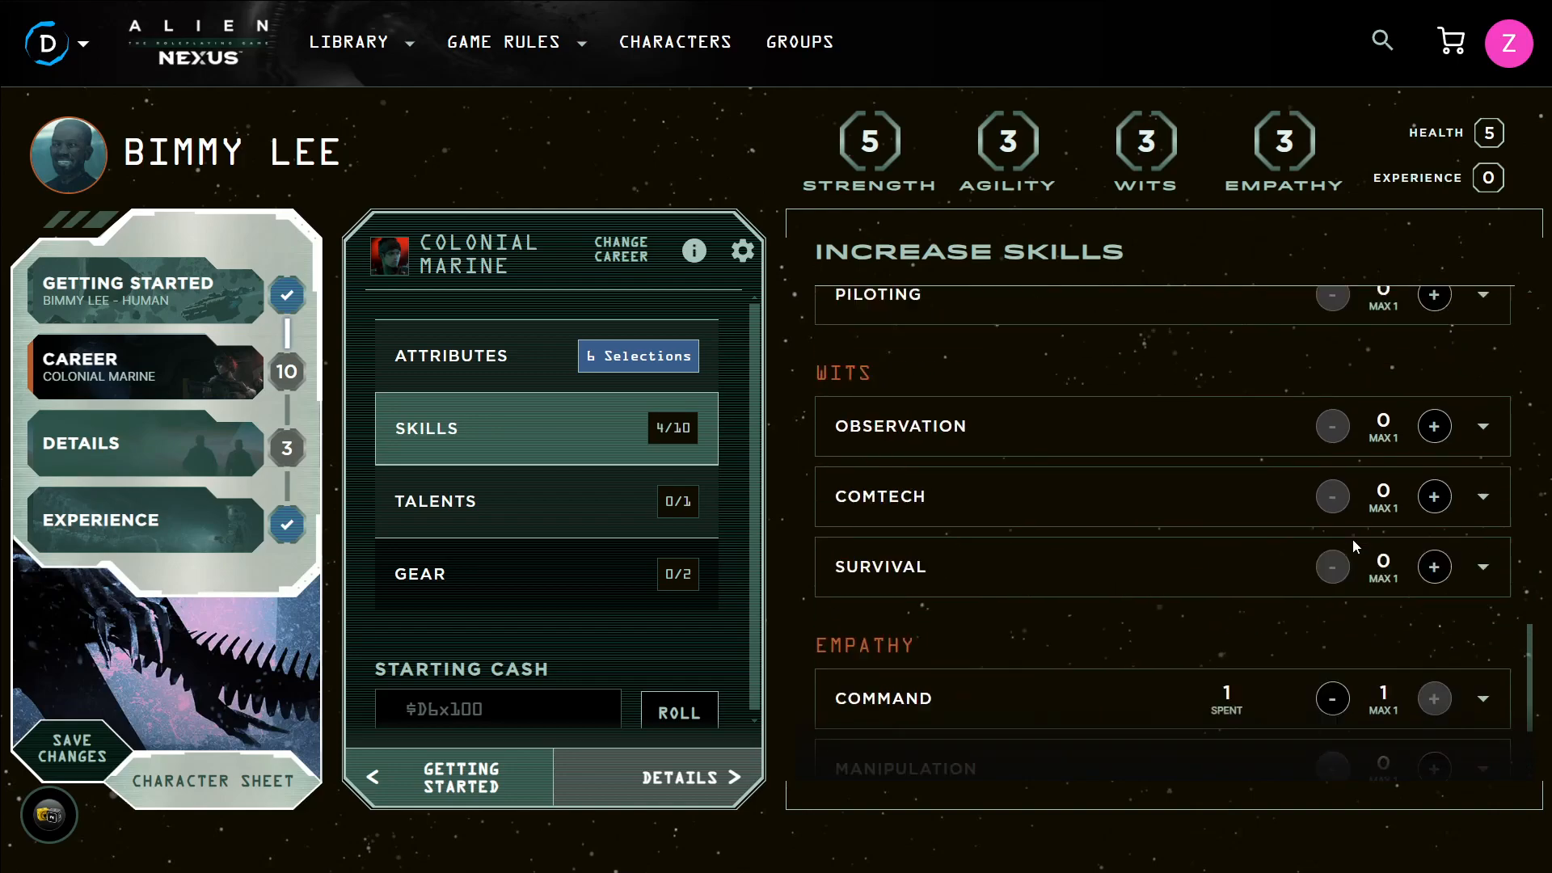
{"action": "scroll", "coordinate": [1272, 494], "scroll_direction": "up", "scroll_amount": 9}
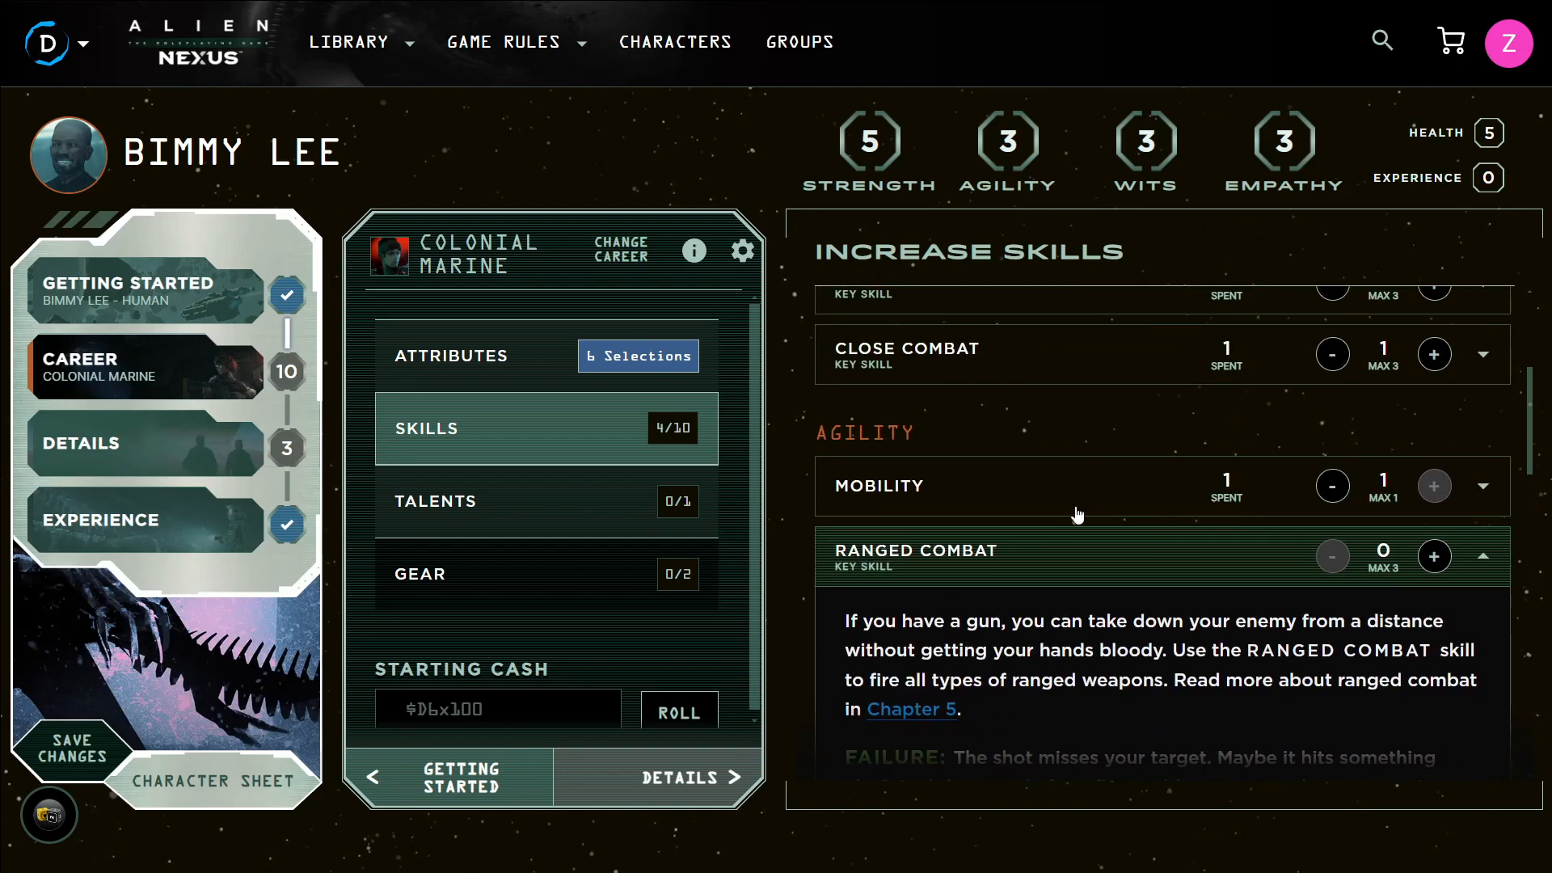
Collapse the Ranged Combat description and raise Close Combat to 2
{"action": "left_click", "coordinate": [1484, 556]}
{"action": "scroll", "coordinate": [995, 606], "scroll_direction": "up", "scroll_amount": 4}
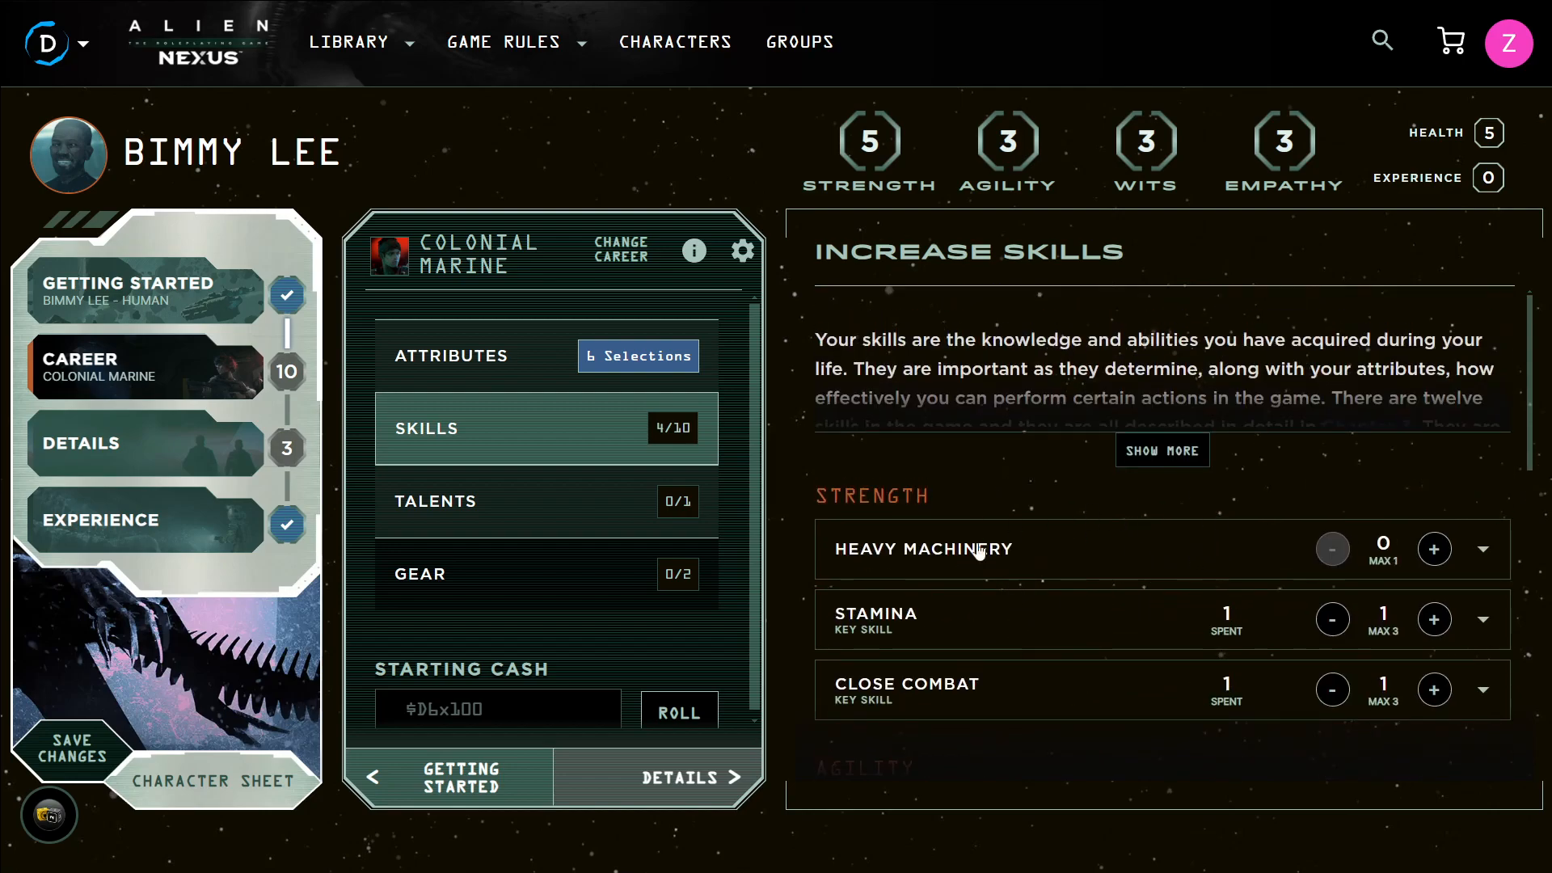
{"action": "left_click", "coordinate": [1434, 689]}
Raise Ranged Combat and Piloting to 1 each
{"action": "scroll", "coordinate": [1241, 534], "scroll_direction": "down", "scroll_amount": 5}
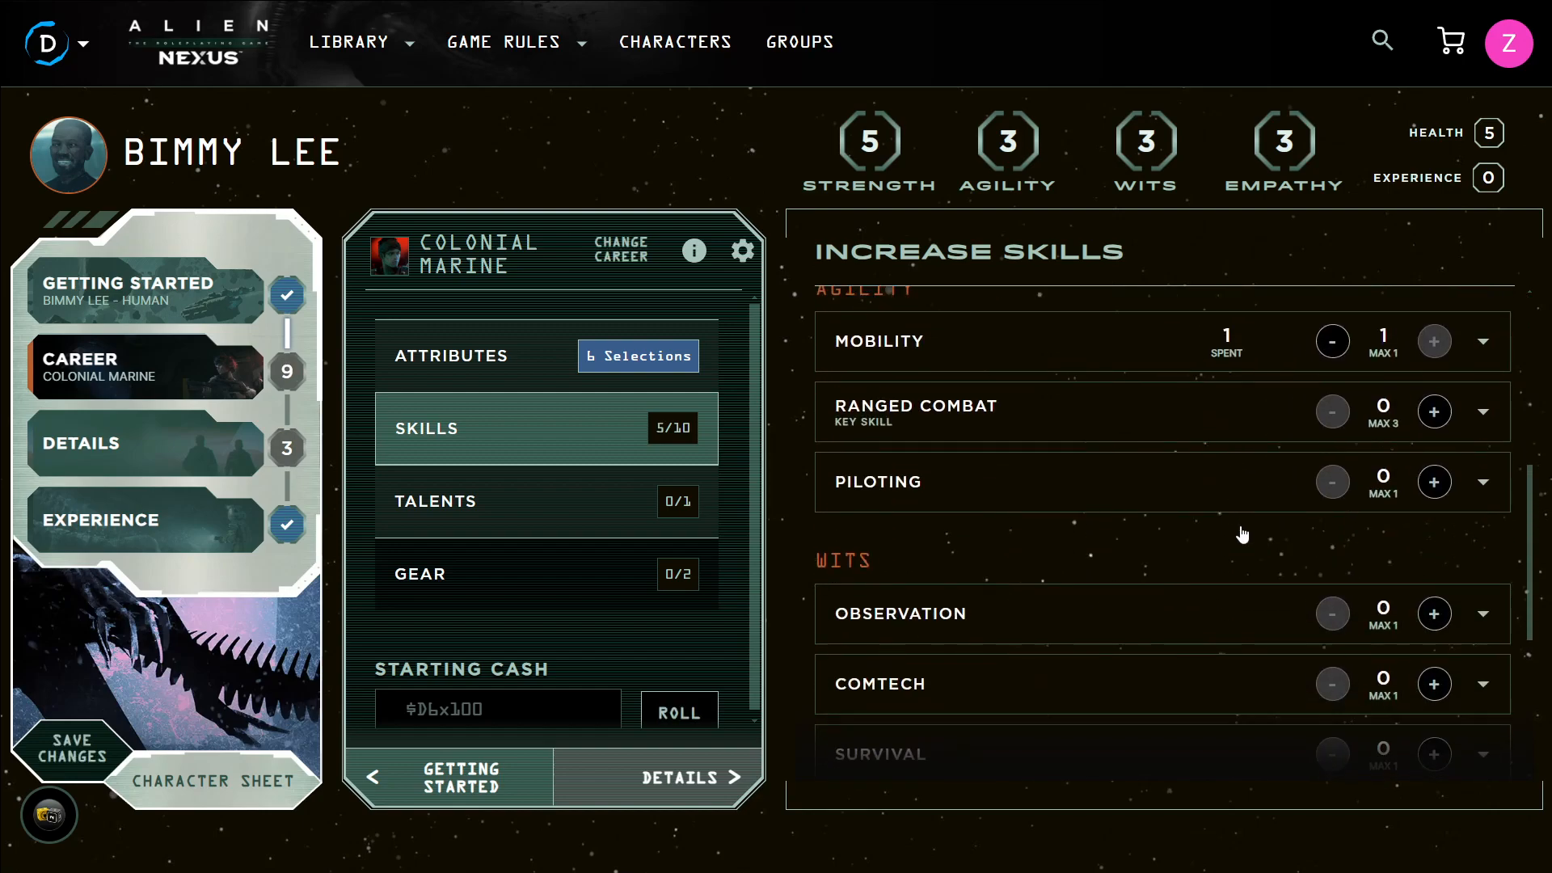
{"action": "scroll", "coordinate": [1241, 525], "scroll_direction": "up", "scroll_amount": 2}
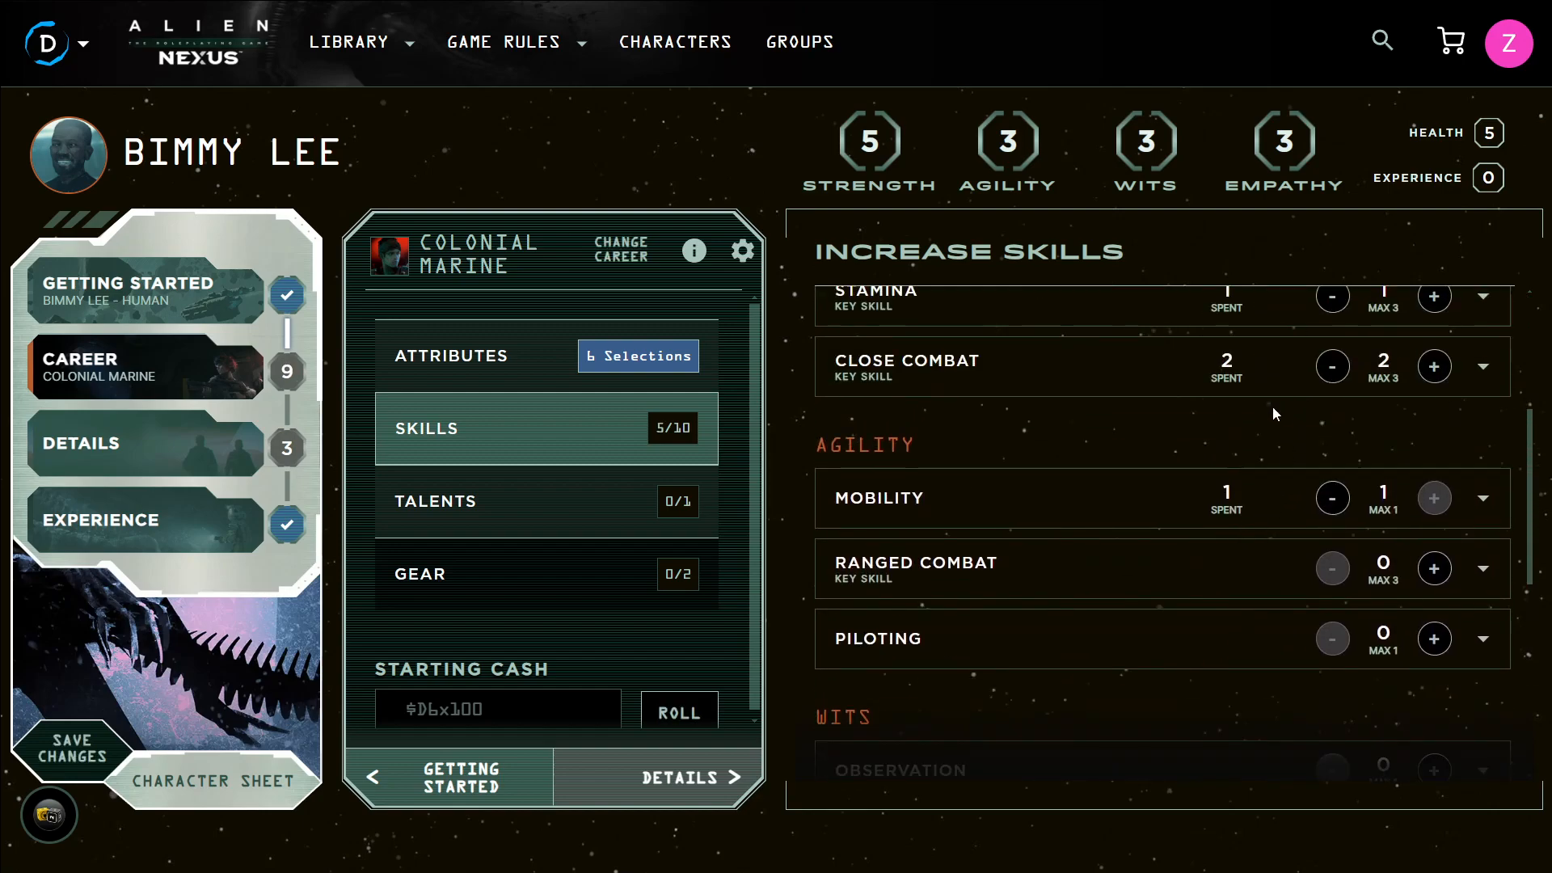
{"action": "left_click", "coordinate": [1434, 568]}
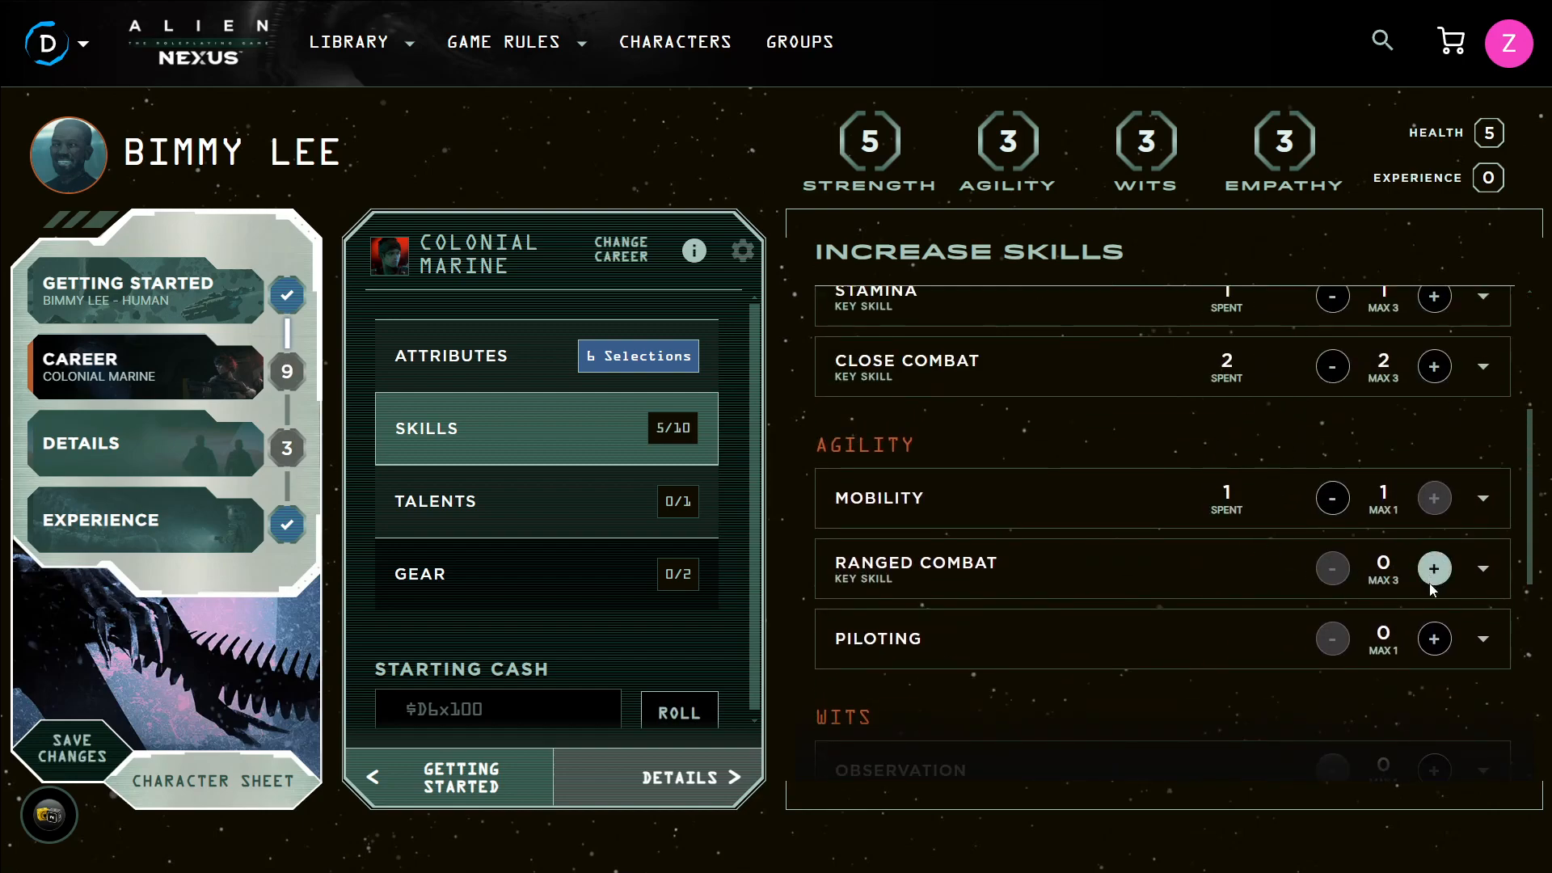
{"action": "left_click", "coordinate": [1434, 639]}
Raise Comtech, Survival and Medical Aid to 1 each, using up the skill points
{"action": "scroll", "coordinate": [1431, 639], "scroll_direction": "down", "scroll_amount": 6}
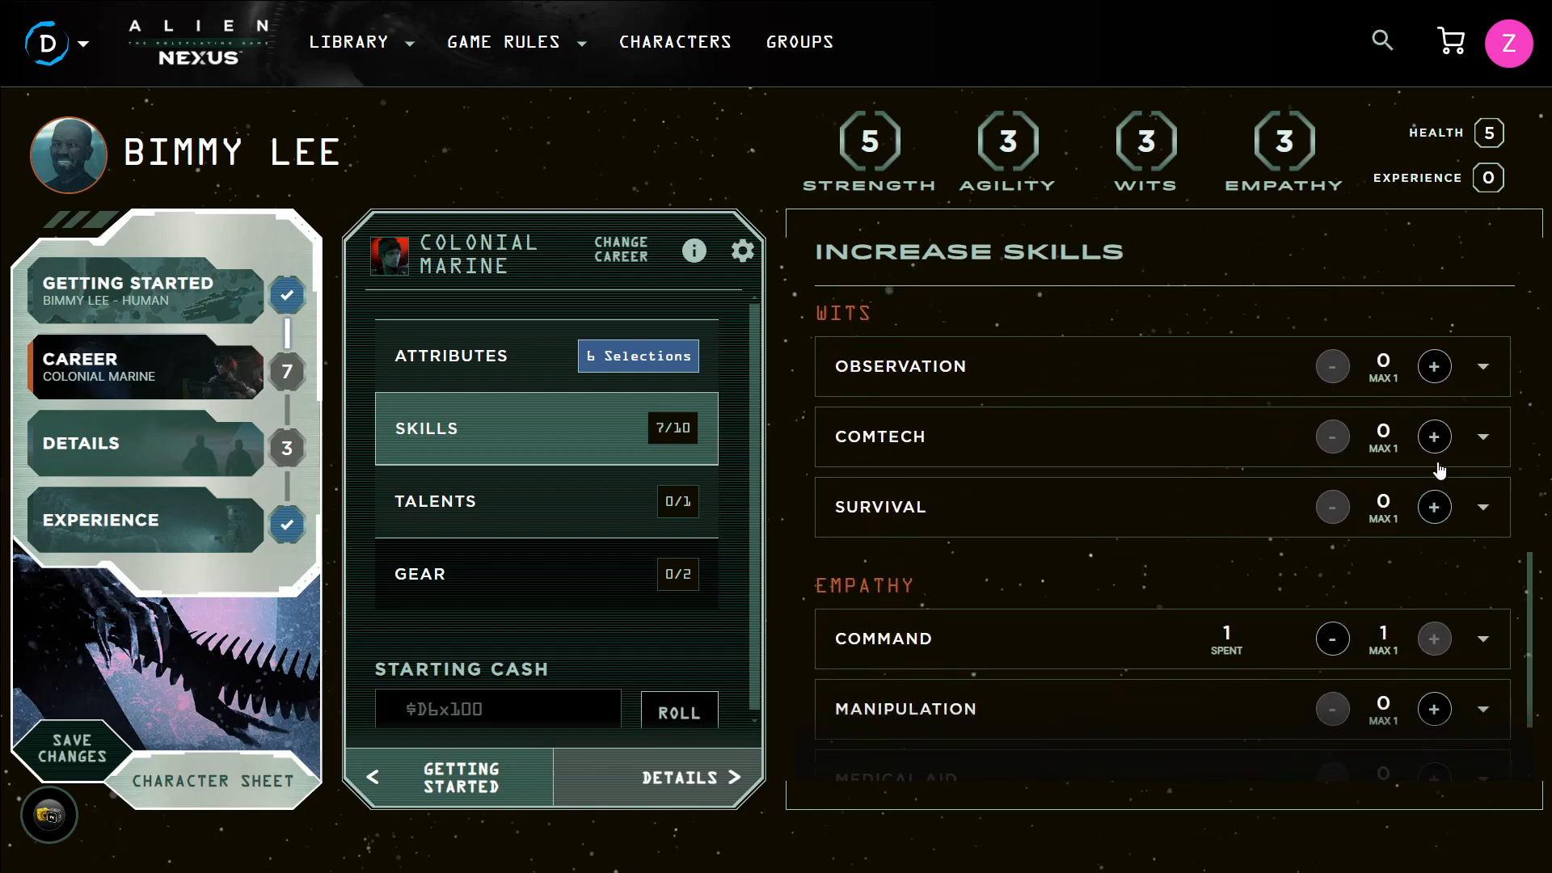
{"action": "left_click", "coordinate": [1435, 437]}
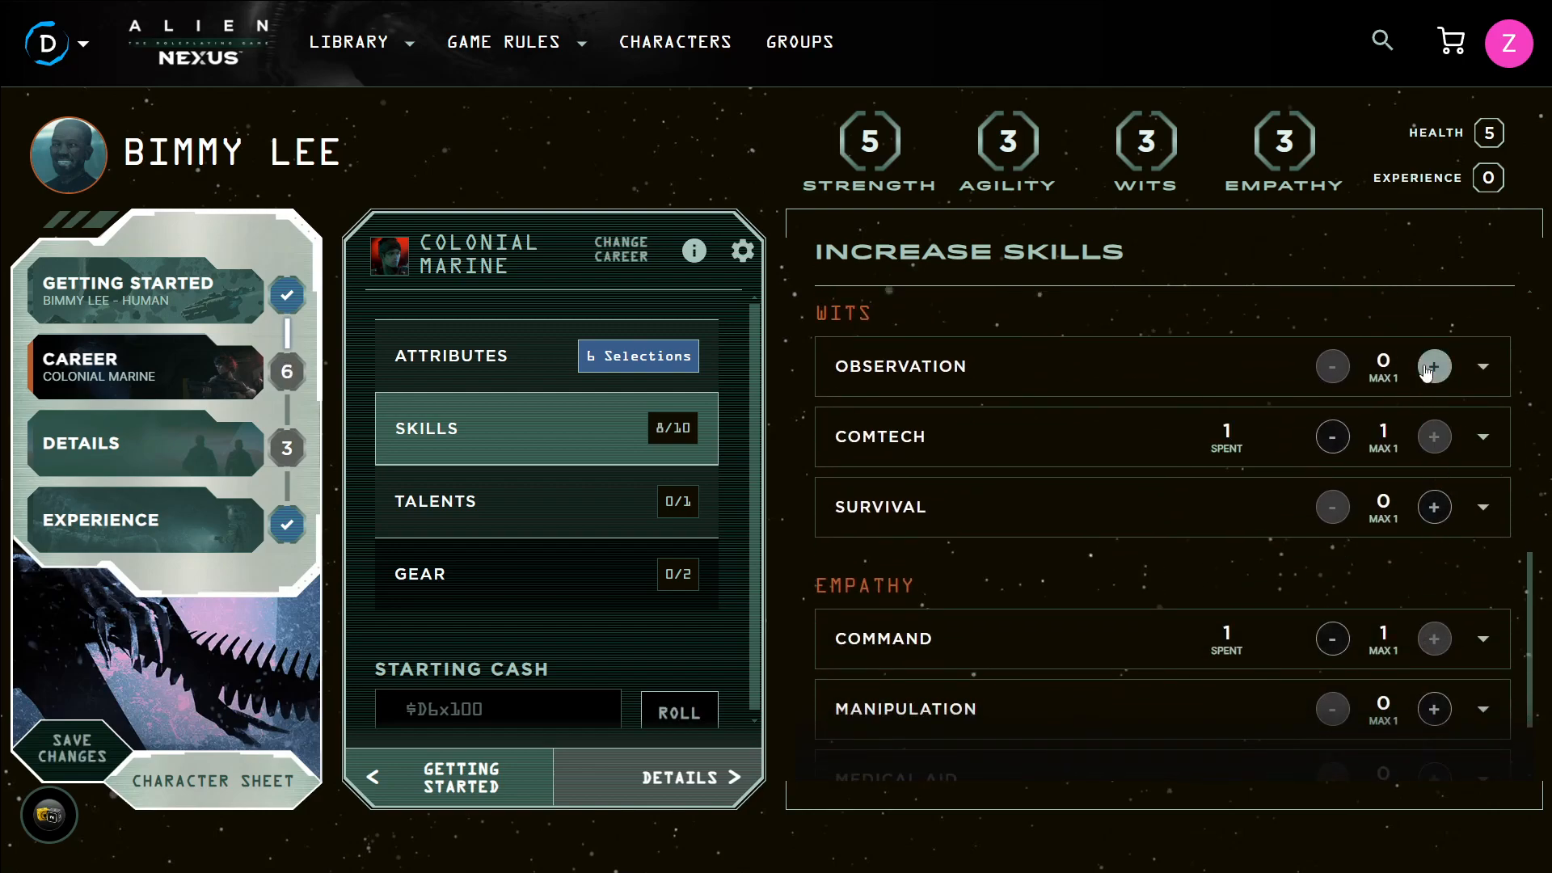
{"action": "left_click", "coordinate": [1436, 512]}
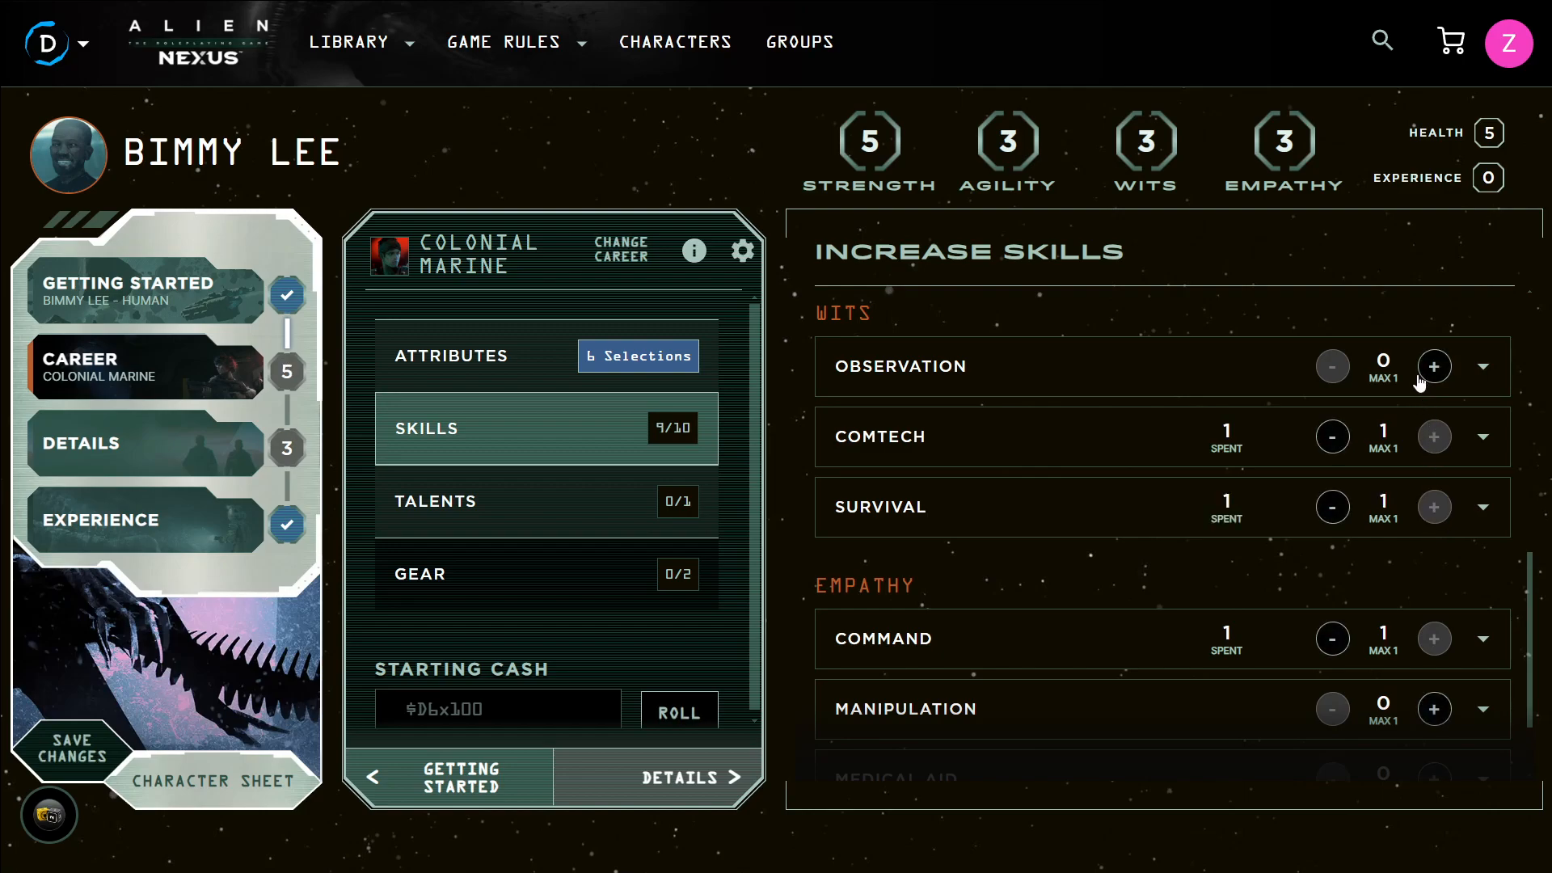
{"action": "scroll", "coordinate": [1425, 437], "scroll_direction": "down", "scroll_amount": 2}
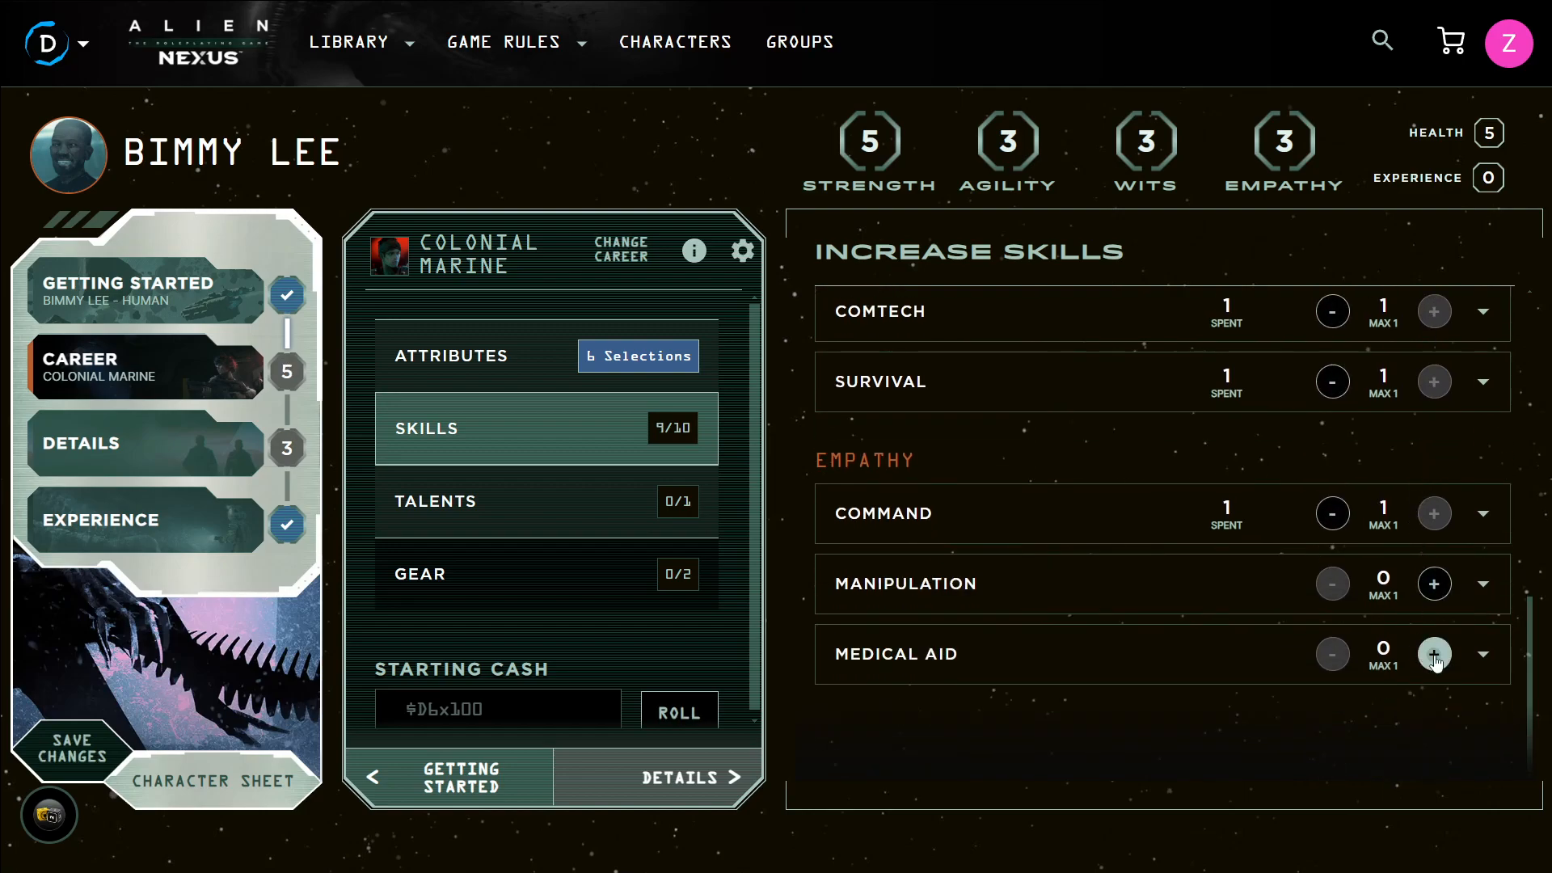
{"action": "left_click", "coordinate": [1435, 654]}
Expand and read the Comtech skill description
{"action": "scroll", "coordinate": [1230, 596], "scroll_direction": "up", "scroll_amount": 4}
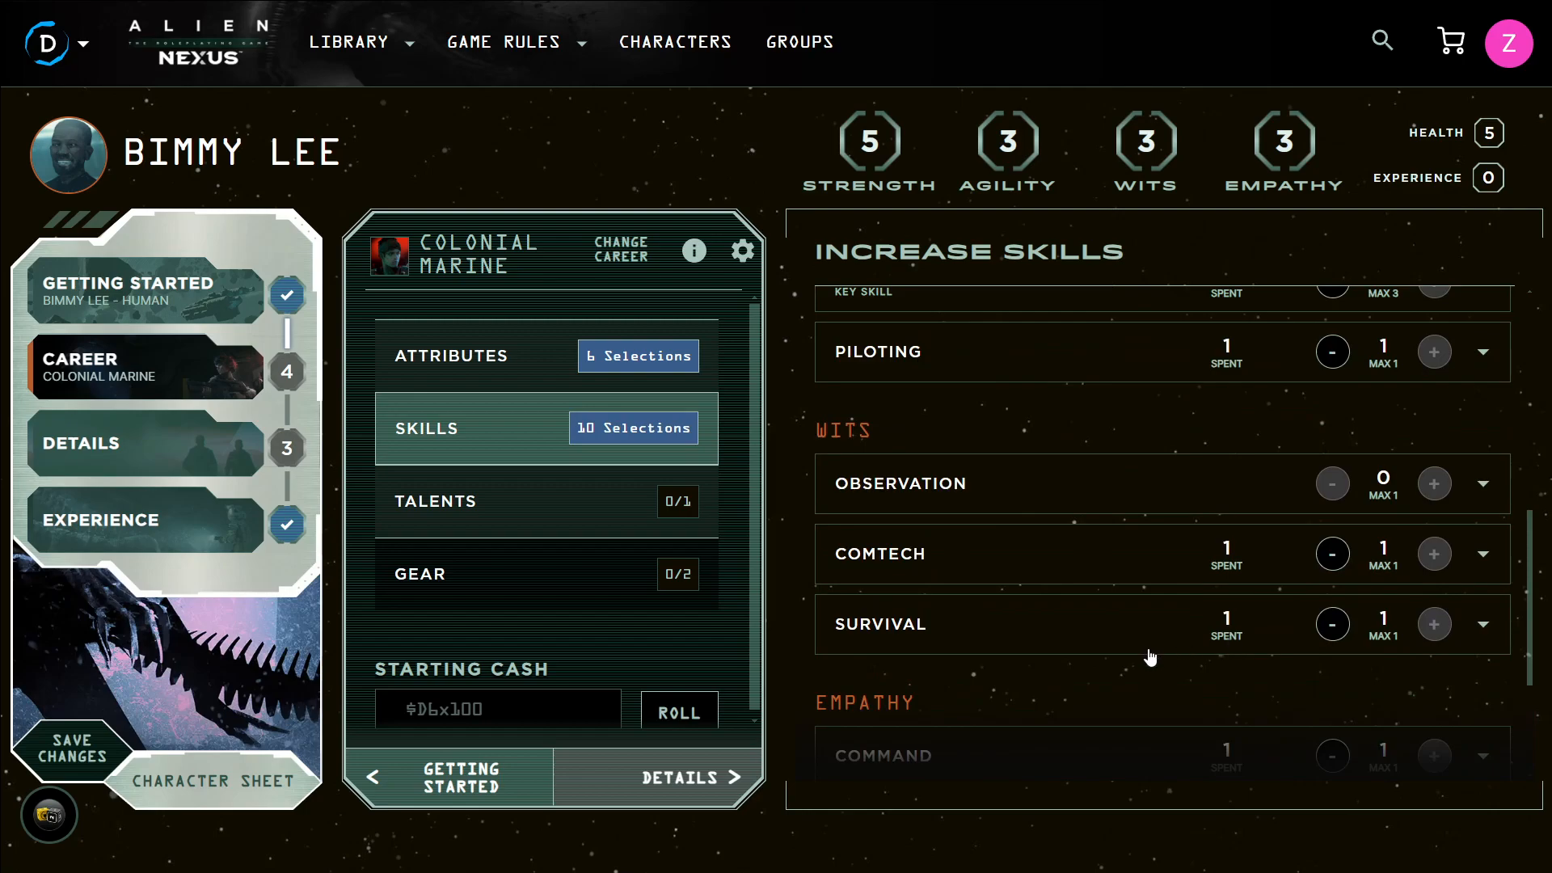
{"action": "left_click", "coordinate": [1018, 559]}
{"action": "scroll", "coordinate": [1035, 518], "scroll_direction": "down", "scroll_amount": 4}
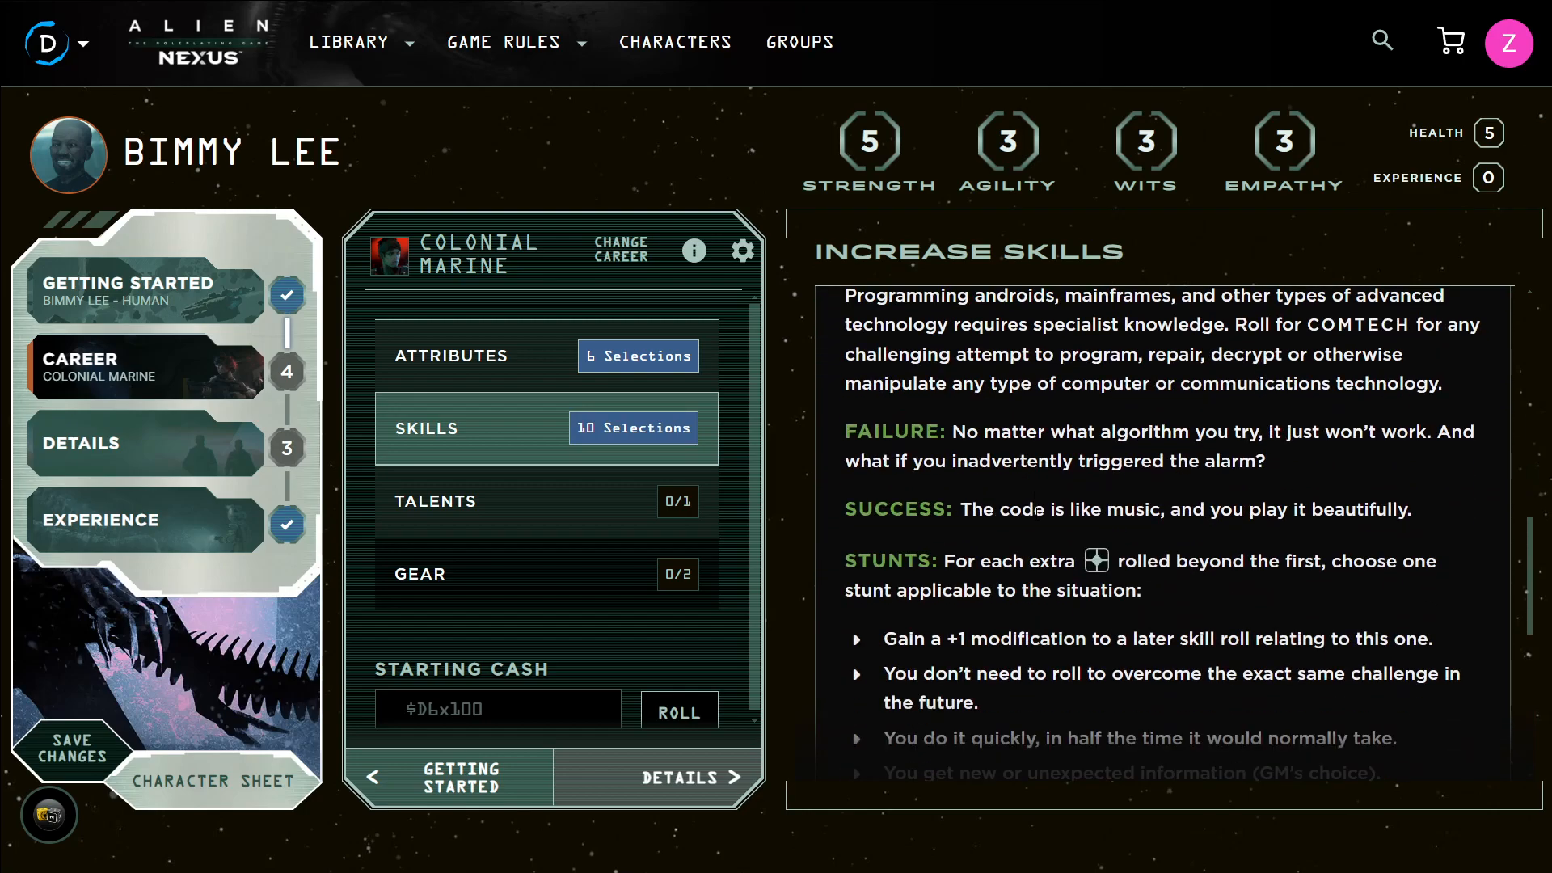
{"action": "scroll", "coordinate": [1009, 452], "scroll_direction": "down", "scroll_amount": 2}
{"action": "scroll", "coordinate": [1009, 453], "scroll_direction": "up", "scroll_amount": 3}
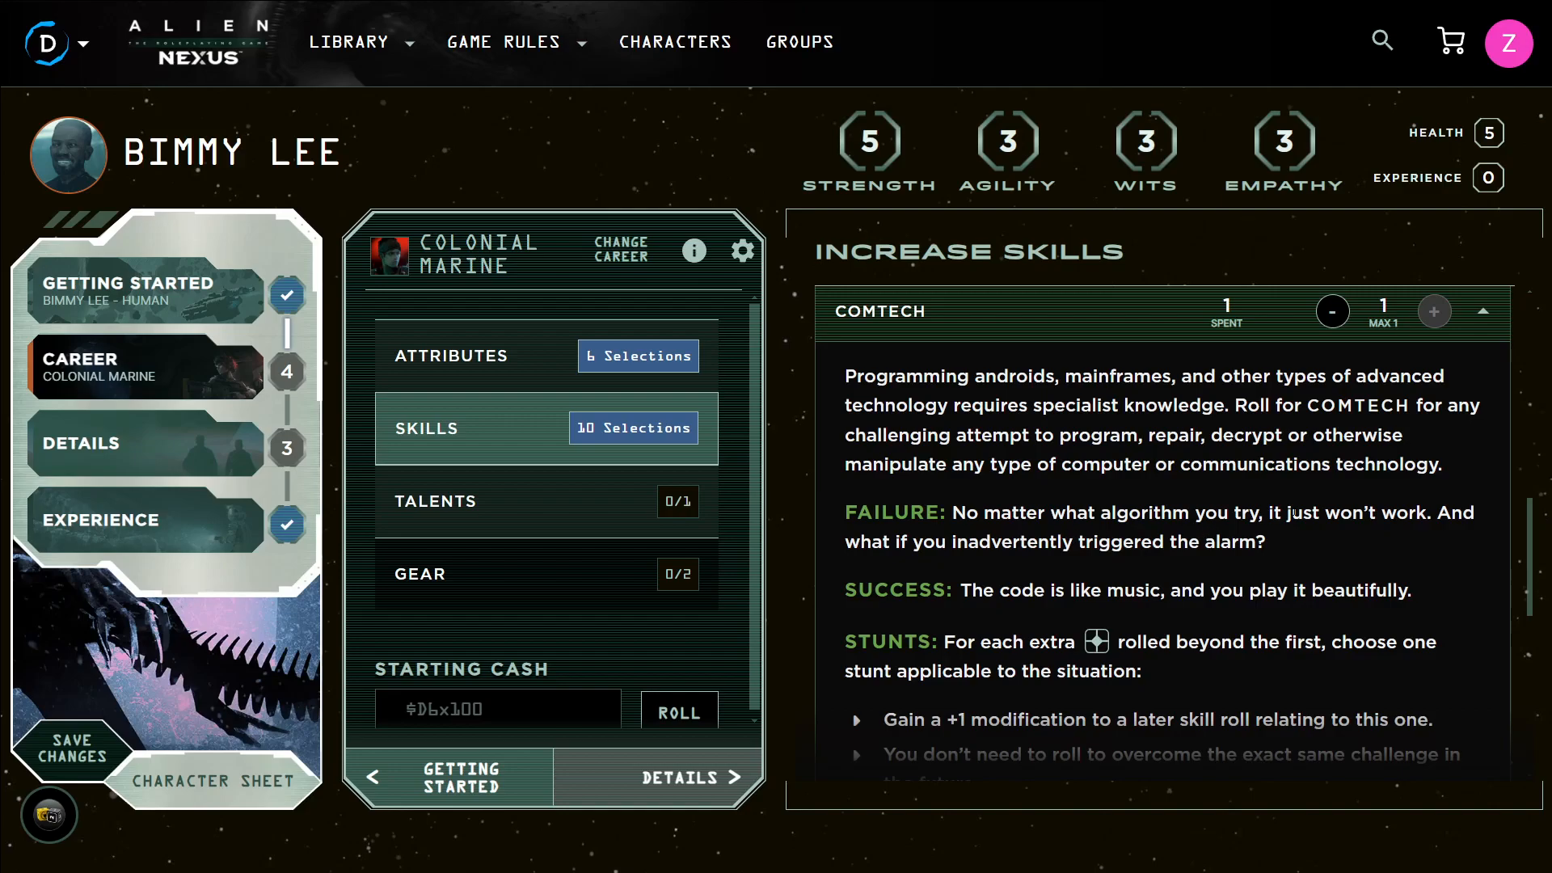
Open the talents list, select Past the Limit, and review its description
{"action": "left_click", "coordinate": [608, 501]}
{"action": "scroll", "coordinate": [1086, 438], "scroll_direction": "down", "scroll_amount": 1}
{"action": "scroll", "coordinate": [1176, 362], "scroll_direction": "down", "scroll_amount": 1}
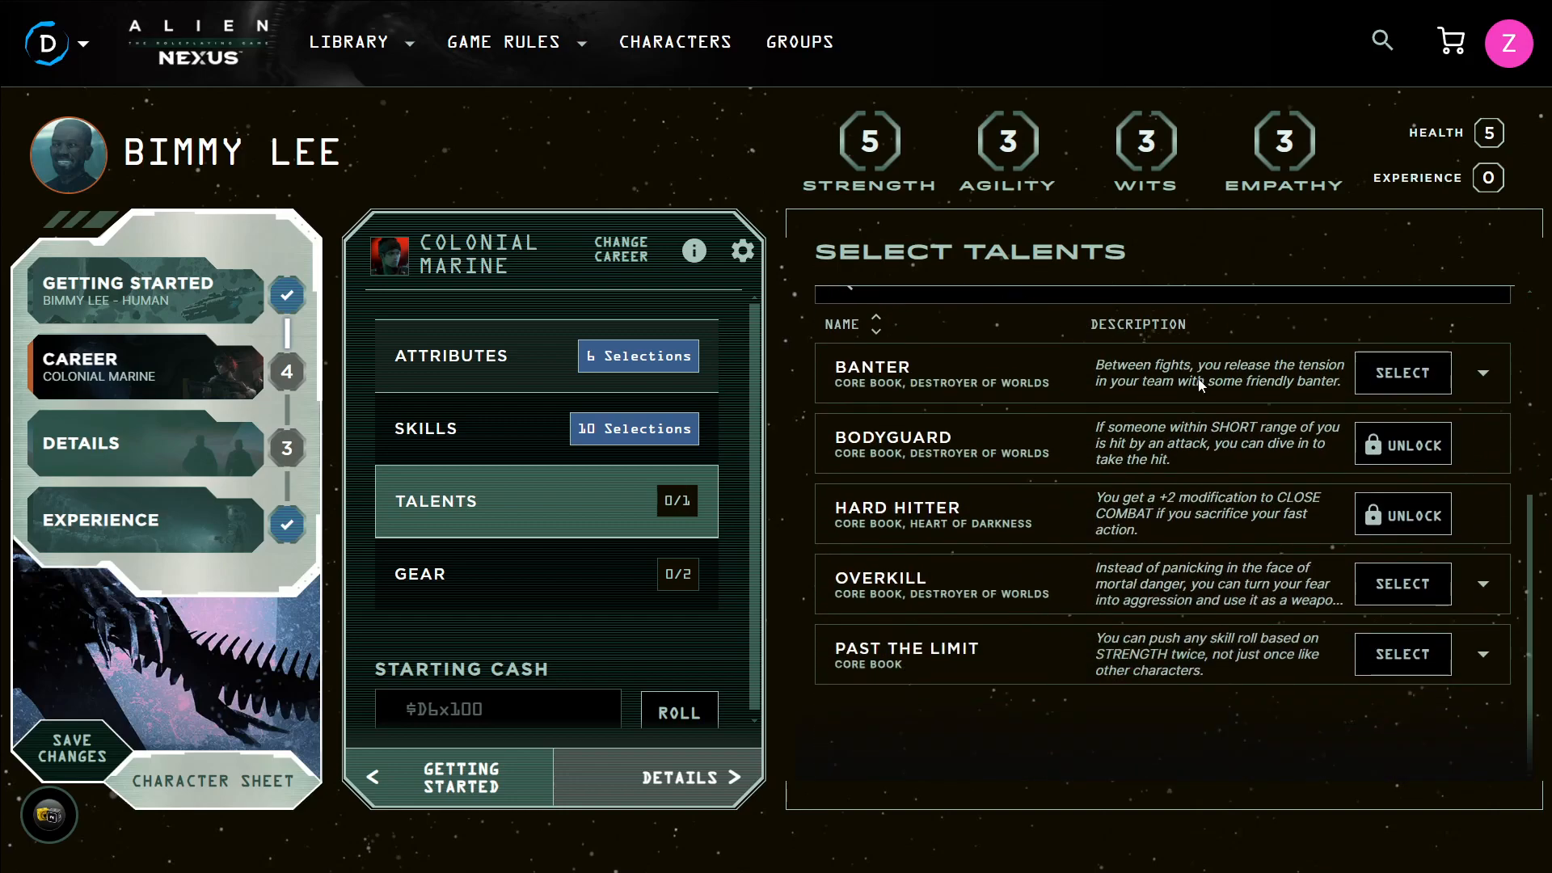
{"action": "scroll", "coordinate": [1203, 408], "scroll_direction": "up", "scroll_amount": 1}
{"action": "scroll", "coordinate": [1204, 449], "scroll_direction": "down", "scroll_amount": 1}
{"action": "left_click", "coordinate": [1380, 669]}
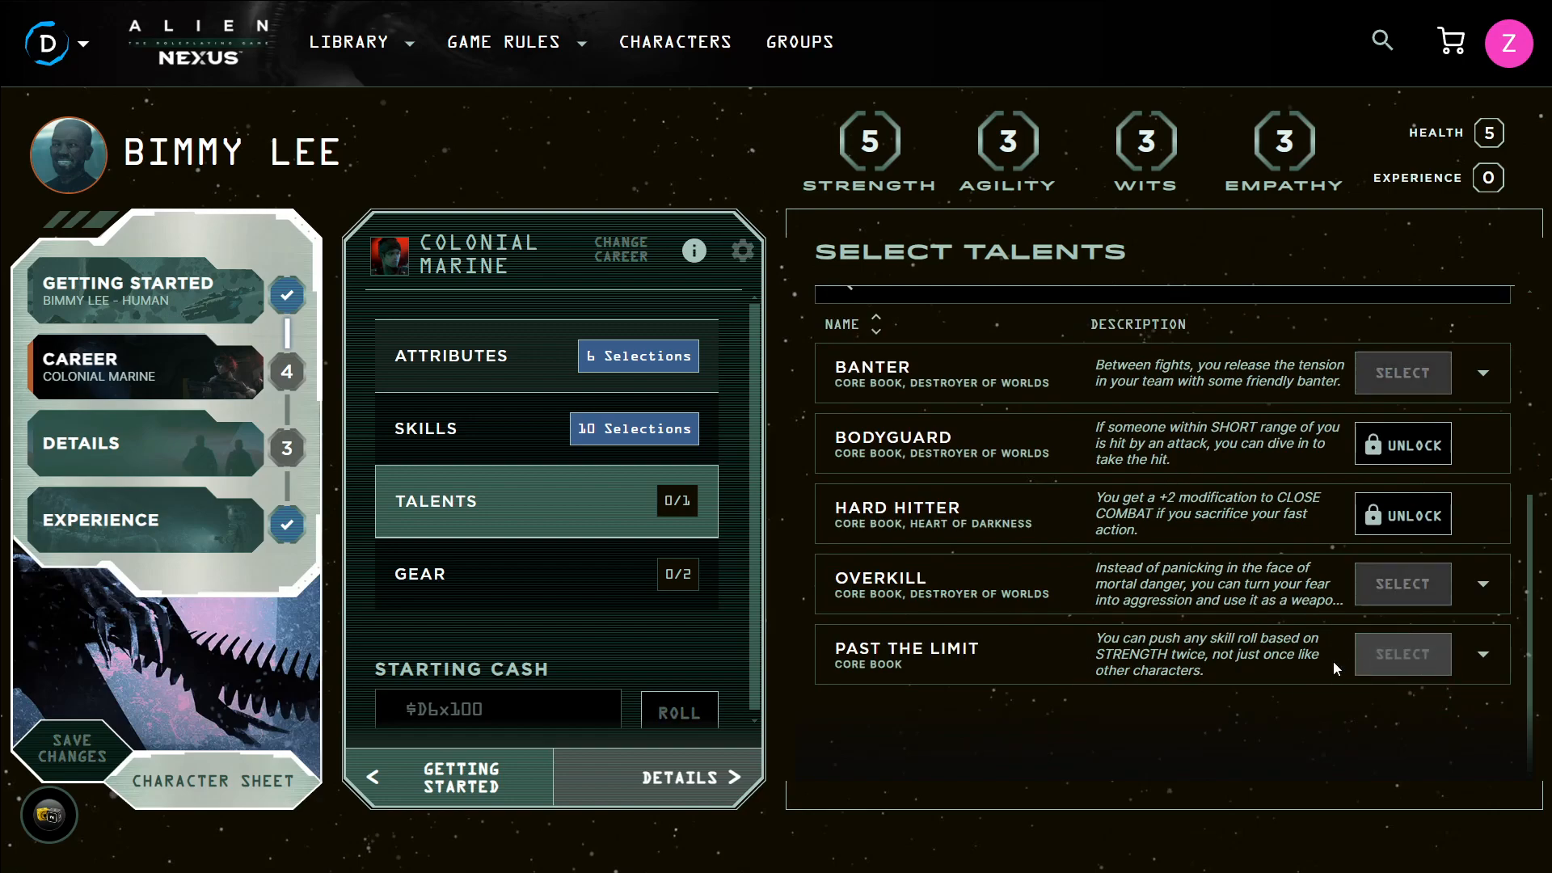
{"action": "left_click", "coordinate": [1290, 635]}
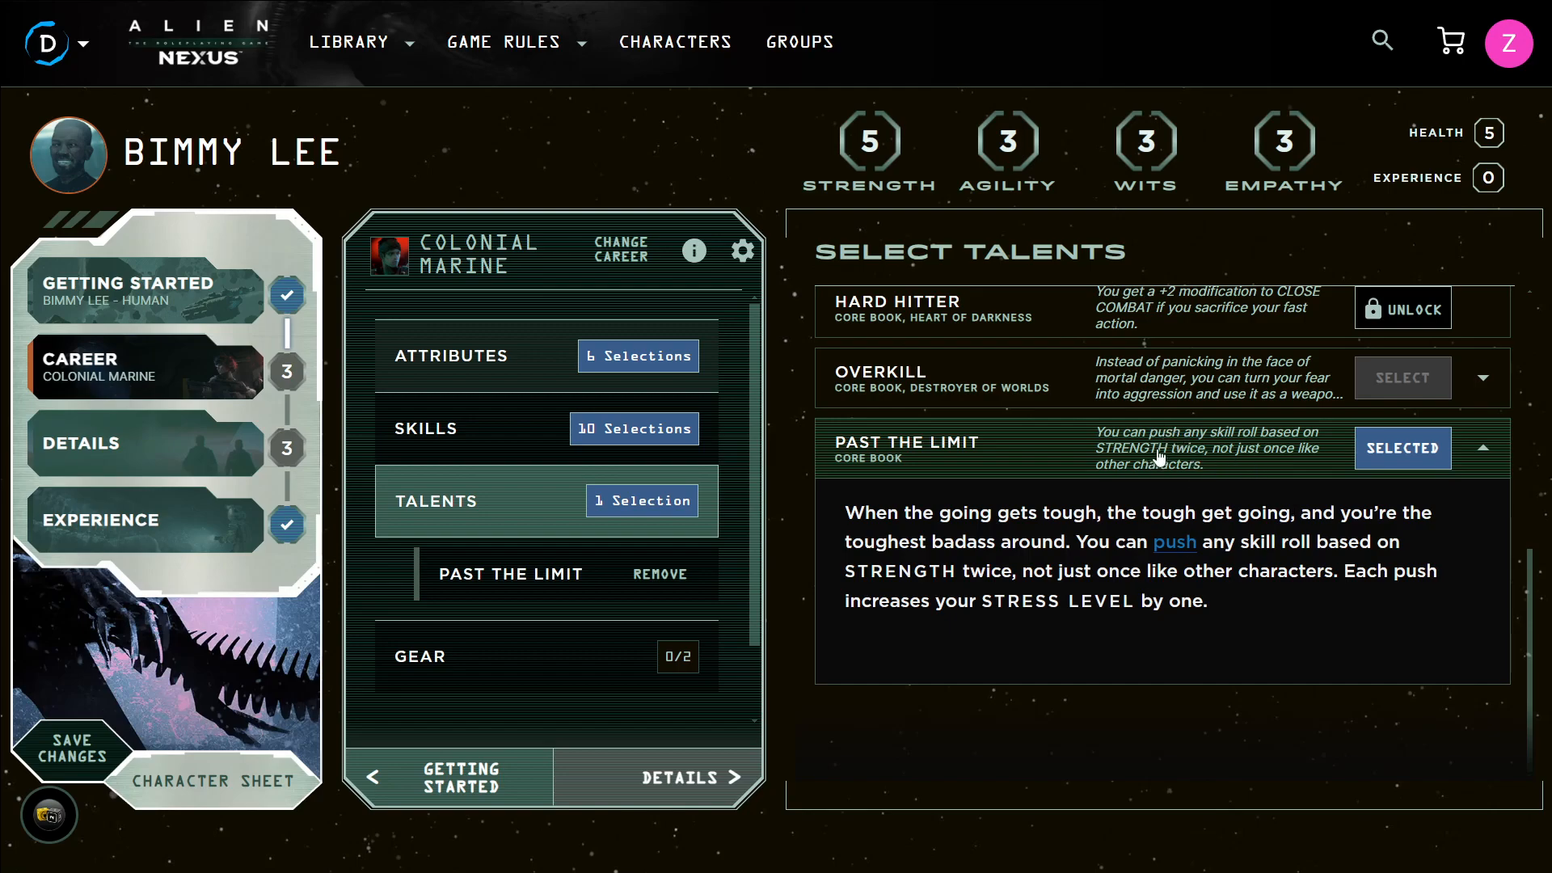
{"action": "left_click", "coordinate": [1219, 436]}
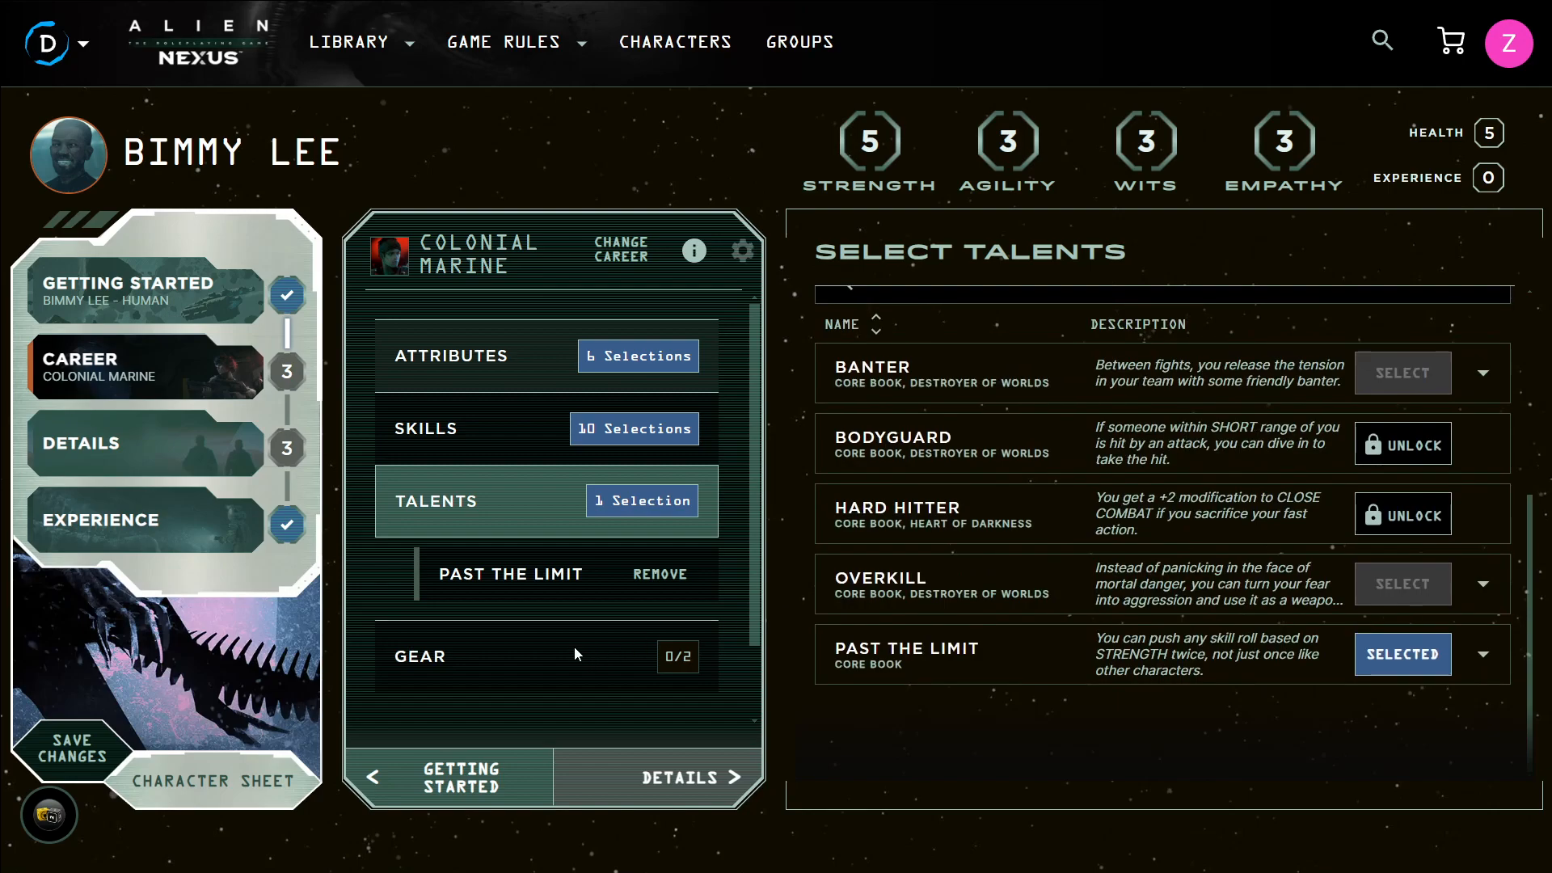
Open the gear choices and select the M41A Pulse Rifle from the first pair
{"action": "left_click", "coordinate": [579, 646]}
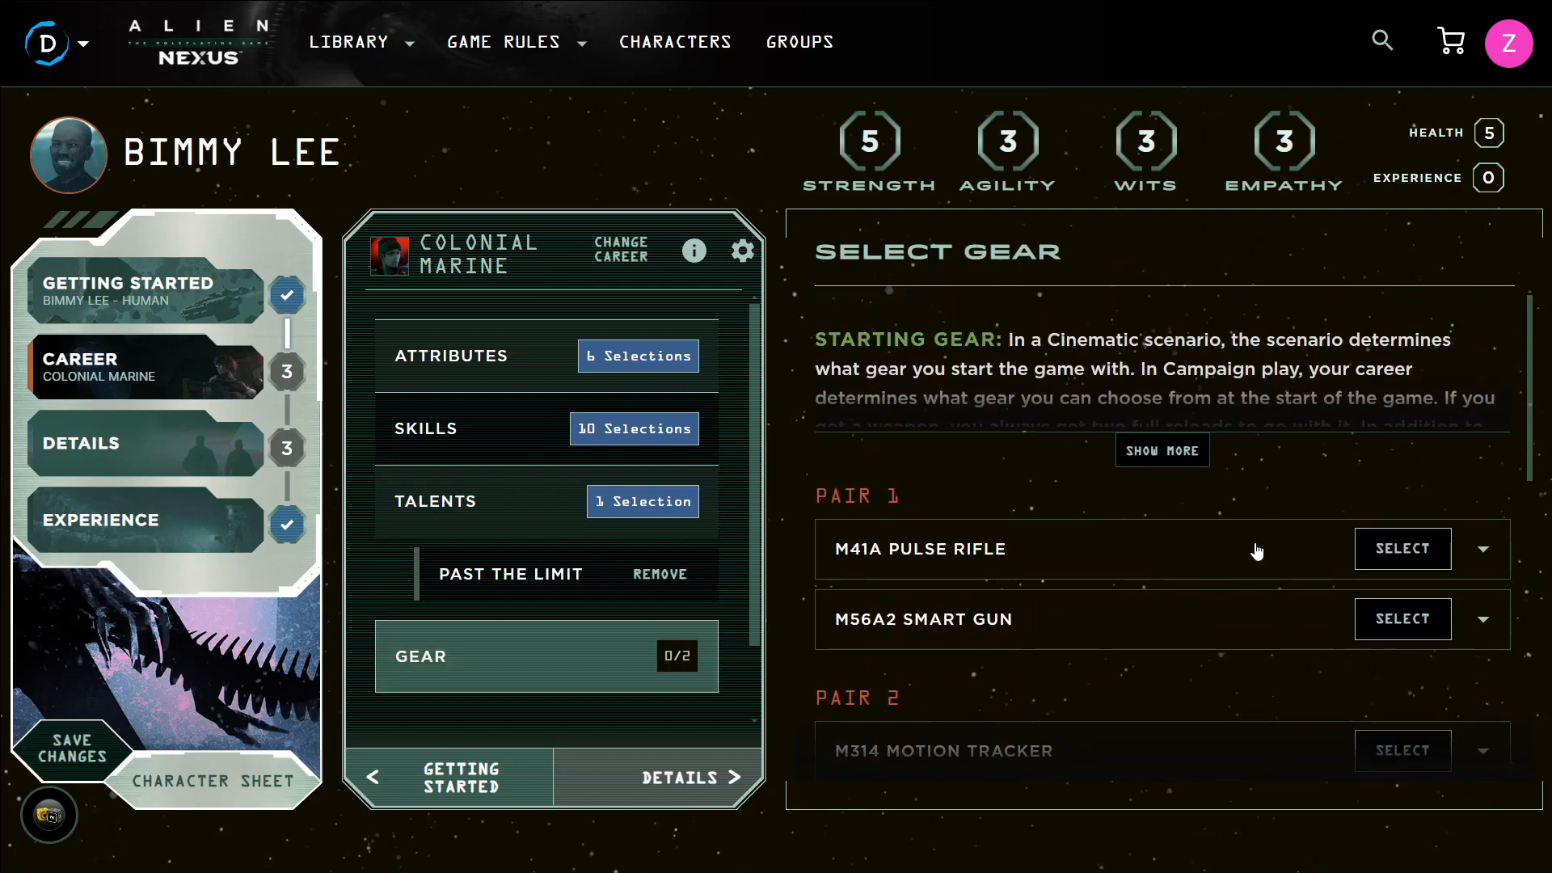
{"action": "left_click", "coordinate": [1388, 540]}
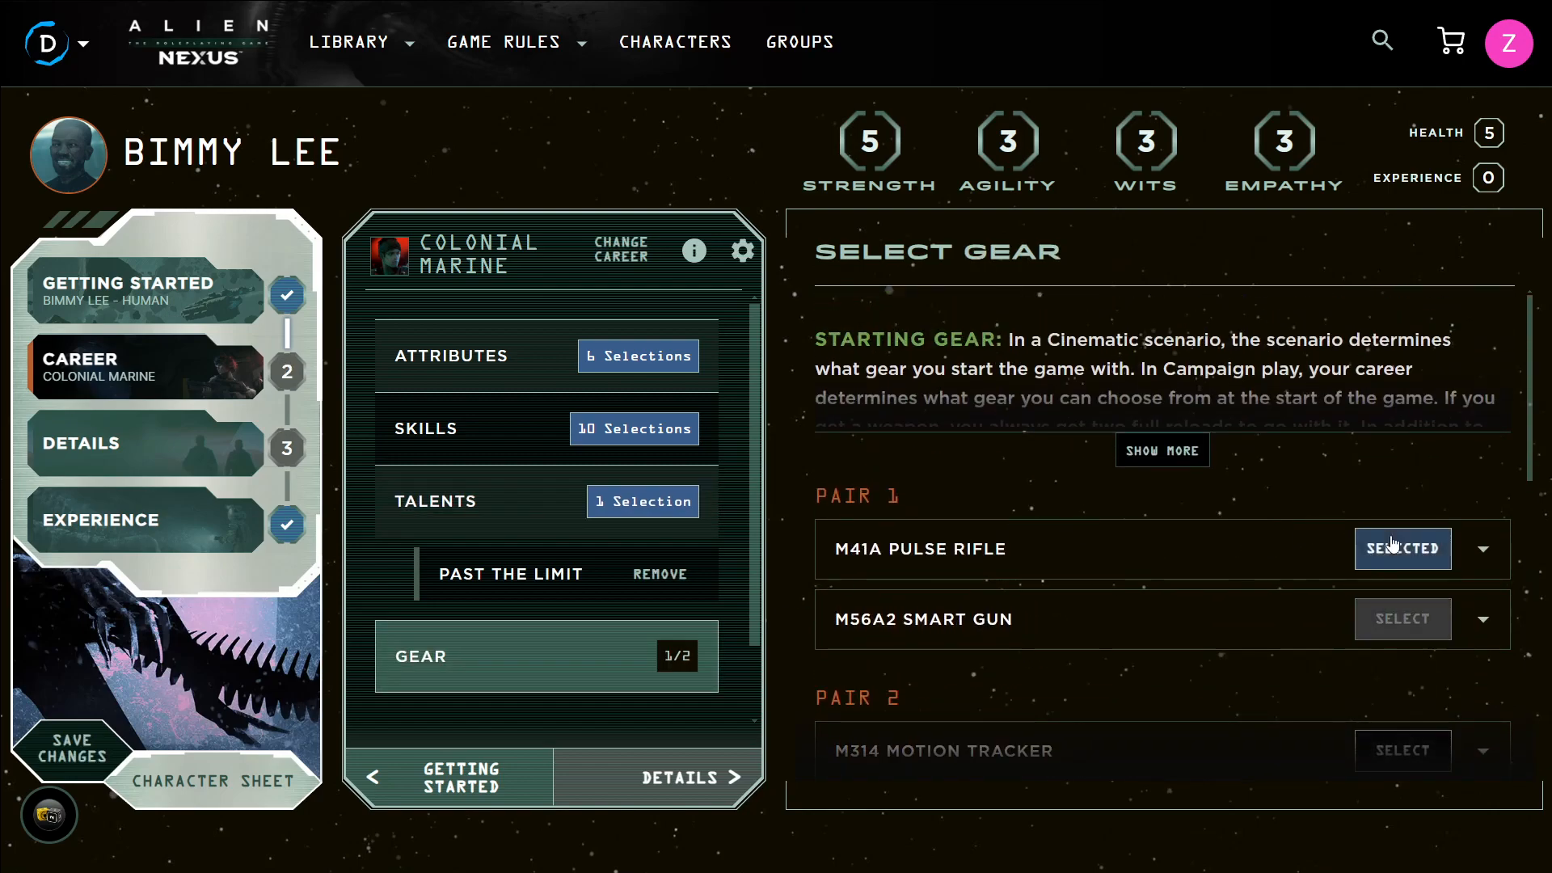
Read the M41A Pulse Rifle description, collapse it, and select M3 Personnel Armor from the third pair
{"action": "left_click", "coordinate": [1180, 563]}
{"action": "scroll", "coordinate": [1211, 496], "scroll_direction": "down", "scroll_amount": 10}
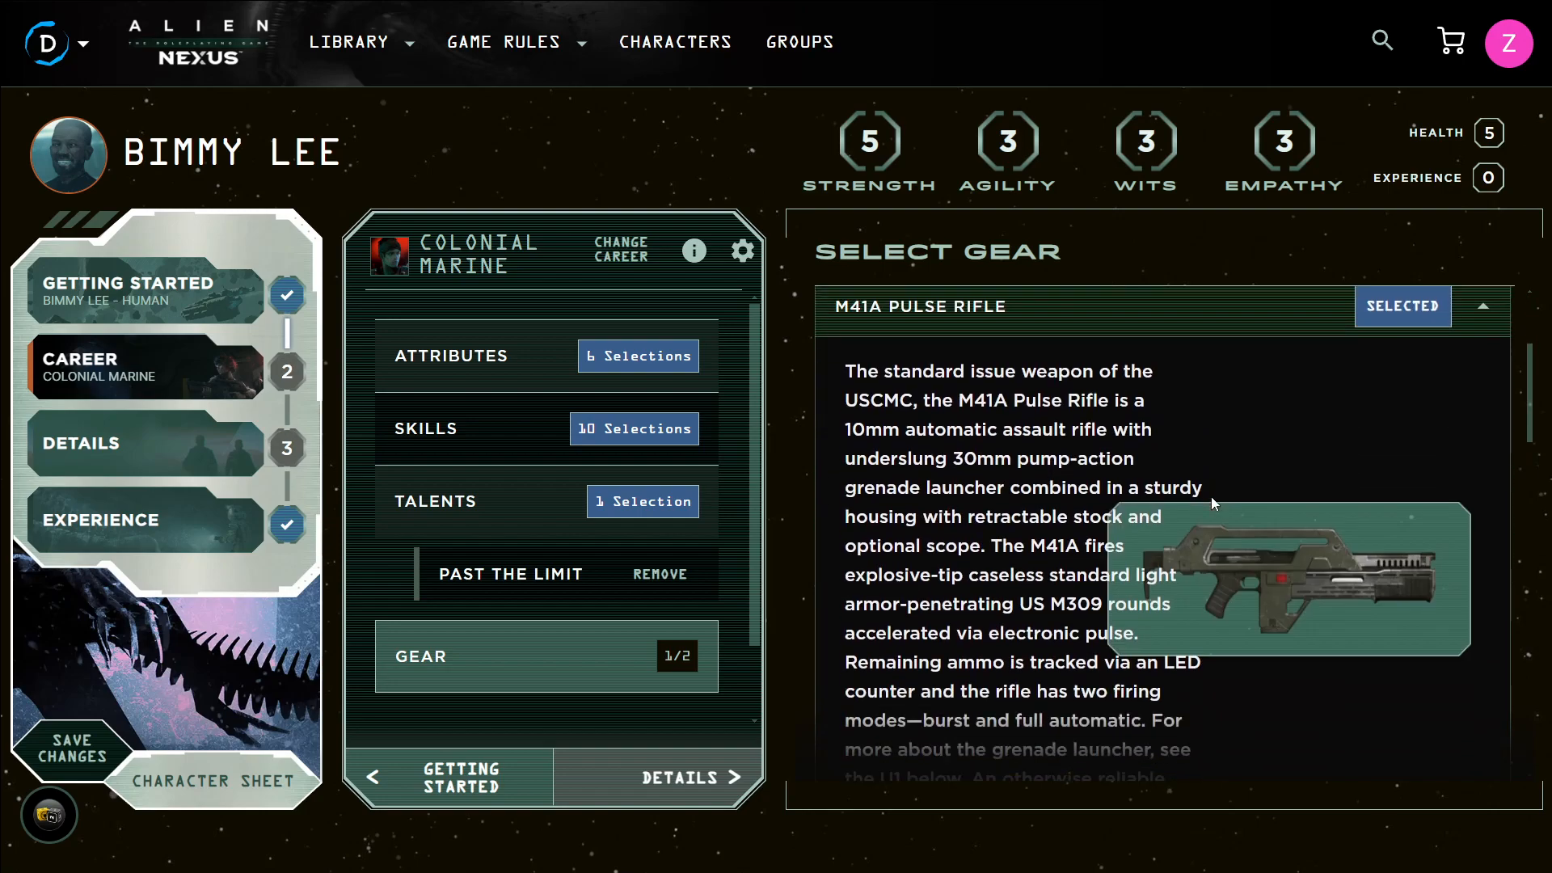
{"action": "scroll", "coordinate": [1217, 497], "scroll_direction": "down", "scroll_amount": 3}
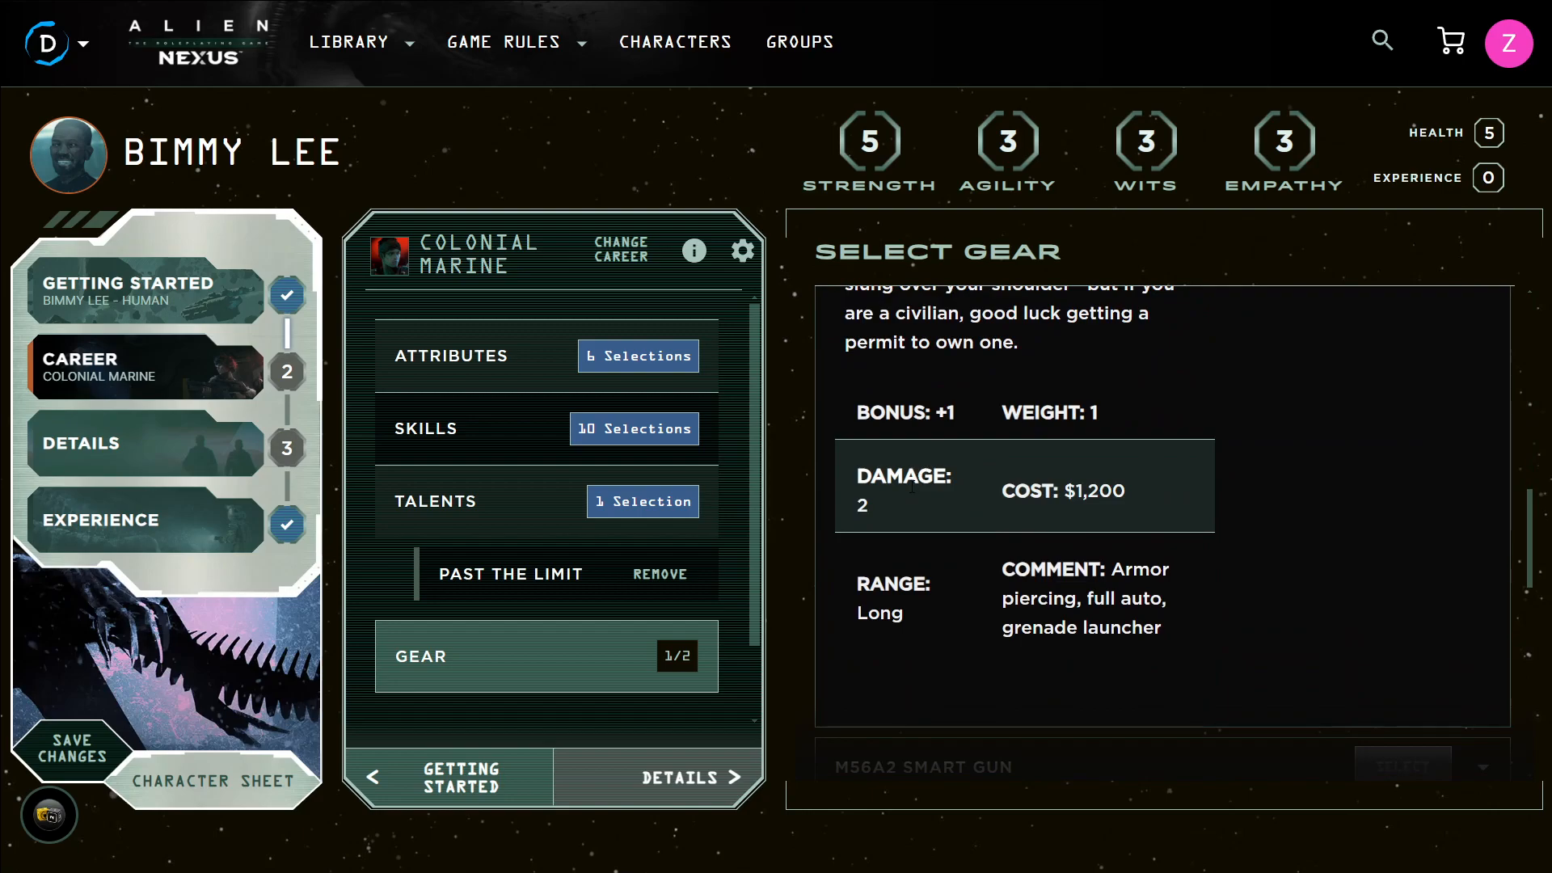
{"action": "scroll", "coordinate": [911, 494], "scroll_direction": "up", "scroll_amount": 10}
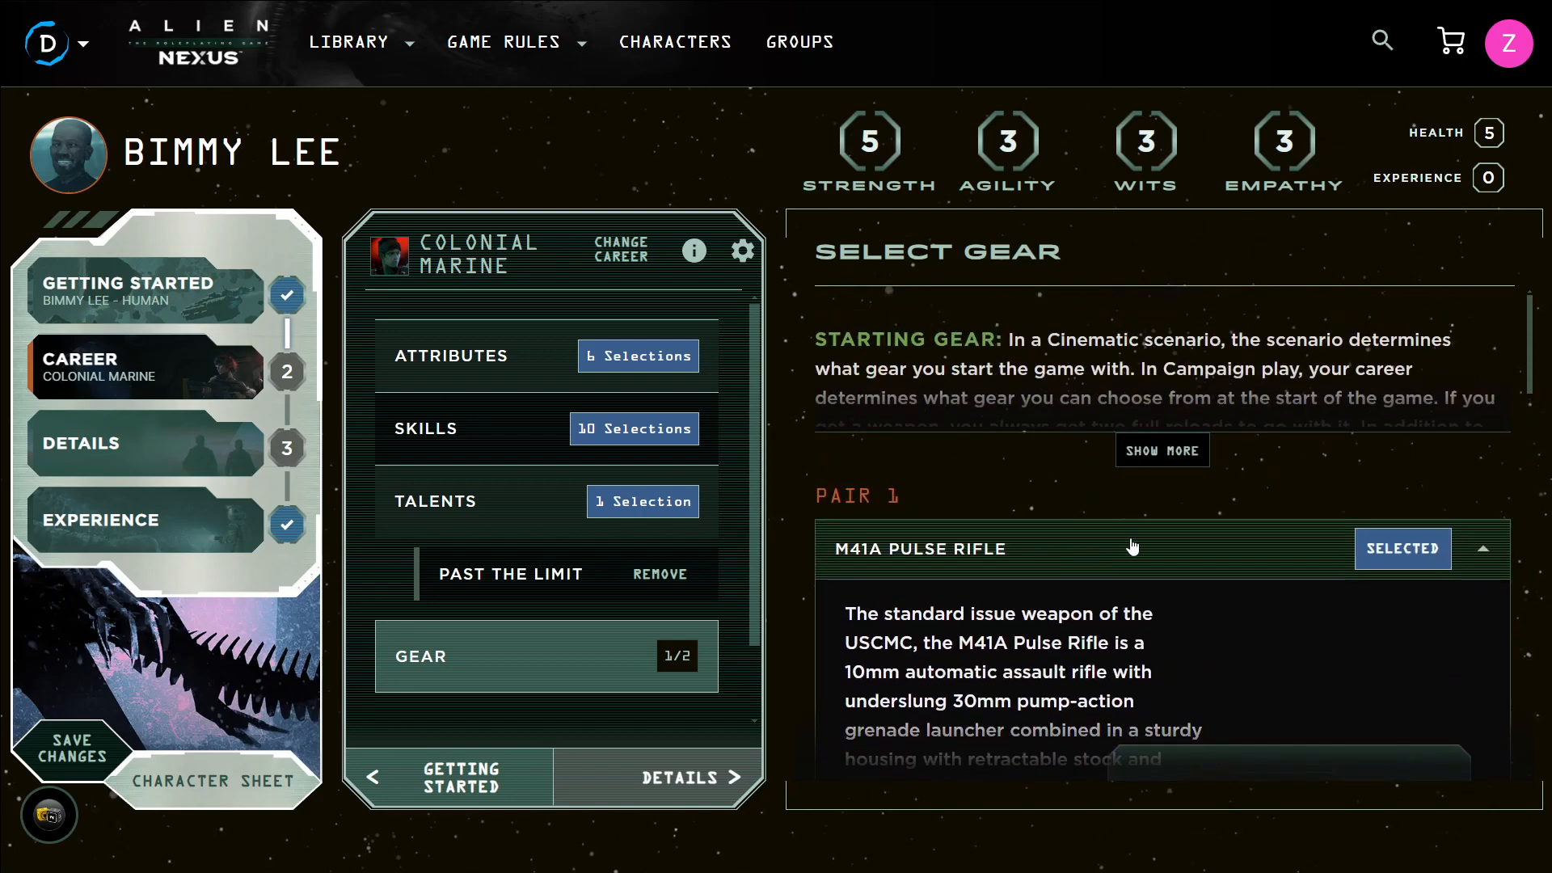
{"action": "left_click", "coordinate": [1130, 545]}
{"action": "scroll", "coordinate": [1135, 548], "scroll_direction": "down", "scroll_amount": 5}
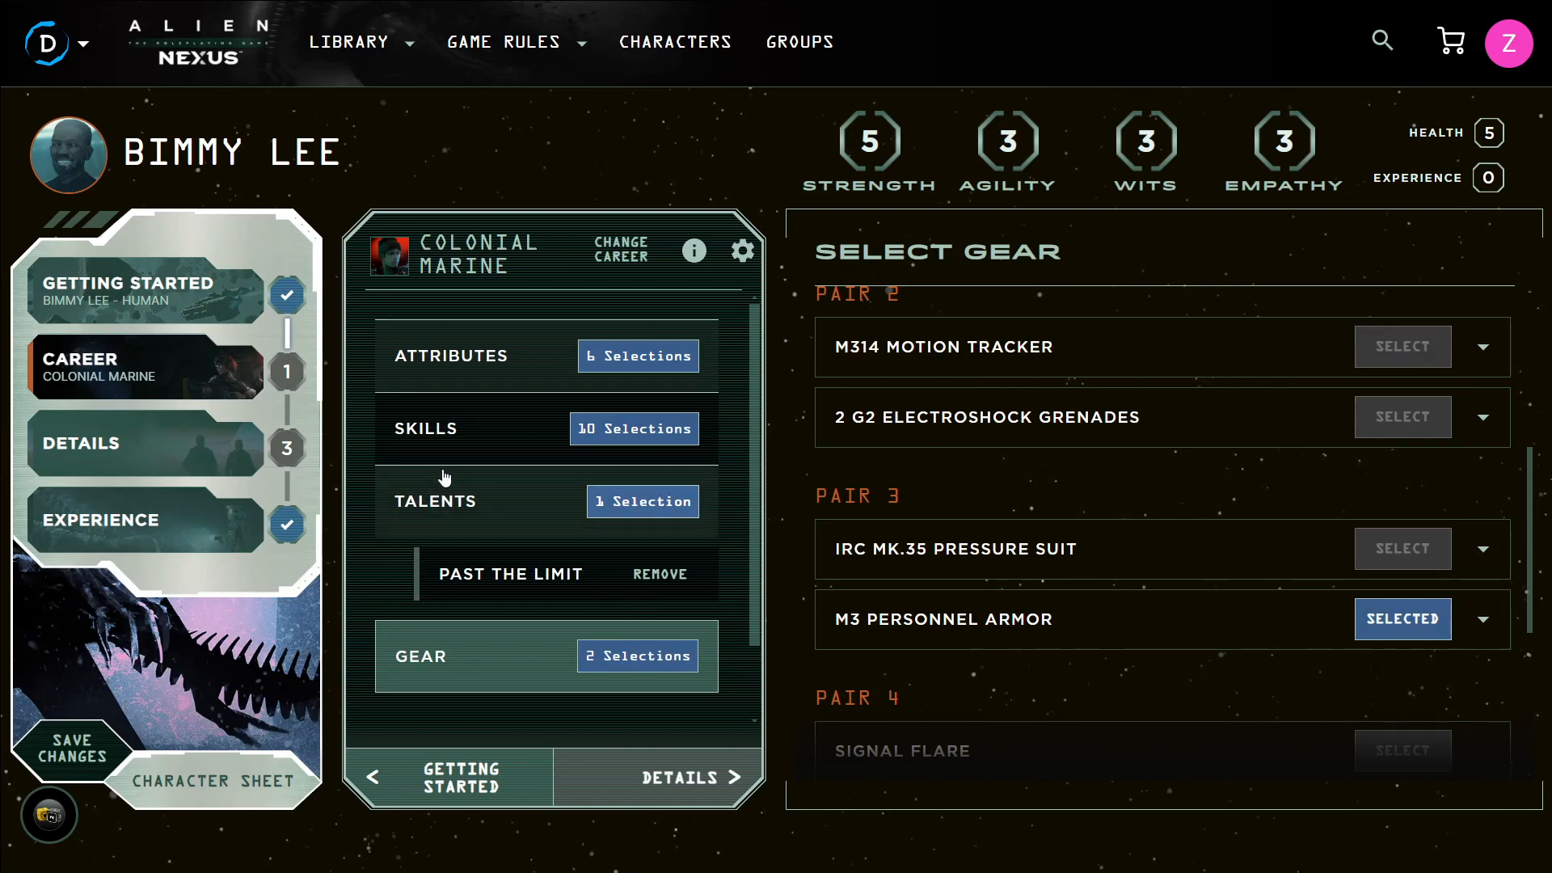
{"action": "scroll", "coordinate": [573, 448], "scroll_direction": "down", "scroll_amount": 1}
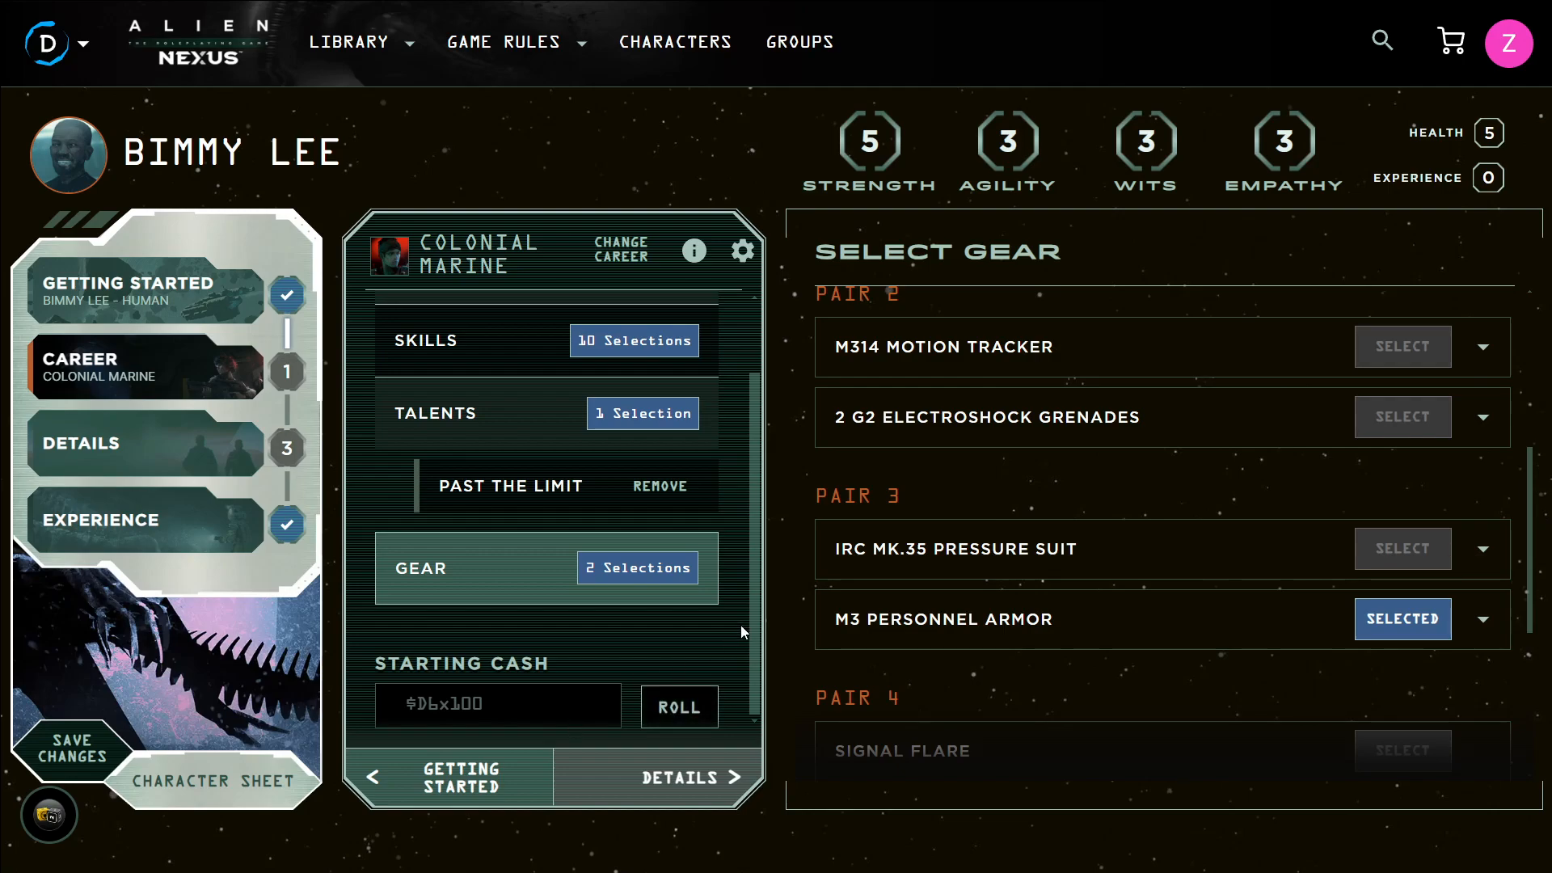
Roll for starting cash and enter 200 as the starting cash
{"action": "left_click", "coordinate": [681, 709]}
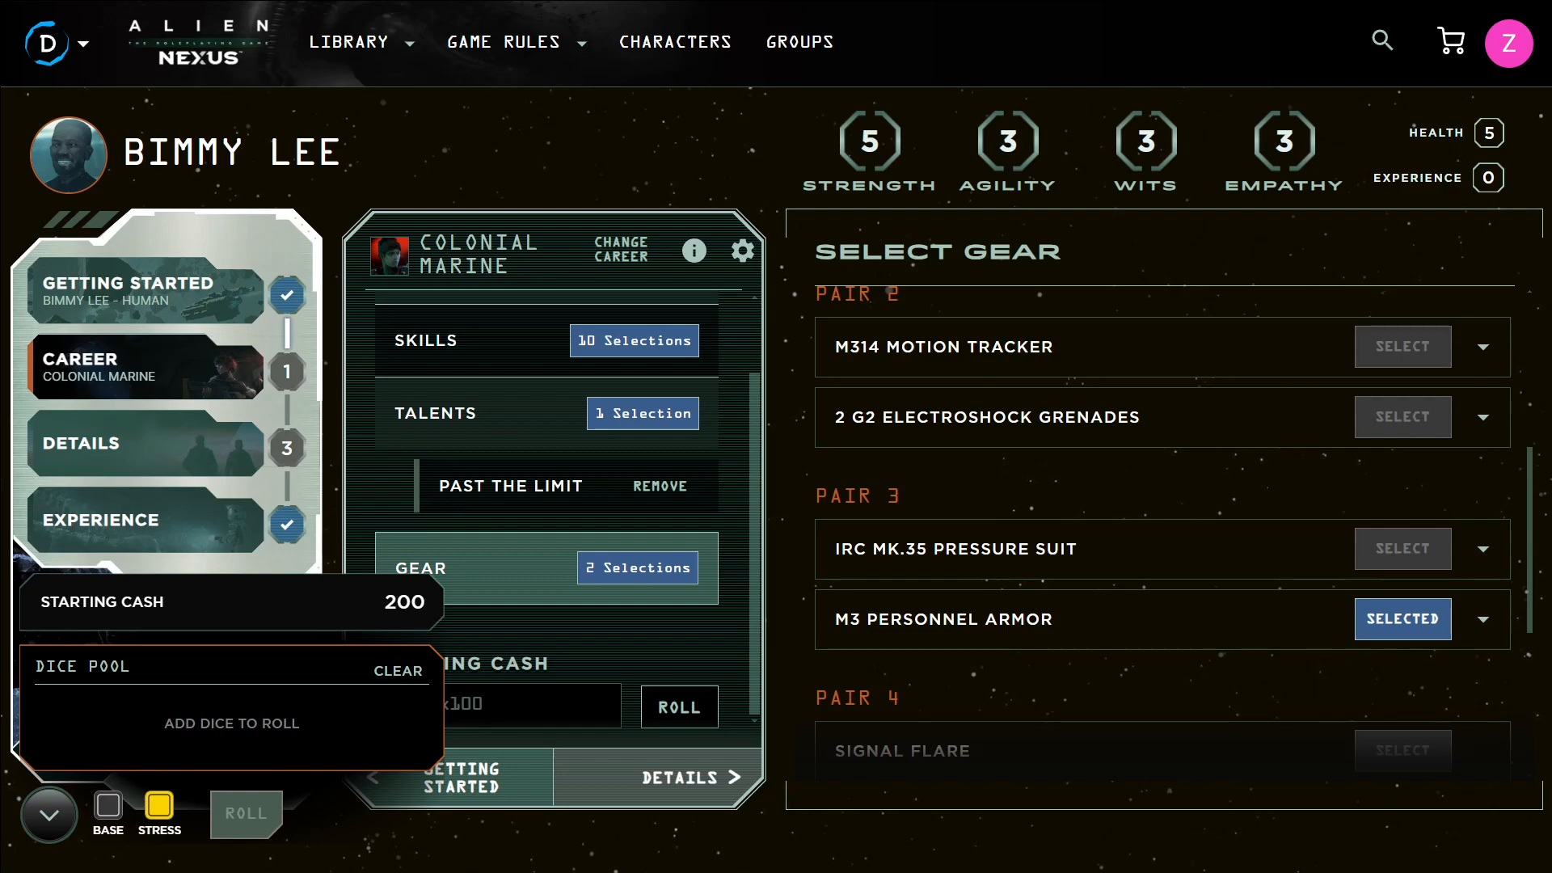
{"action": "left_click", "coordinate": [48, 815]}
{"action": "type", "text": "200"}
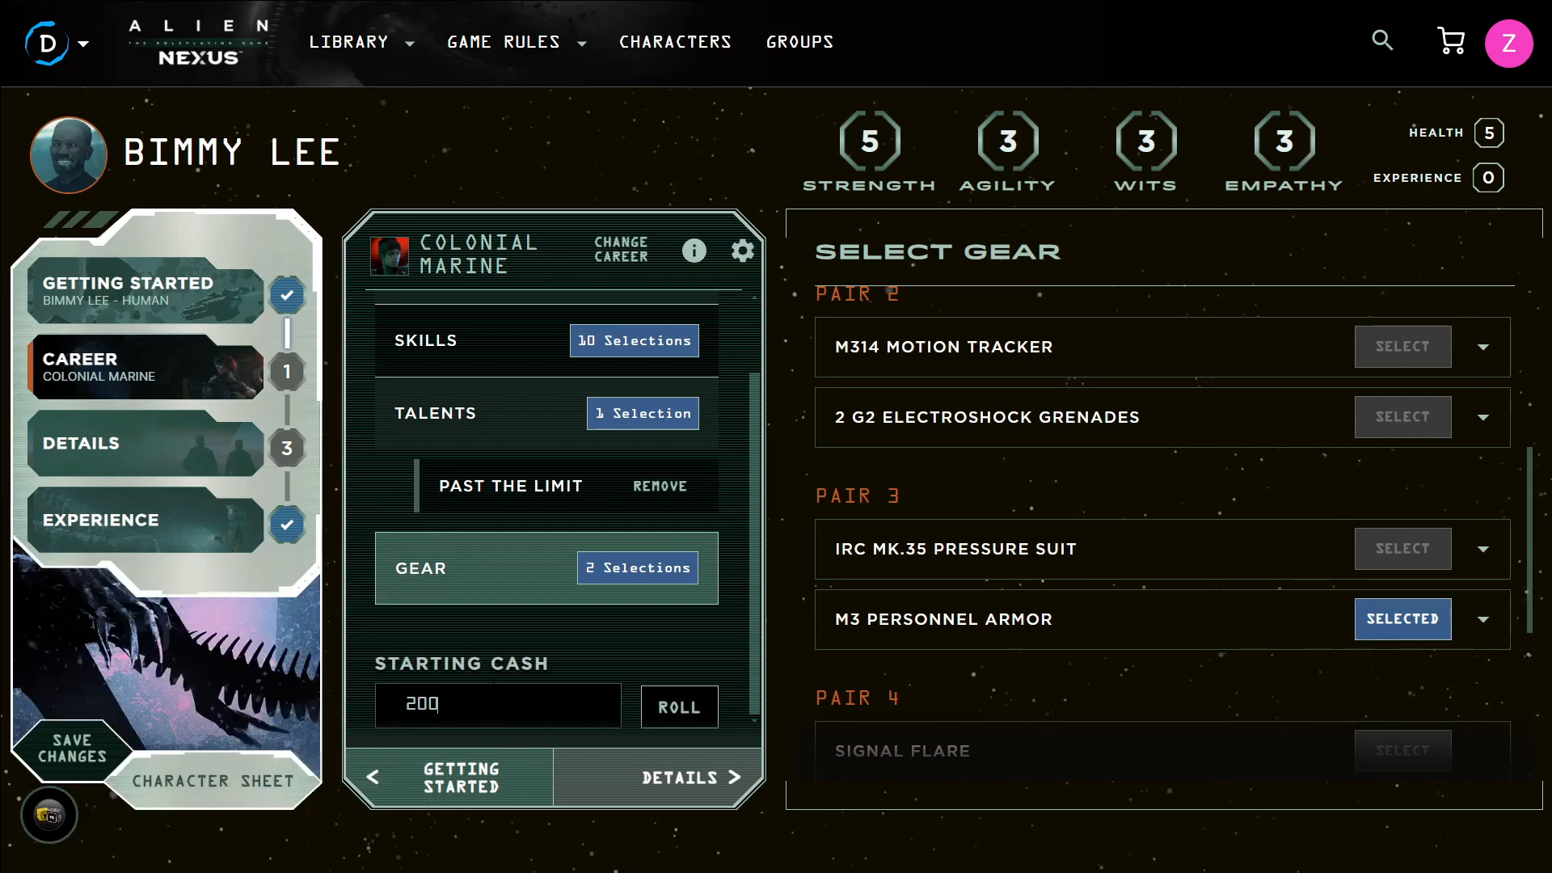
Open the details section, enter Dogtags as the signature item, and save changes
{"action": "left_click", "coordinate": [202, 445]}
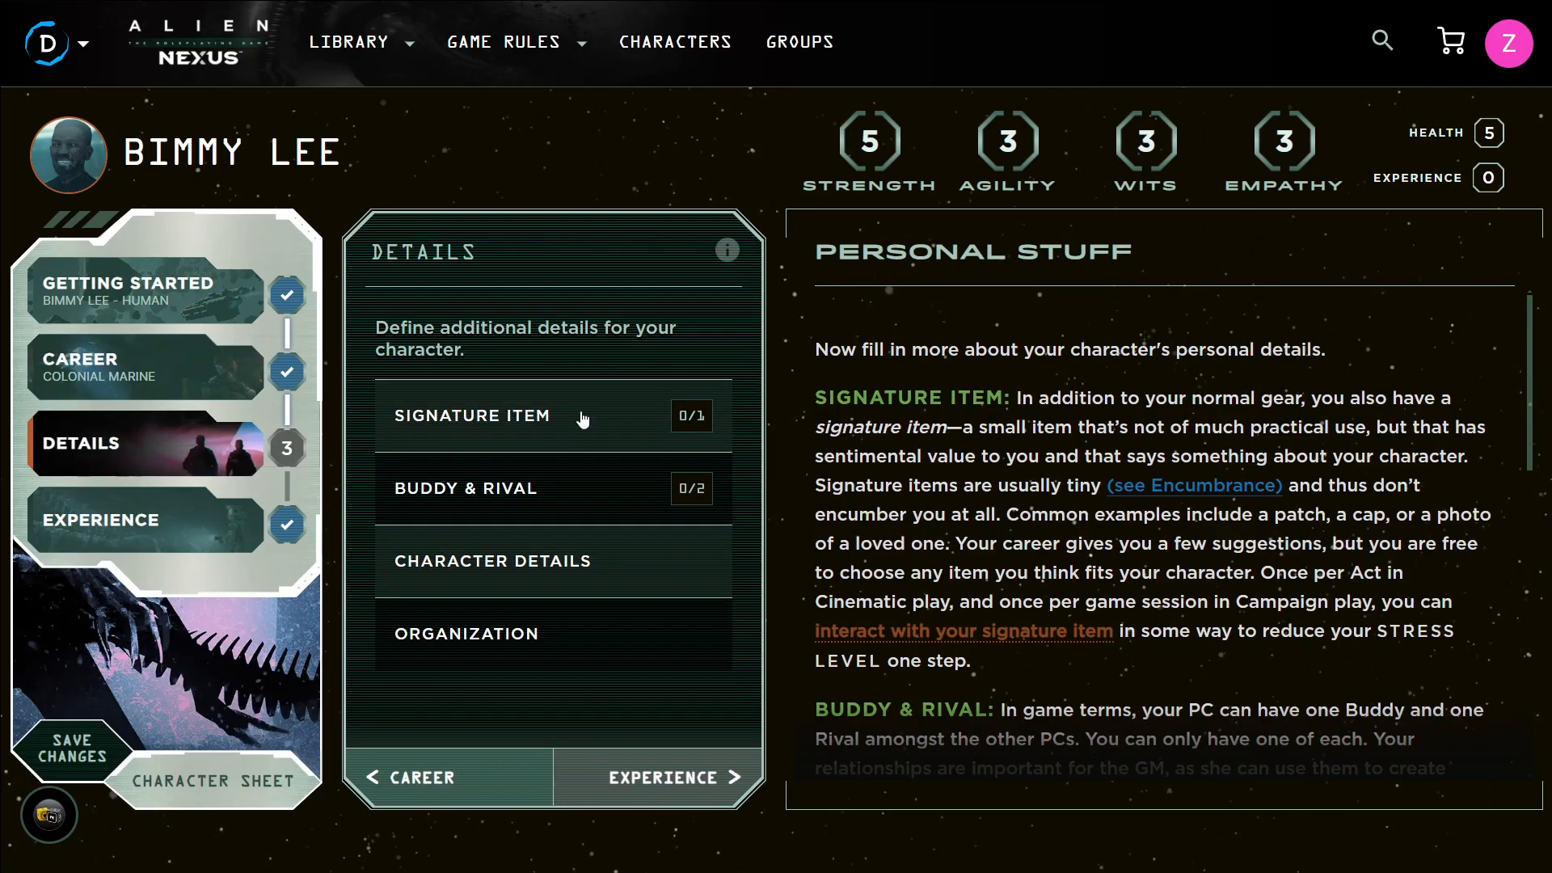
{"action": "left_click", "coordinate": [658, 418]}
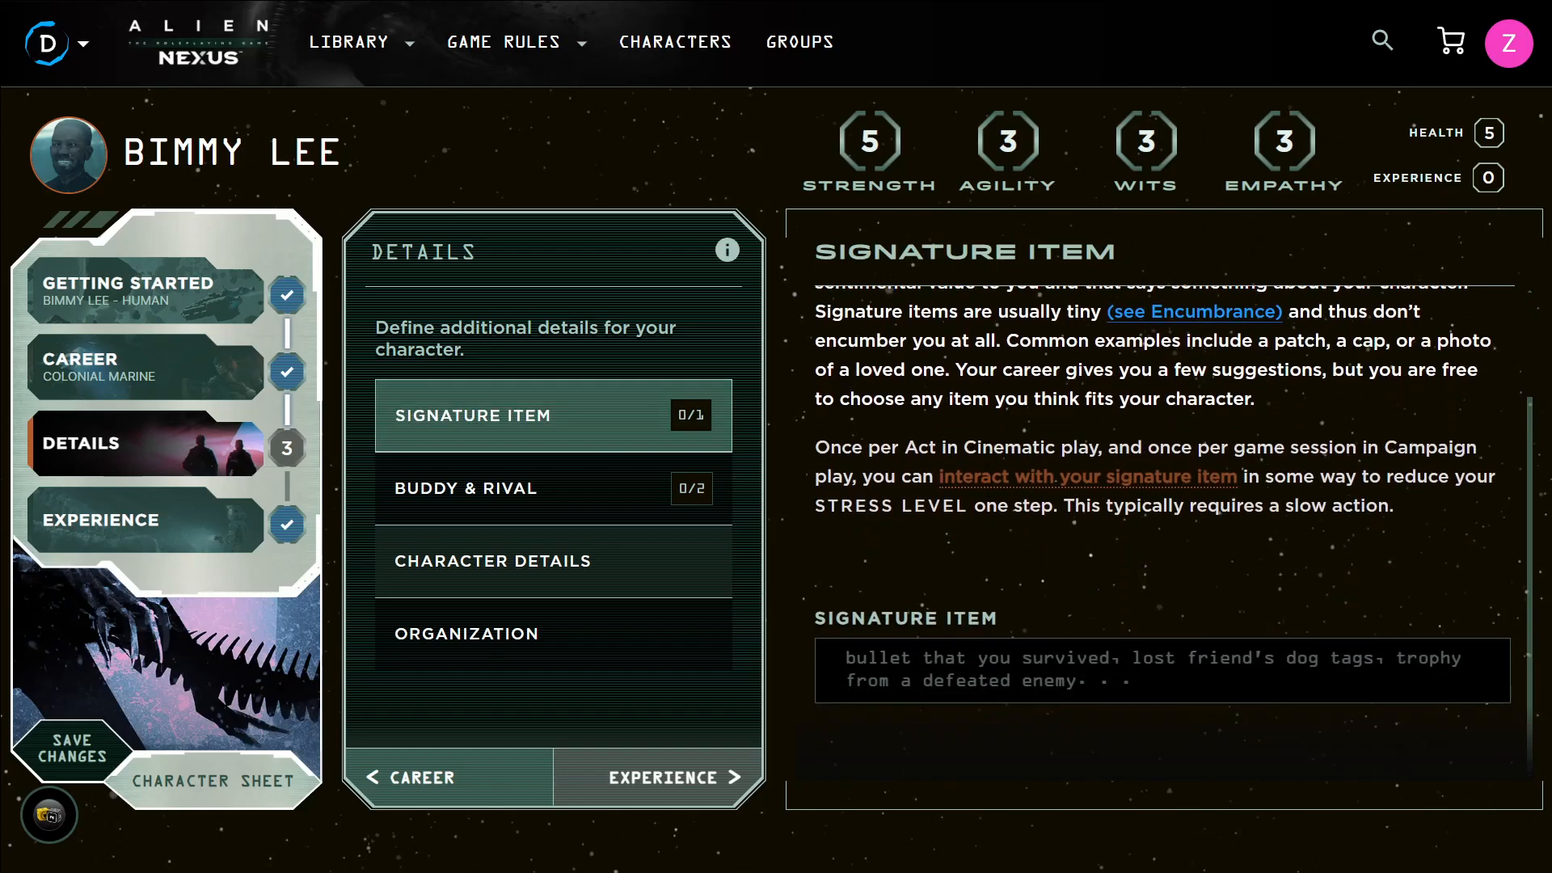
{"action": "type", "text": "Dogtags"}
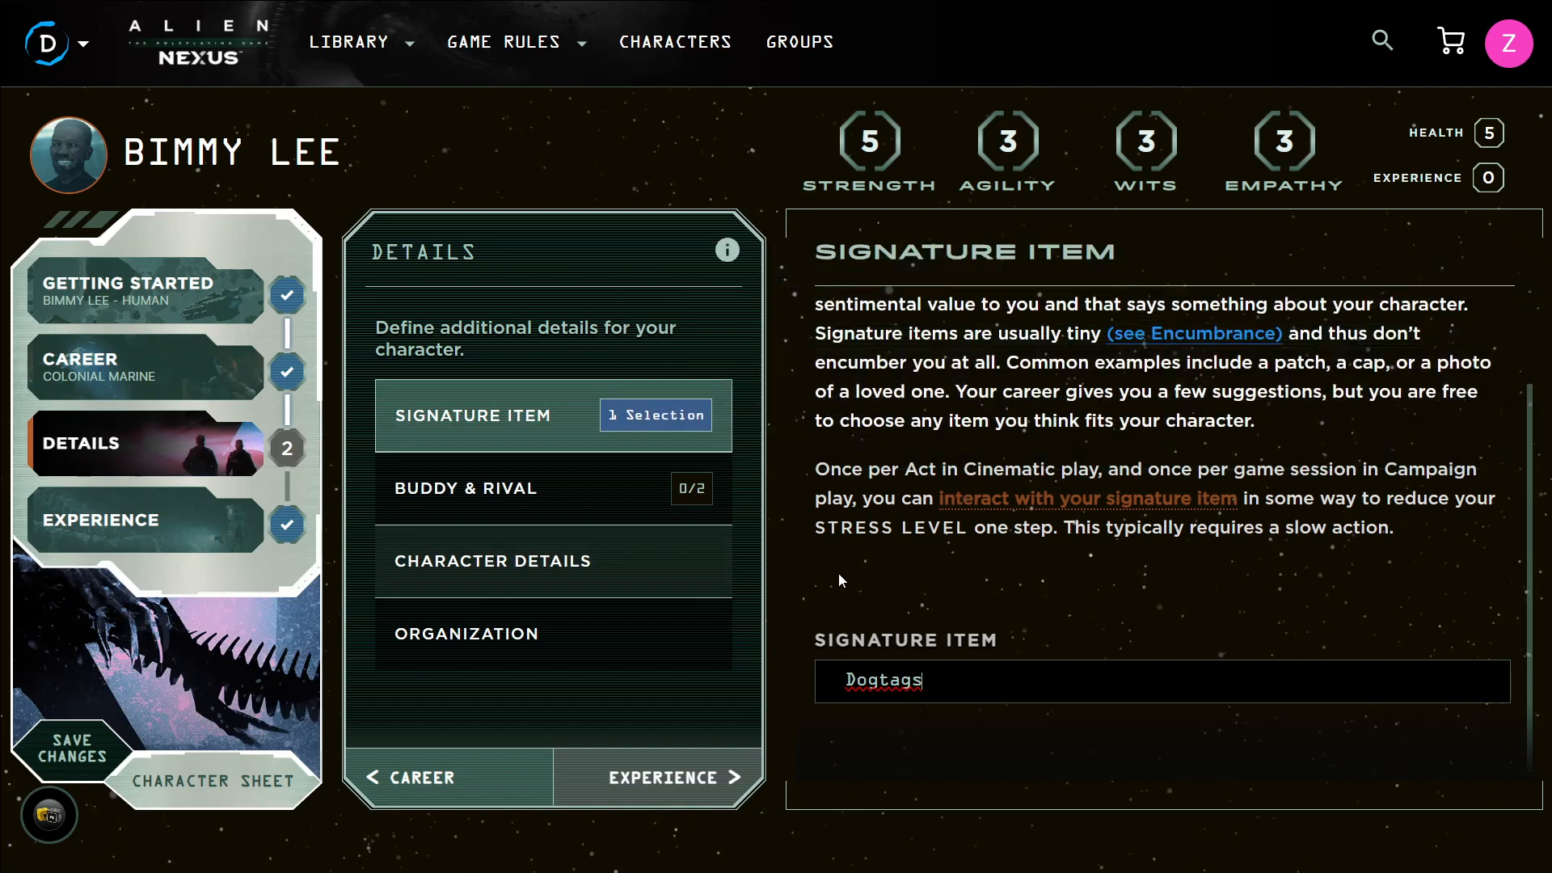
{"action": "left_click", "coordinate": [72, 748]}
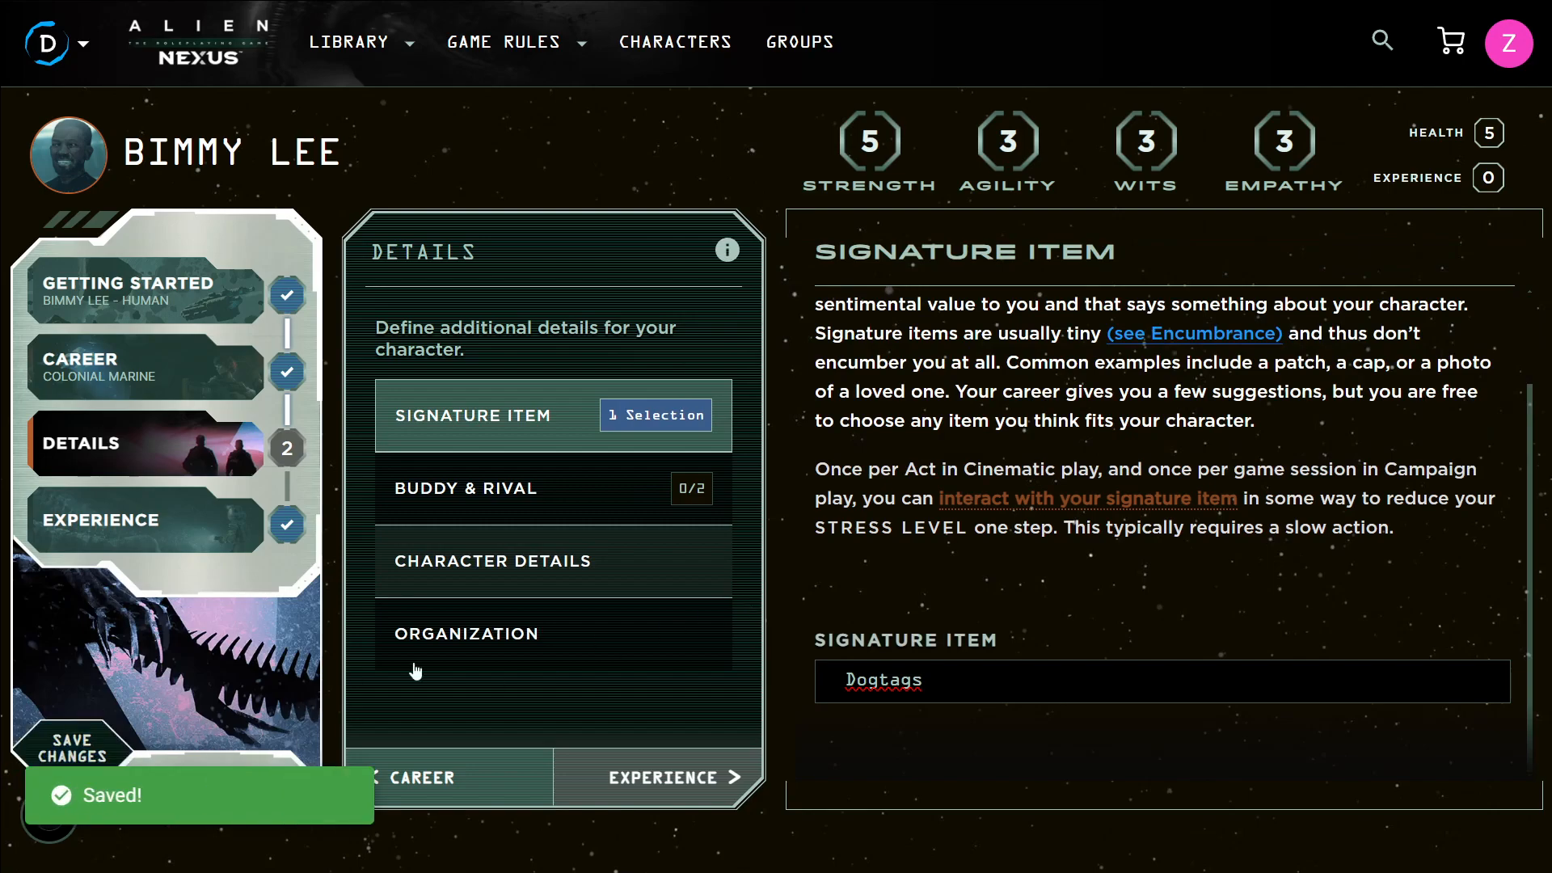
Select Weyland-Yutani as the character's organization
{"action": "left_click", "coordinate": [617, 637]}
{"action": "scroll", "coordinate": [1377, 434], "scroll_direction": "down", "scroll_amount": 10}
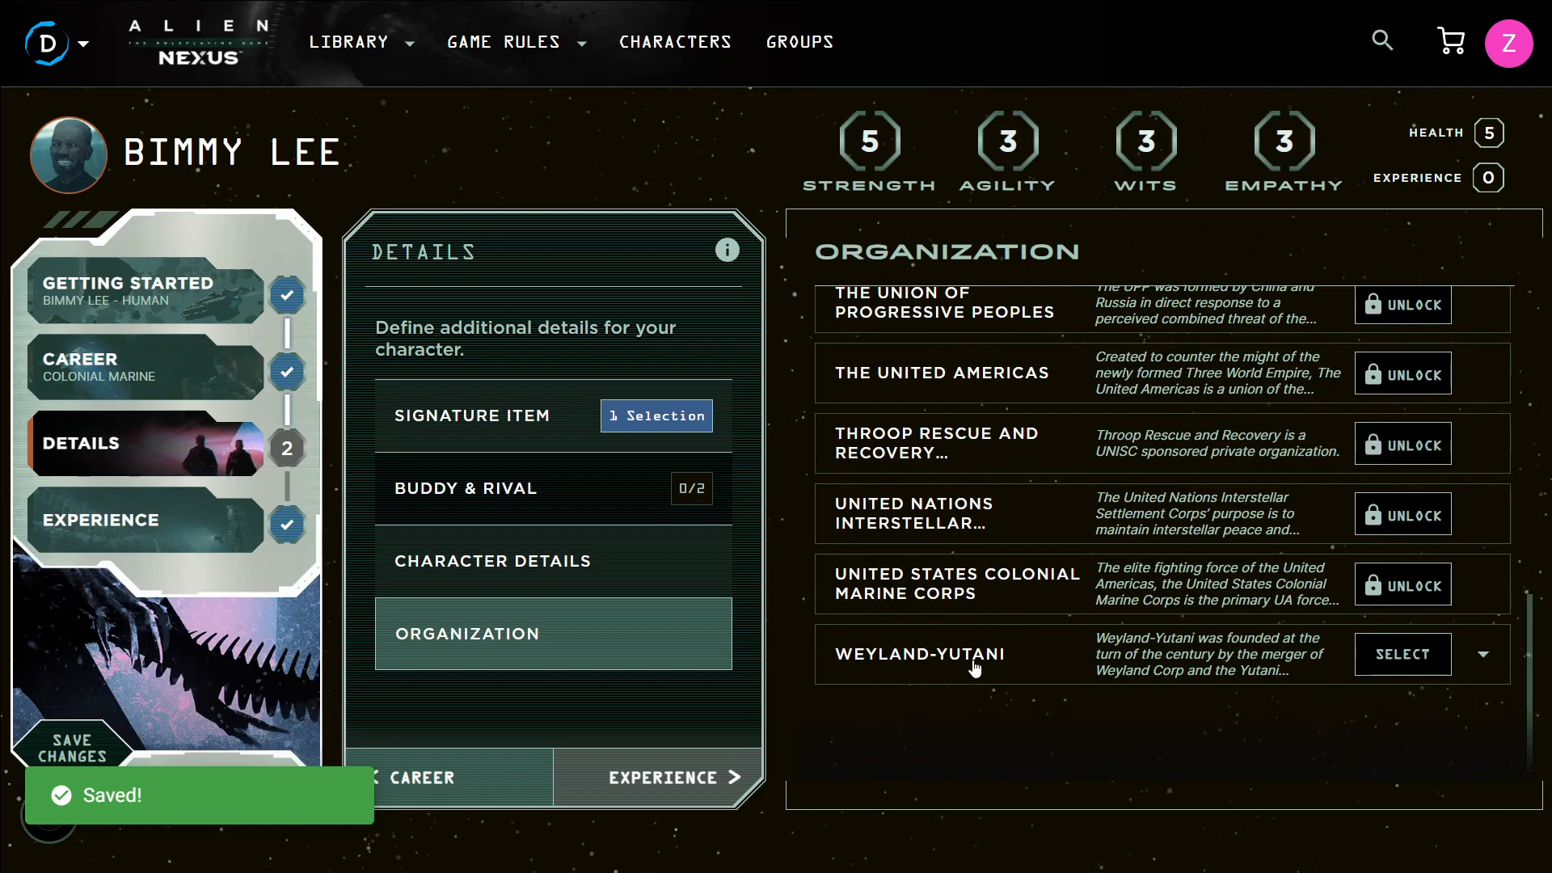
{"action": "left_click", "coordinate": [1413, 658]}
Enter My dog named "Woof!" as the buddy and save changes
{"action": "left_click", "coordinate": [517, 489]}
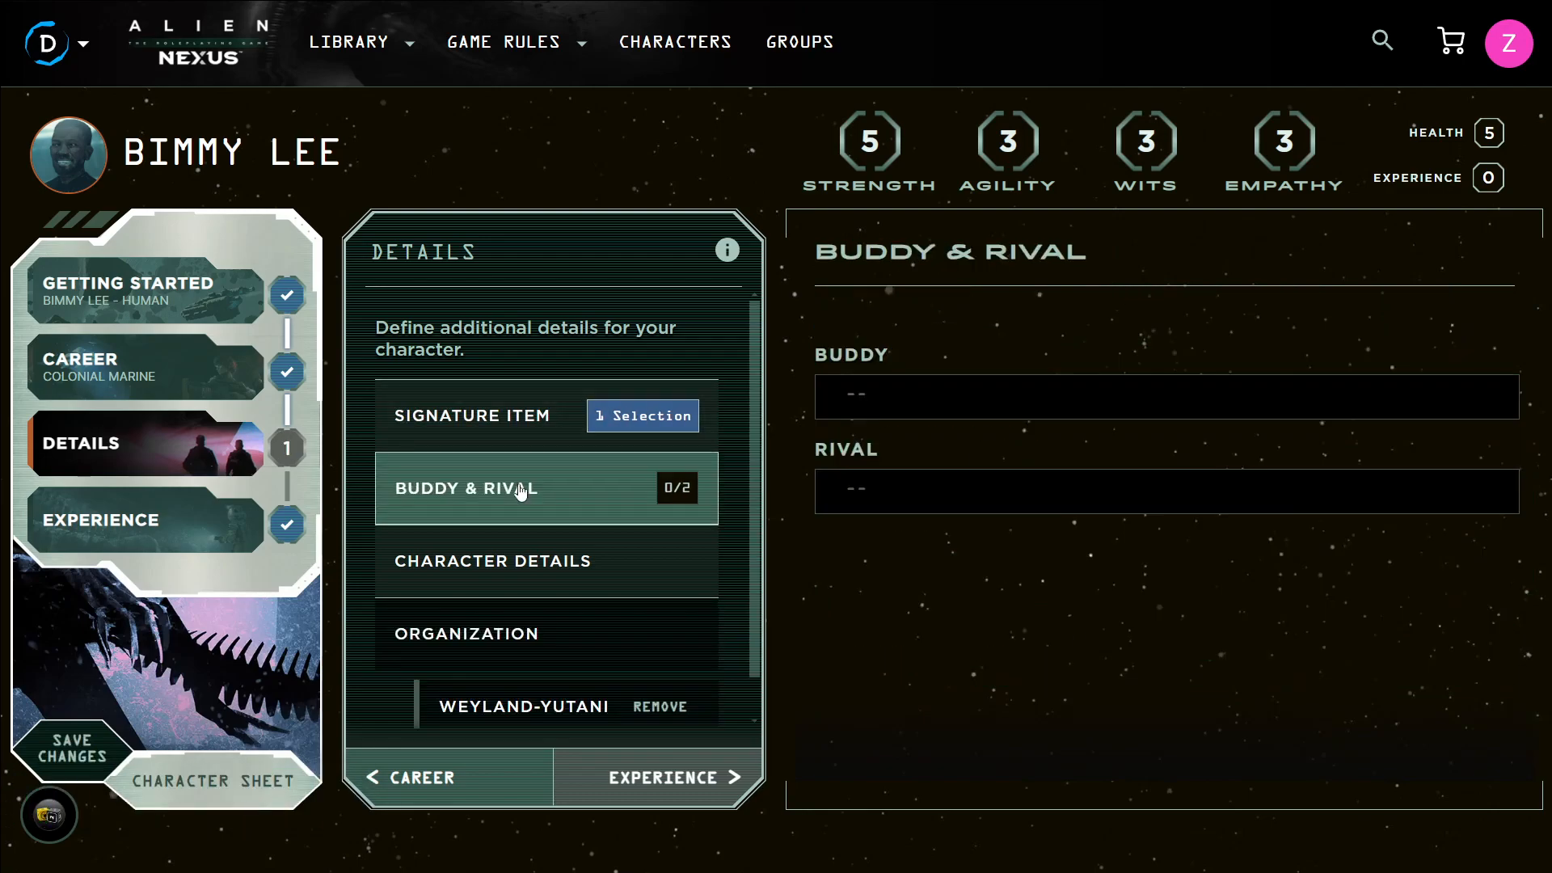
{"action": "scroll", "coordinate": [950, 569], "scroll_direction": "down", "scroll_amount": 5}
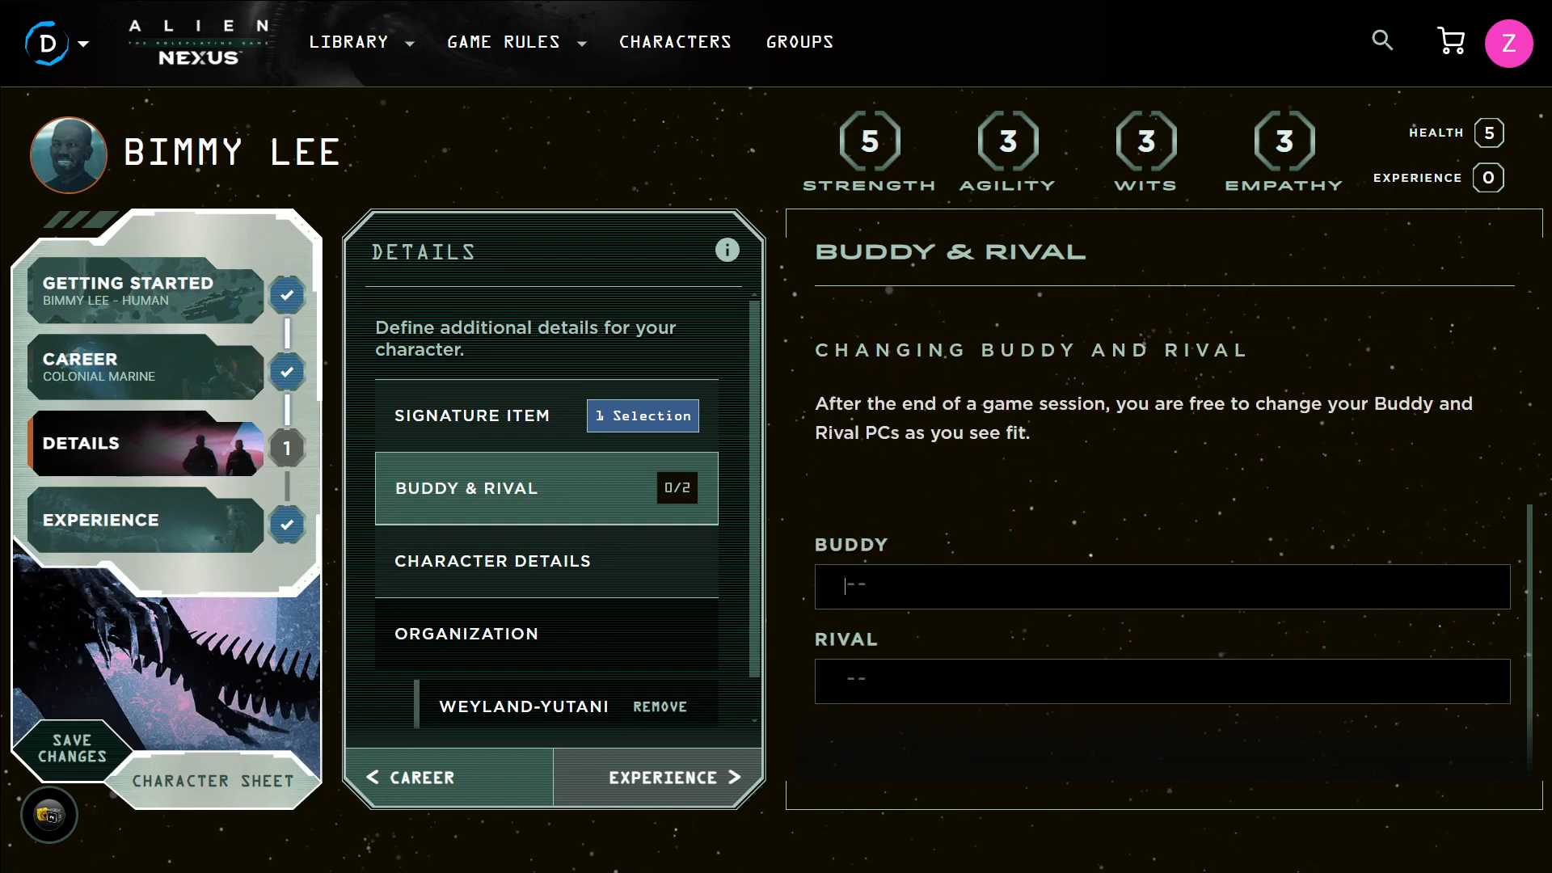
{"action": "type", "text": "My dog named \"Woof!"}
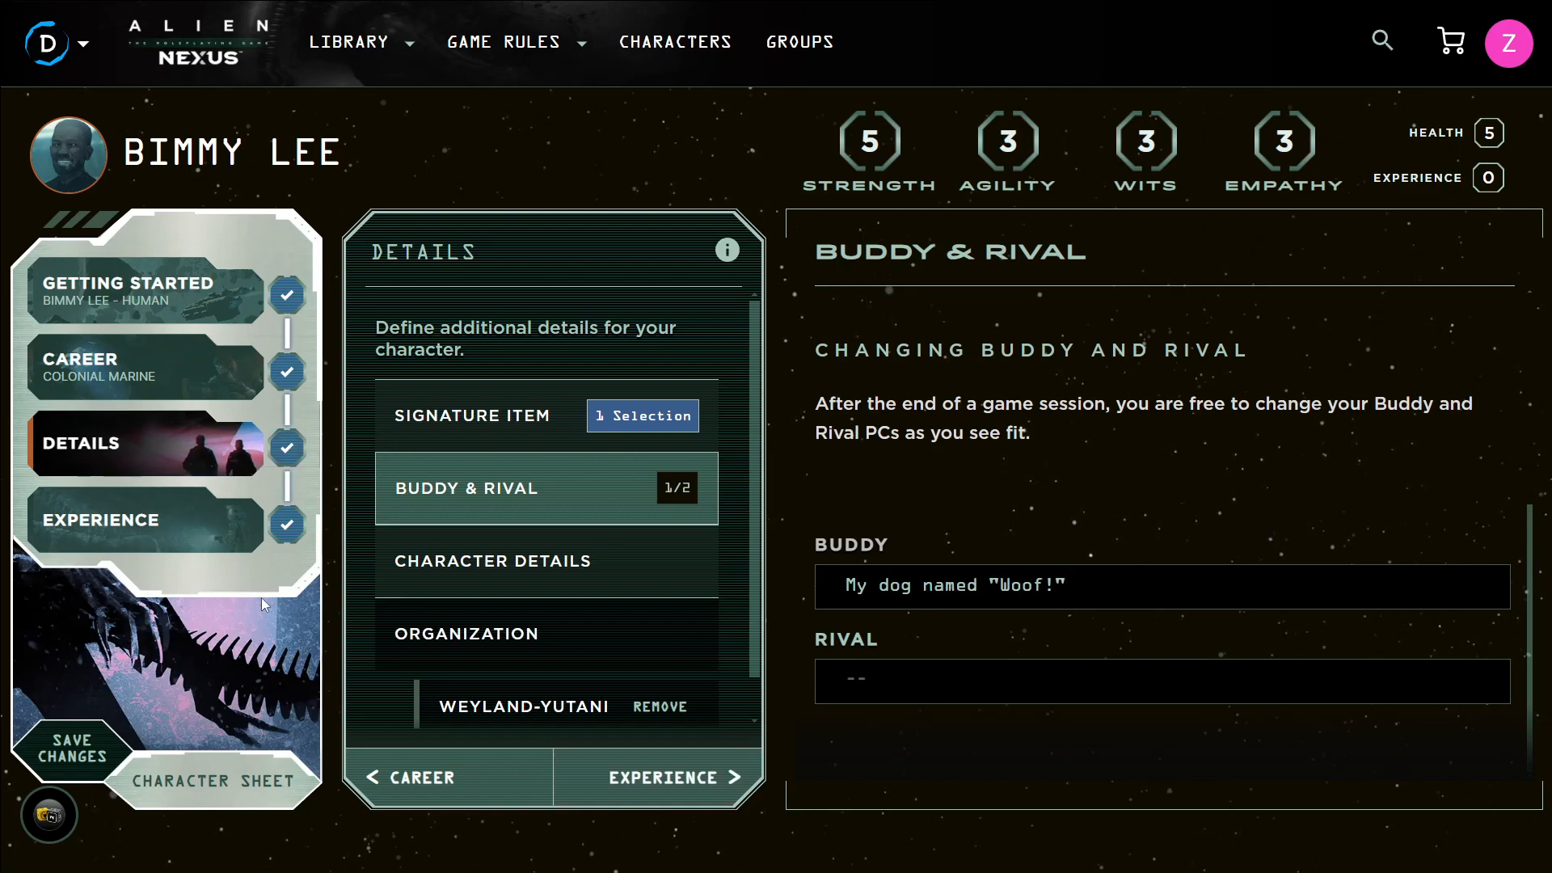
{"action": "left_click", "coordinate": [90, 753]}
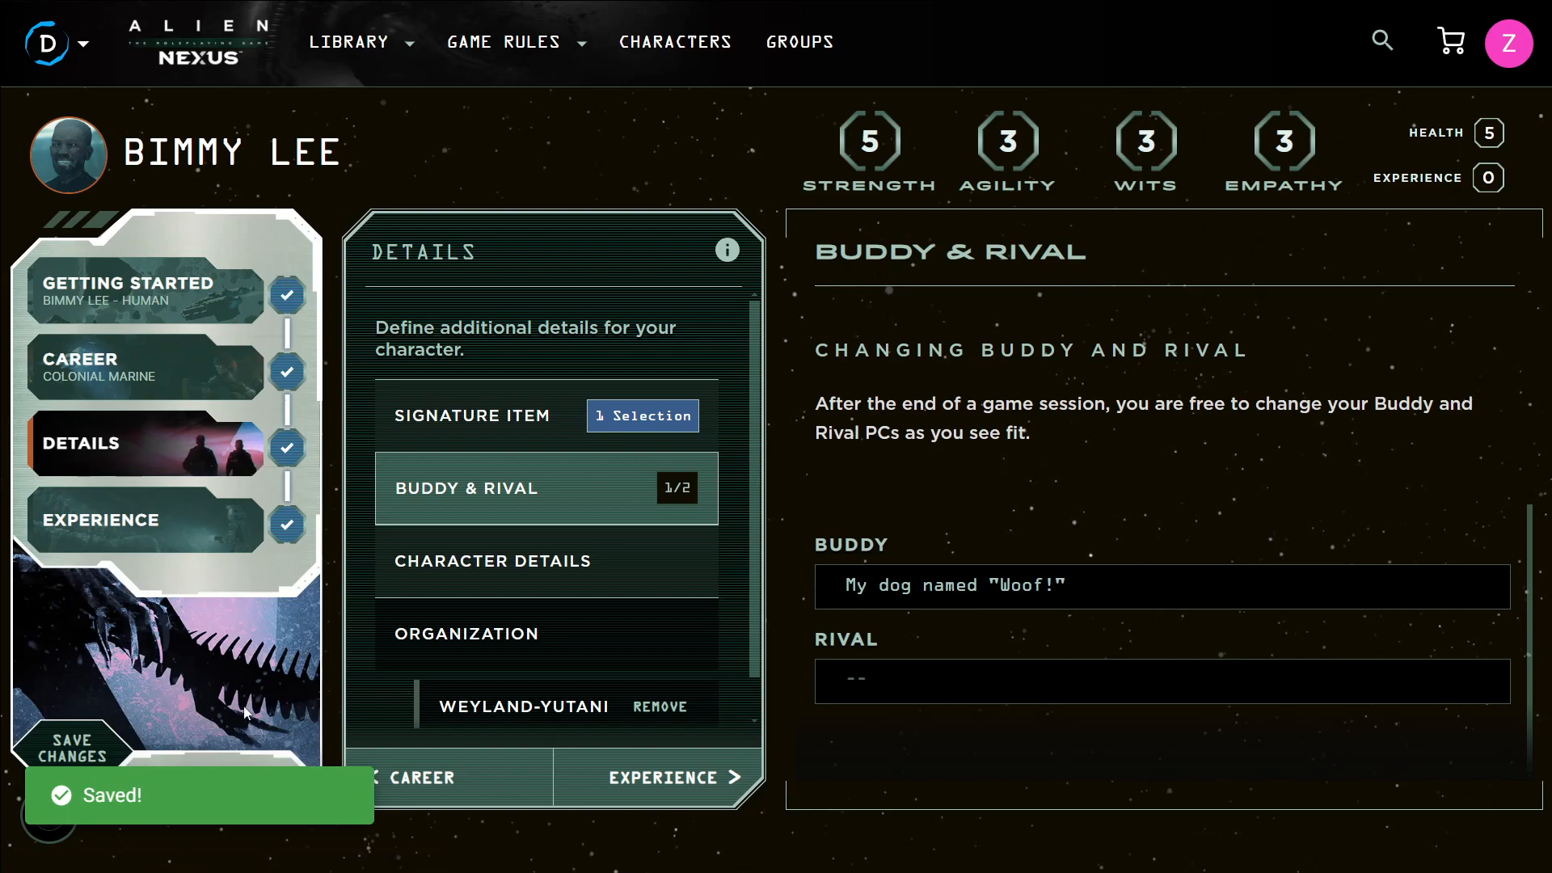
Open the character sheet and review its stats and sections
{"action": "left_click", "coordinate": [252, 748]}
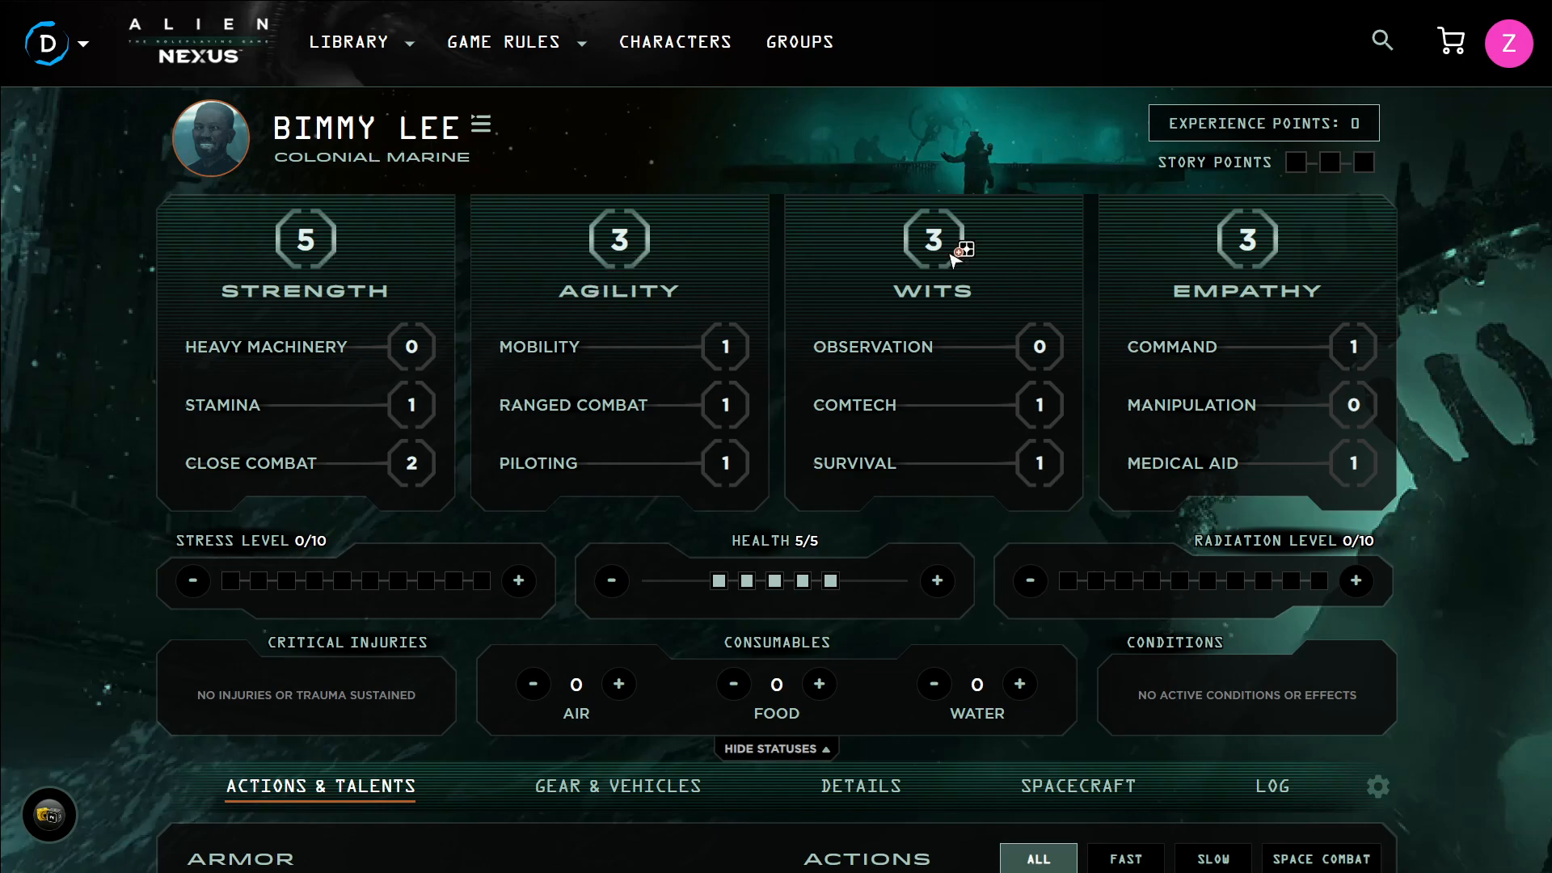
{"action": "scroll", "coordinate": [1257, 231], "scroll_direction": "down", "scroll_amount": 3}
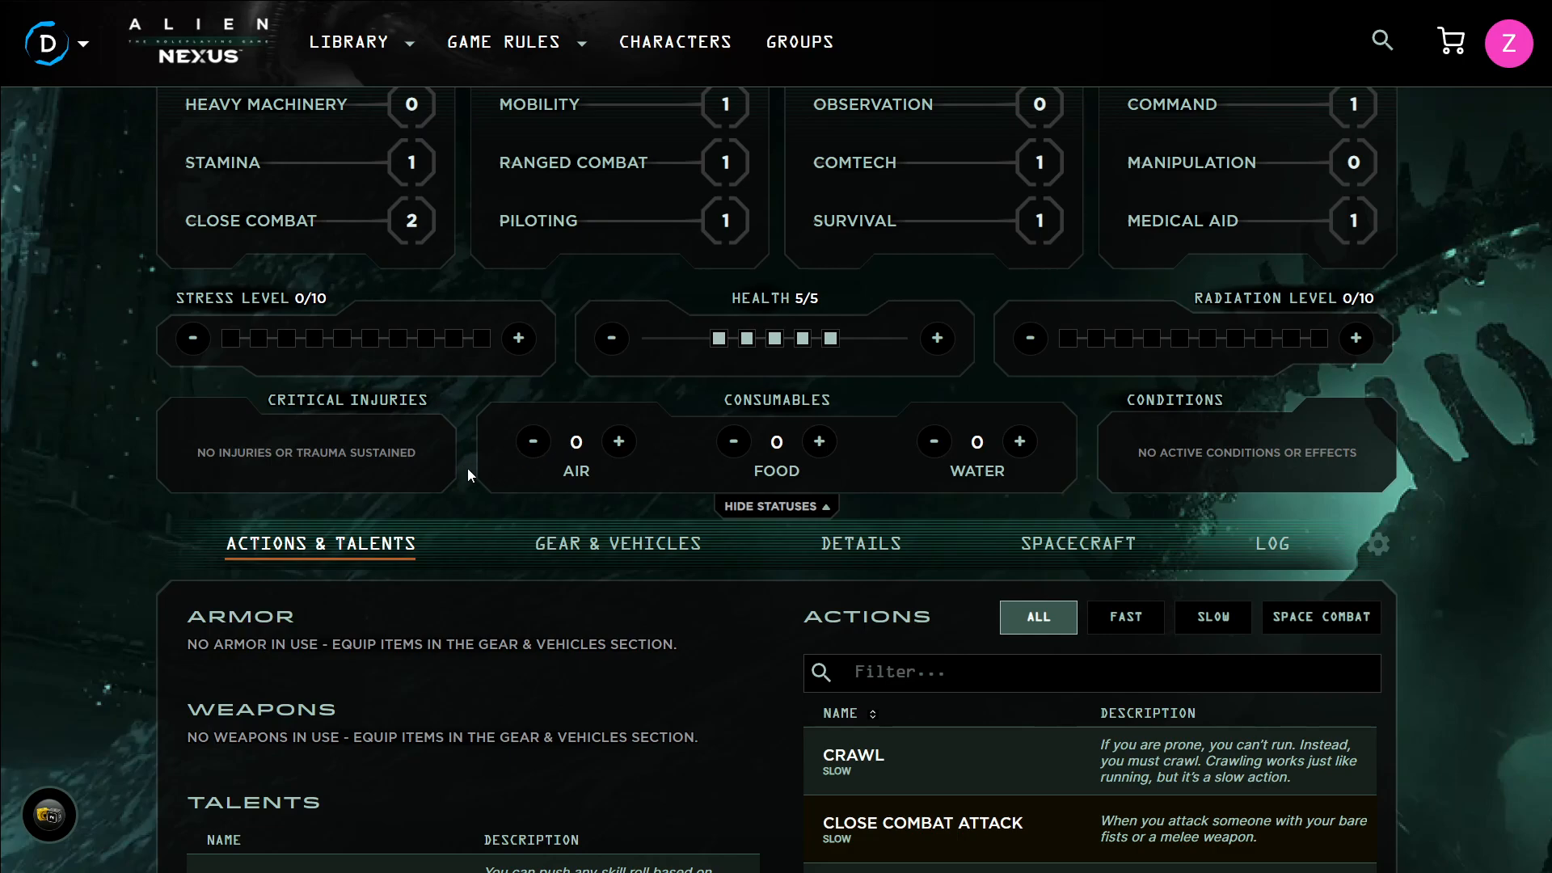
Set the character's stress level to 1
{"action": "scroll", "coordinate": [686, 469], "scroll_direction": "up", "scroll_amount": 3}
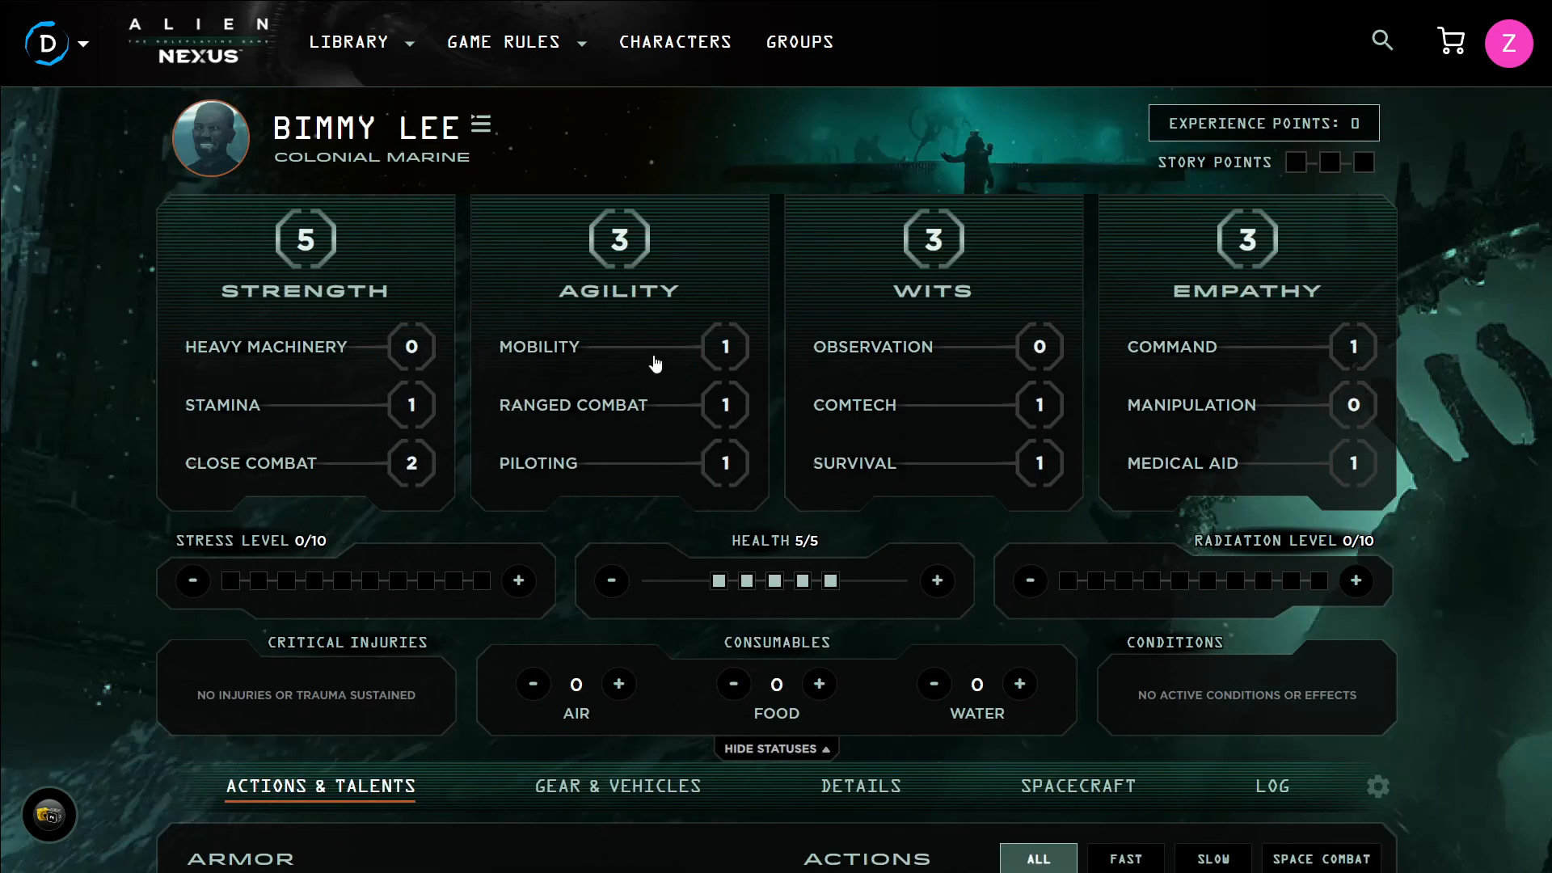
{"action": "scroll", "coordinate": [966, 413], "scroll_direction": "down", "scroll_amount": 5}
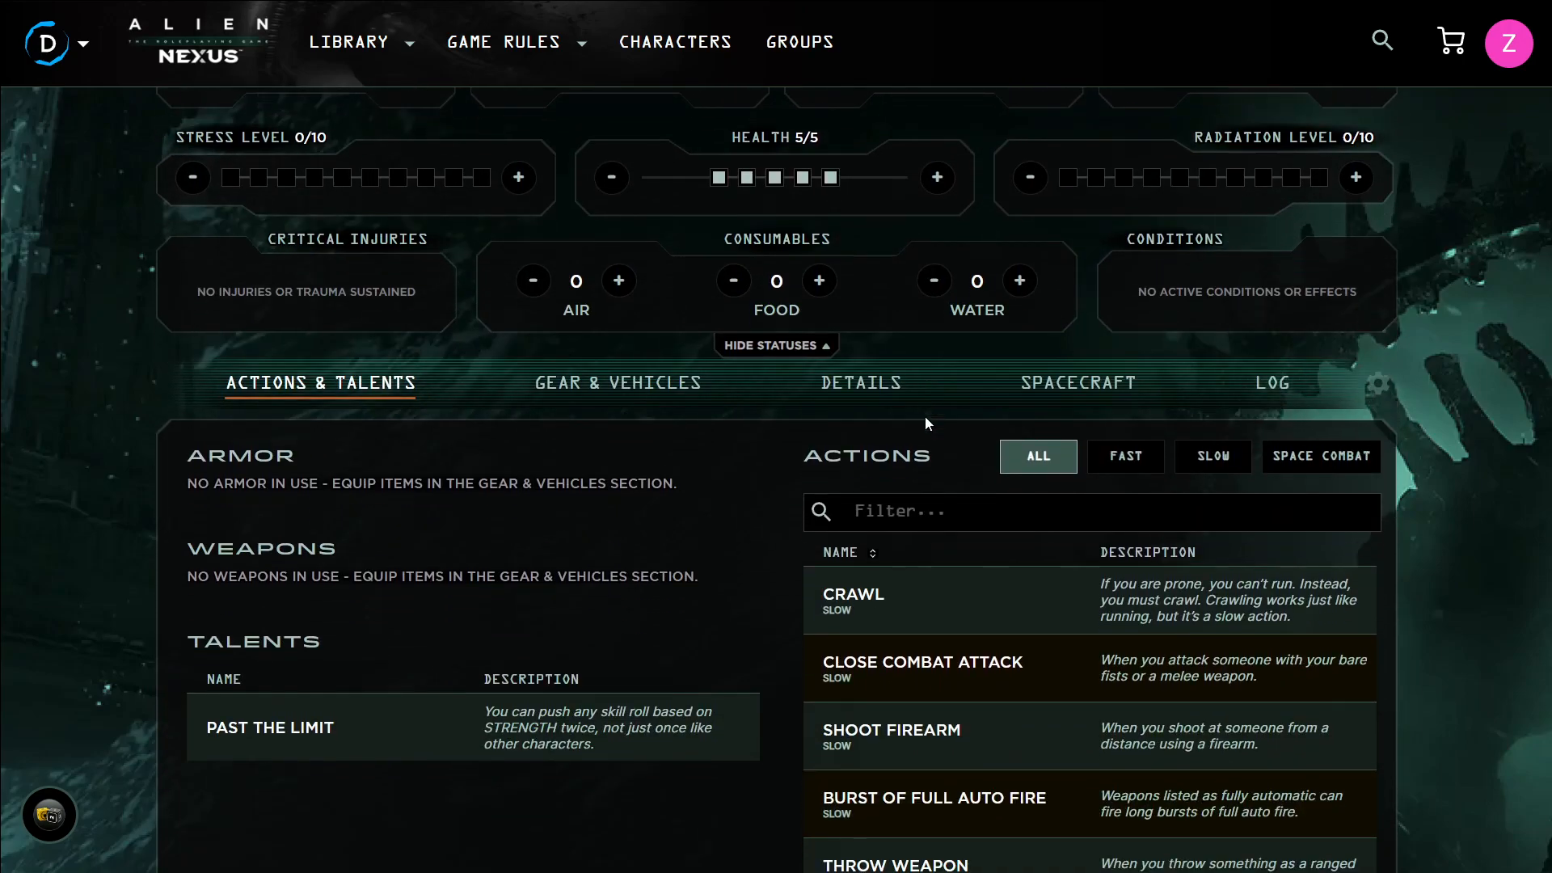
{"action": "scroll", "coordinate": [925, 416], "scroll_direction": "up", "scroll_amount": 2}
{"action": "left_click", "coordinate": [515, 338]}
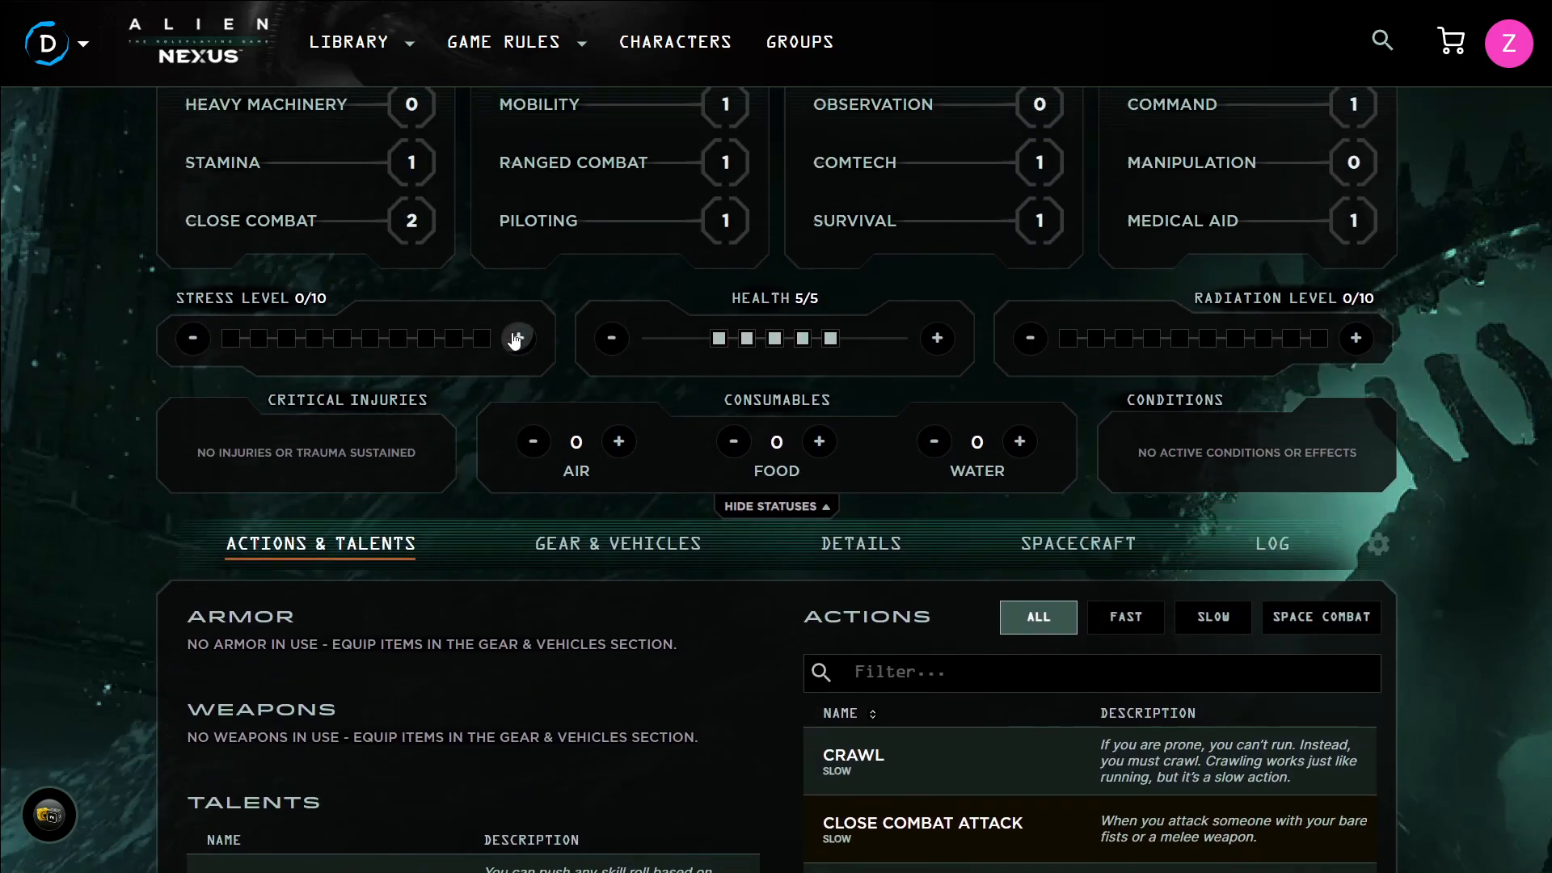
{"action": "scroll", "coordinate": [539, 521], "scroll_direction": "up", "scroll_amount": 2}
{"action": "left_click", "coordinate": [518, 501]}
{"action": "left_click", "coordinate": [518, 501]}
{"action": "left_click", "coordinate": [193, 500]}
{"action": "left_click", "coordinate": [193, 500]}
Lower the health tracker and restore it to full 5
{"action": "left_click", "coordinate": [612, 500]}
{"action": "left_click", "coordinate": [612, 500]}
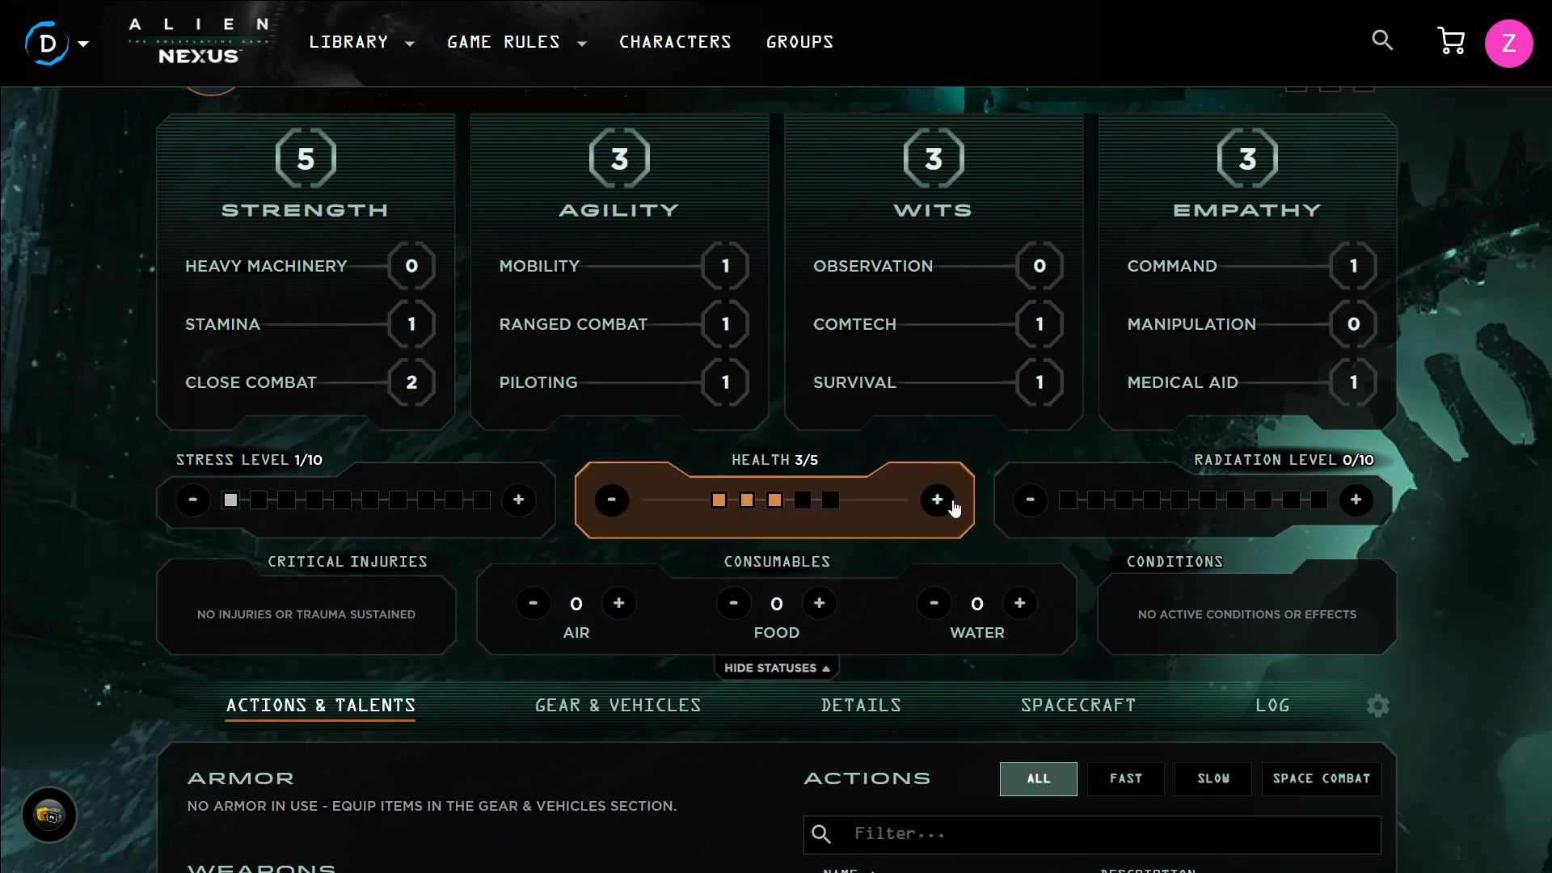
{"action": "left_click", "coordinate": [612, 499]}
{"action": "left_click", "coordinate": [615, 500]}
{"action": "left_click", "coordinate": [615, 501]}
{"action": "double_click", "coordinate": [950, 502]}
{"action": "left_click", "coordinate": [938, 501]}
{"action": "left_click", "coordinate": [937, 501]}
{"action": "left_click", "coordinate": [938, 501]}
{"action": "left_click", "coordinate": [938, 500]}
{"action": "left_click", "coordinate": [938, 500]}
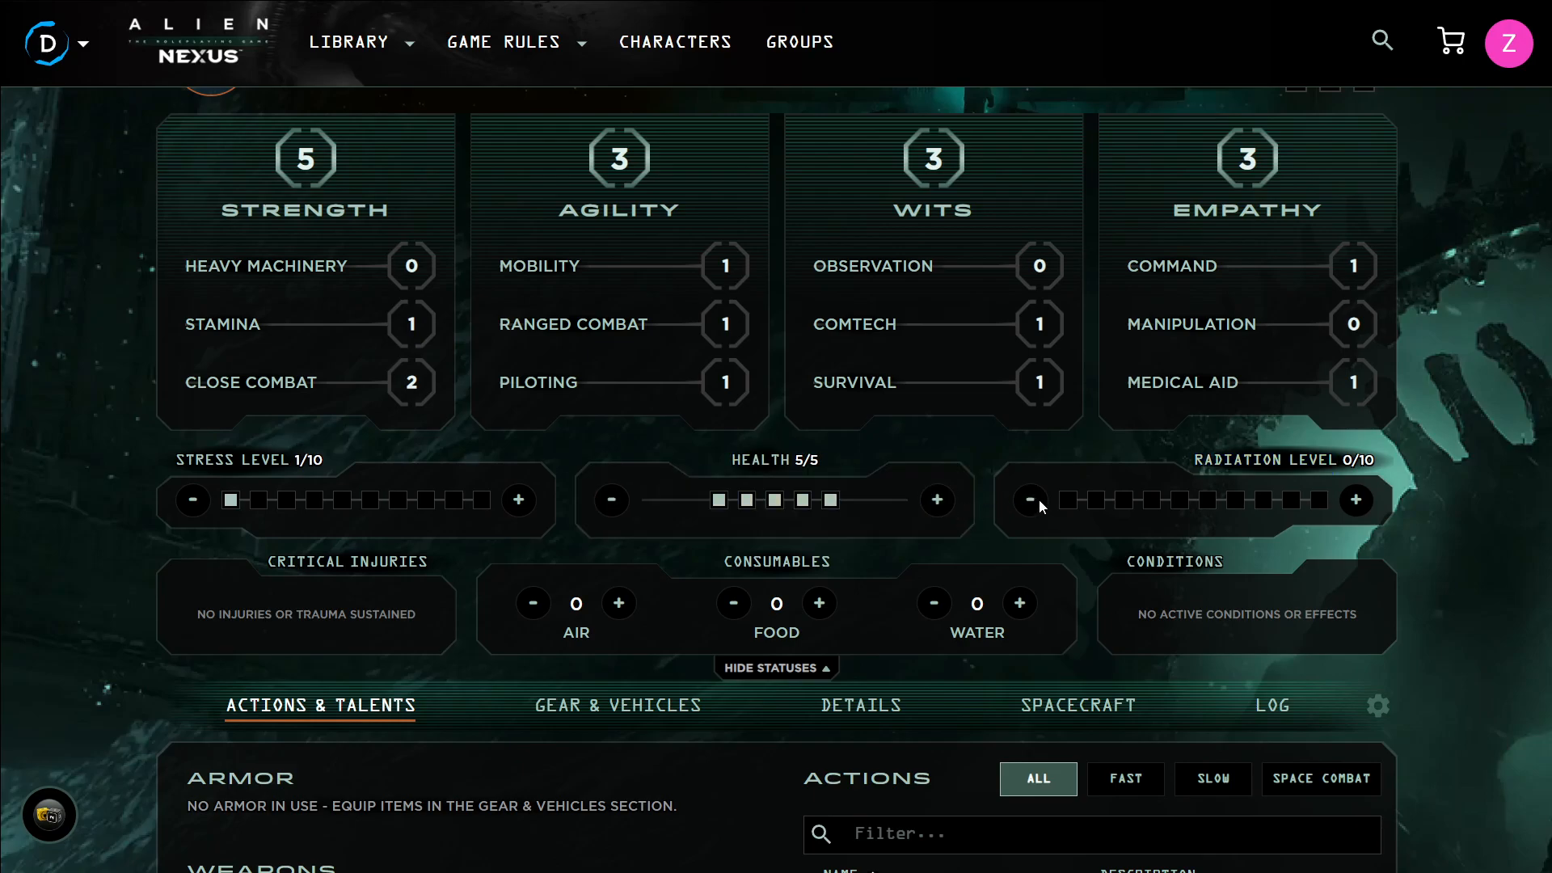
Raise the radiation level to 7, then lower it back to 0
{"action": "double_click", "coordinate": [1357, 501]}
{"action": "left_click", "coordinate": [1357, 501]}
{"action": "left_click", "coordinate": [1357, 501]}
{"action": "left_click", "coordinate": [1357, 501]}
{"action": "left_click", "coordinate": [1357, 501]}
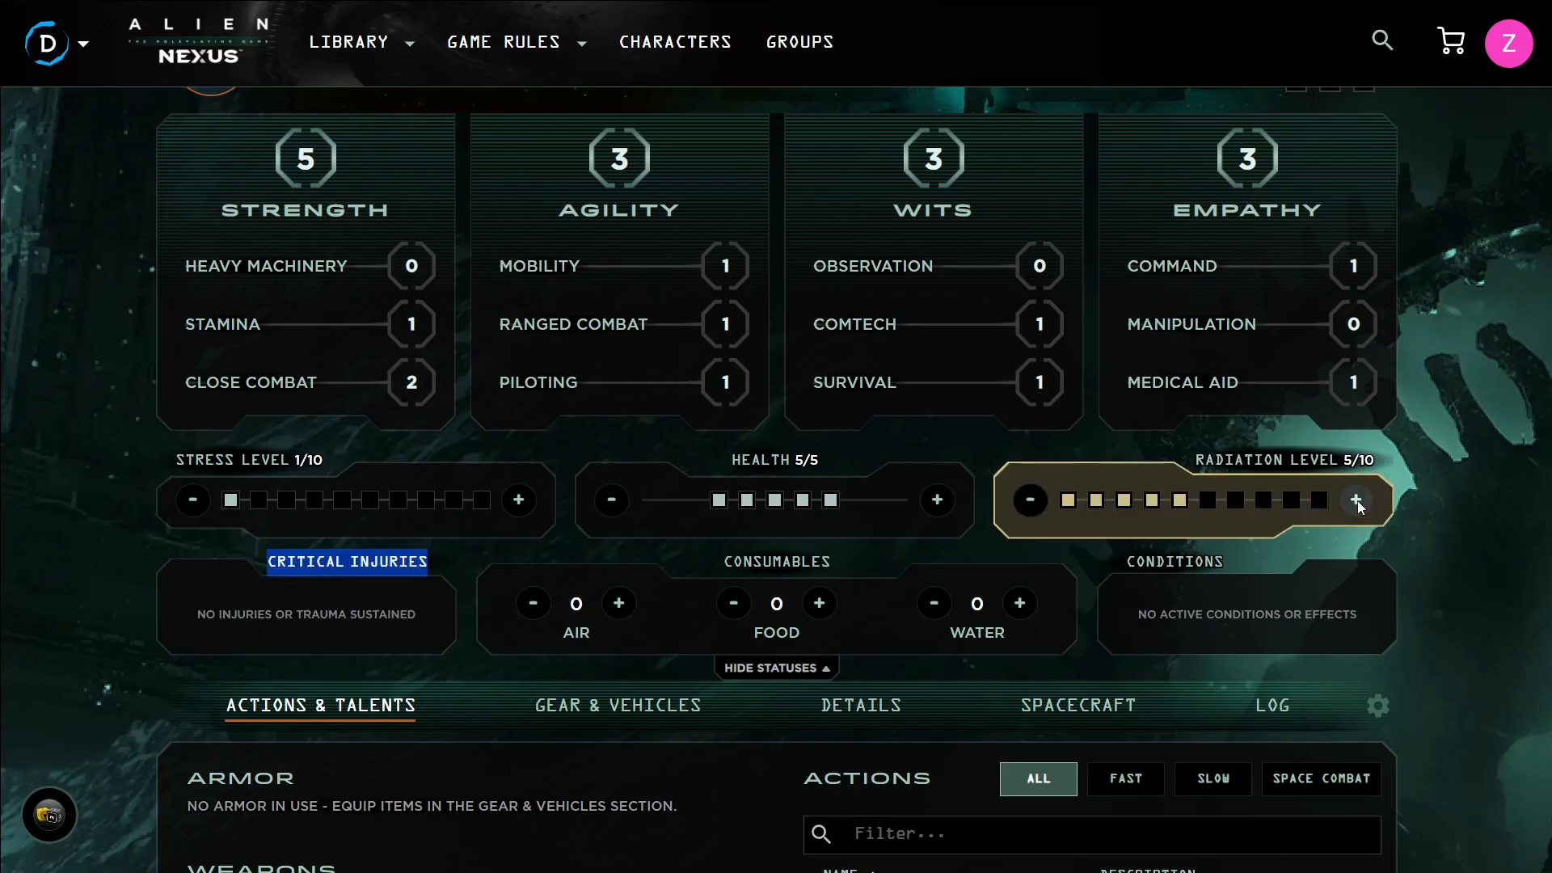
{"action": "left_click", "coordinate": [1033, 501]}
{"action": "left_click", "coordinate": [1035, 501]}
{"action": "left_click", "coordinate": [1041, 502]}
{"action": "left_click", "coordinate": [1041, 502]}
{"action": "left_click", "coordinate": [1041, 502]}
{"action": "left_click", "coordinate": [1042, 502]}
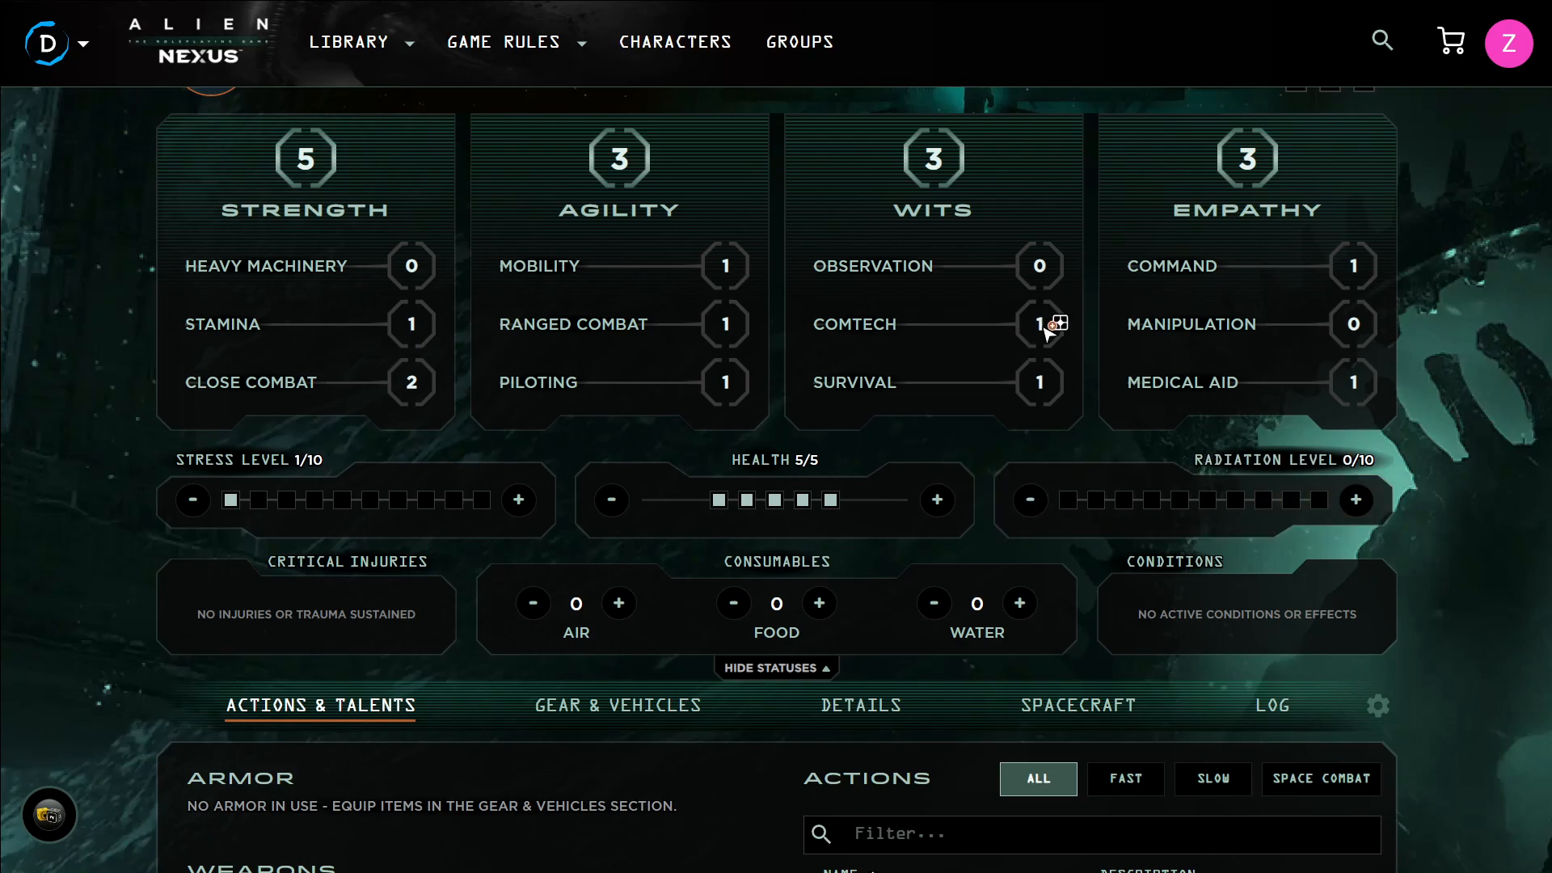
Add a Comtech skill roll with stress to the dice pool, review the pool and close it
{"action": "left_click", "coordinate": [1045, 323]}
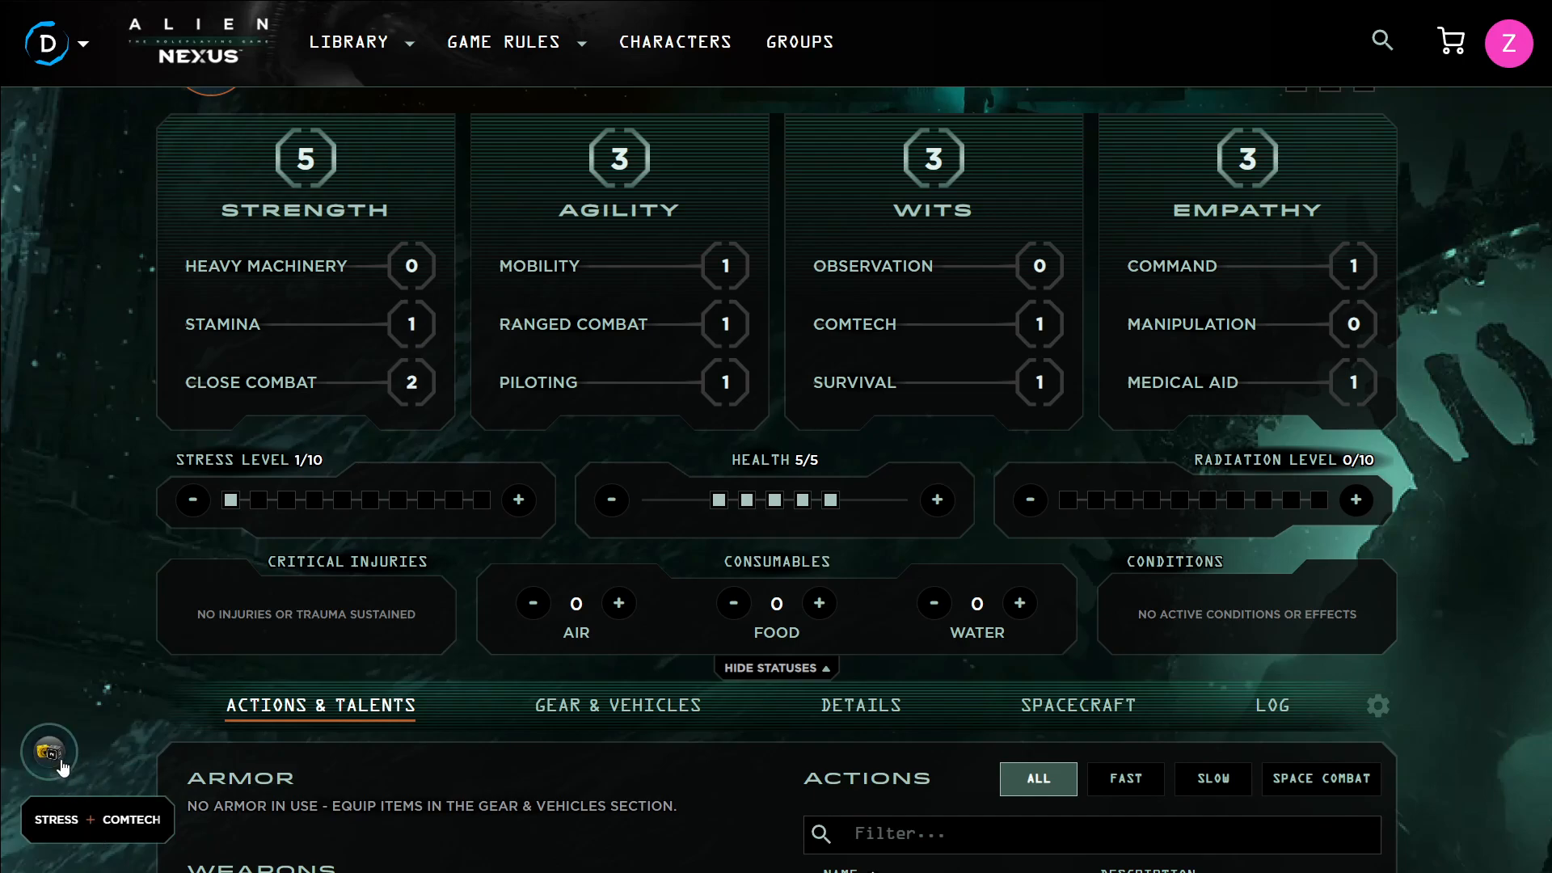
{"action": "left_click", "coordinate": [48, 750]}
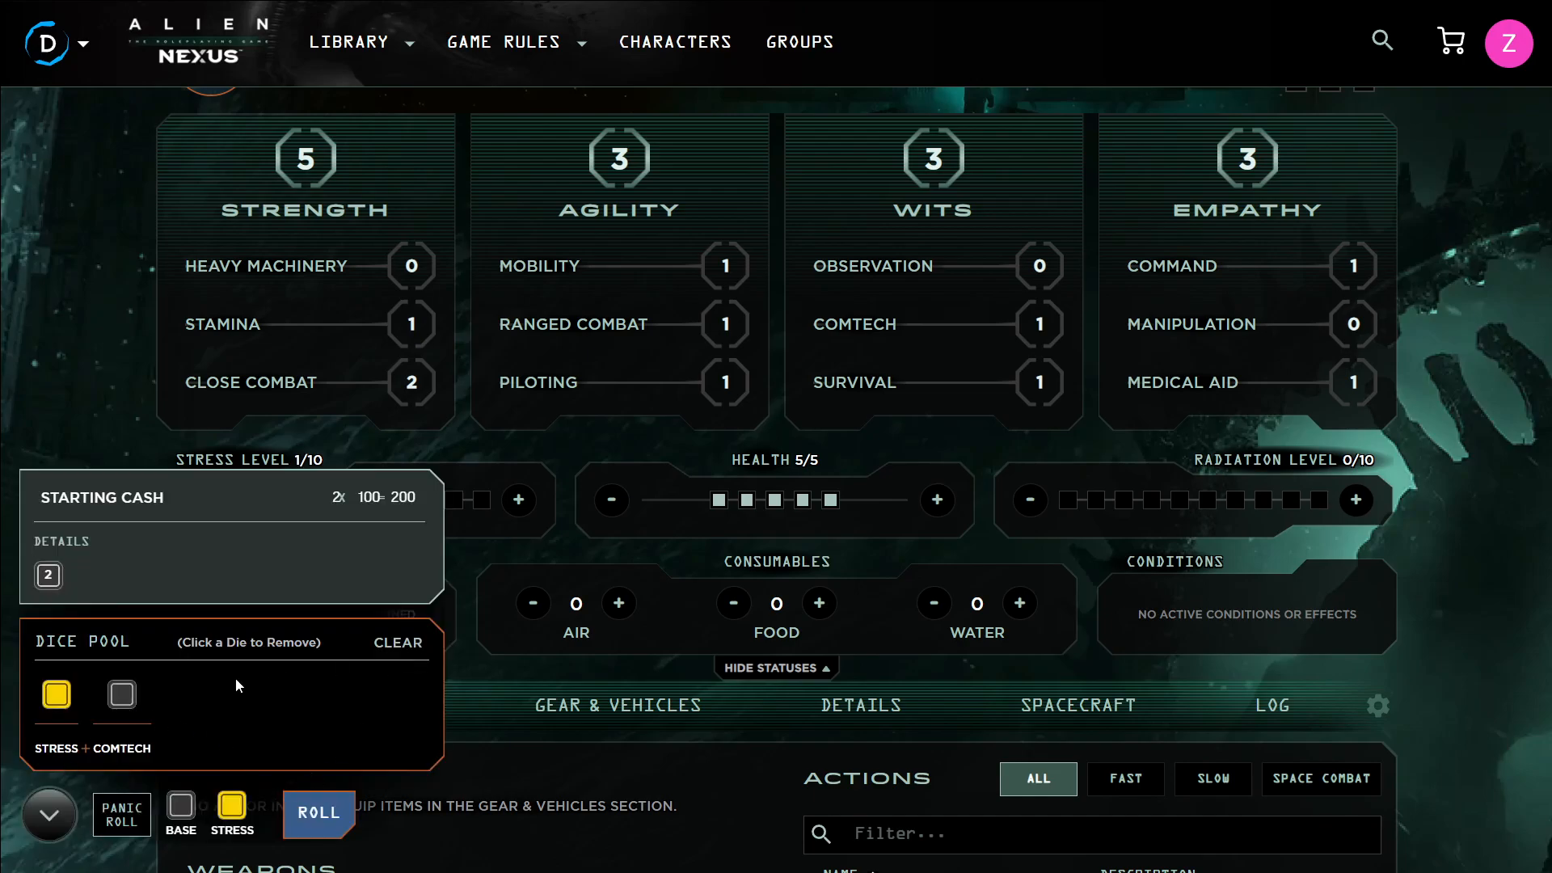
{"action": "left_click", "coordinate": [582, 722]}
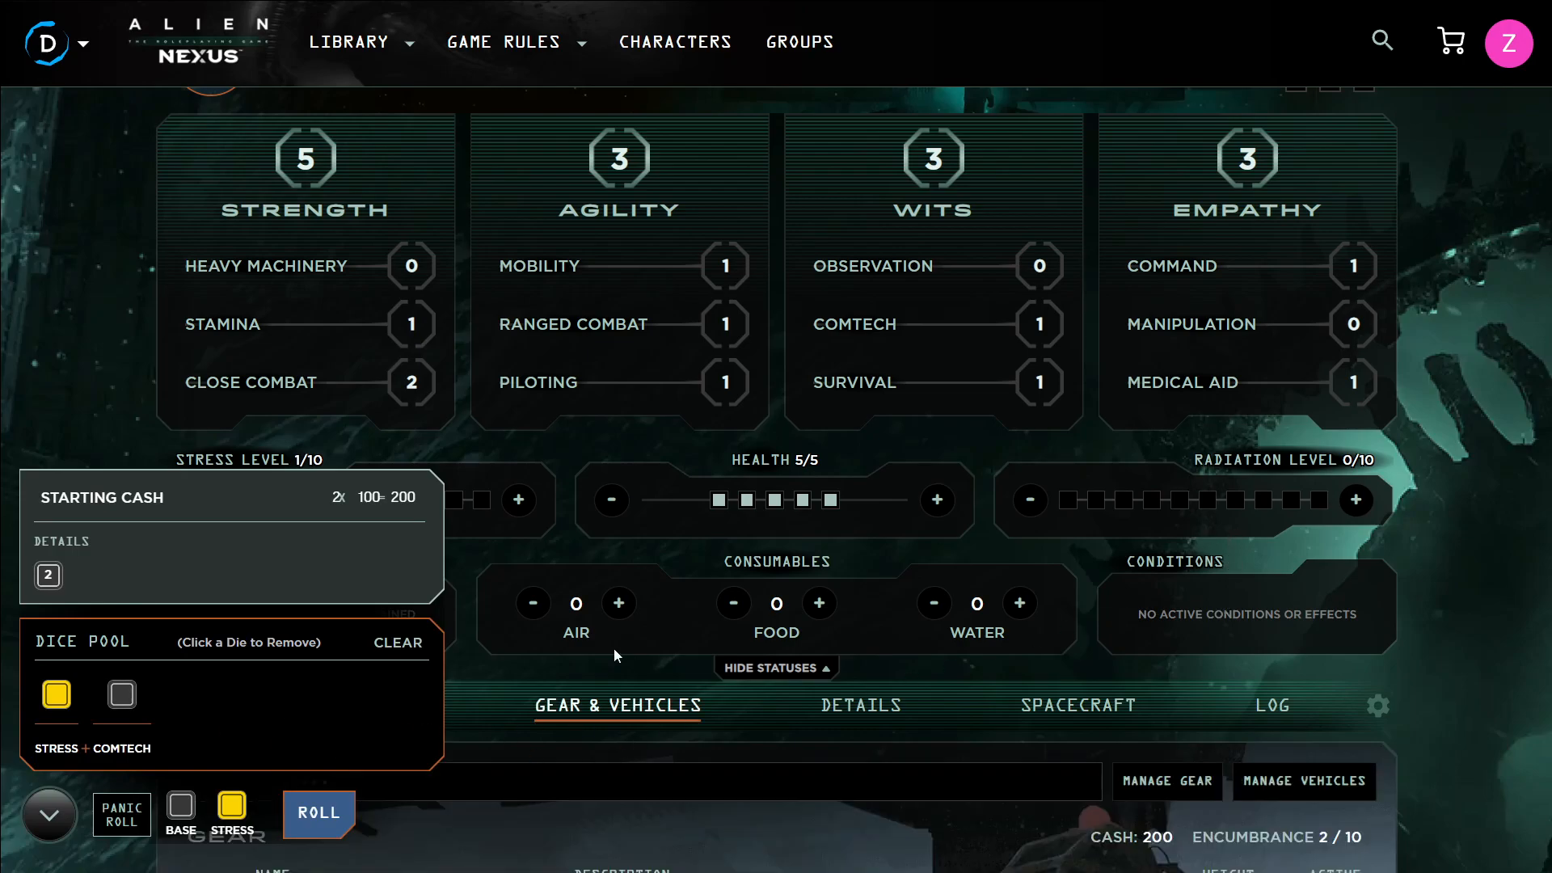
{"action": "left_click", "coordinate": [50, 816]}
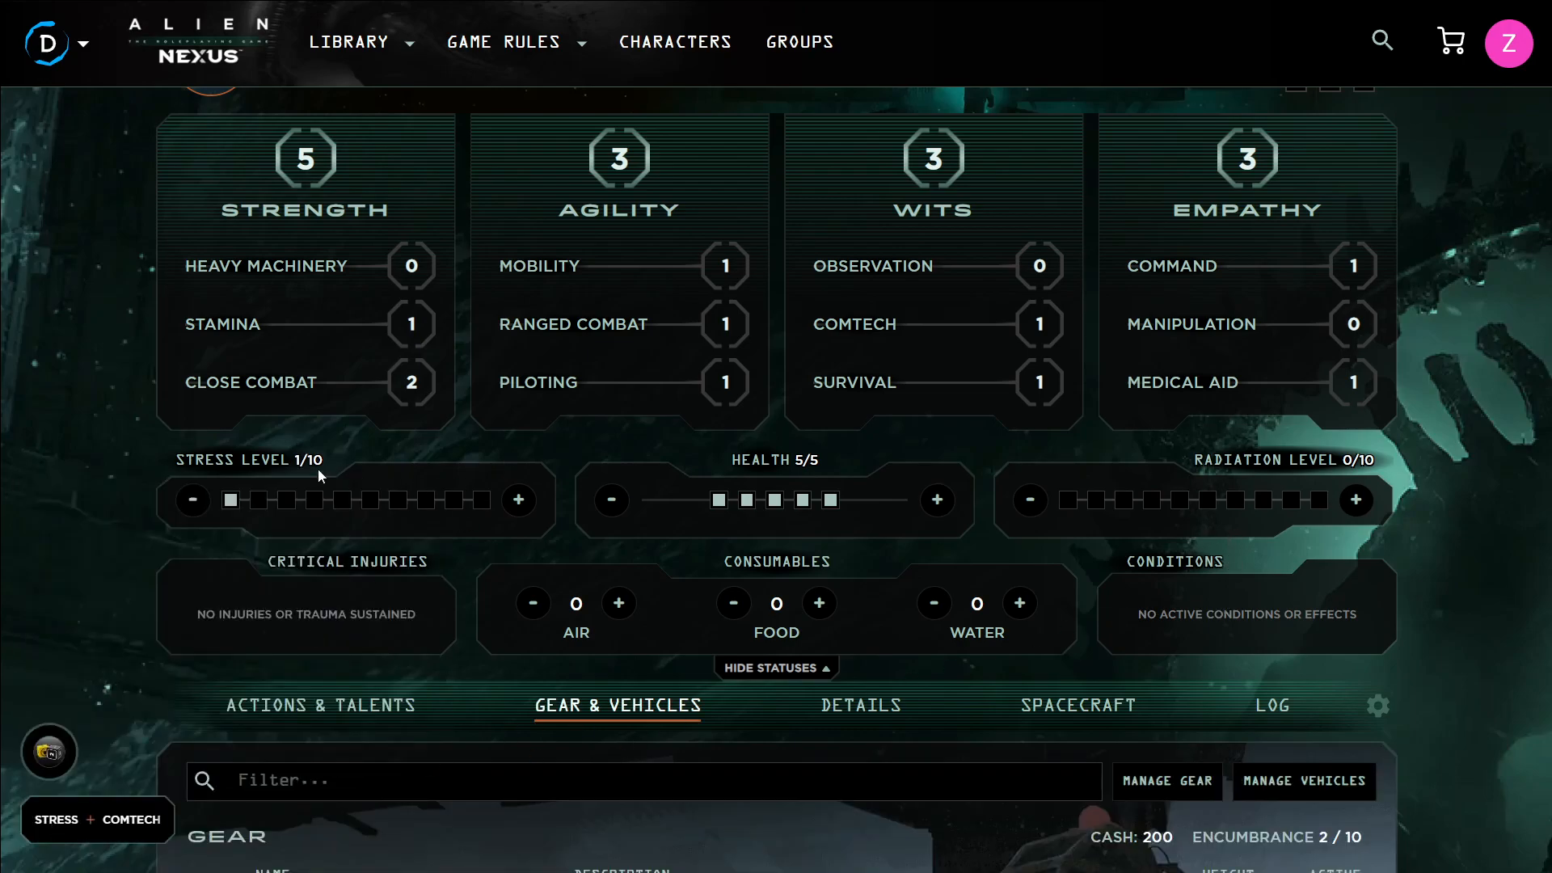
Review the character's gear list and the actions and talents section
{"action": "scroll", "coordinate": [212, 499], "scroll_direction": "down", "scroll_amount": 4}
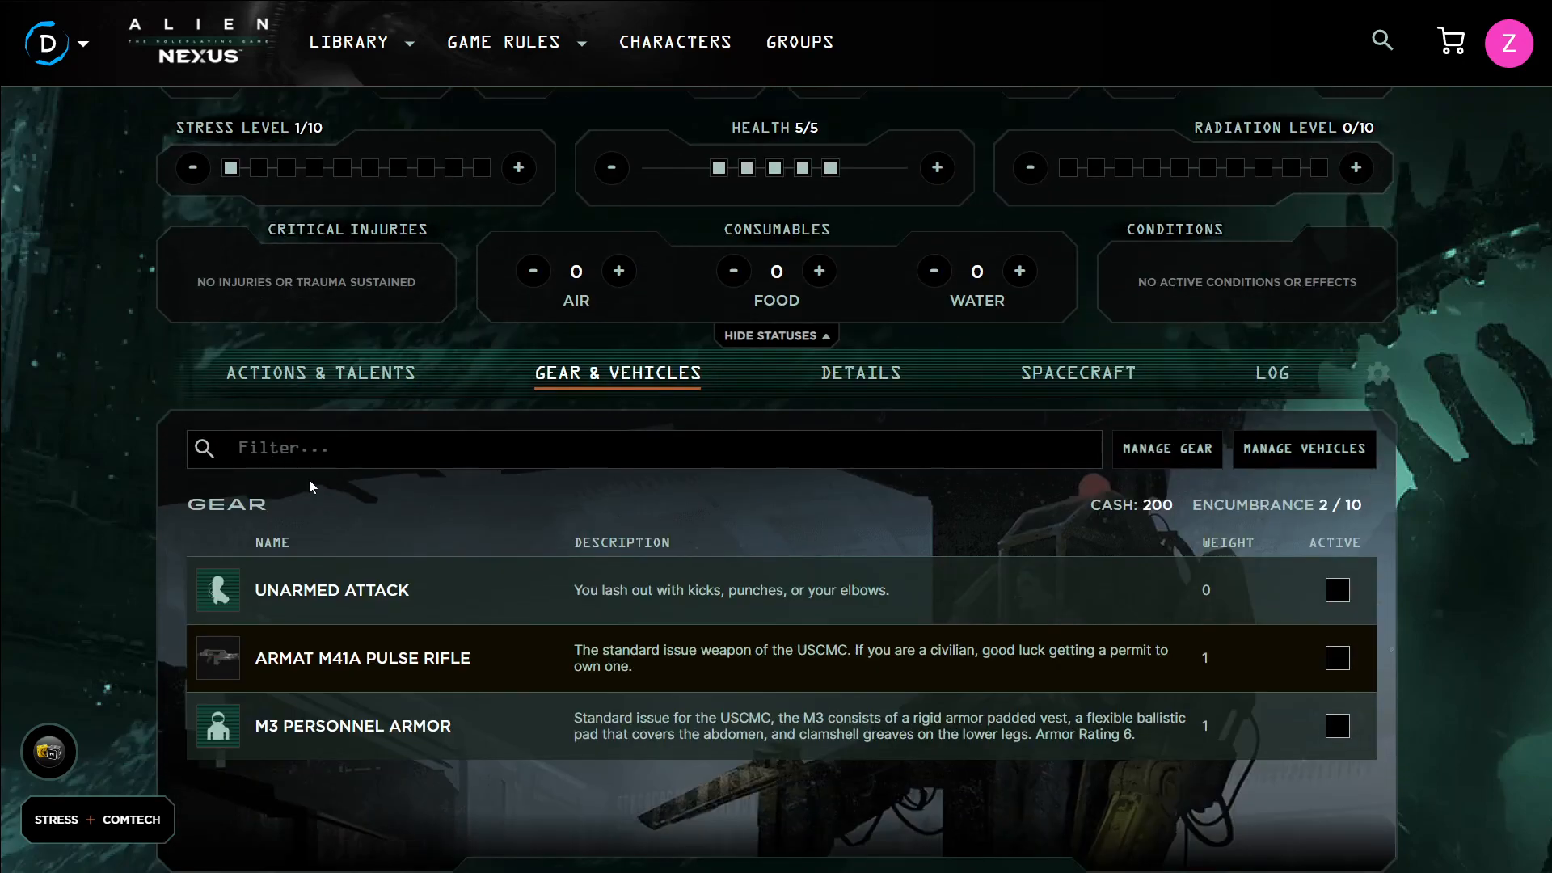
{"action": "left_click", "coordinate": [379, 381]}
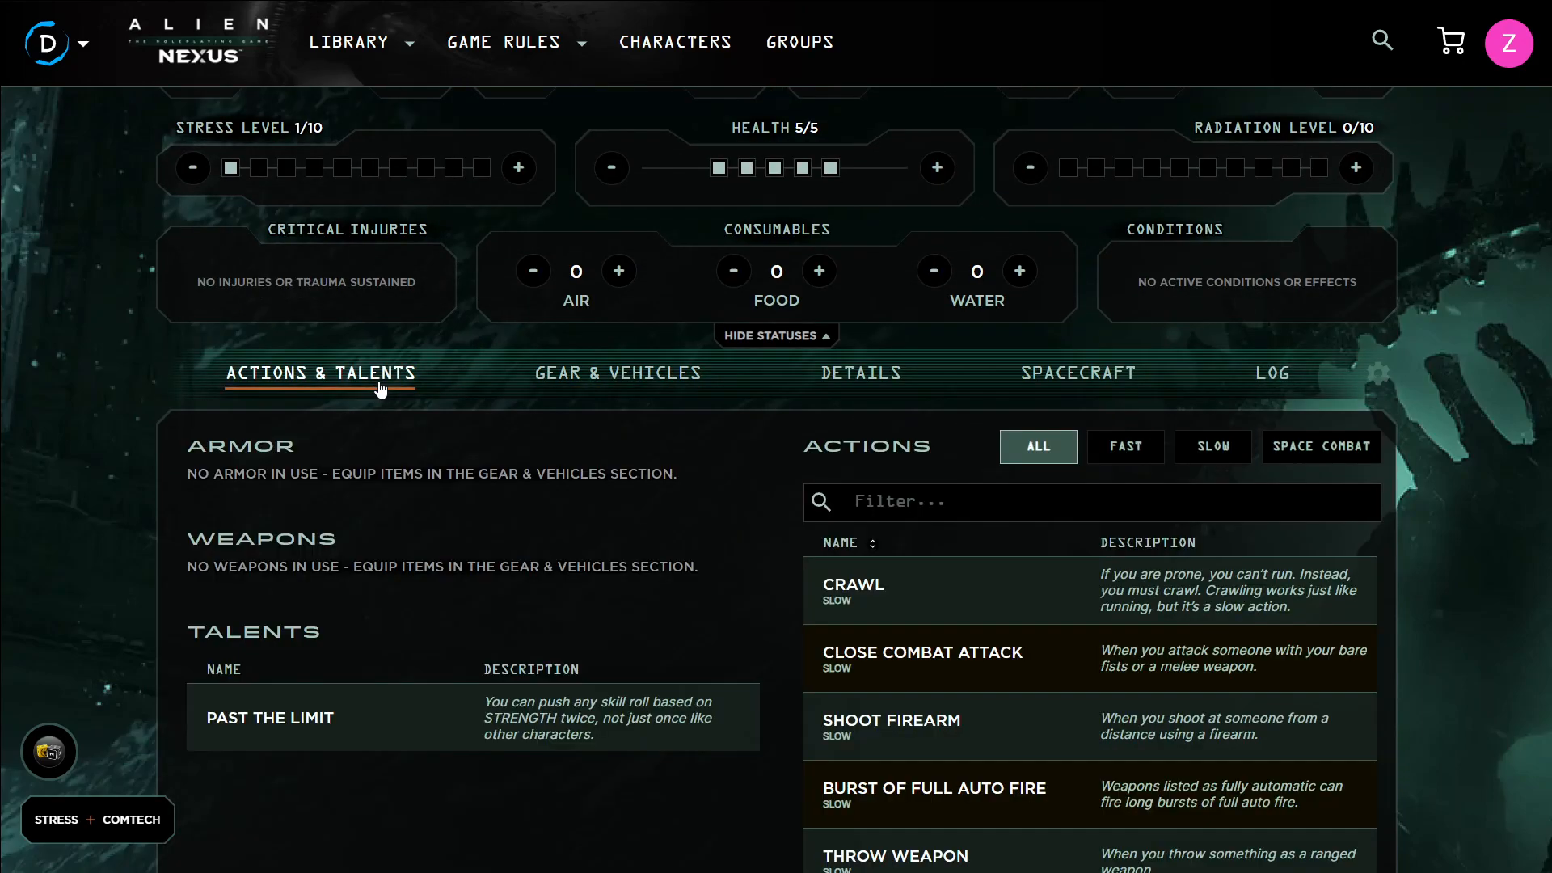
{"action": "scroll", "coordinate": [505, 467], "scroll_direction": "down", "scroll_amount": 2}
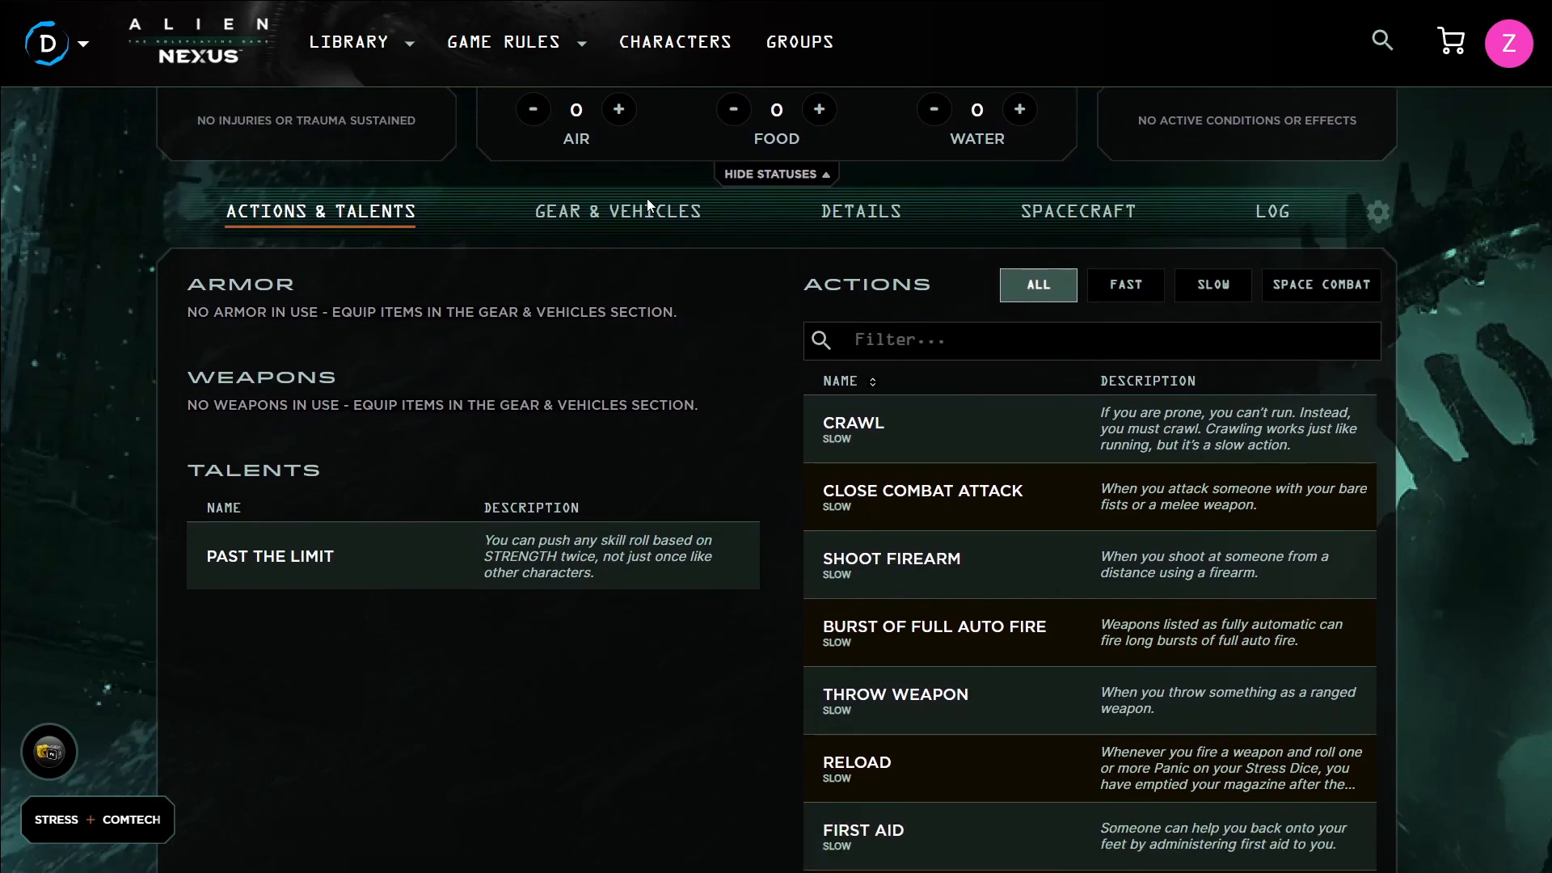
{"action": "left_click", "coordinate": [655, 217]}
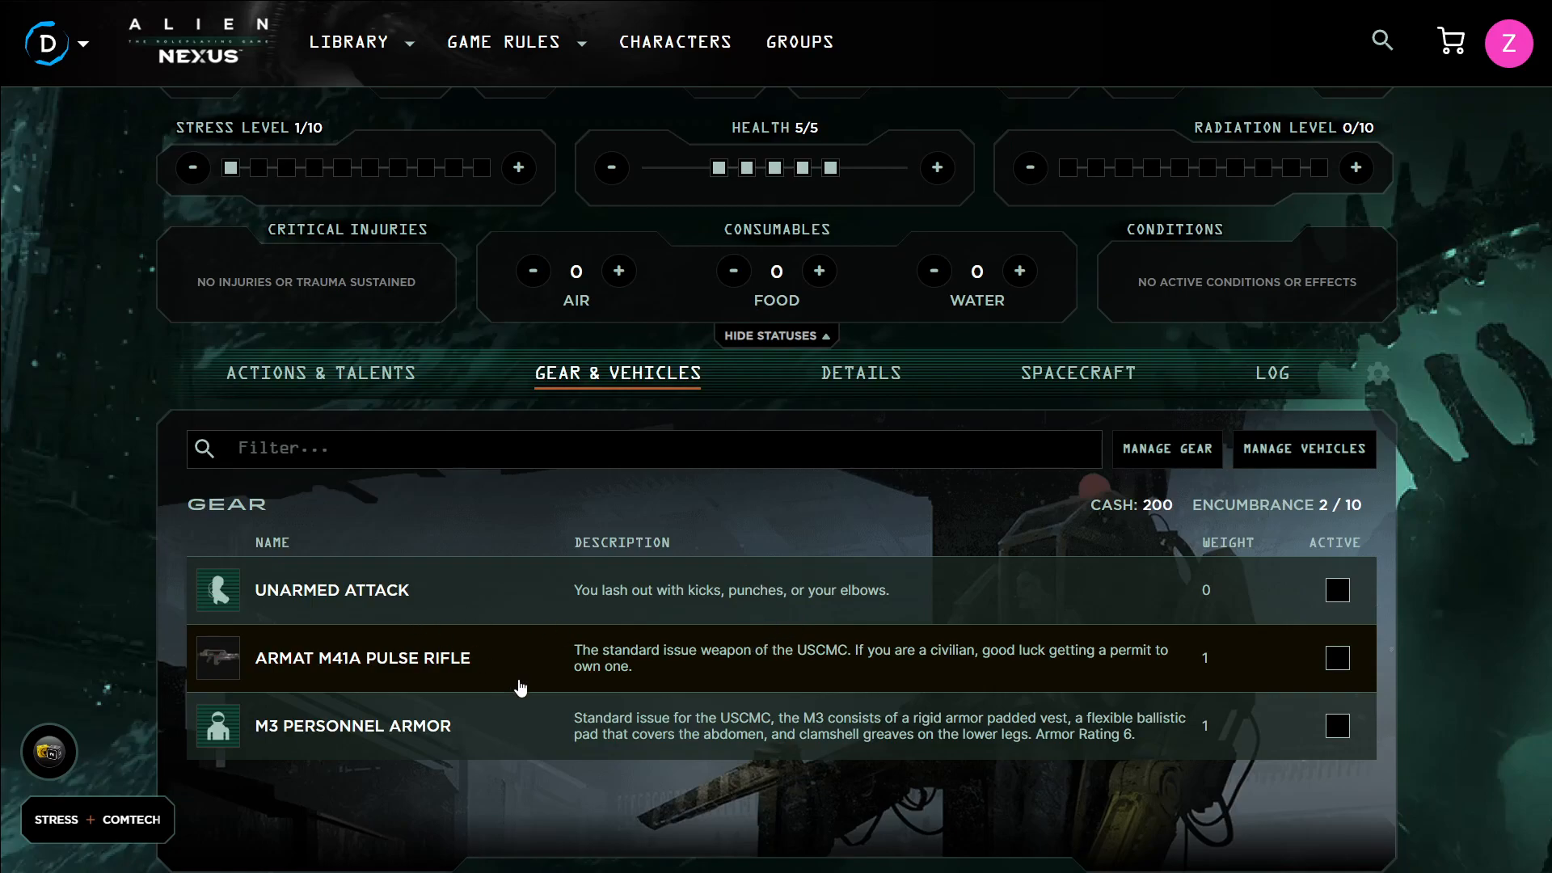
Open the details section and browse the available story cards without adding any
{"action": "left_click", "coordinate": [888, 376]}
{"action": "scroll", "coordinate": [844, 380], "scroll_direction": "down", "scroll_amount": 1}
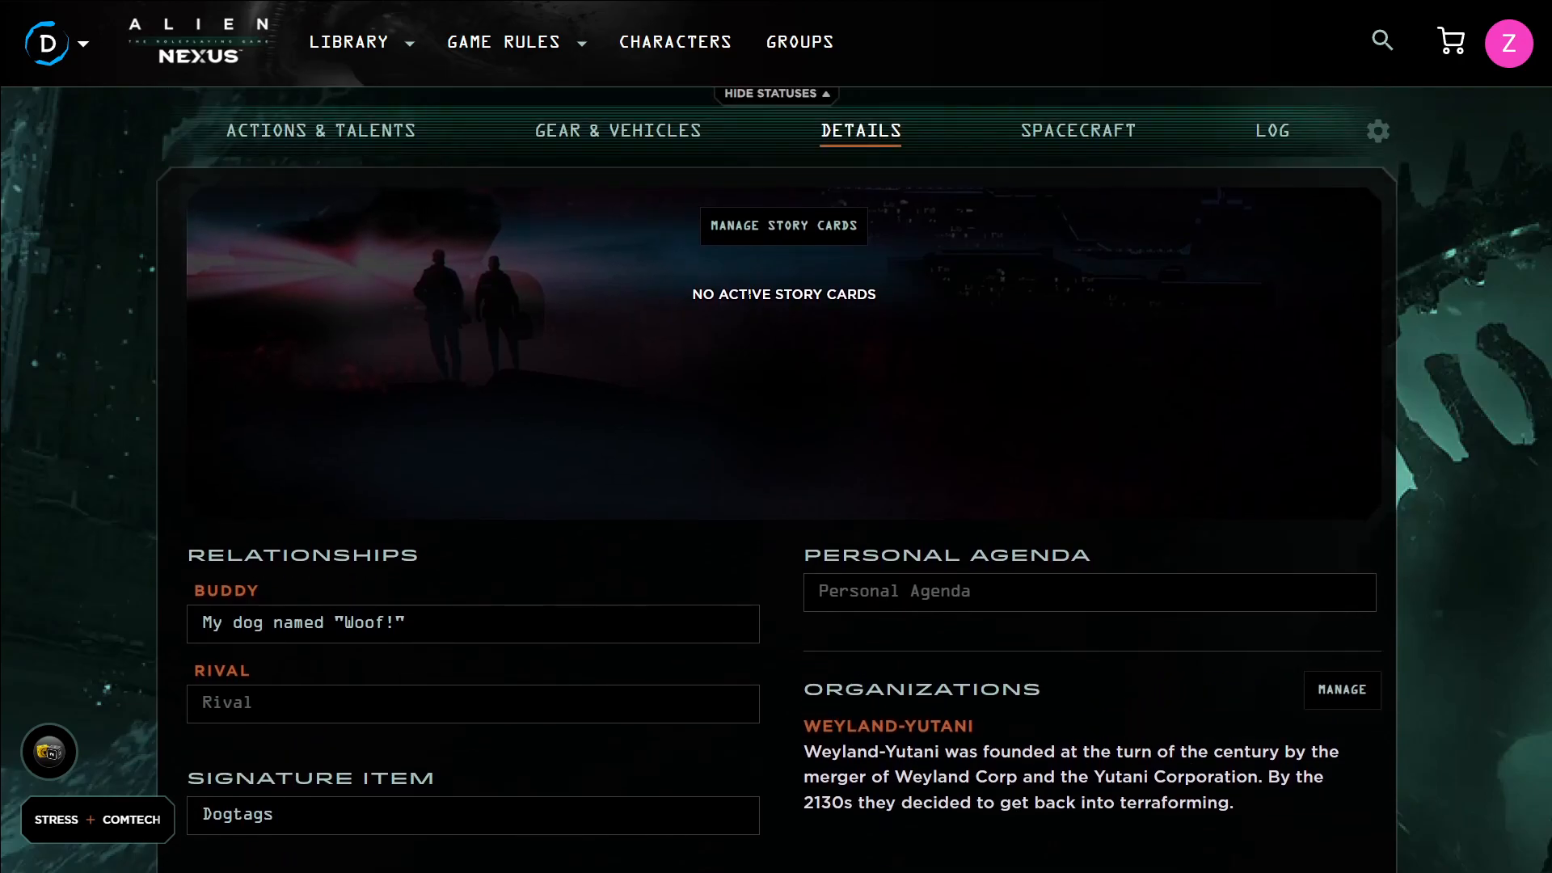
{"action": "left_click", "coordinate": [778, 228]}
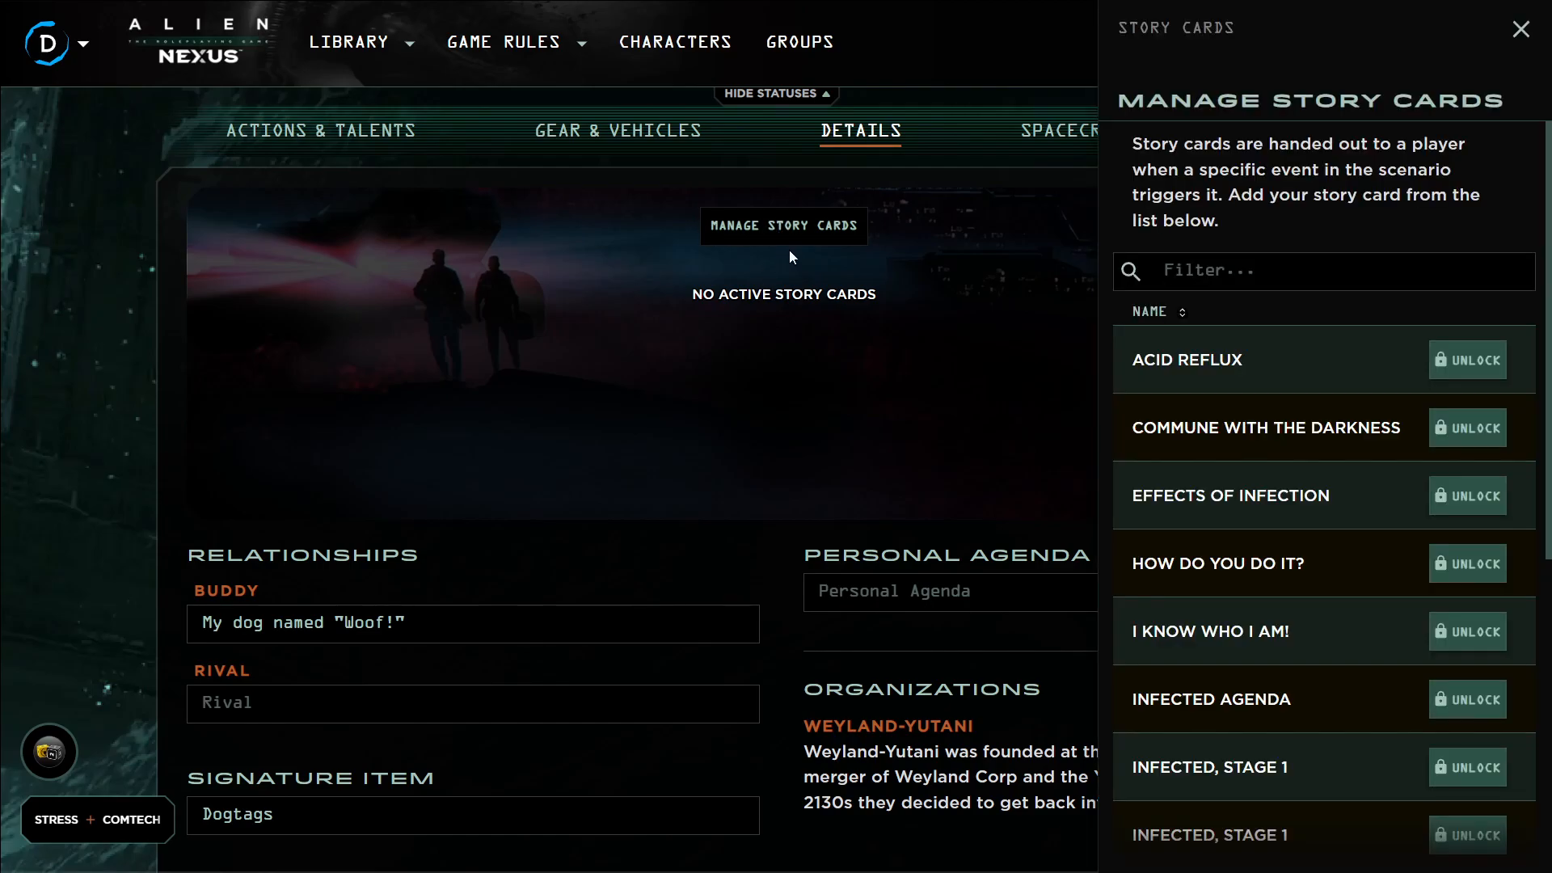
{"action": "scroll", "coordinate": [1318, 385], "scroll_direction": "down", "scroll_amount": 12}
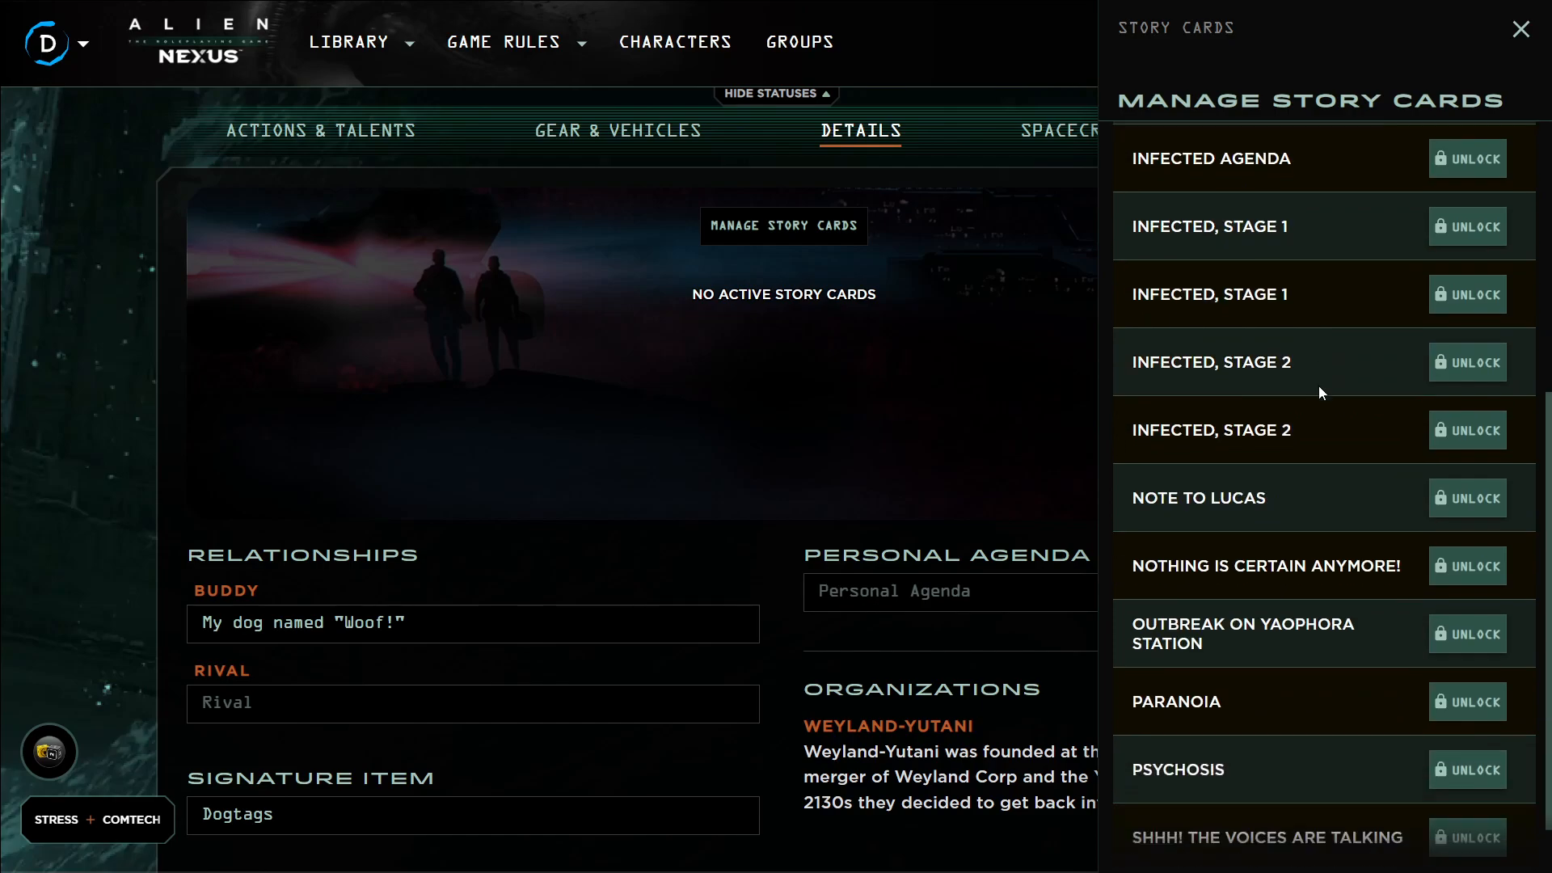
{"action": "left_click", "coordinate": [1347, 733]}
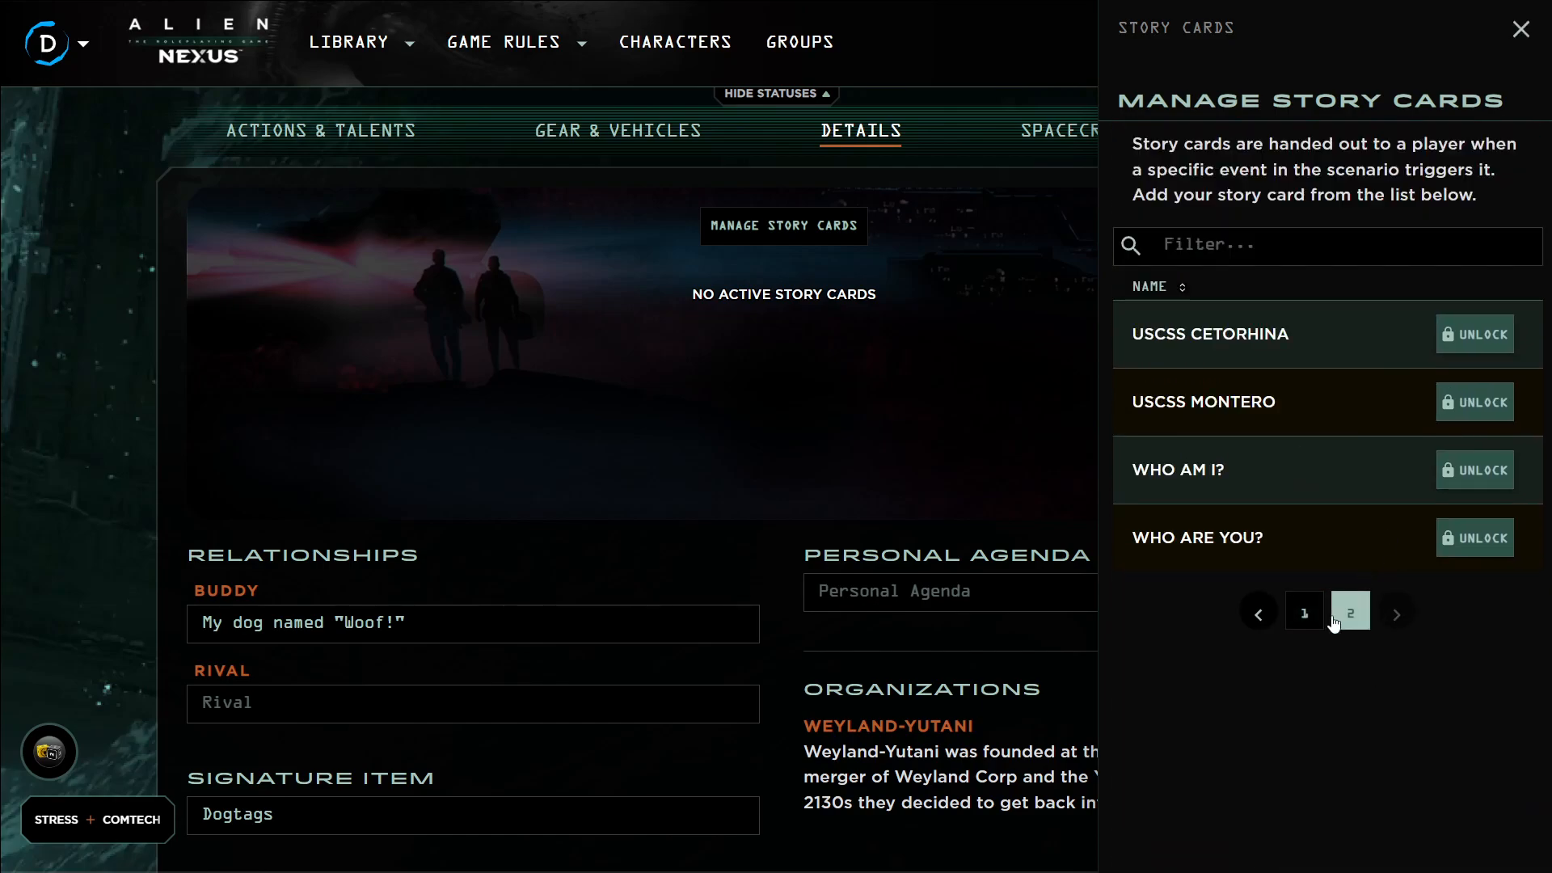
{"action": "left_click", "coordinate": [1304, 614]}
{"action": "scroll", "coordinate": [1405, 517], "scroll_direction": "down", "scroll_amount": 10}
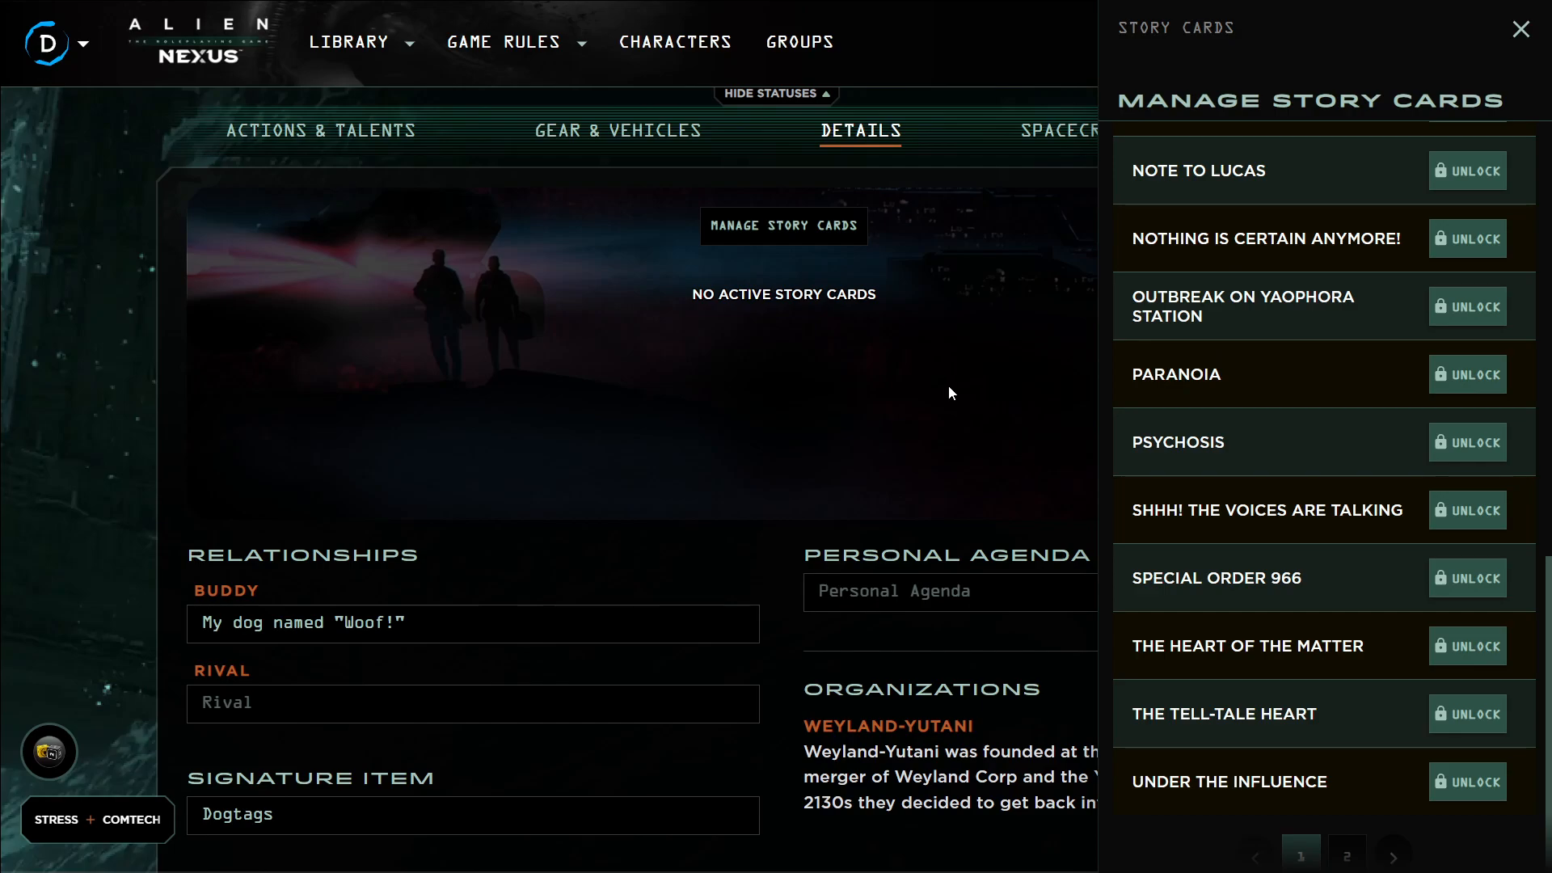
{"action": "left_click", "coordinate": [1521, 30]}
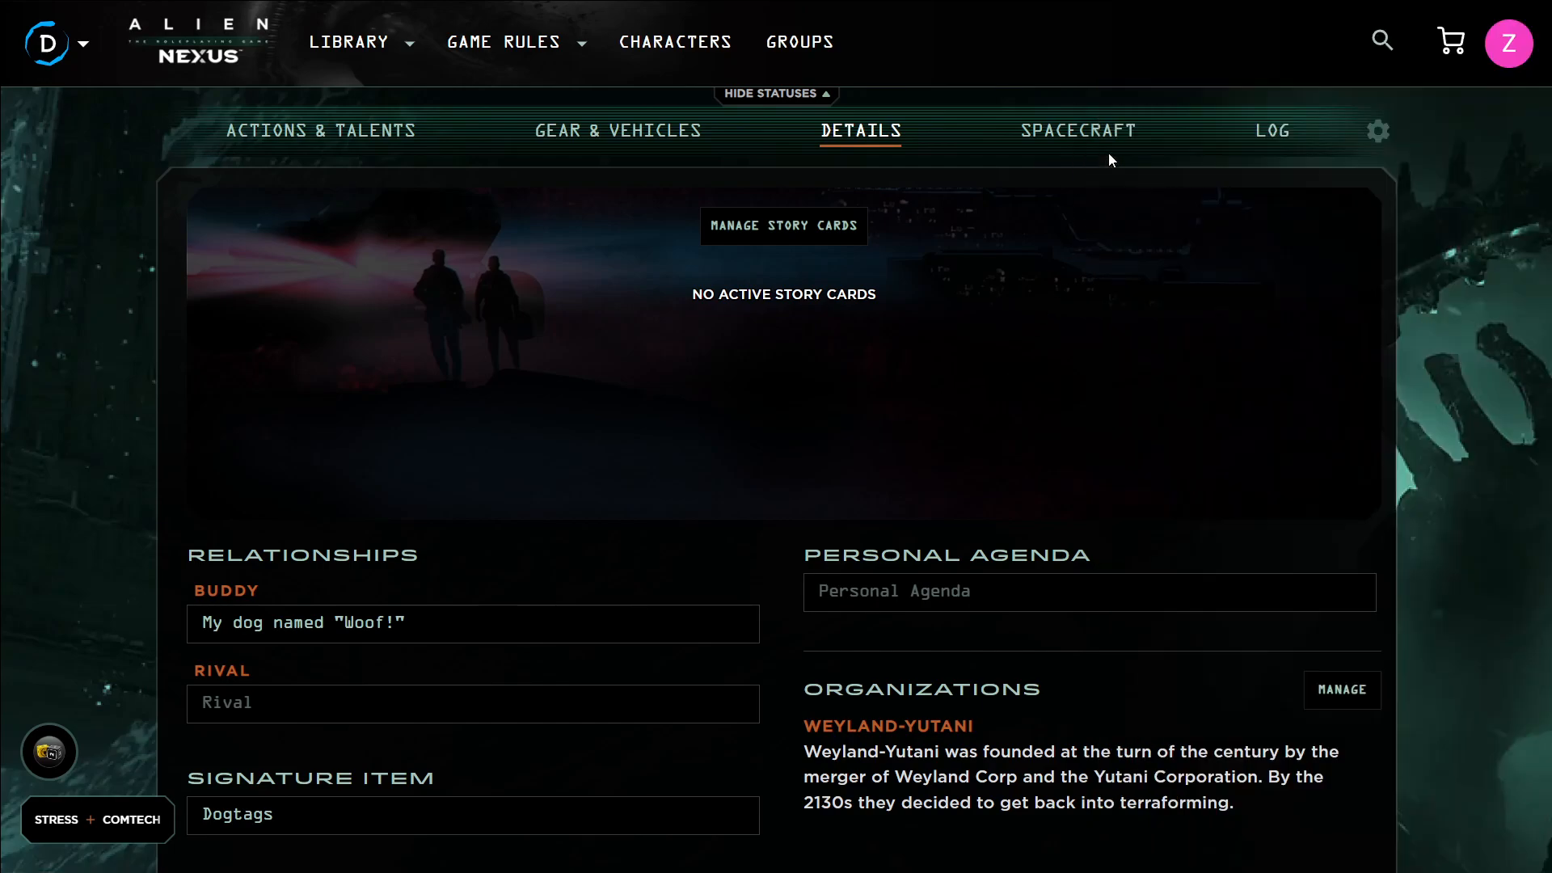
Open the spacecraft section and browse the available spacecraft without adding any
{"action": "left_click", "coordinate": [1093, 143]}
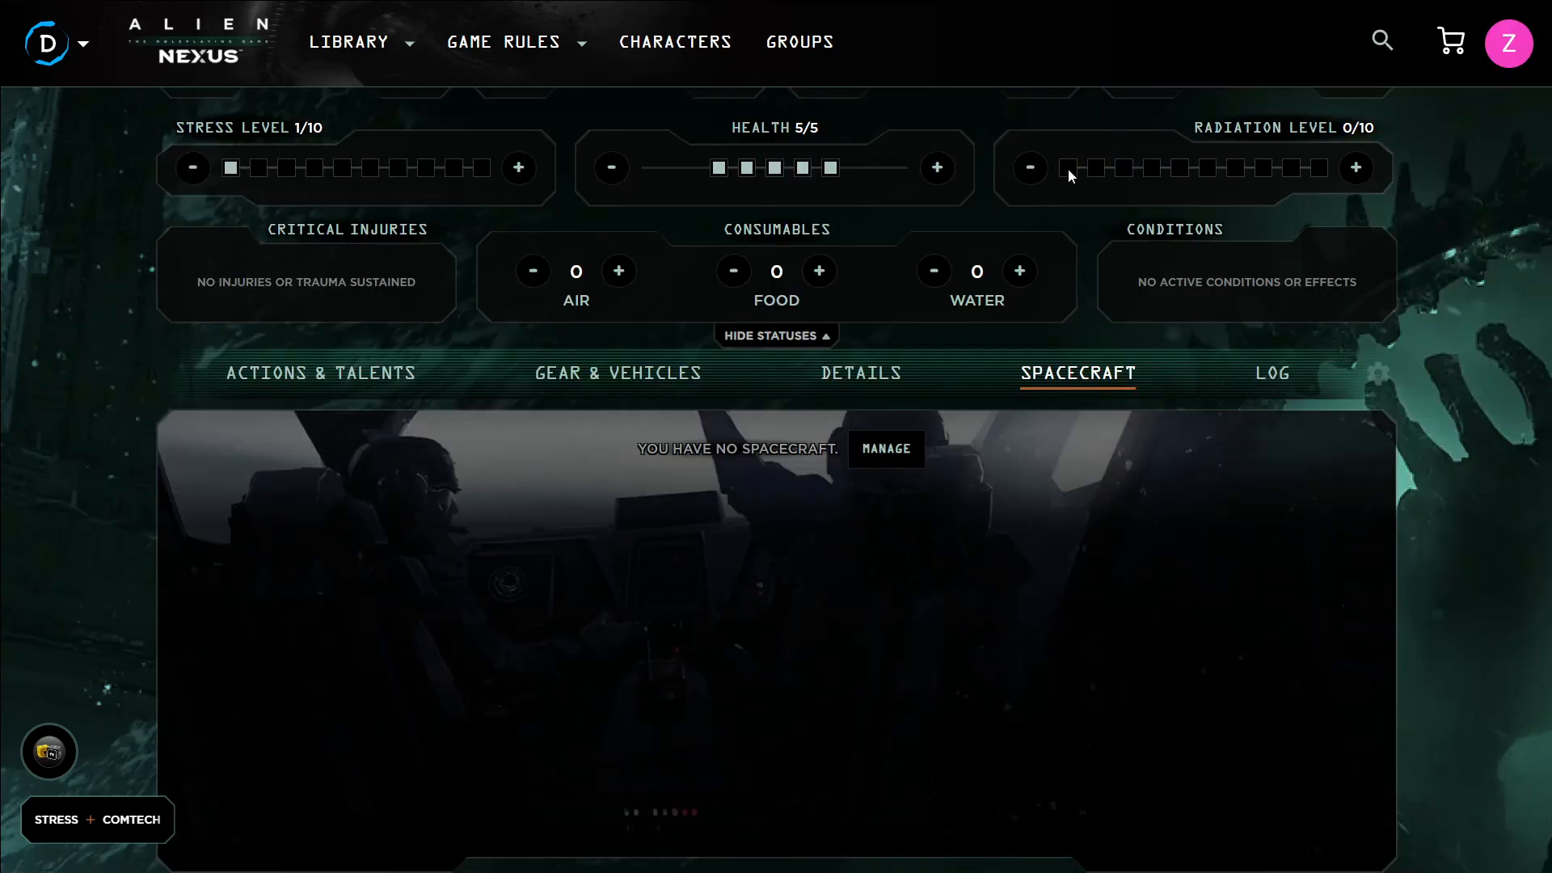
{"action": "left_click", "coordinate": [898, 449]}
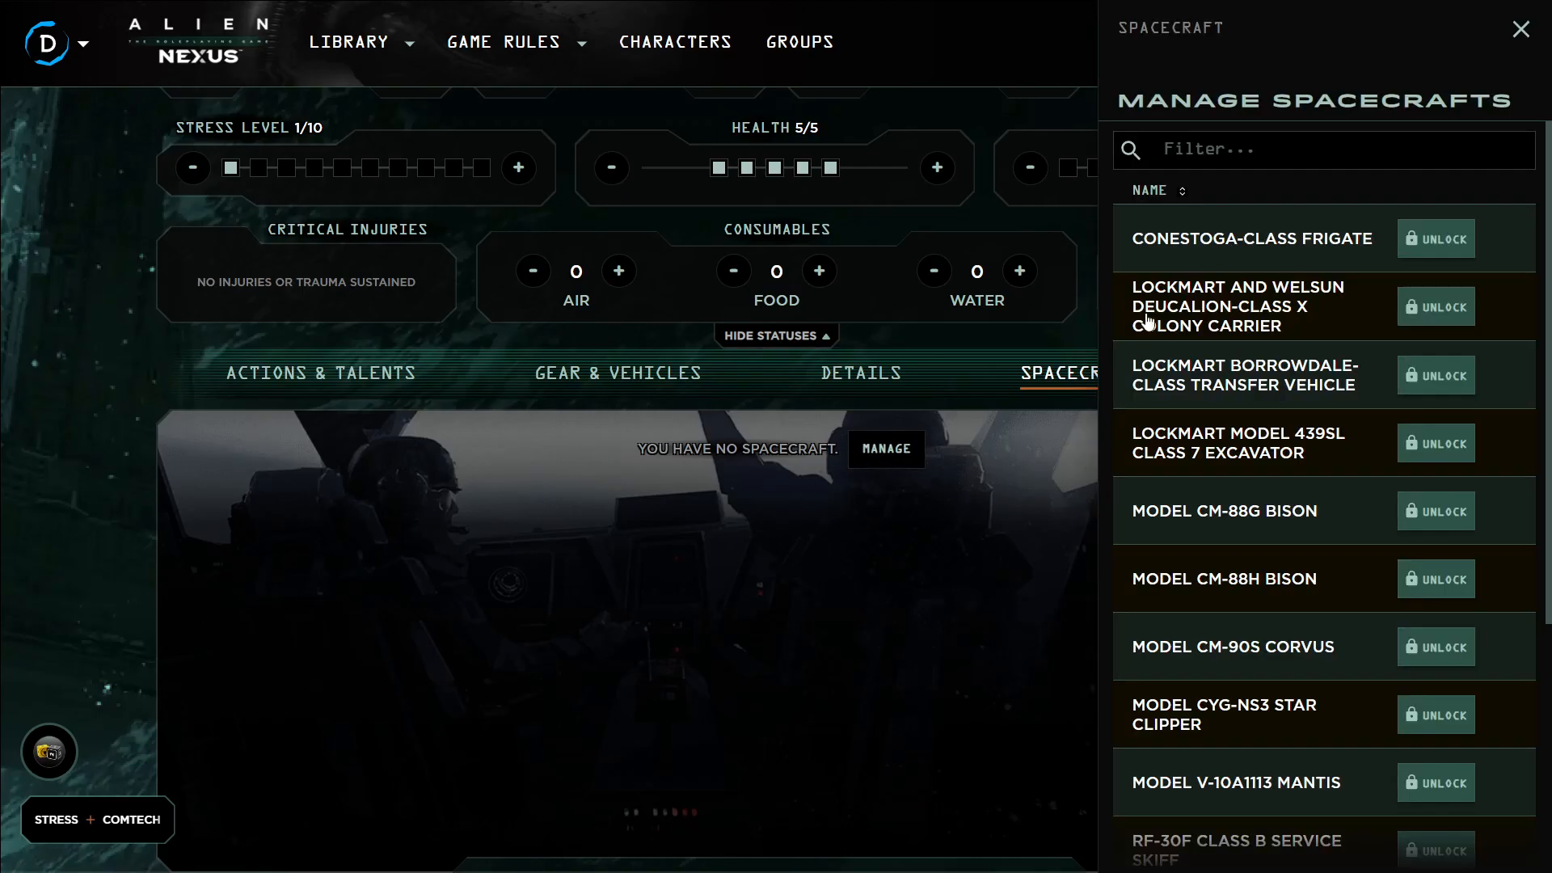
{"action": "scroll", "coordinate": [1306, 371], "scroll_direction": "down", "scroll_amount": 10}
{"action": "scroll", "coordinate": [1391, 579], "scroll_direction": "up", "scroll_amount": 8}
{"action": "left_click", "coordinate": [1520, 29]}
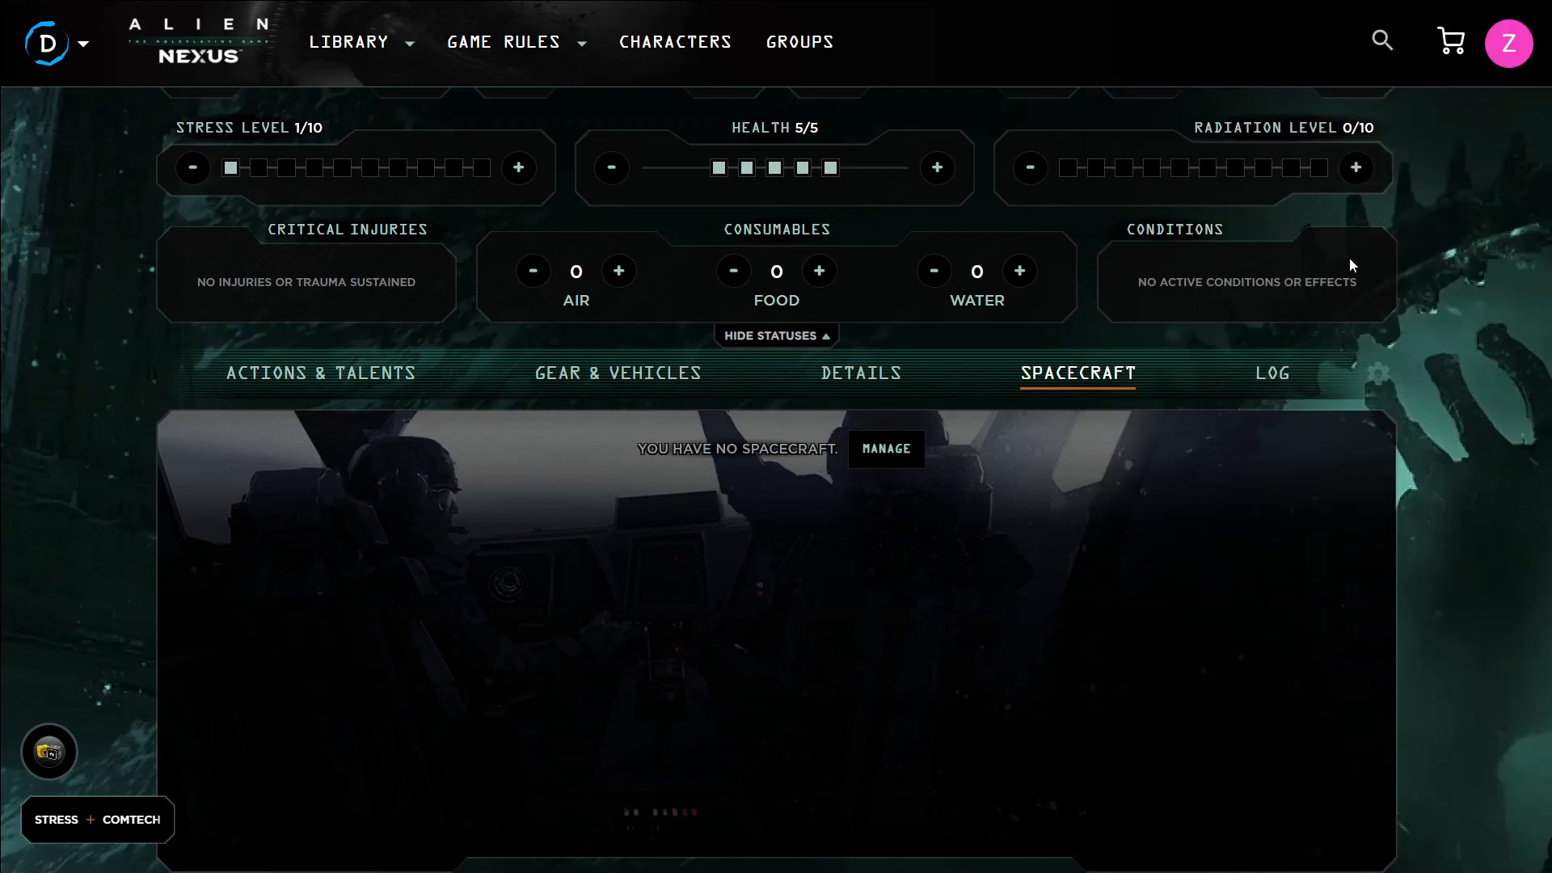
Create a new log entry titled Captains Log: StateDate 8765309
{"action": "left_click", "coordinate": [1266, 378]}
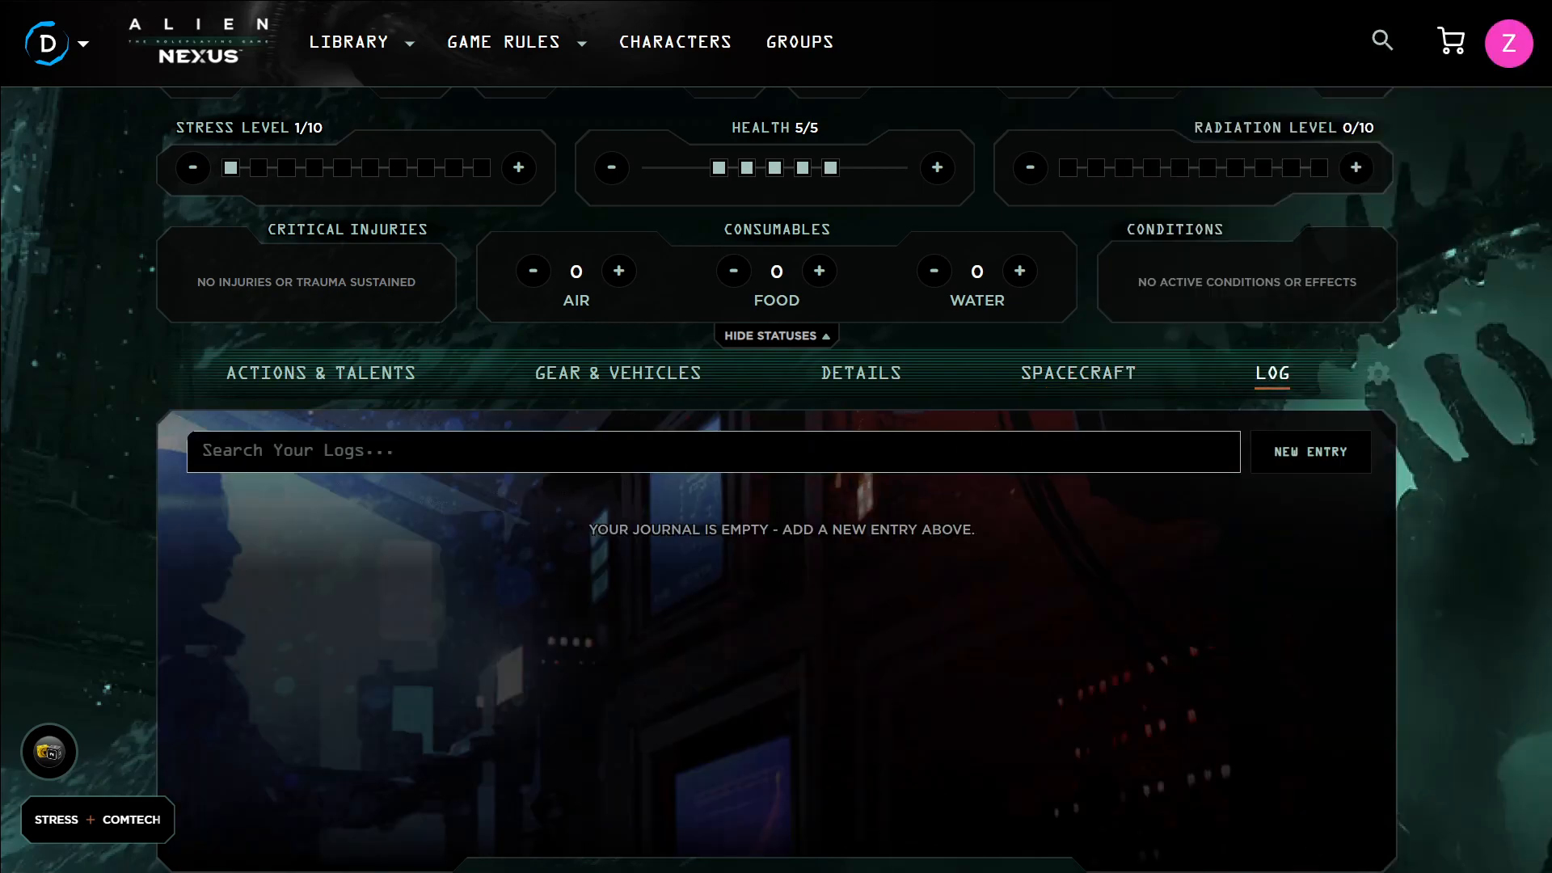
{"action": "left_click", "coordinate": [1276, 454]}
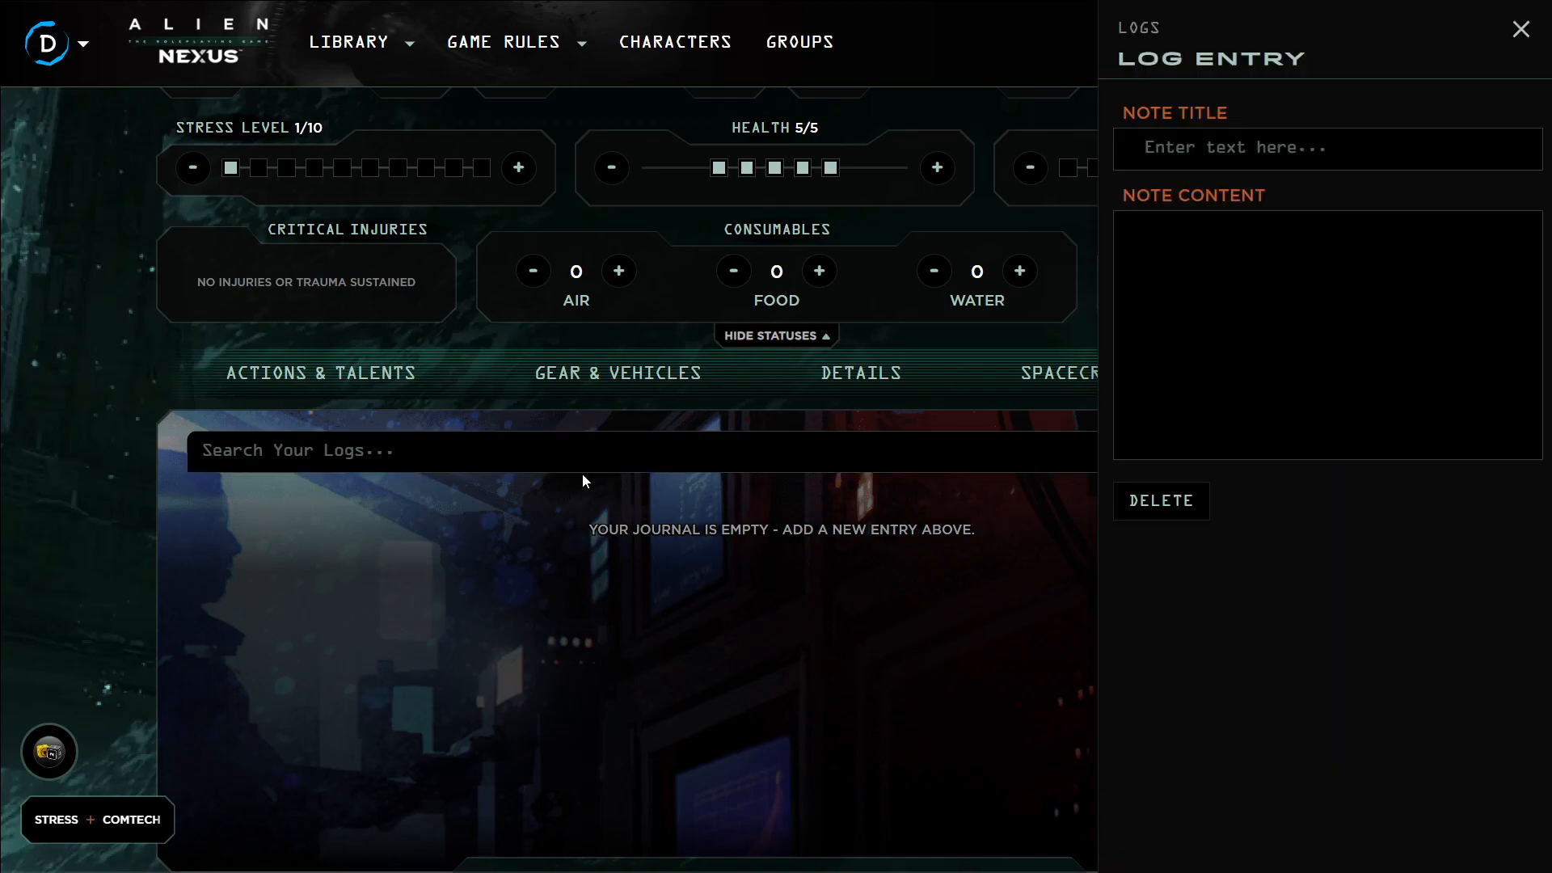
{"action": "left_click", "coordinate": [1254, 162]}
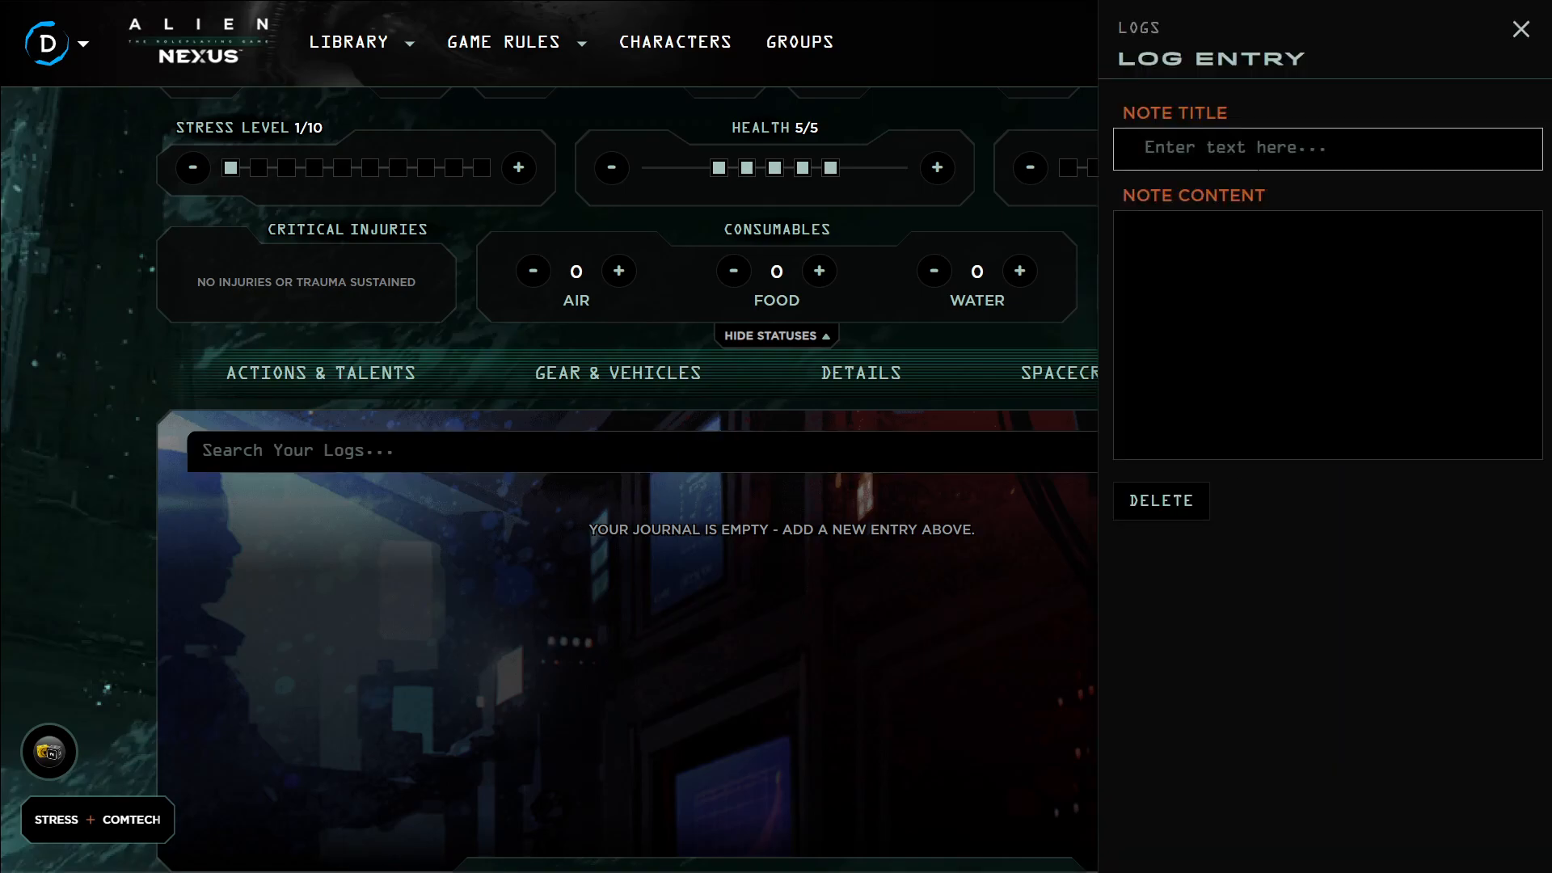
{"action": "type", "text": "Captrain"}
{"action": "type", "text": "ins Log"}
{"action": "type", "text": ": StateDate"}
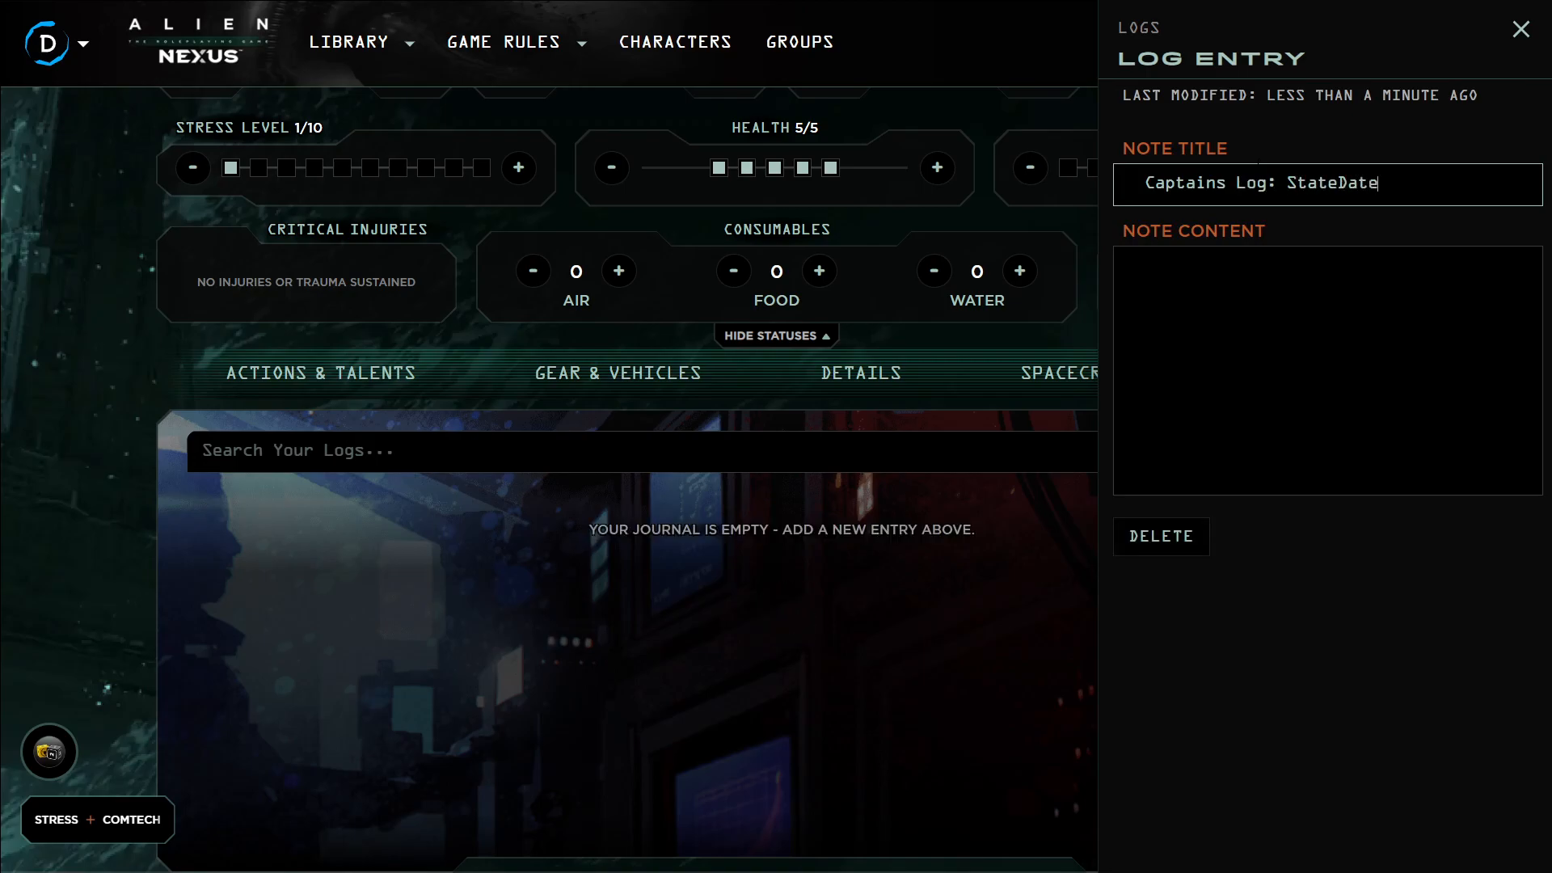
{"action": "type", "text": " 8765309"}
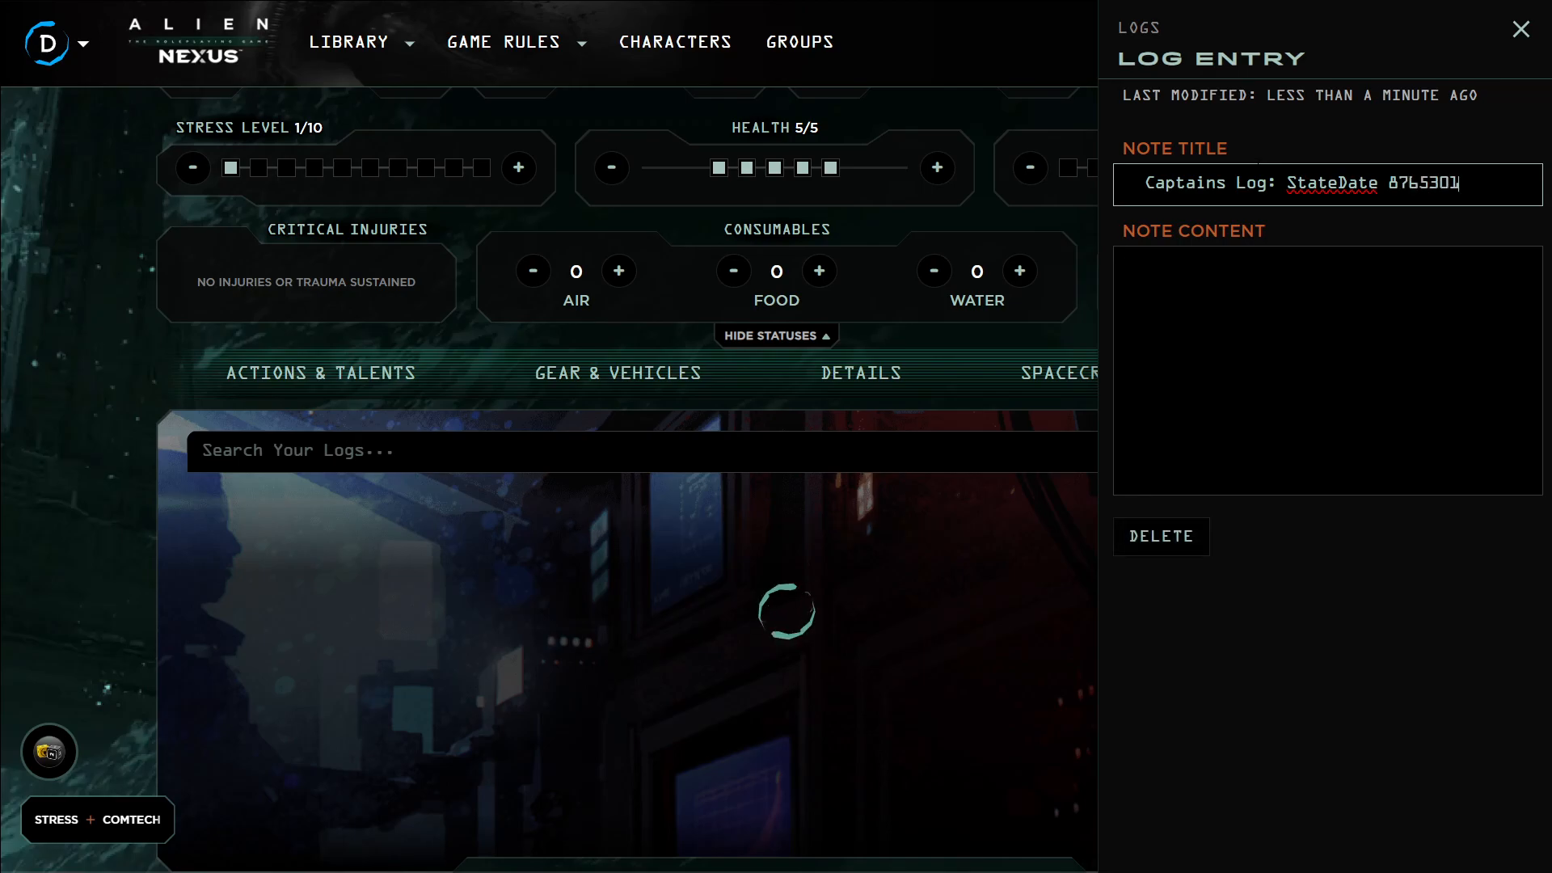
Write the log note content: Random stuff happened and then we resolved it, in 44 minutes plus commericals
{"action": "key", "text": "Tab"}
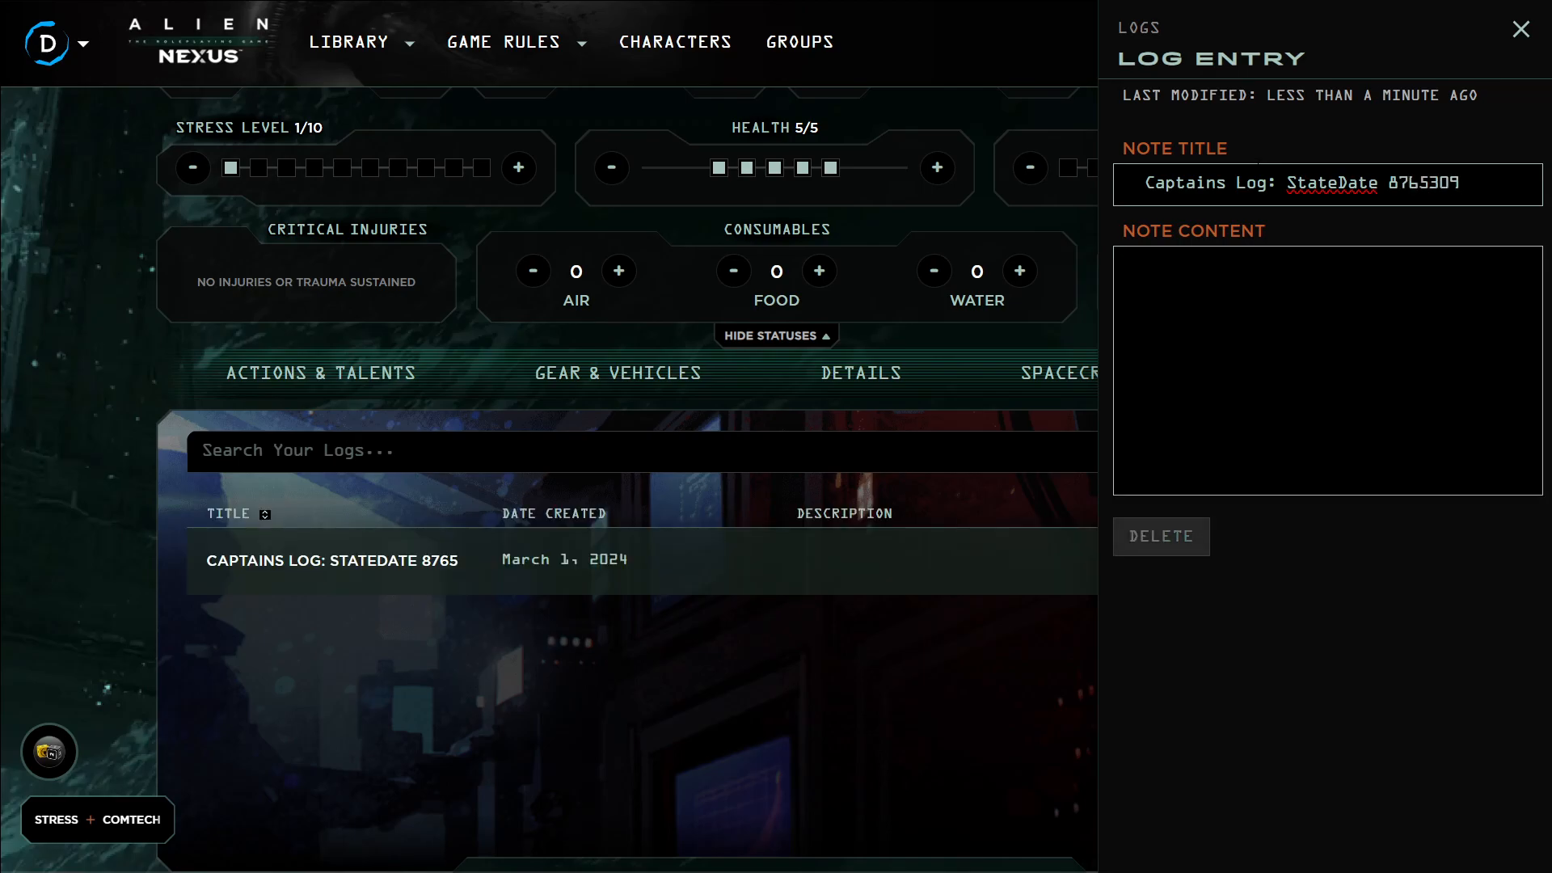
{"action": "type", "text": "Random st"}
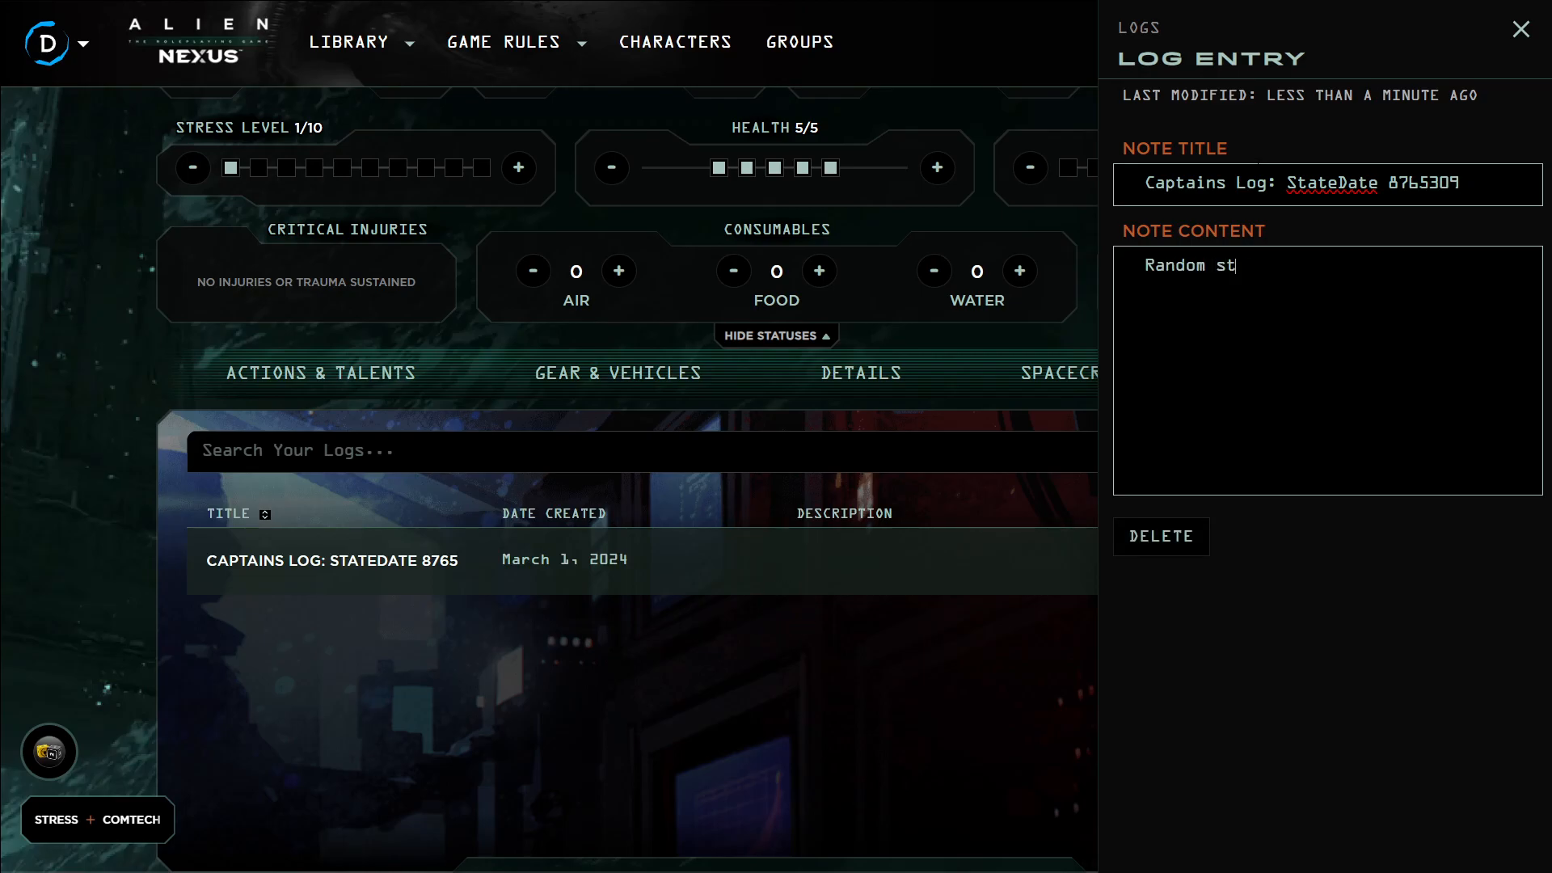
{"action": "type", "text": "uff happened and th"}
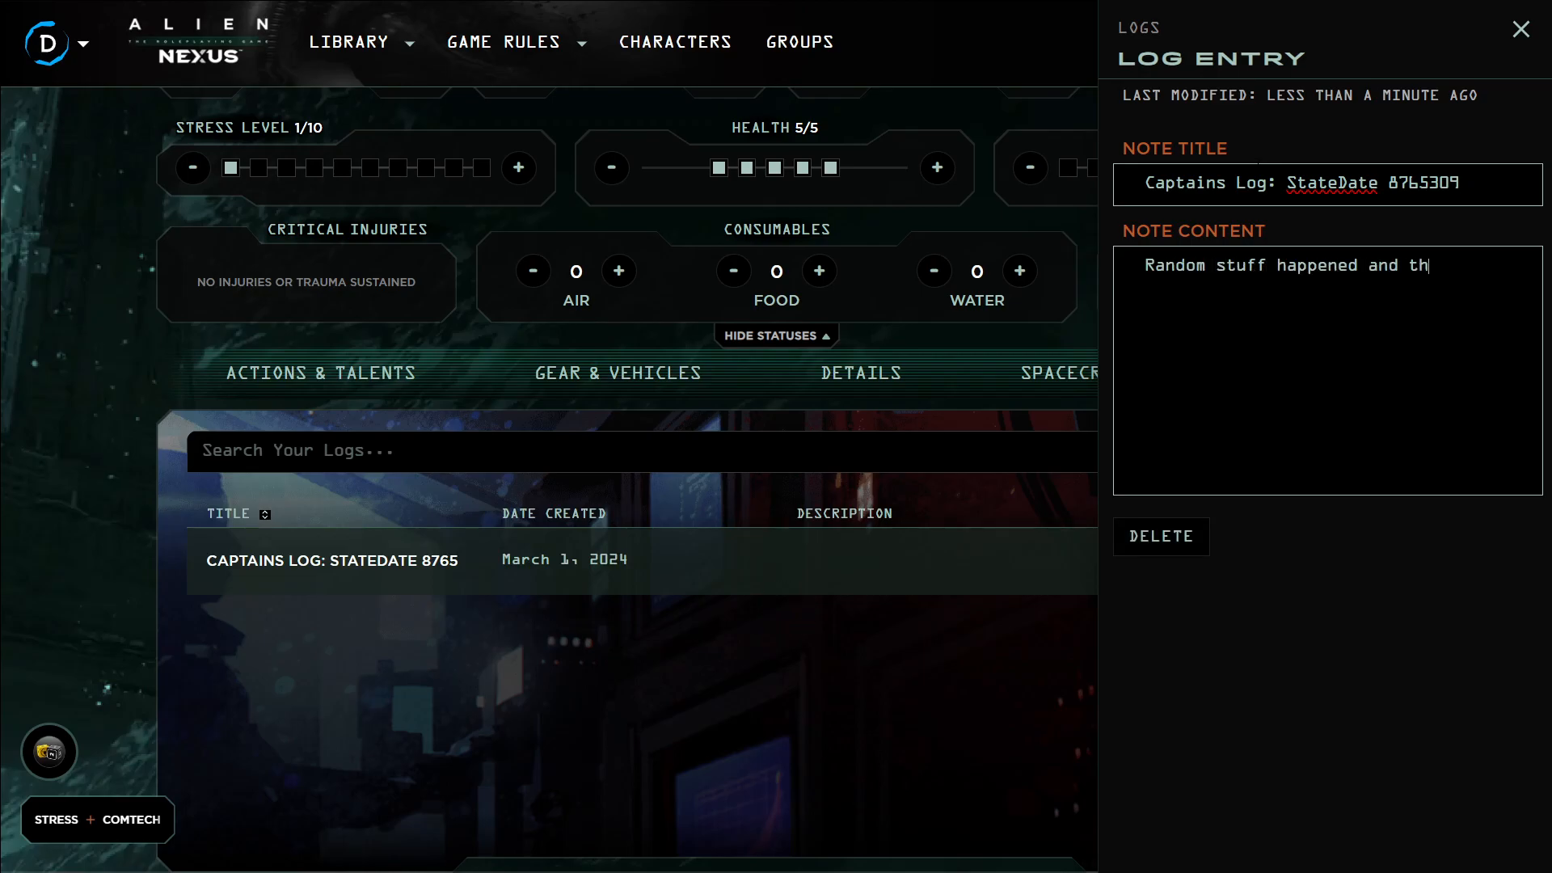
{"action": "type", "text": "en we reaolved"}
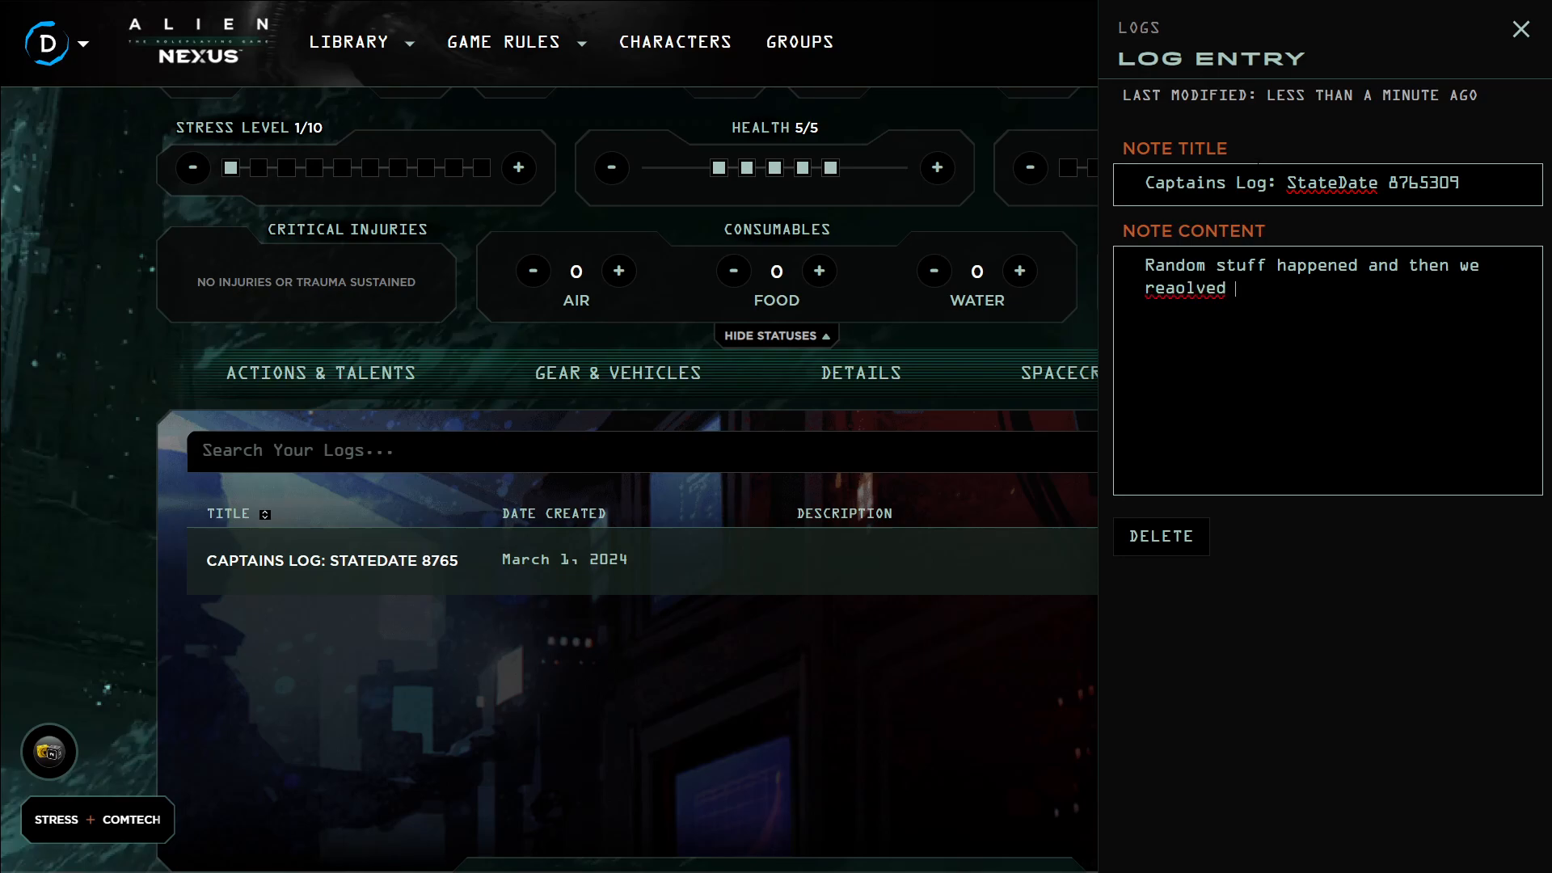
{"action": "key", "text": "BackSpace"}
{"action": "key", "text": "BackSpace"}
{"action": "key", "text": "BackSpace"}
{"action": "key", "text": "BackSpace"}
{"action": "key", "text": "BackSpace"}
{"action": "key", "text": "BackSpace"}
{"action": "key", "text": "BackSpace"}
{"action": "type", "text": "solve"}
{"action": "type", "text": "d in "}
{"action": "type", "text": ", in "}
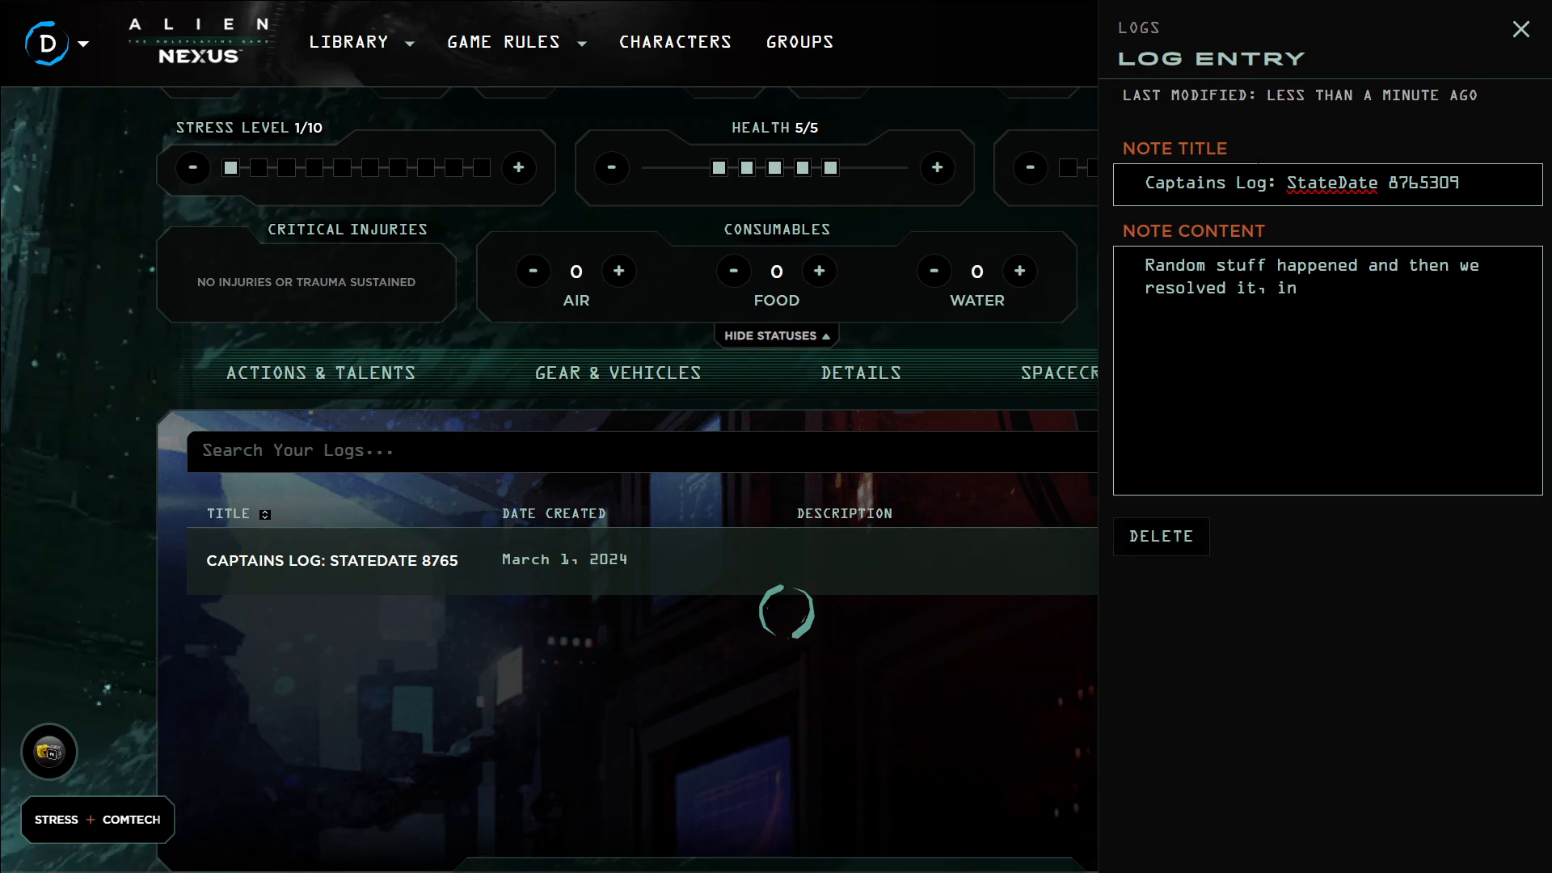
{"action": "type", "text": "44 minutes plus commericals."}
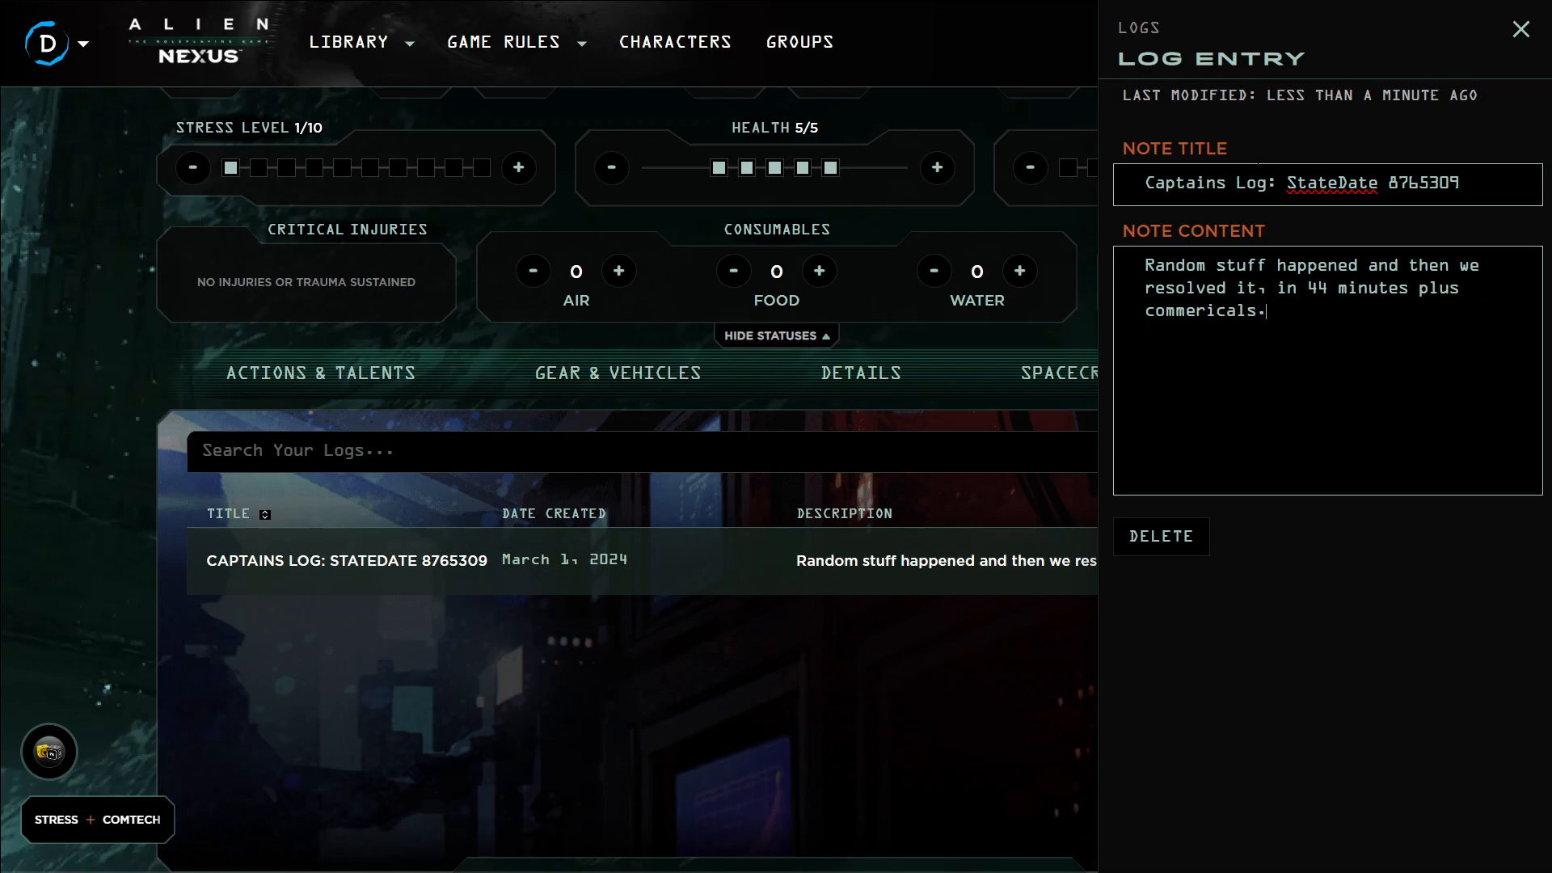
Close the log entry, then reopen it from the log list to review its title and content, and close it again
{"action": "left_click", "coordinate": [929, 669]}
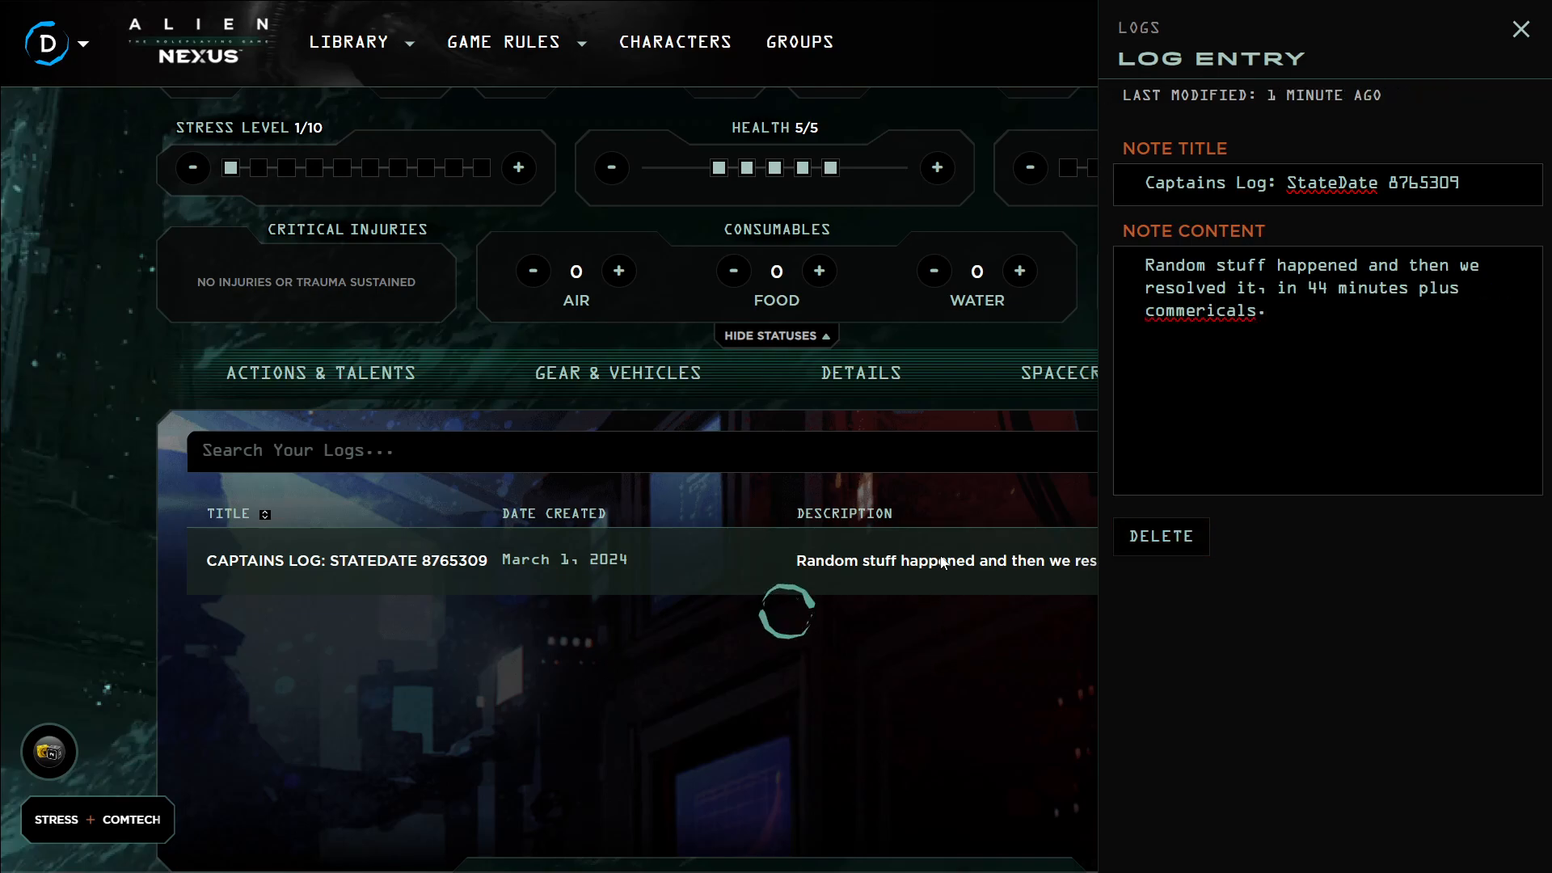
{"action": "left_click", "coordinate": [1521, 29]}
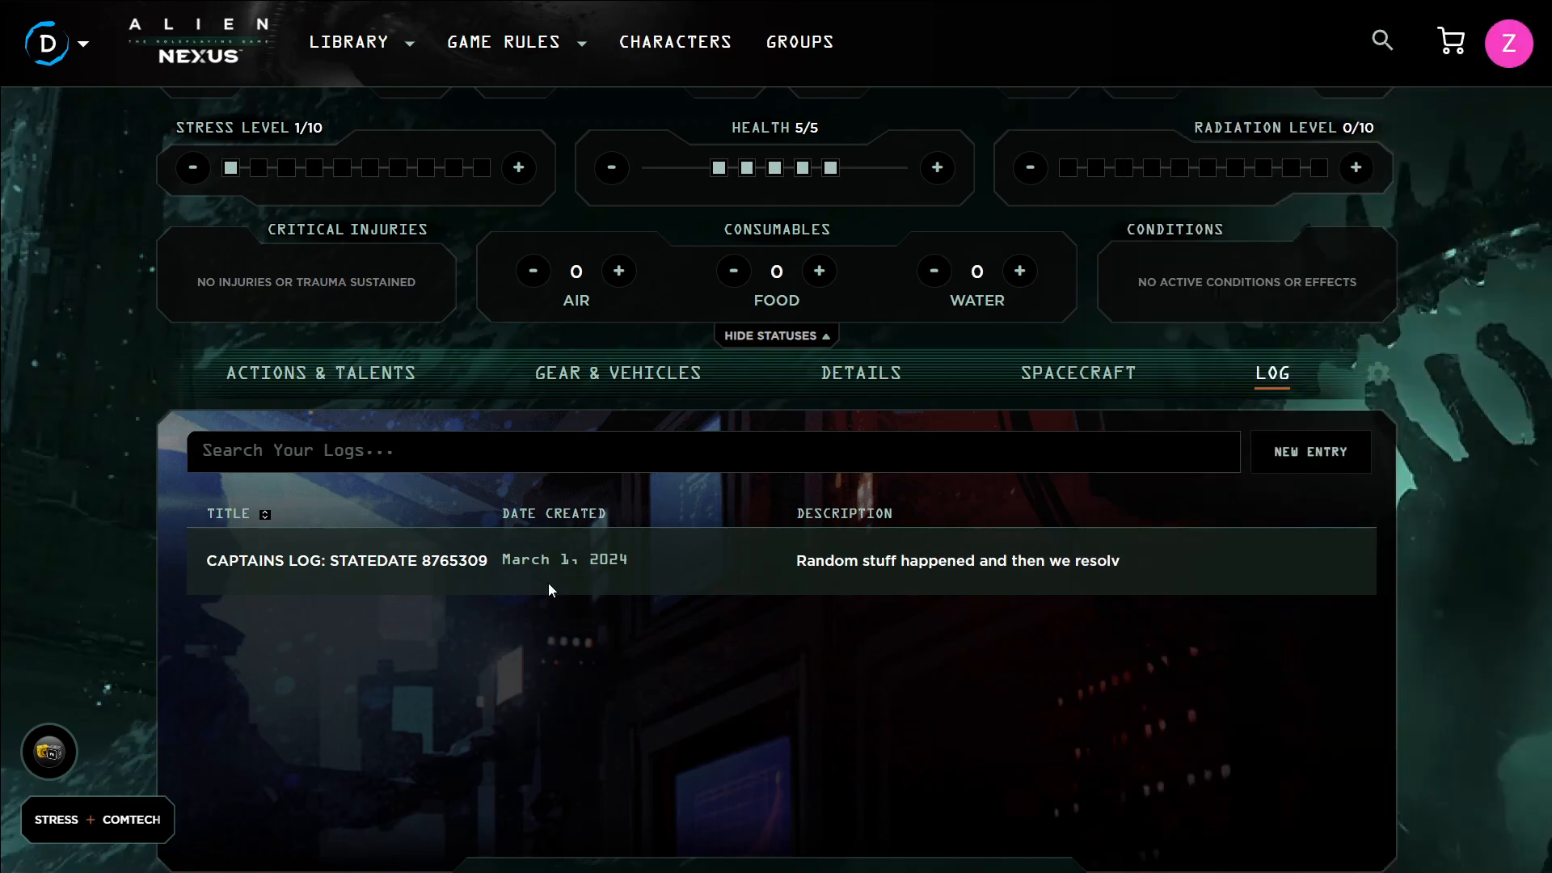
{"action": "left_click", "coordinate": [851, 570]}
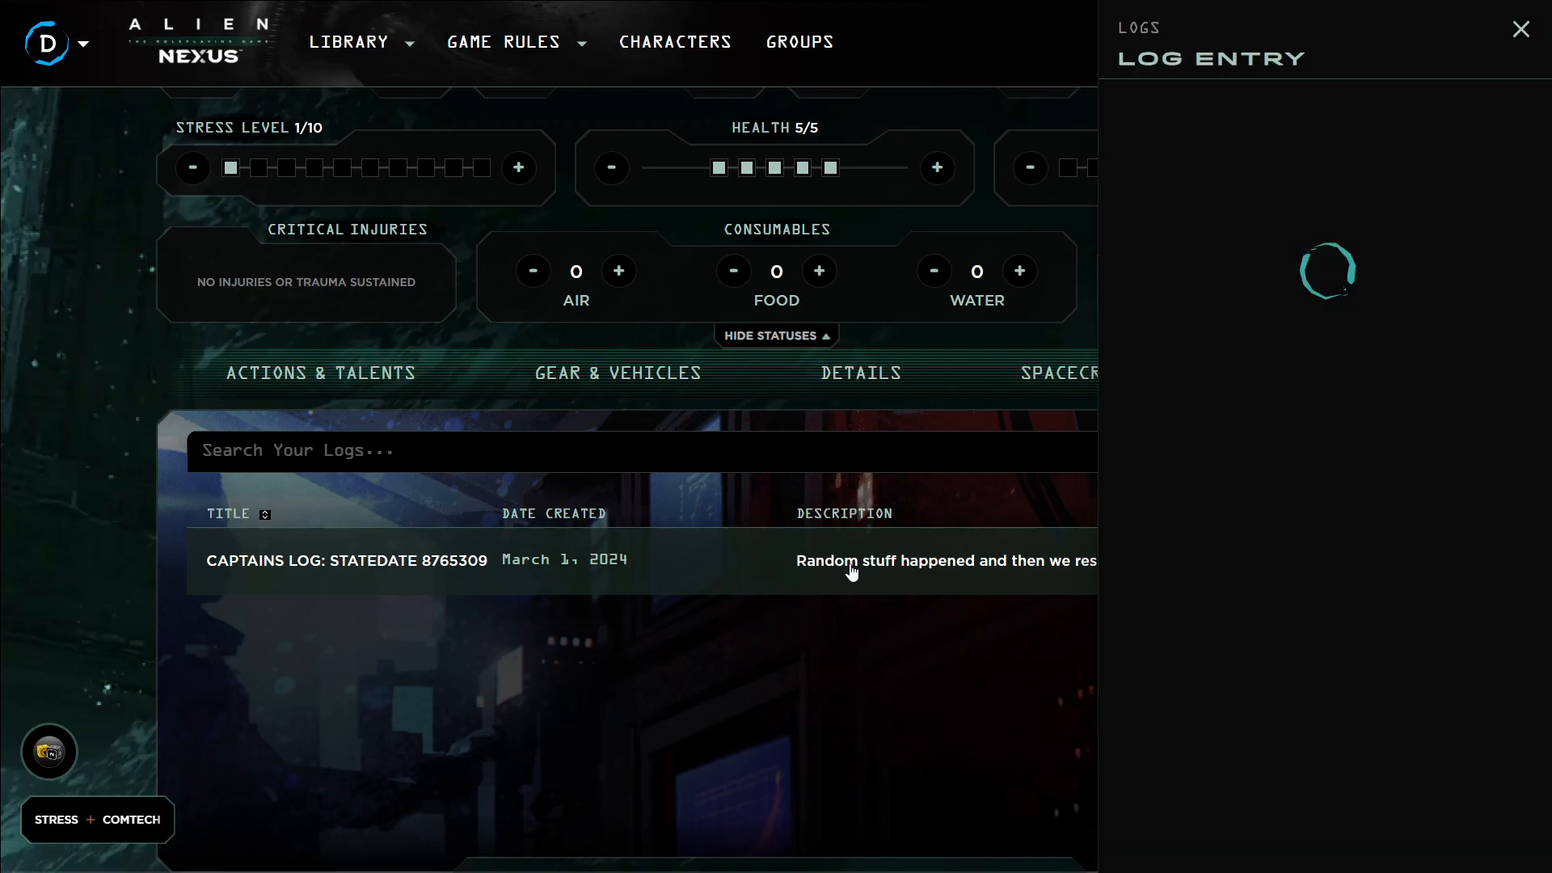
{"action": "left_click", "coordinate": [1518, 32]}
Open the character settings and try the sheet themes, finally applying the Mother Knows Best theme
{"action": "scroll", "coordinate": [1138, 416], "scroll_direction": "up", "scroll_amount": 5}
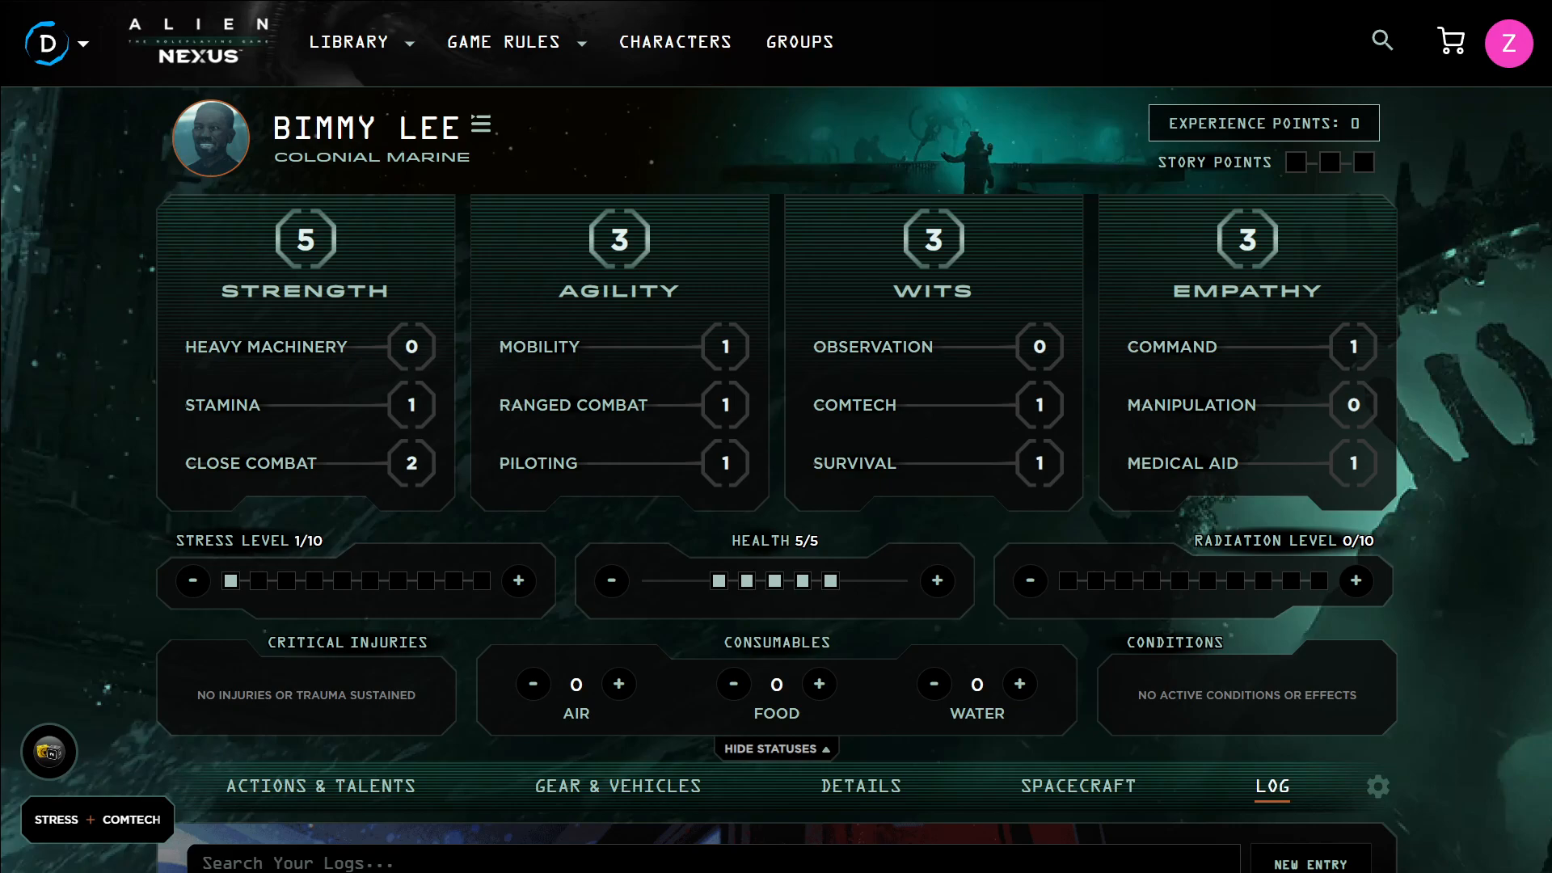
{"action": "left_click", "coordinate": [486, 126]}
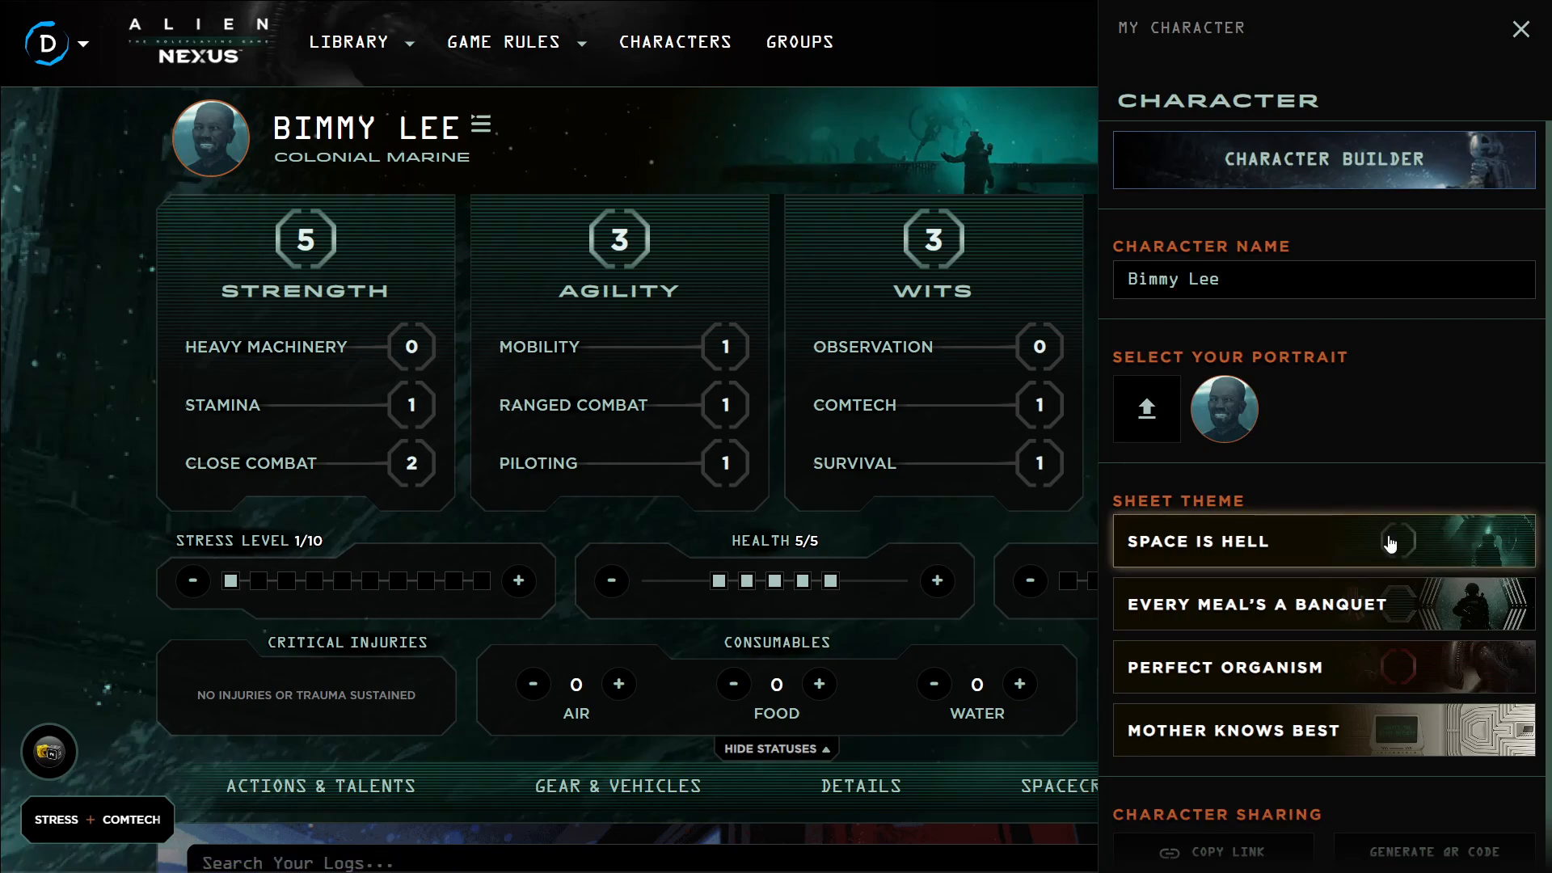
{"action": "left_click", "coordinate": [1342, 603]}
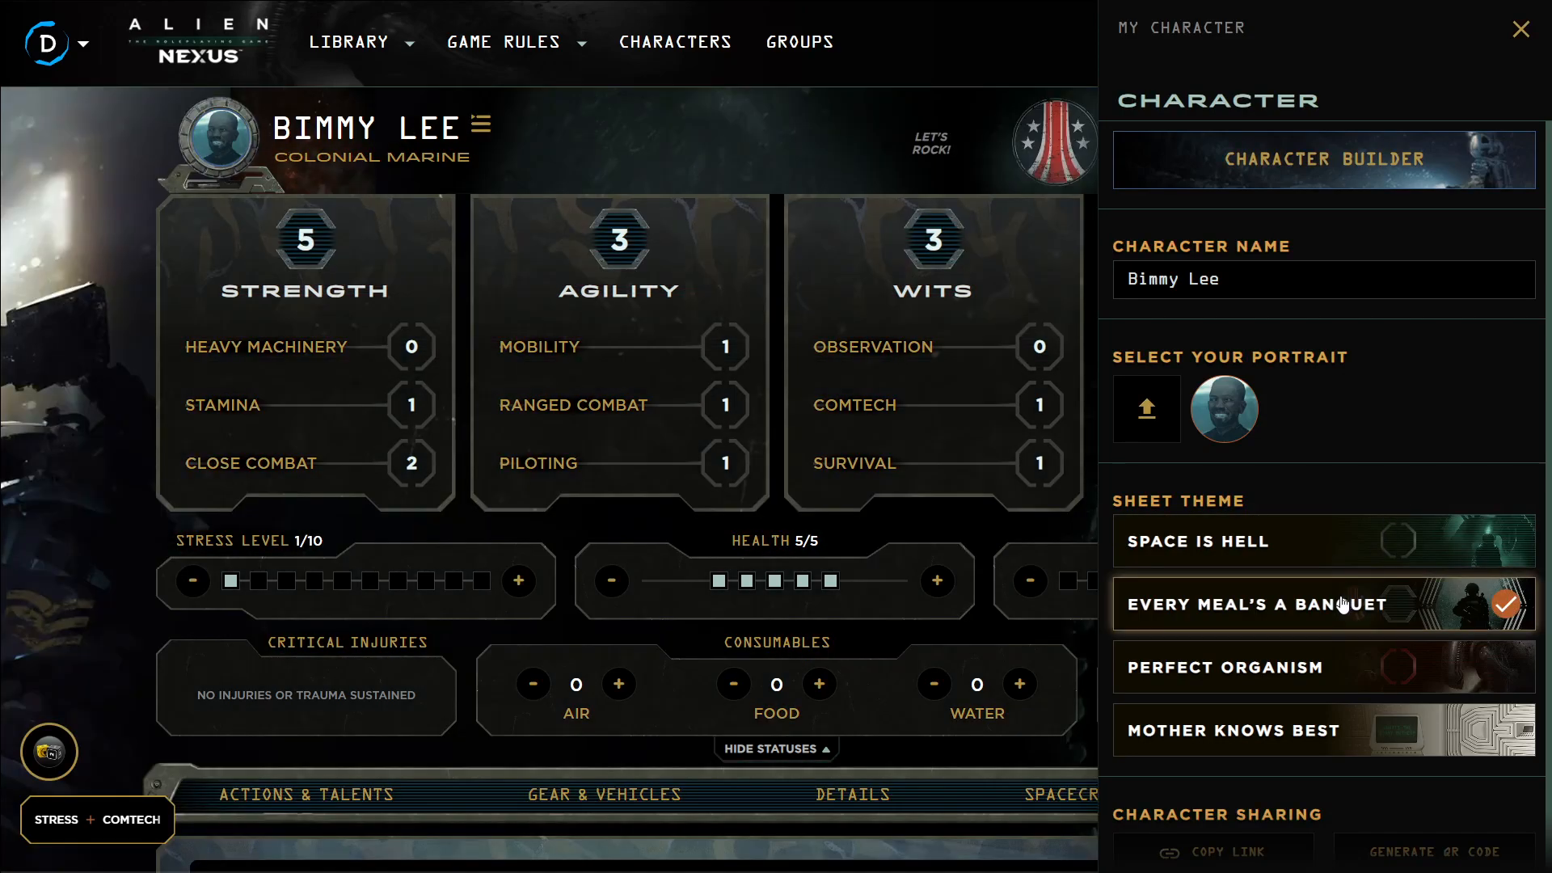
{"action": "left_click", "coordinate": [1333, 653]}
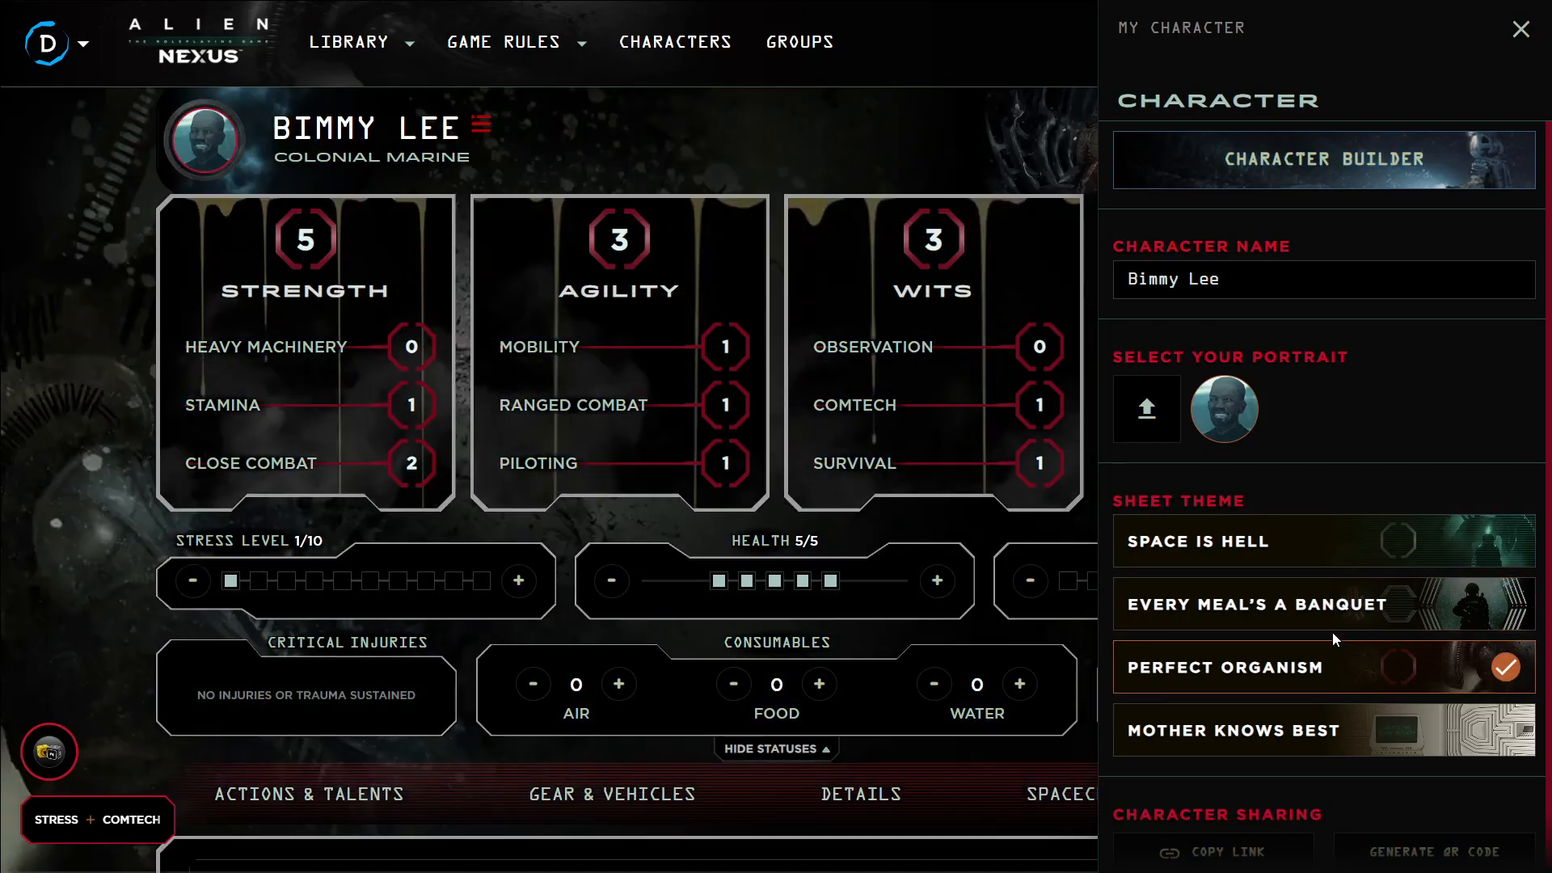
{"action": "scroll", "coordinate": [1332, 647], "scroll_direction": "down", "scroll_amount": 1}
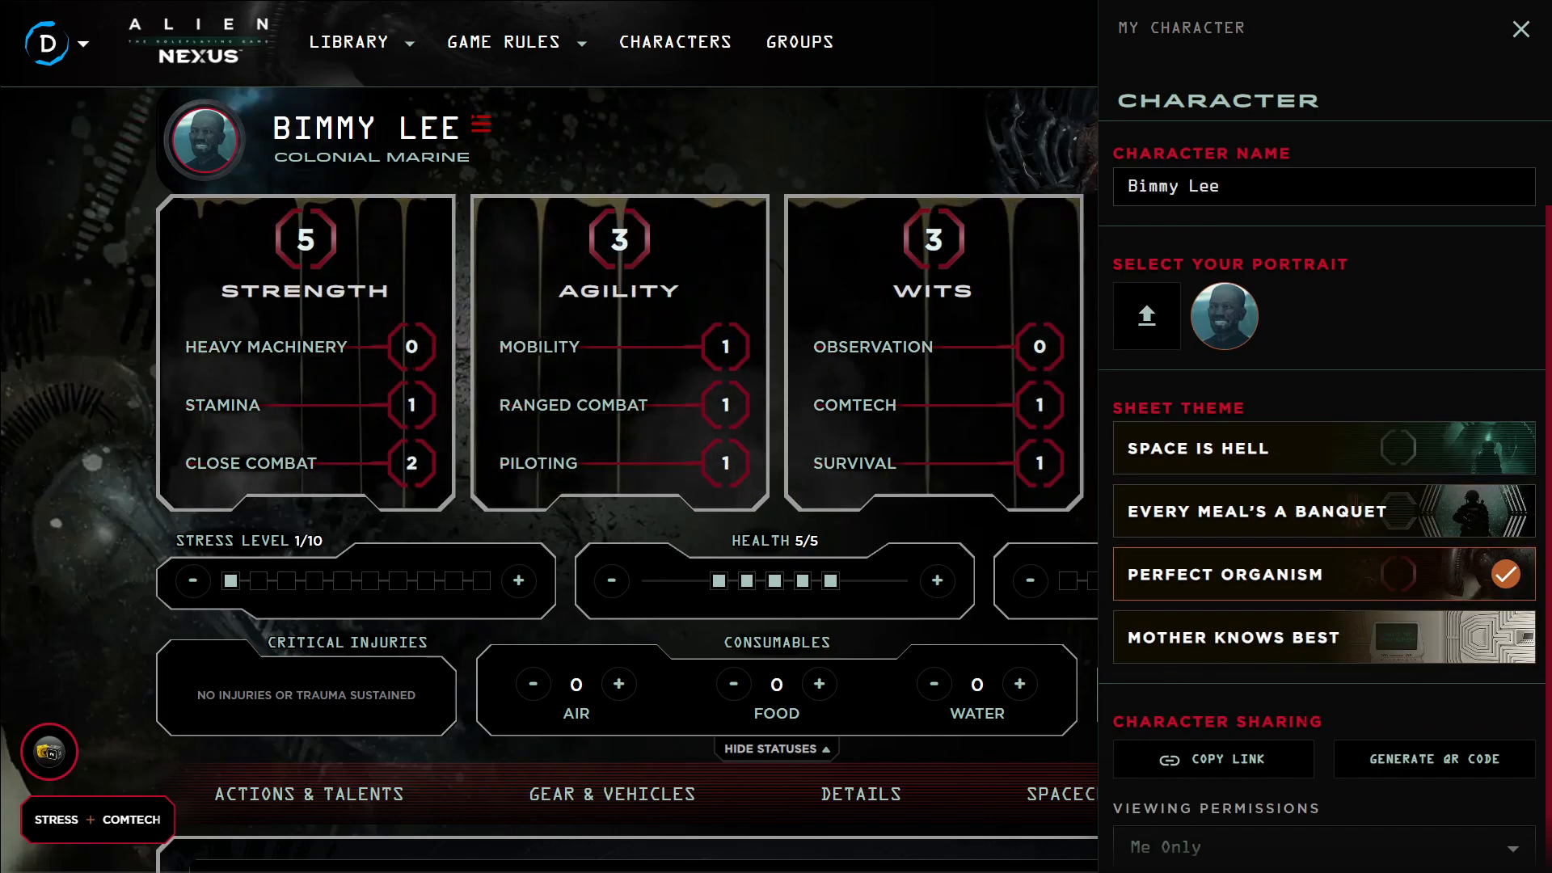
{"action": "left_click", "coordinate": [1323, 662]}
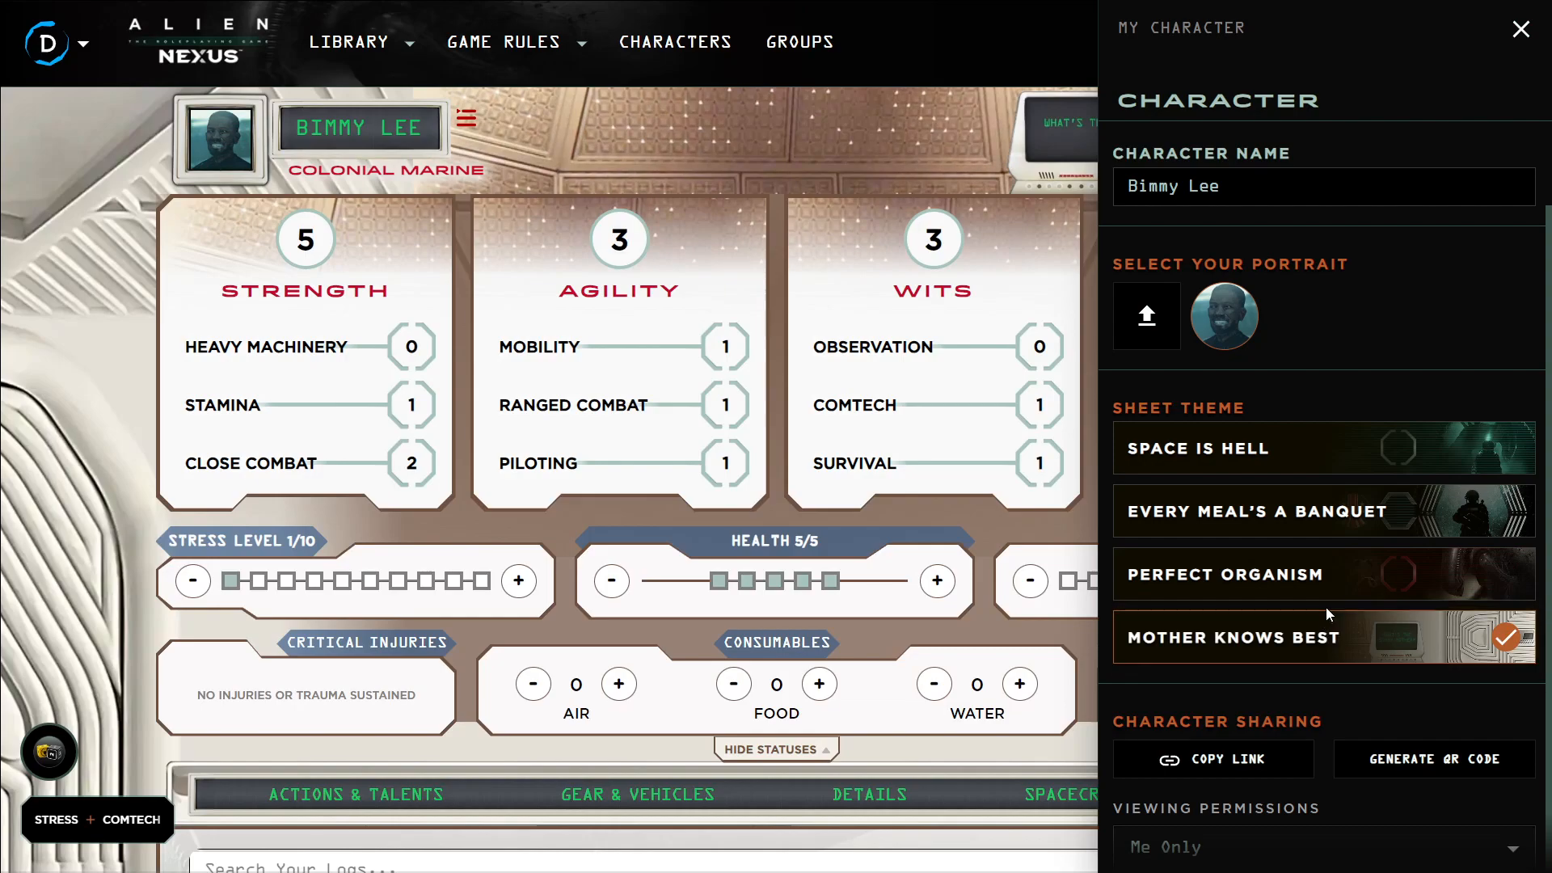
{"action": "scroll", "coordinate": [1302, 649], "scroll_direction": "up", "scroll_amount": 1}
{"action": "scroll", "coordinate": [1301, 650], "scroll_direction": "up", "scroll_amount": 2}
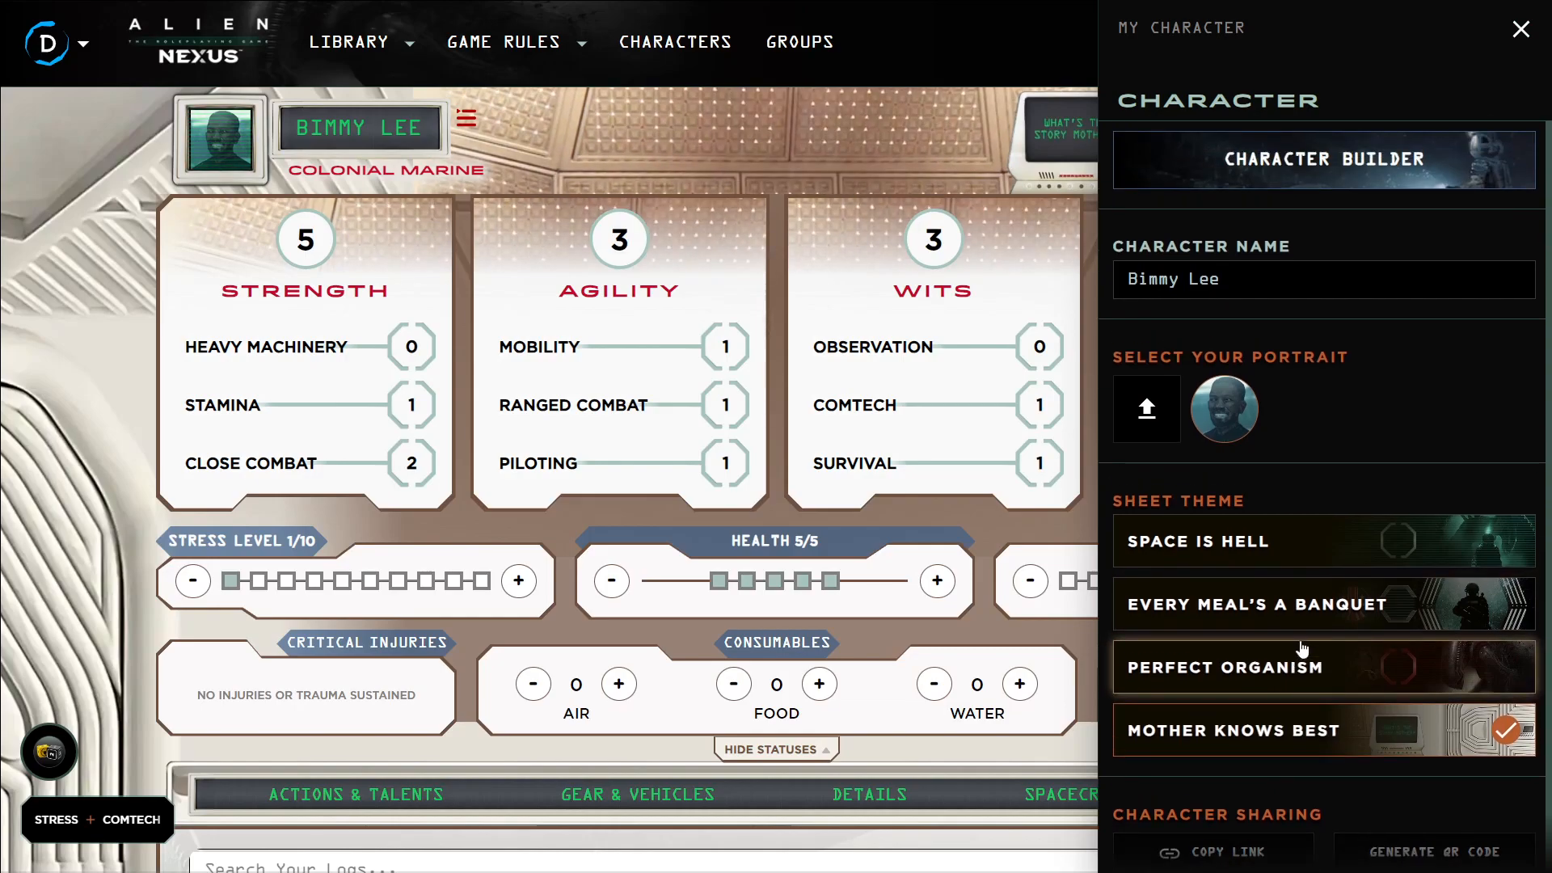
{"action": "scroll", "coordinate": [1302, 649], "scroll_direction": "down", "scroll_amount": 3}
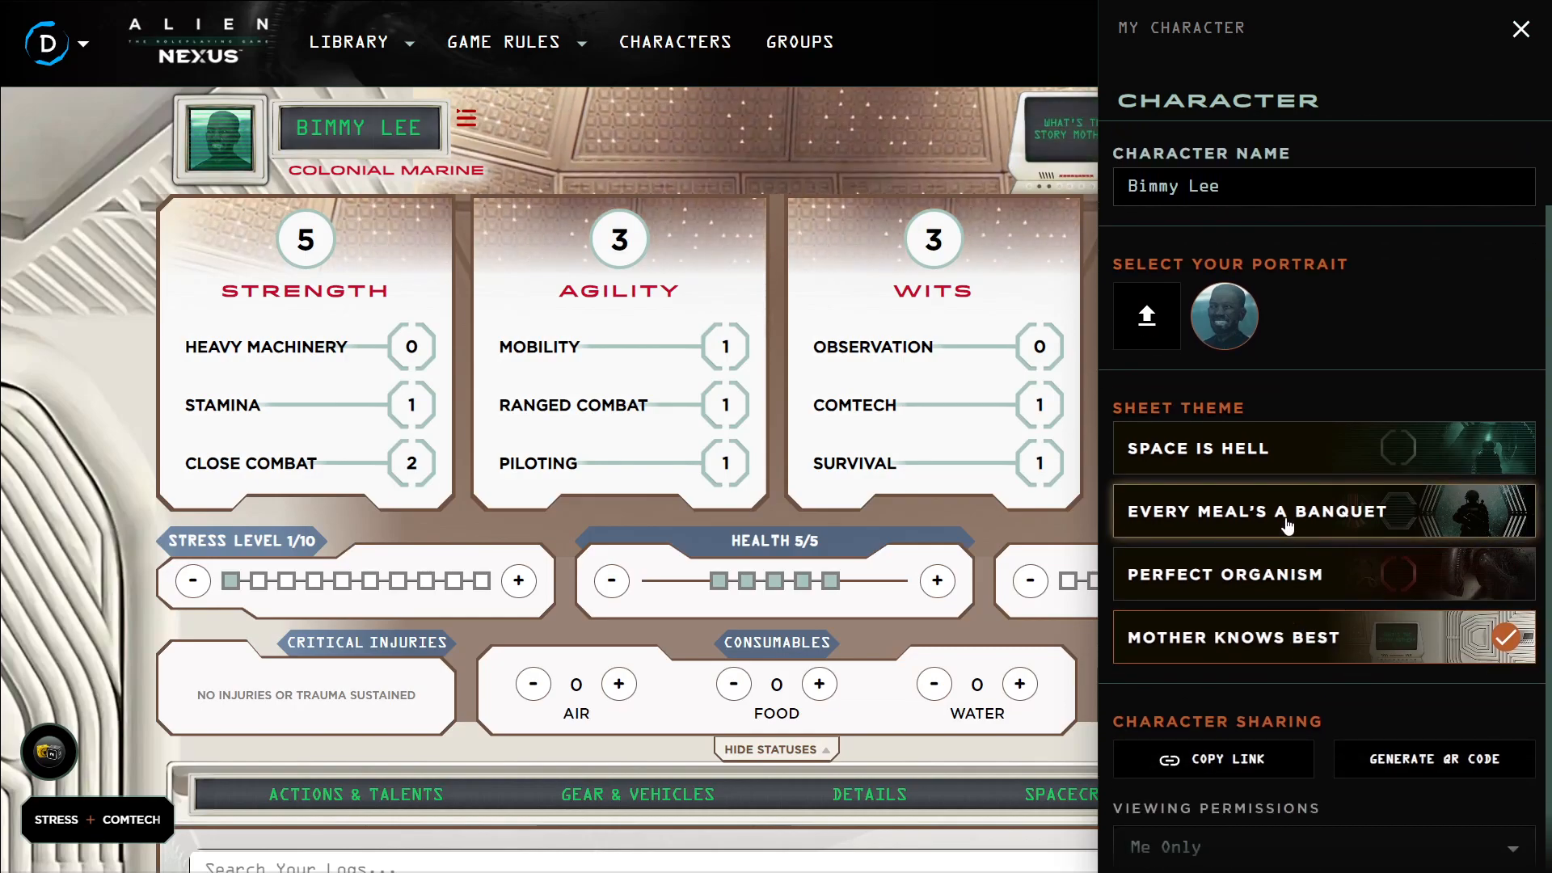
{"action": "scroll", "coordinate": [1284, 566], "scroll_direction": "up", "scroll_amount": 2}
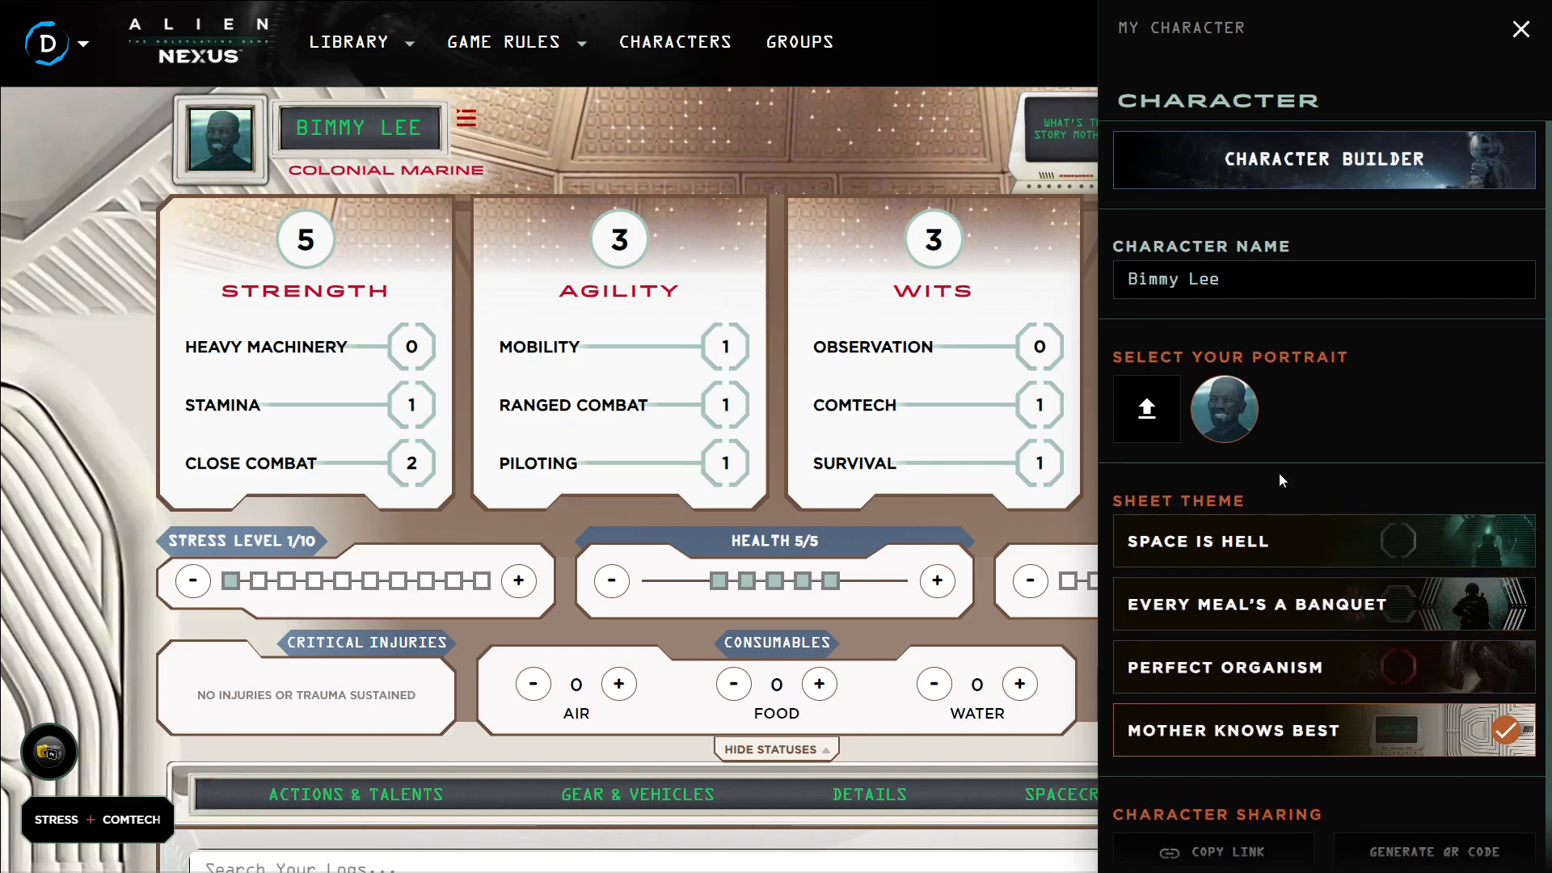